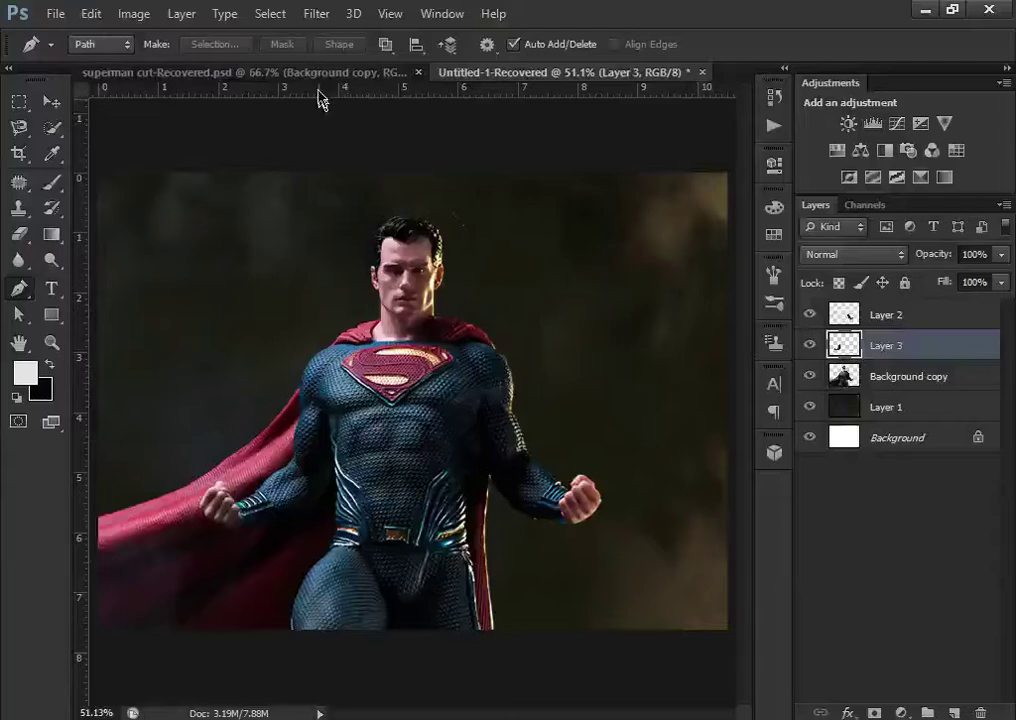
Return to the dark-background composite and try loading selections of the arm layers
click(255, 72)
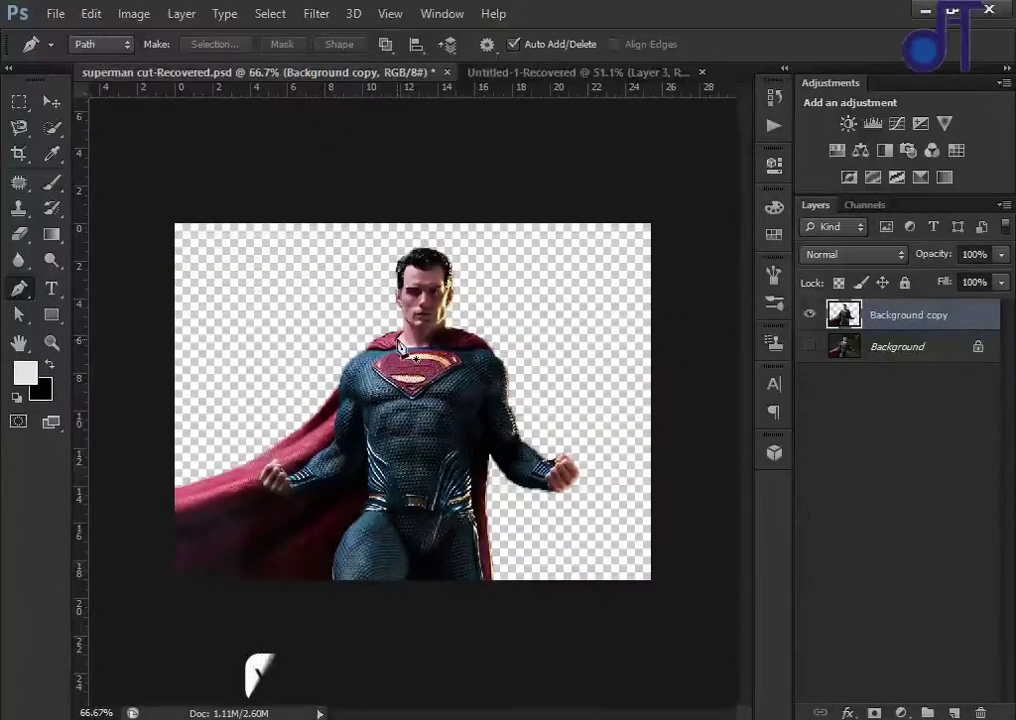
click(524, 76)
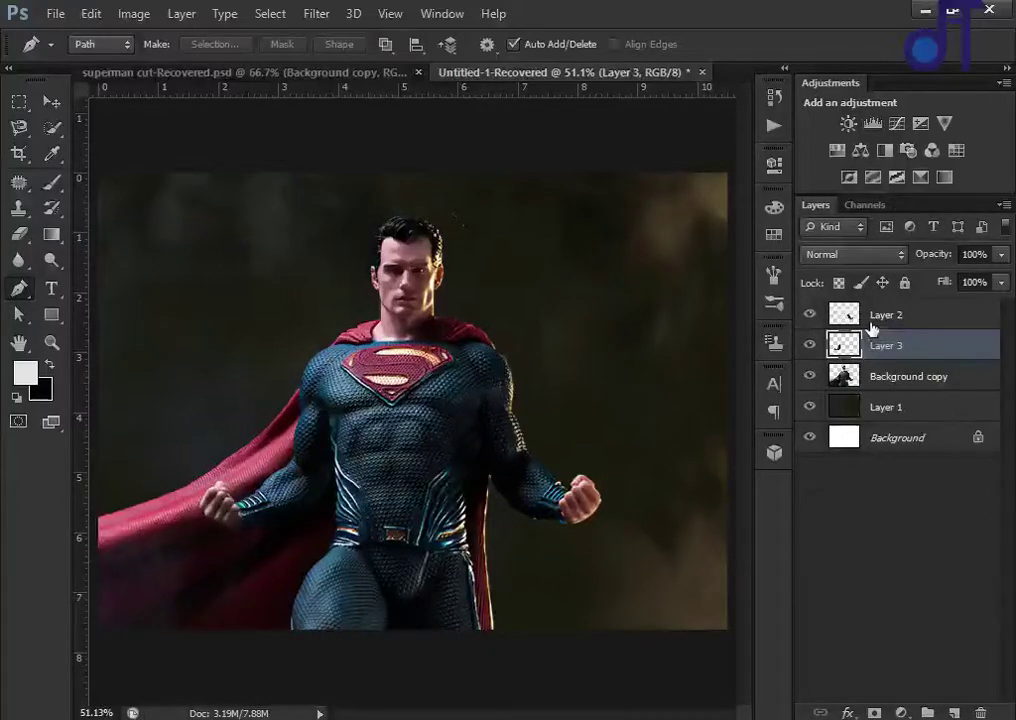
ctrl+click(843, 345)
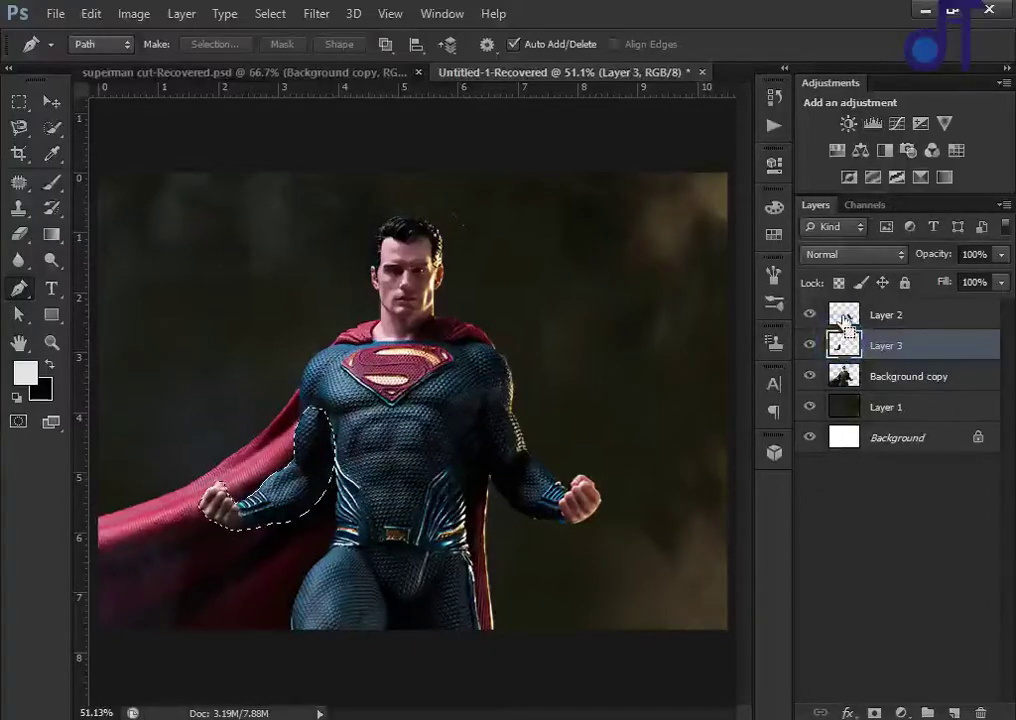
key(ctrl+d)
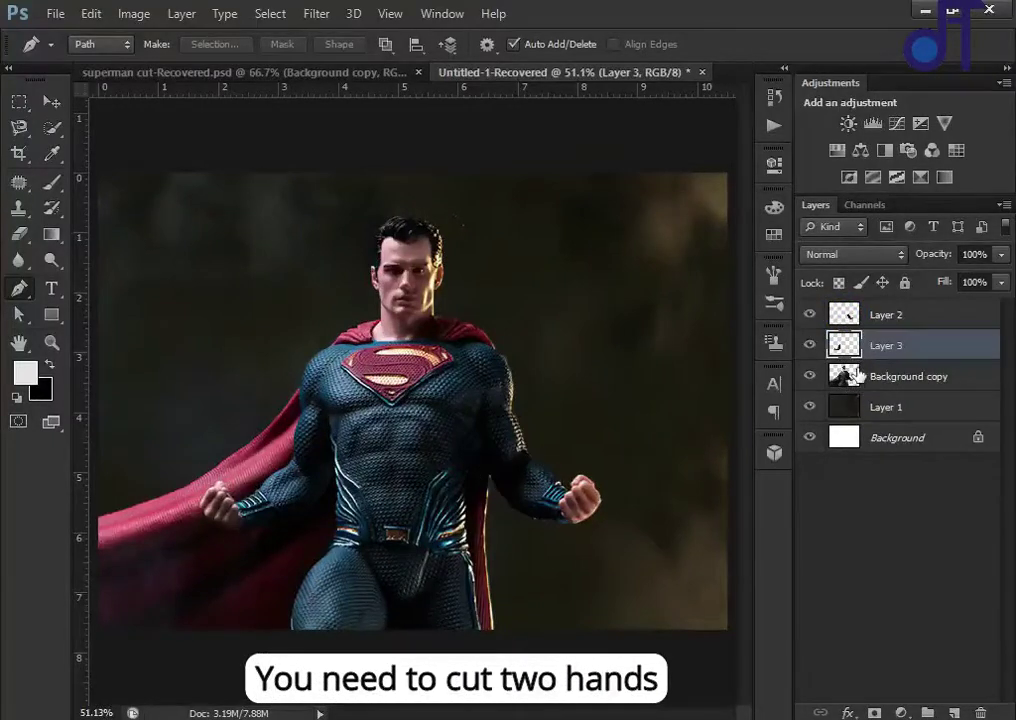
click(862, 318)
ctrl+click(845, 318)
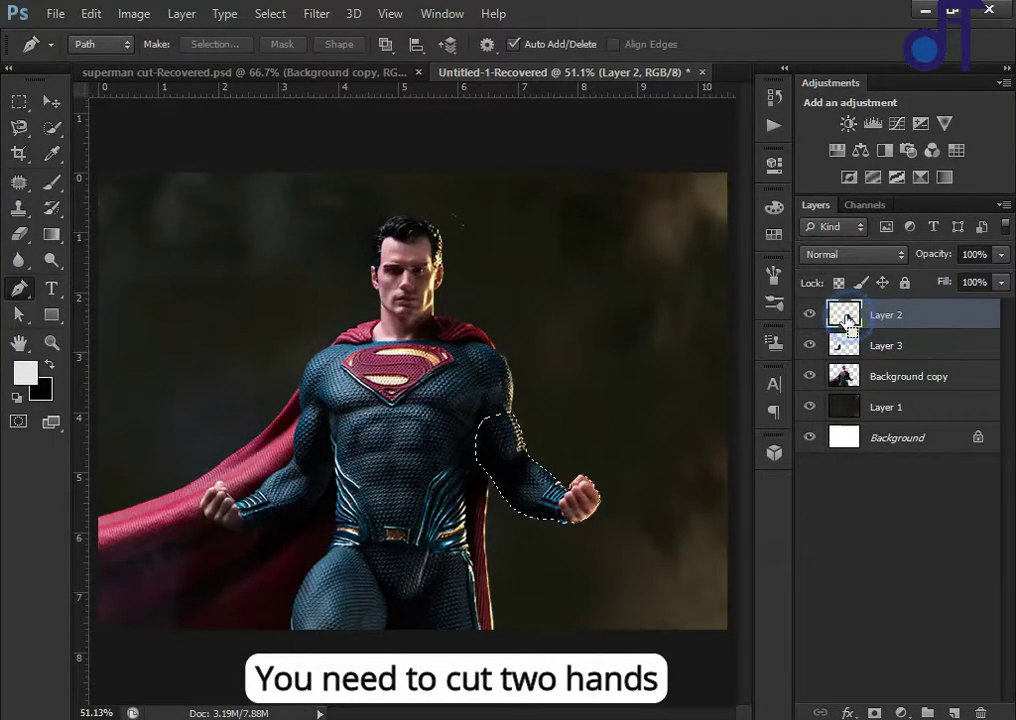
key(ctrl+d)
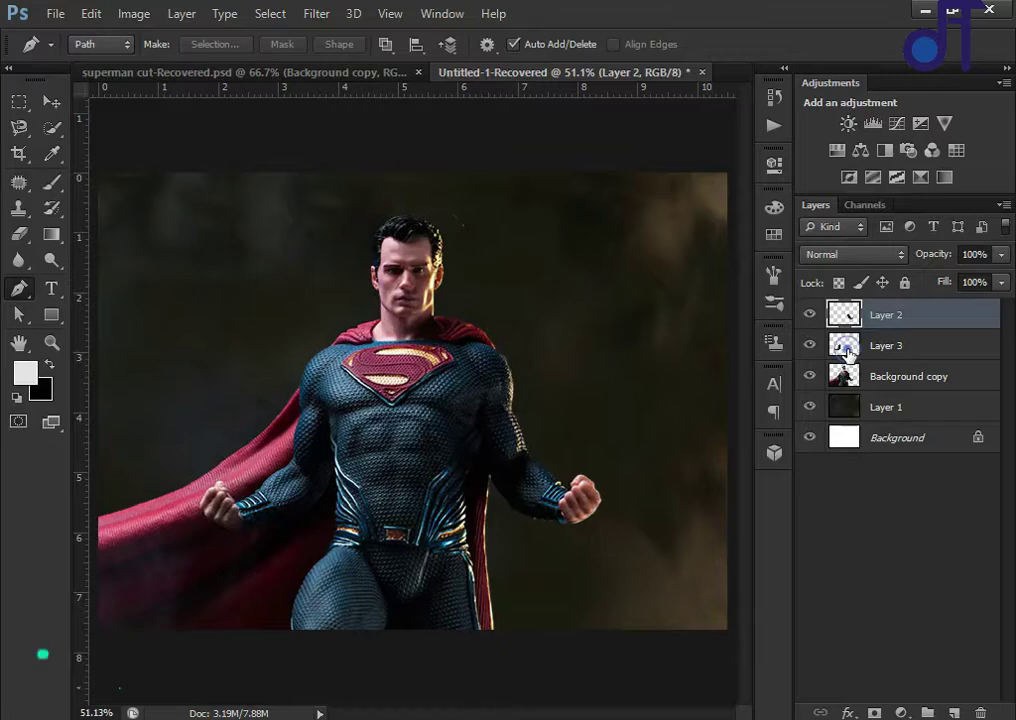
Load the Layer 3 arm selection, desaturate it to grey, and deselect
double_click(846, 347)
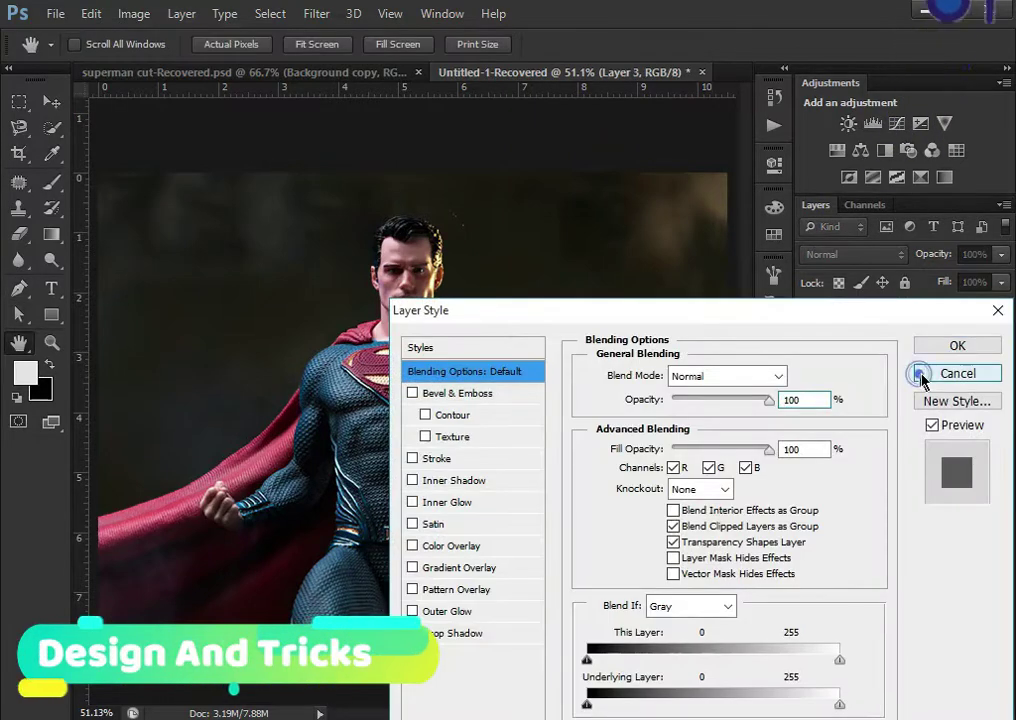
click(920, 376)
key(p)
ctrl+click(845, 346)
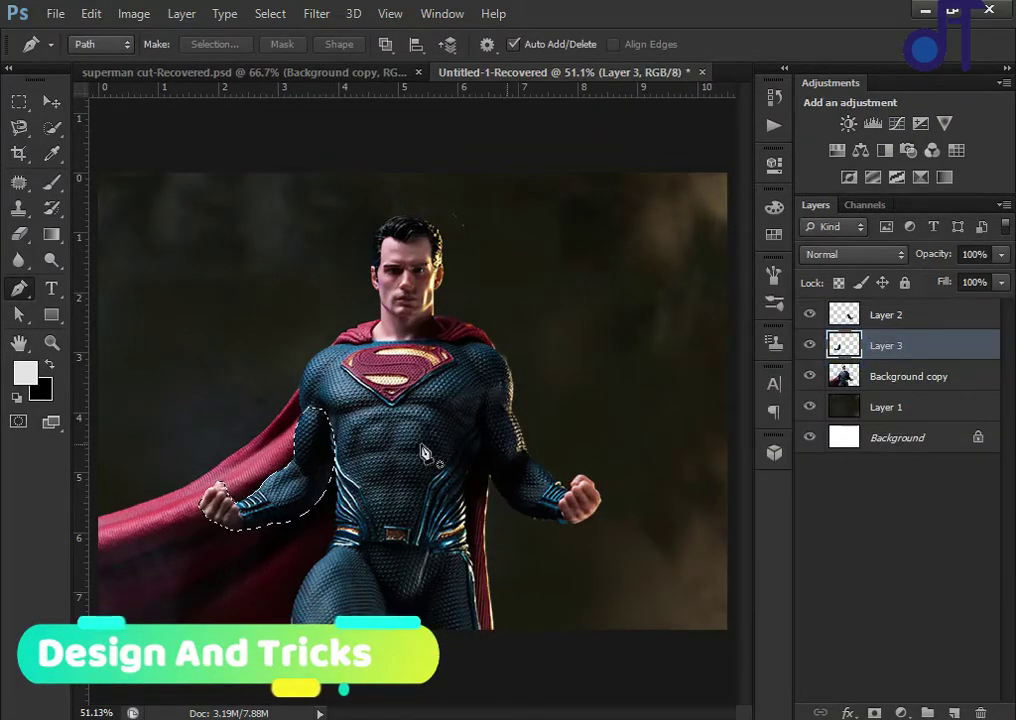
key(ctrl+shift+u)
key(ctrl+d)
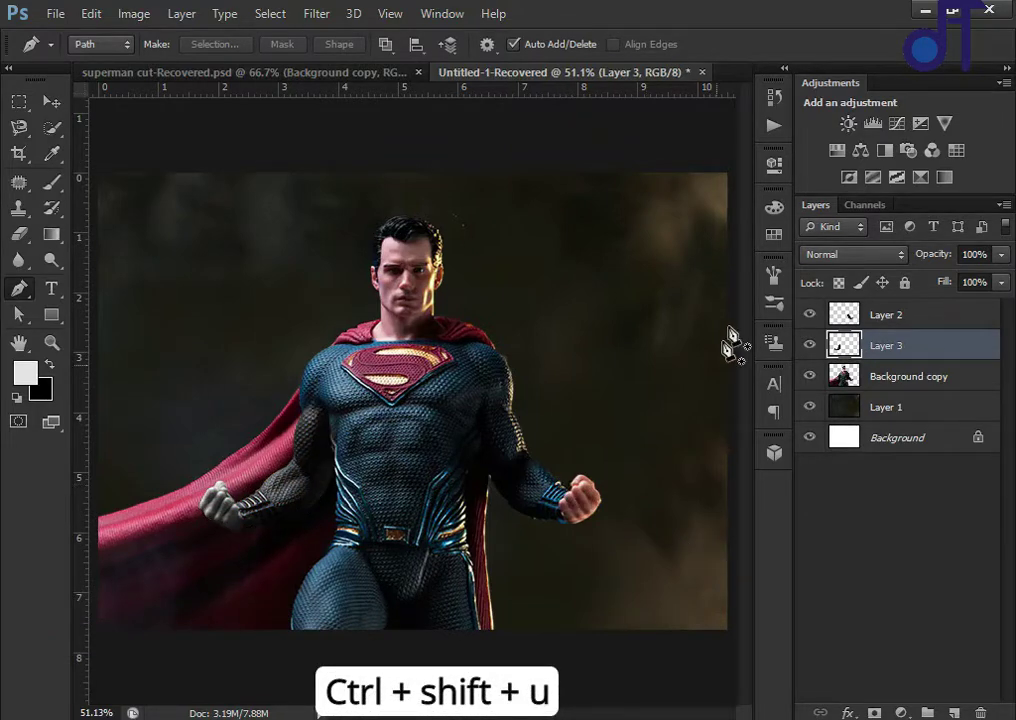
click(316, 14)
click(320, 36)
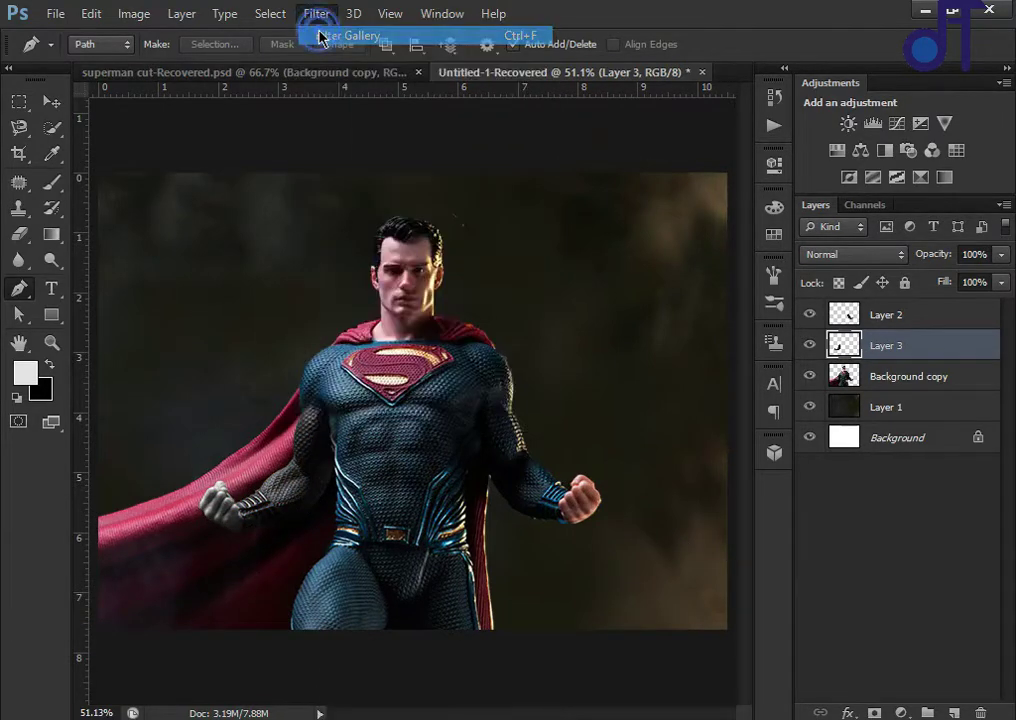
Apply the Artistic Plastic Wrap filter to the grey arm from the Filter Gallery
key(ctrl+z)
click(316, 14)
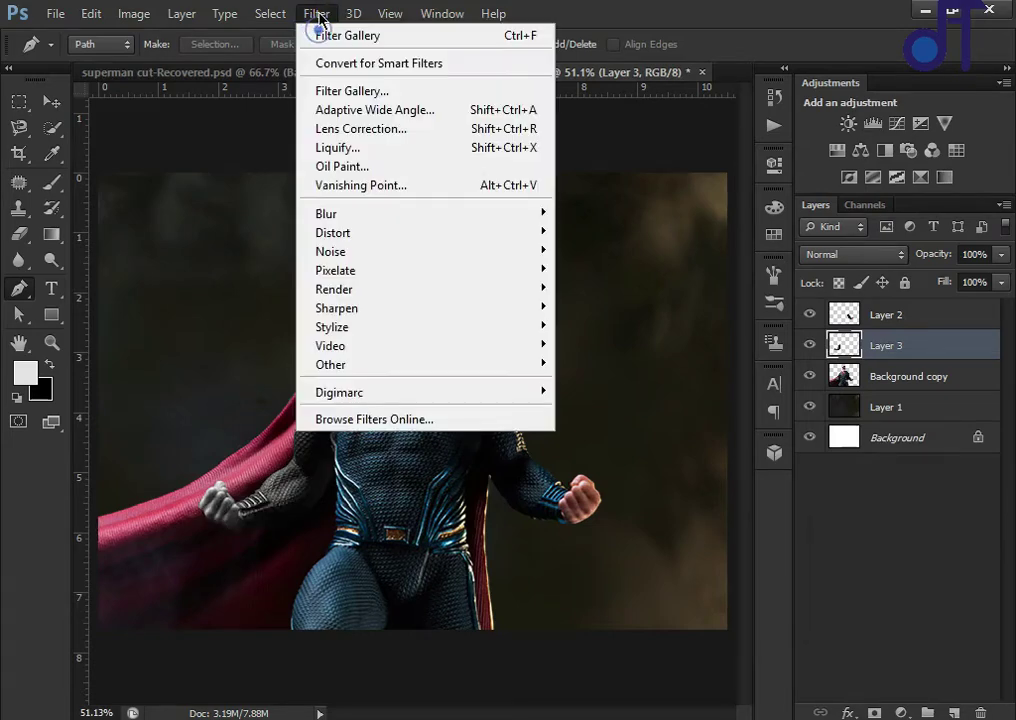
click(348, 90)
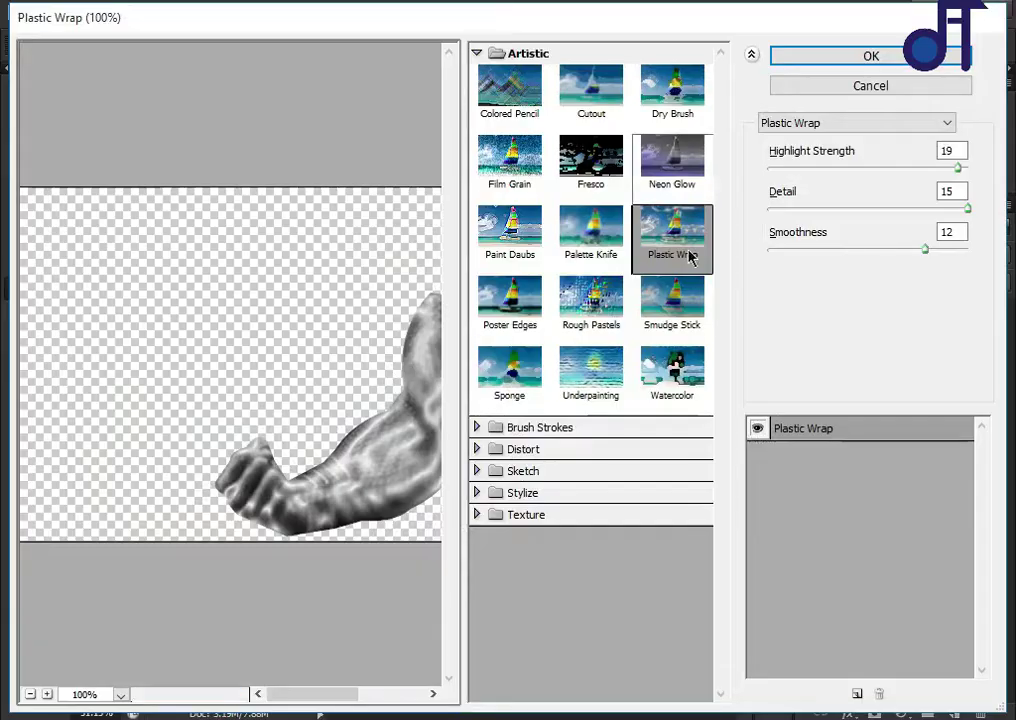
drag(337, 482, 285, 400)
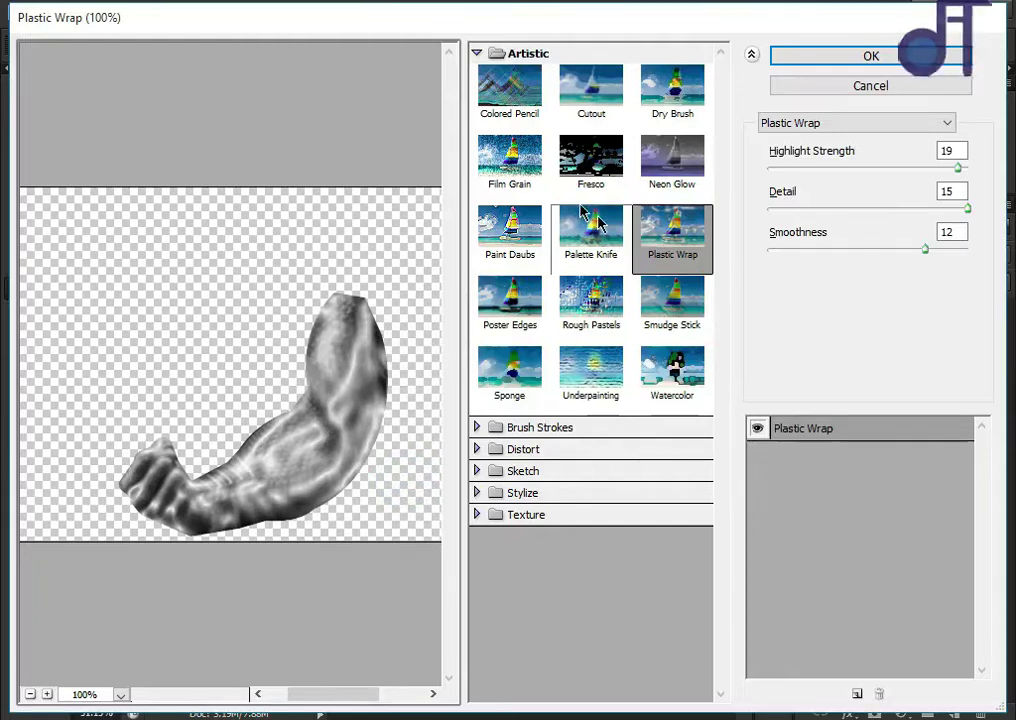
click(511, 54)
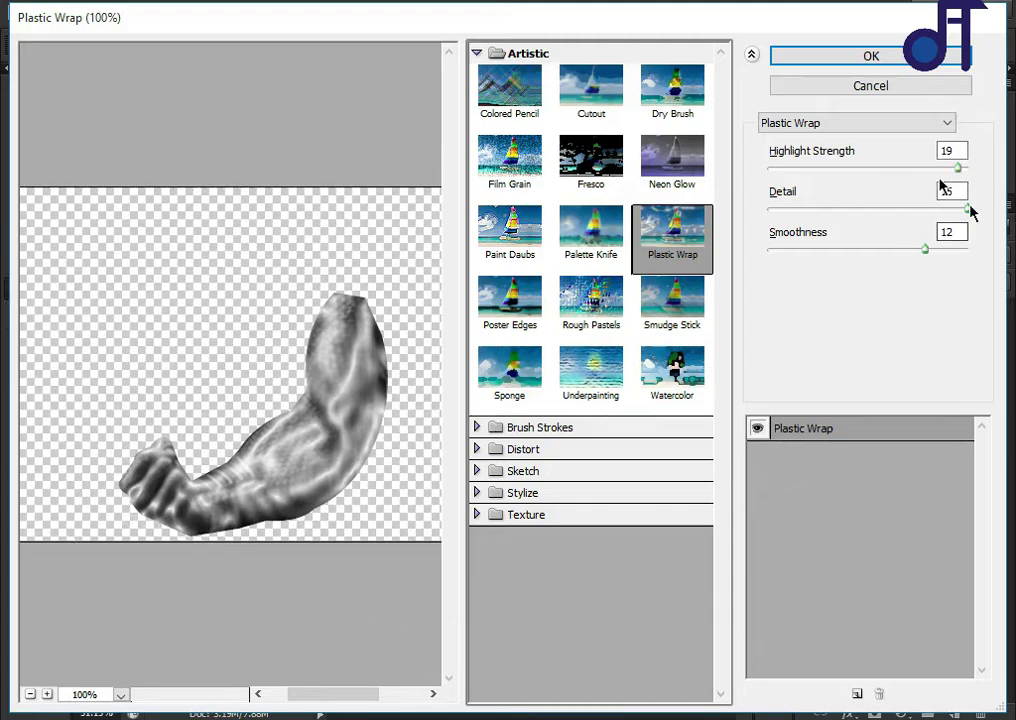
click(815, 58)
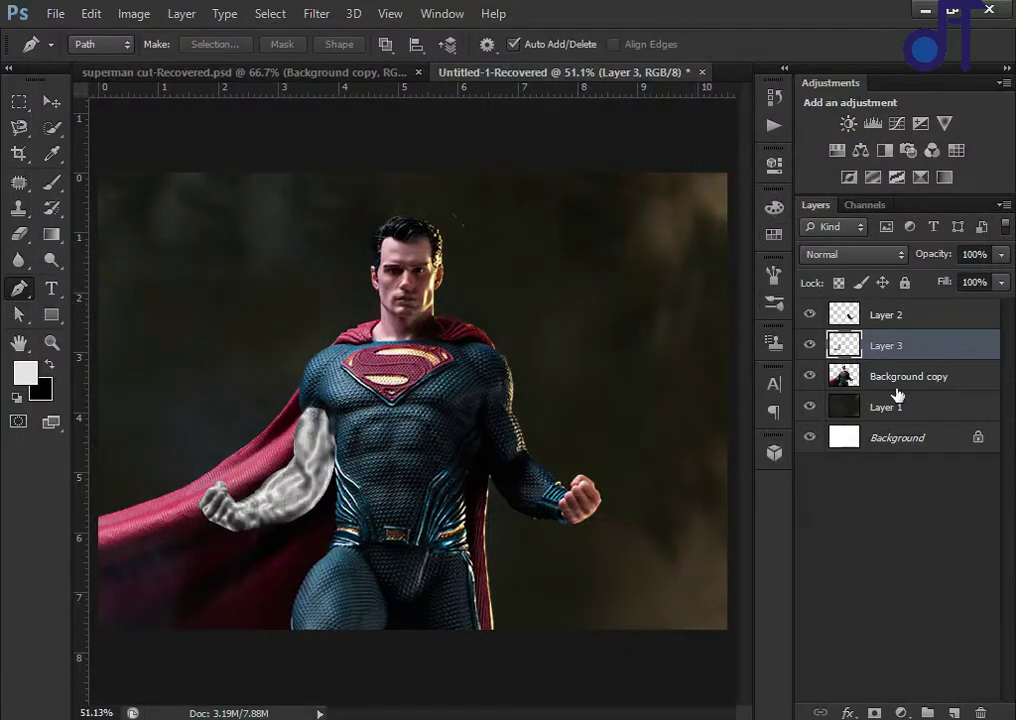
Invert the arm's tones and set its layer blend mode to Screen
key(ctrl+i)
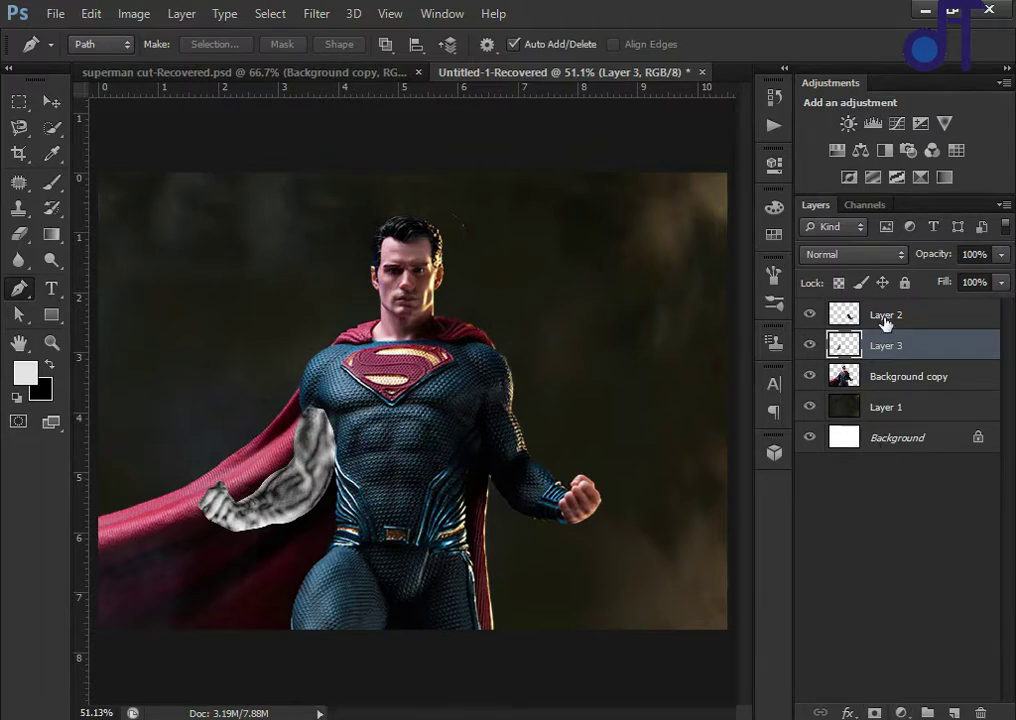
click(870, 254)
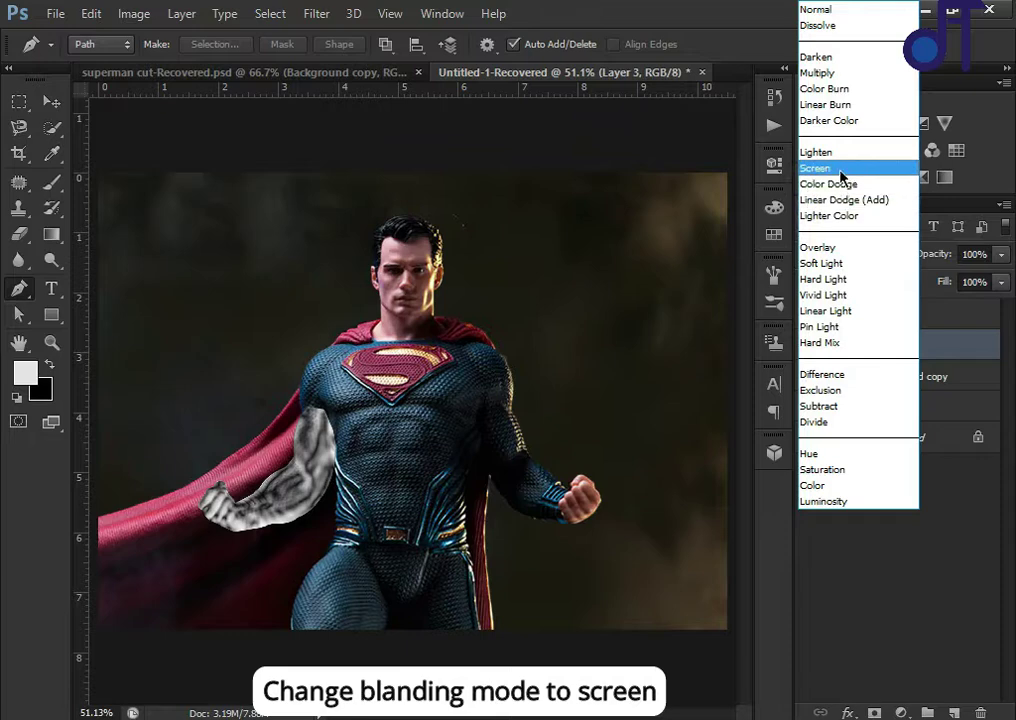
click(840, 170)
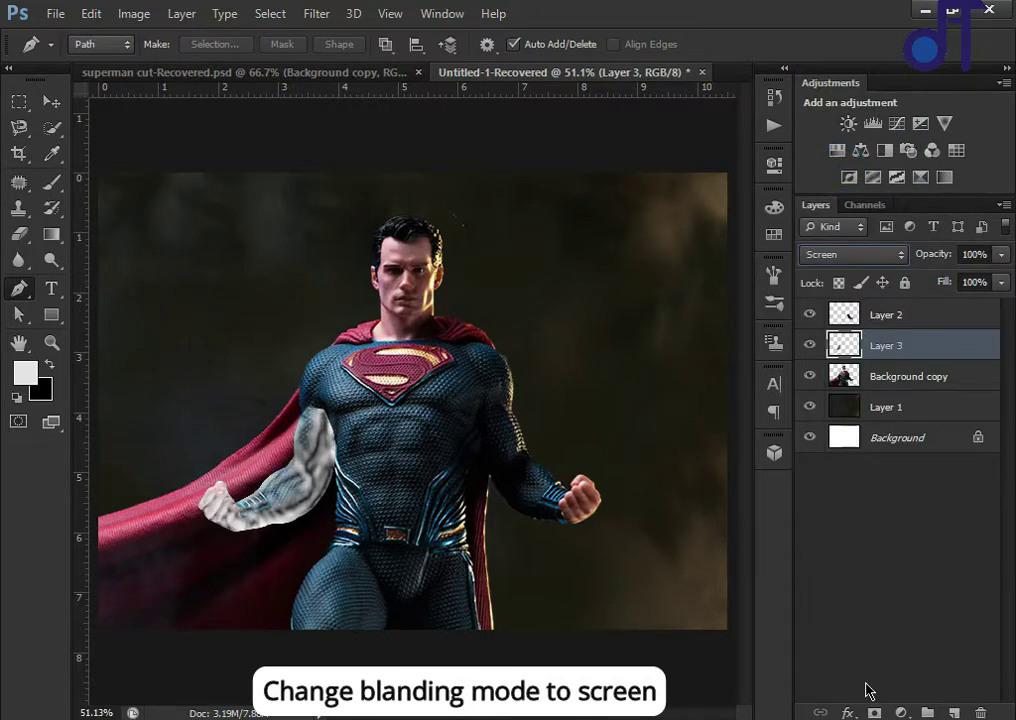
click(901, 712)
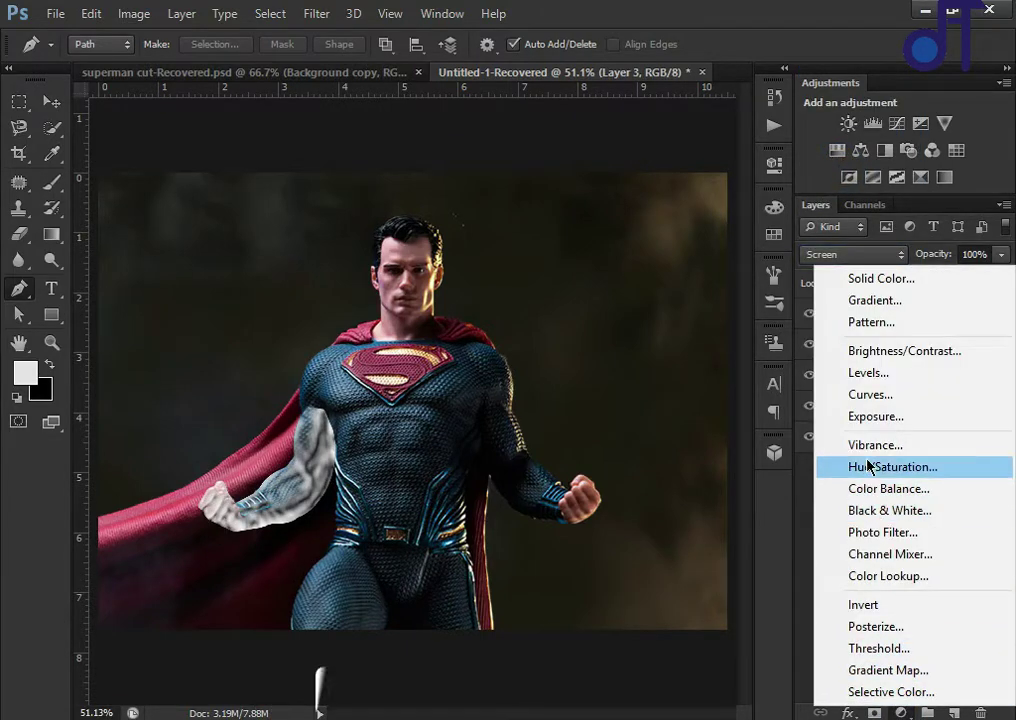
Add a Hue/Saturation adjustment clipped to Layer 3: Colorize, Saturation 70, Lightness +10
click(867, 466)
click(606, 486)
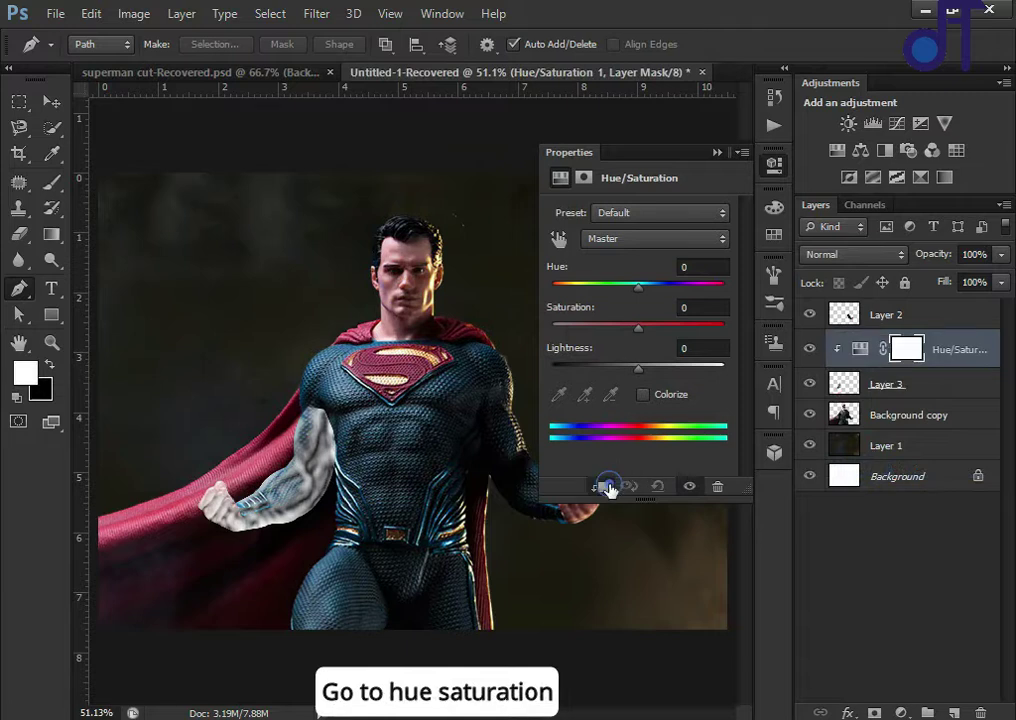
click(643, 395)
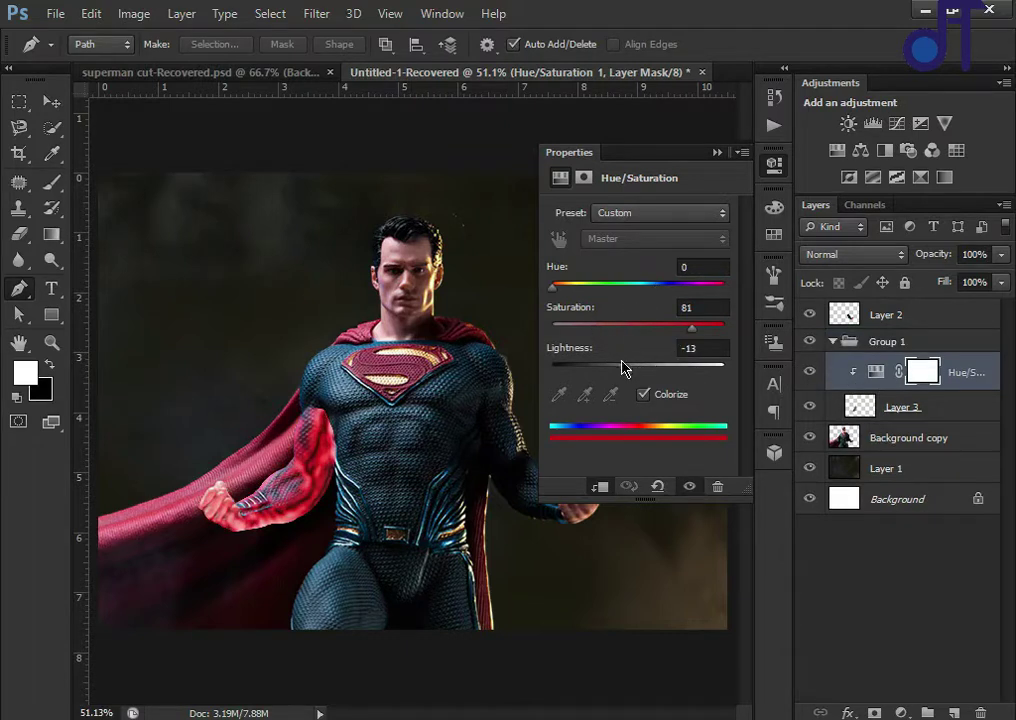
drag(674, 330, 658, 333)
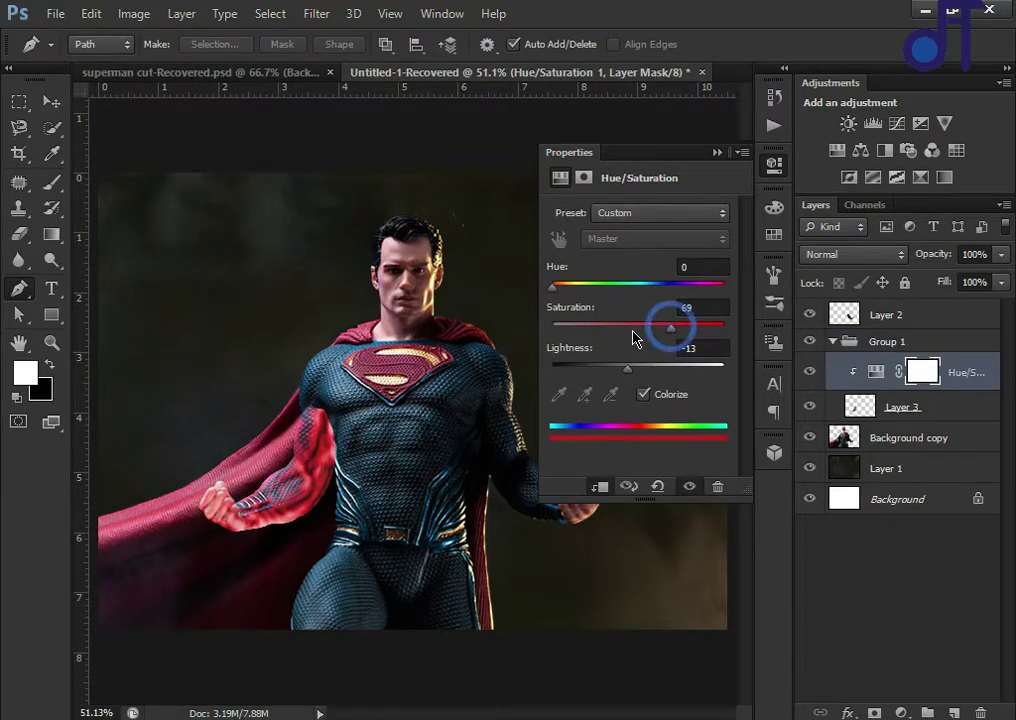
drag(663, 332, 660, 330)
click(672, 328)
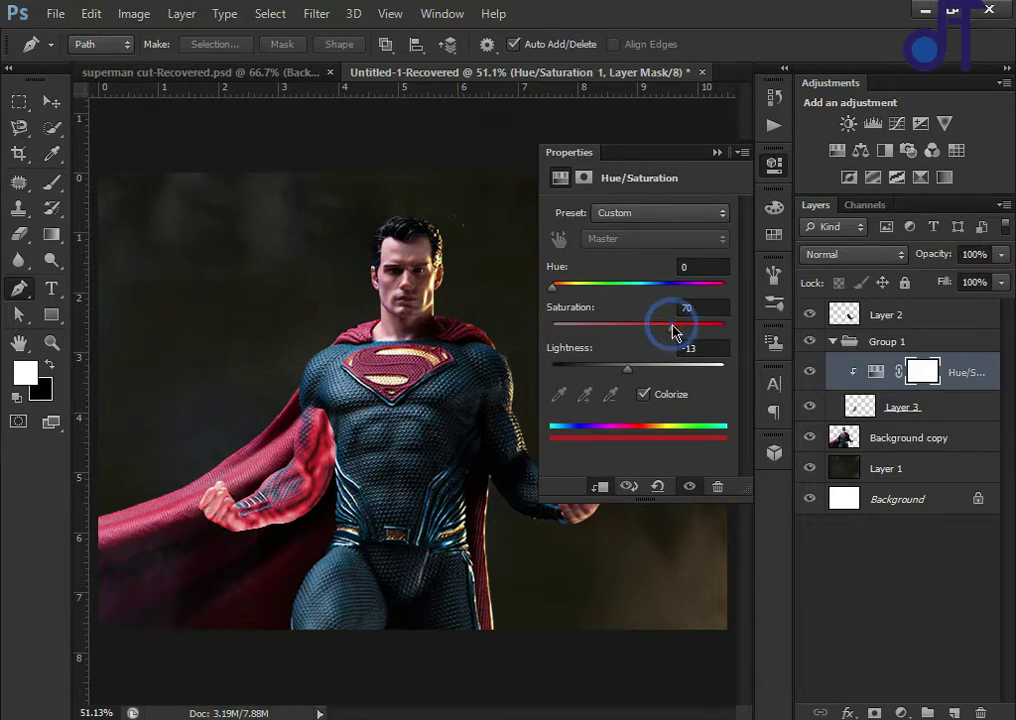
click(636, 369)
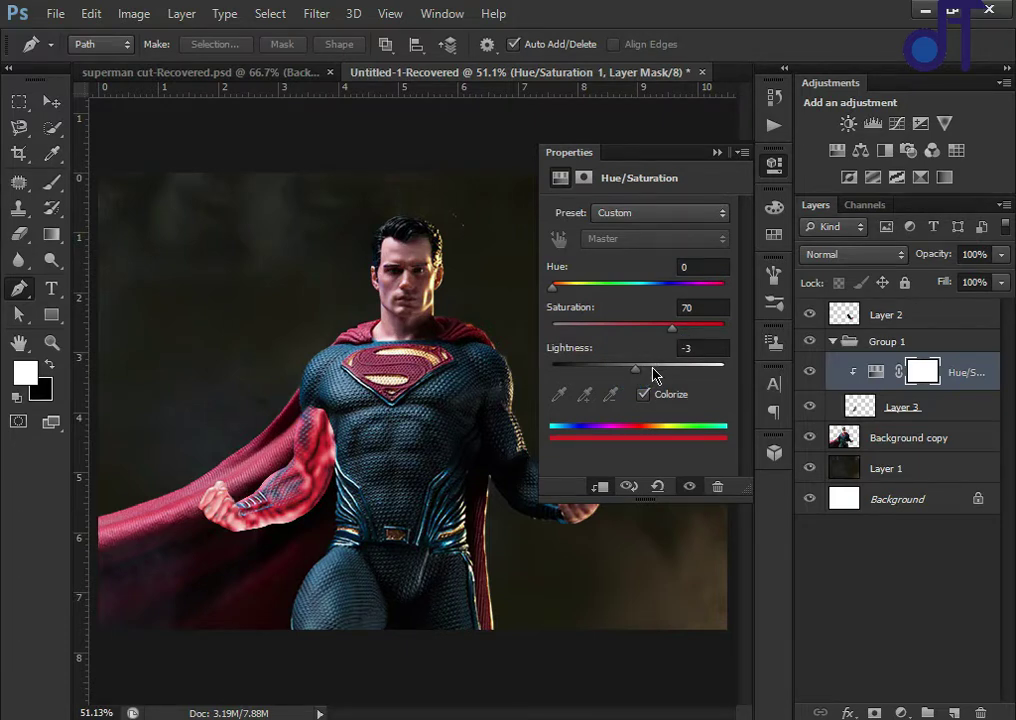
click(647, 368)
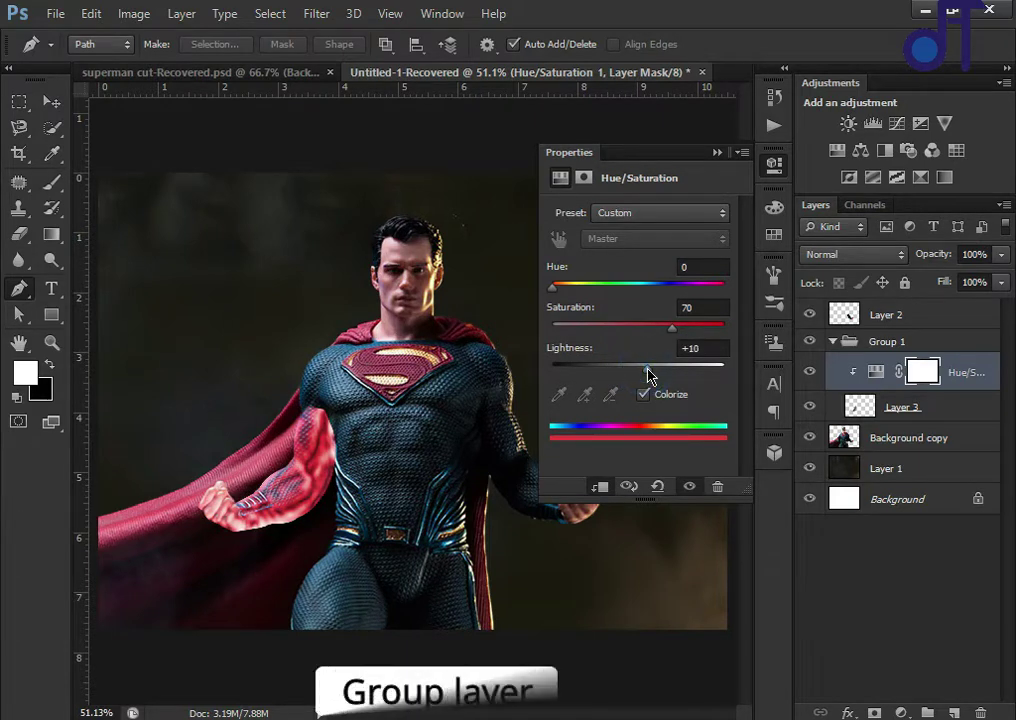
click(717, 152)
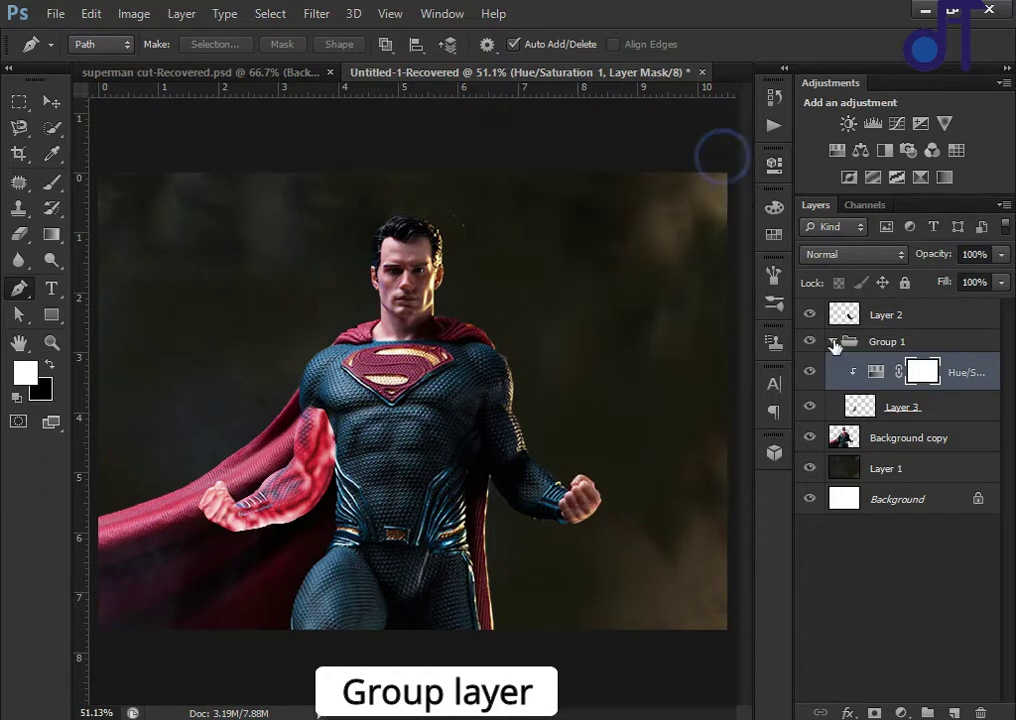
Move the Hue/Saturation layer above Group 1, clip it to the group, and duplicate Layer 3
click(890, 342)
click(833, 341)
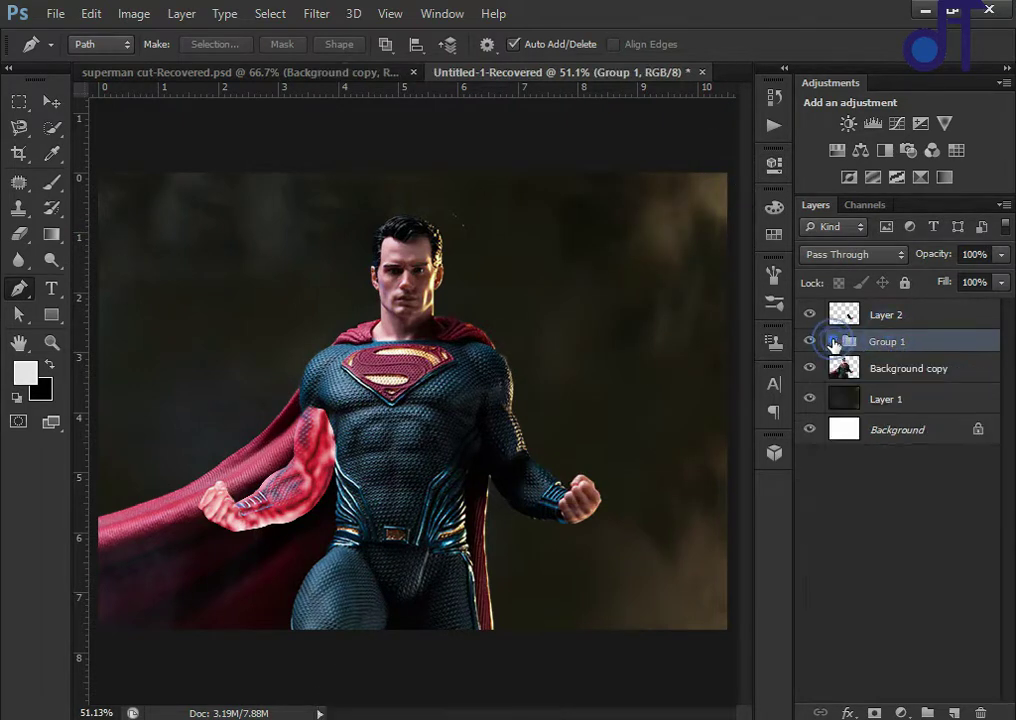
click(833, 341)
drag(975, 374, 959, 333)
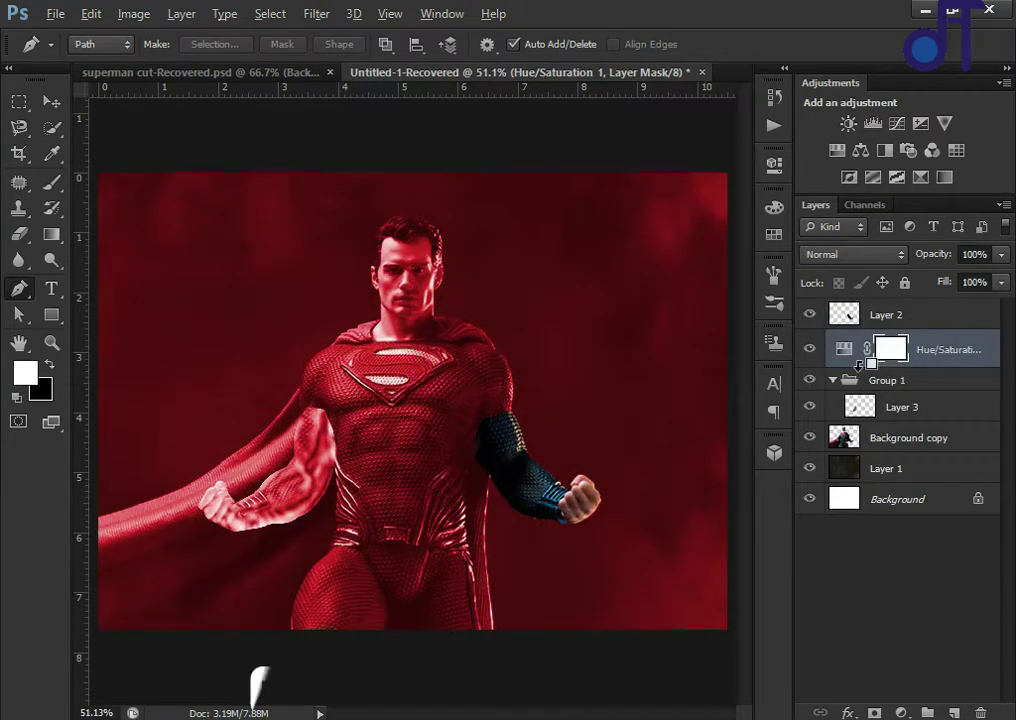
alt+click(849, 364)
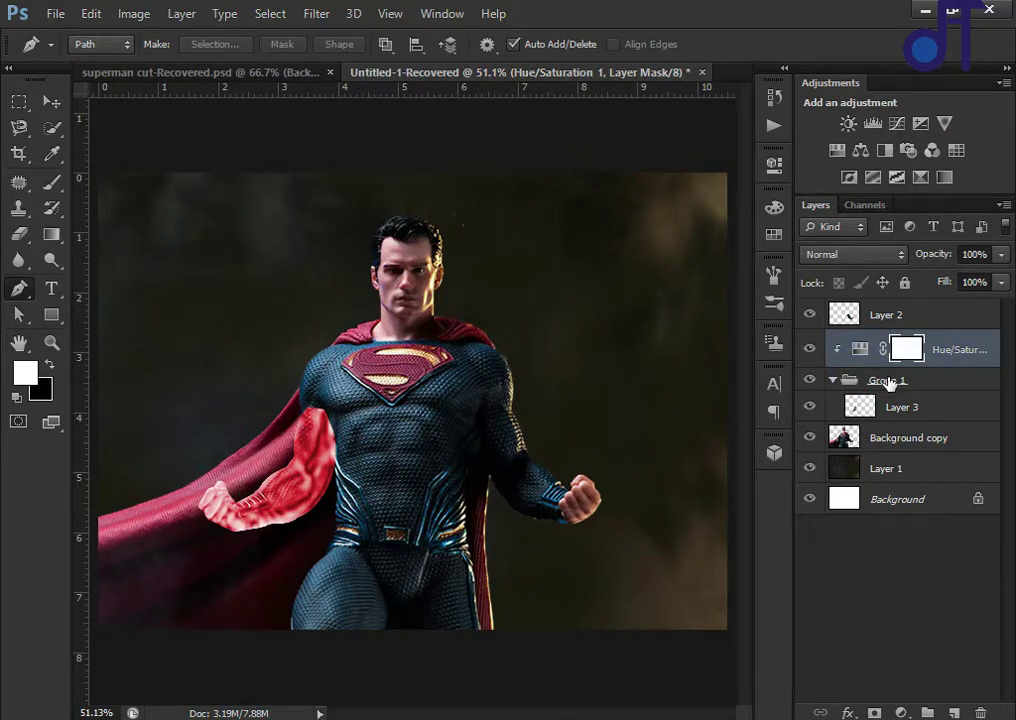
click(896, 406)
key(ctrl+j)
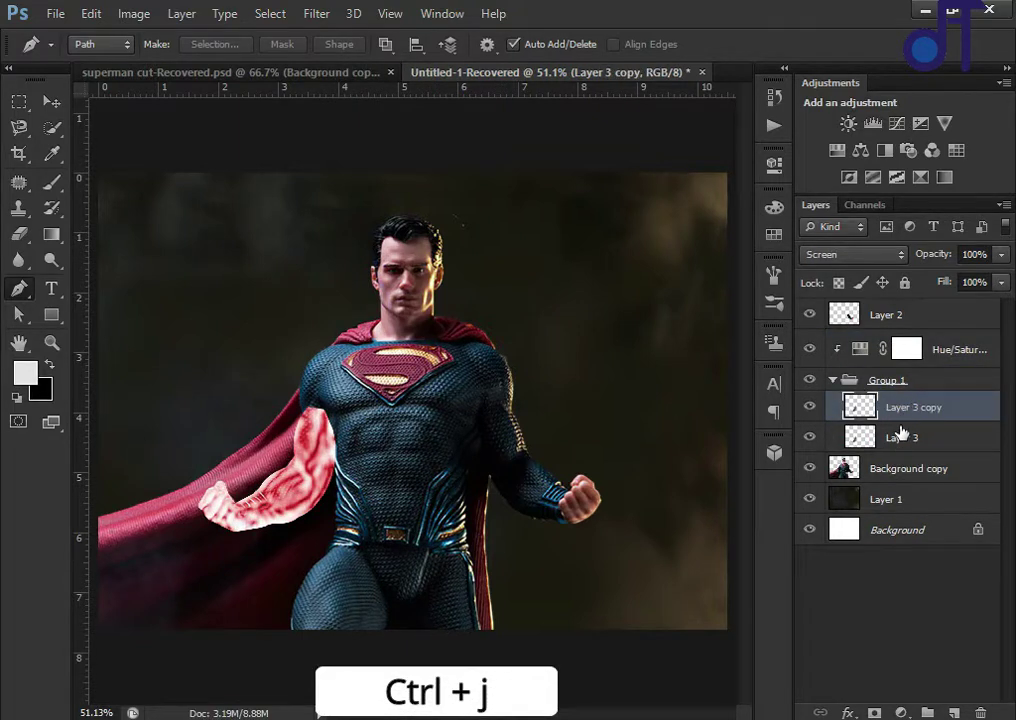
Apply the Distort > Glass filter (distortion 5, smoothness 4, frosted) to the duplicate arm layer
click(320, 14)
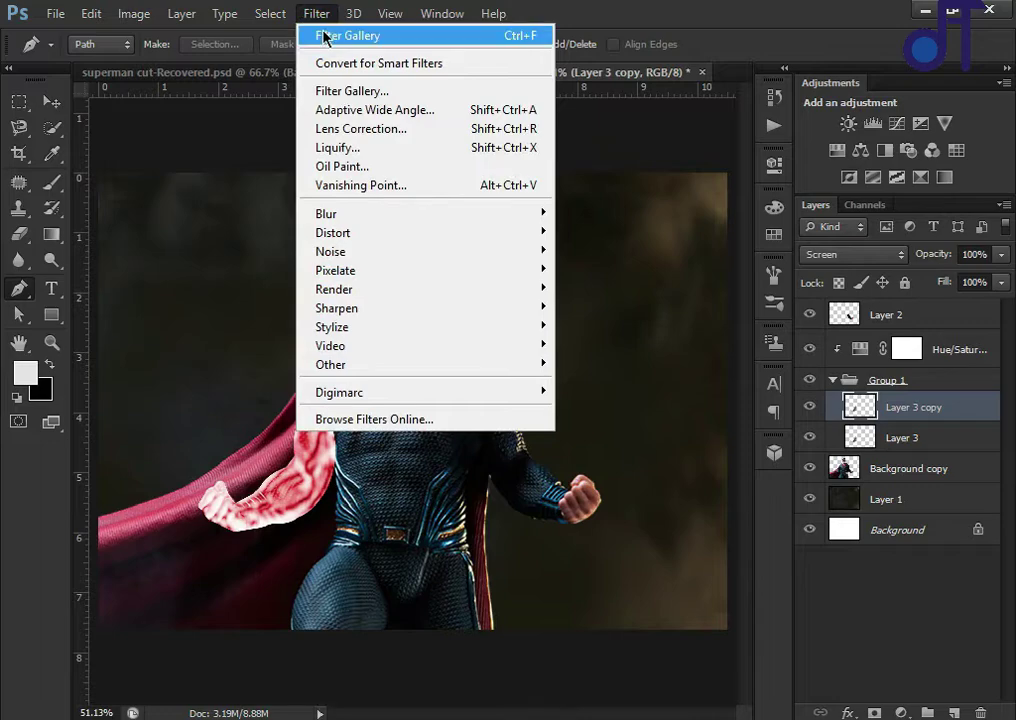
click(328, 91)
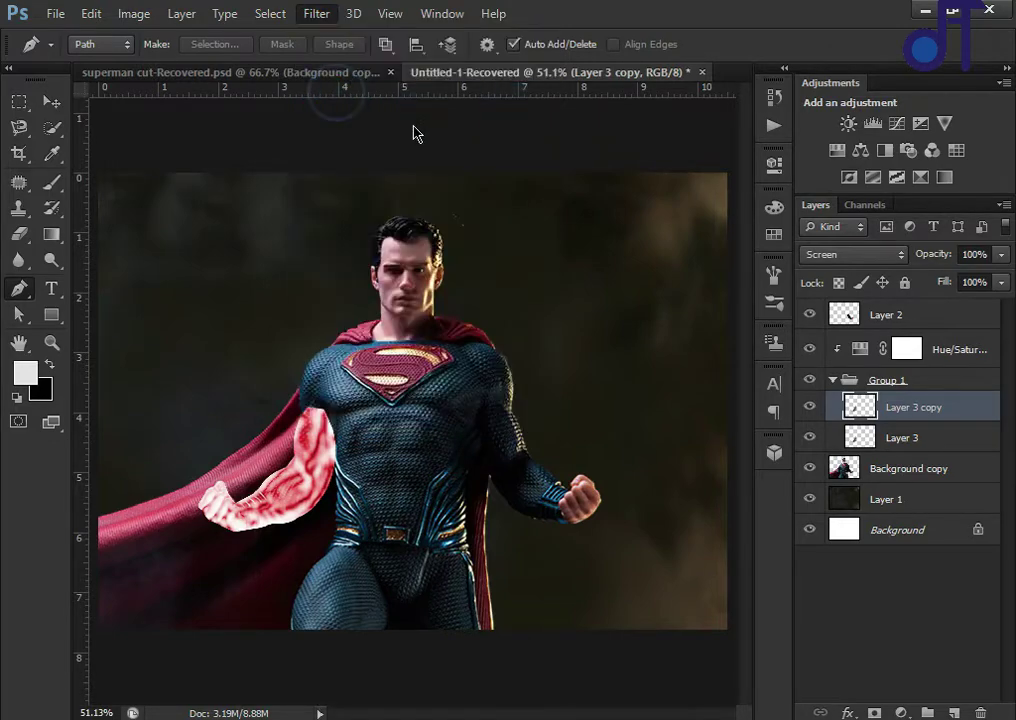
click(501, 53)
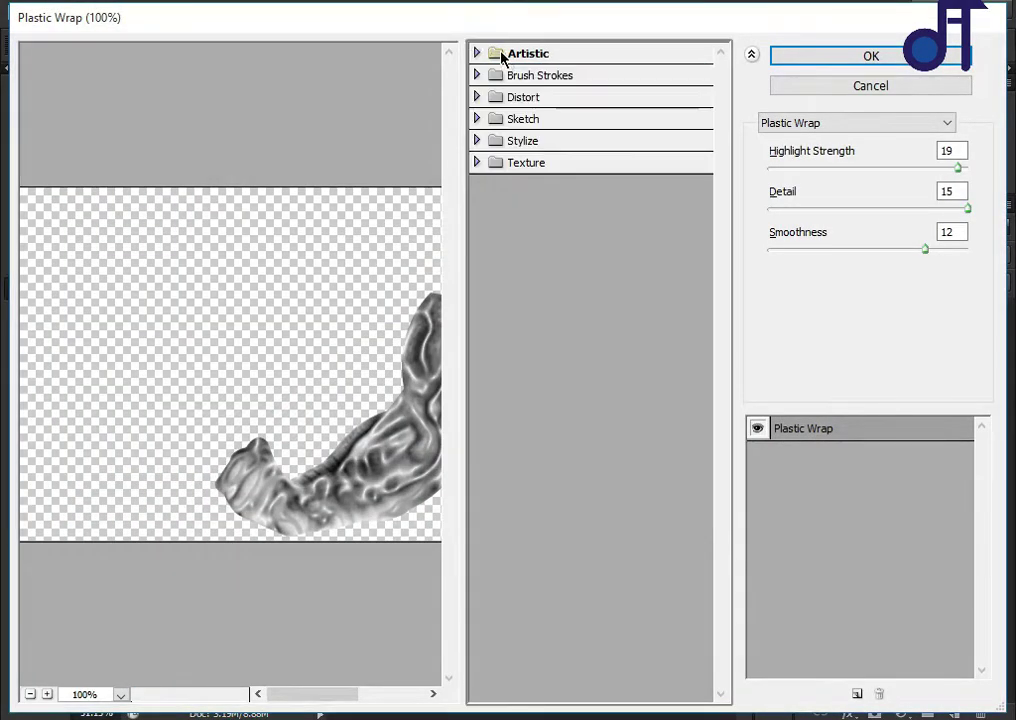
click(518, 100)
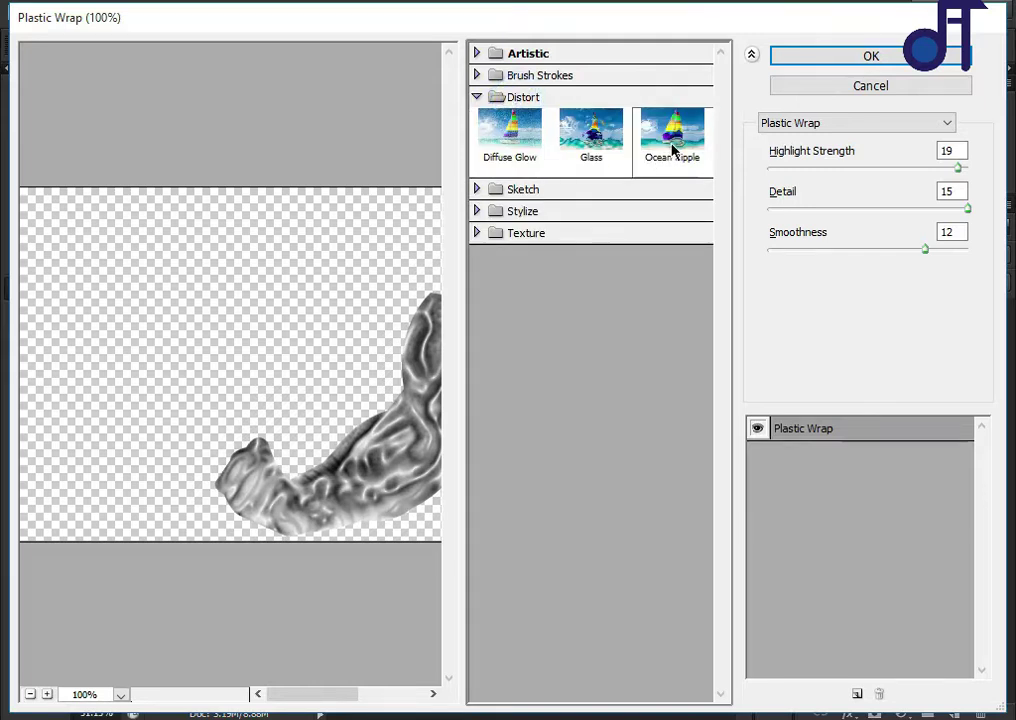
click(591, 130)
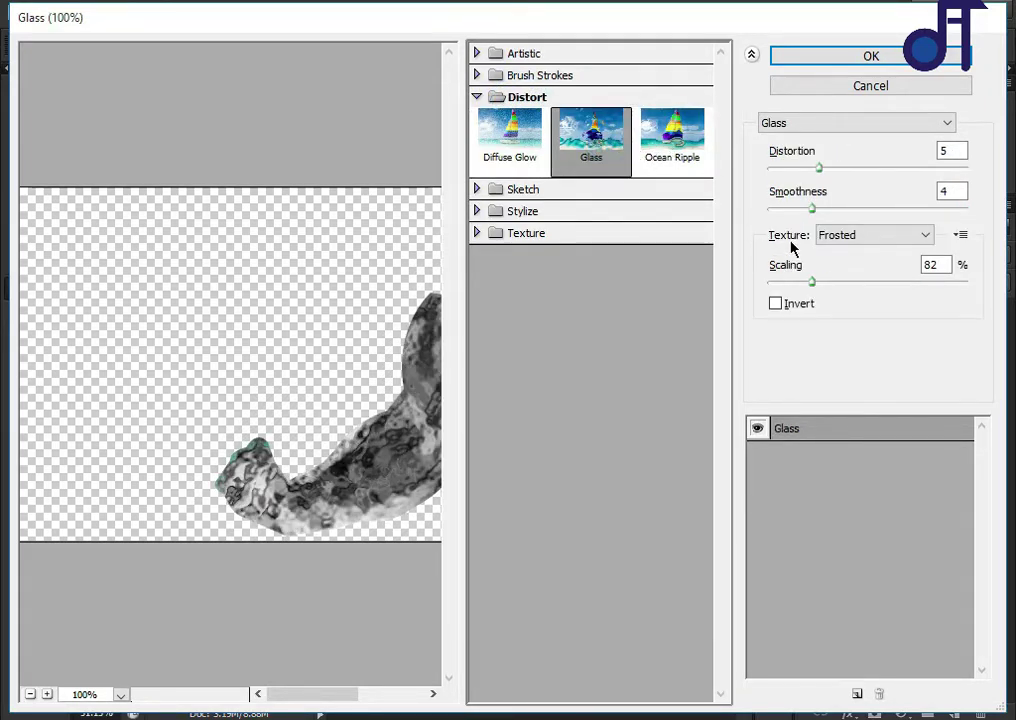
drag(391, 411, 321, 411)
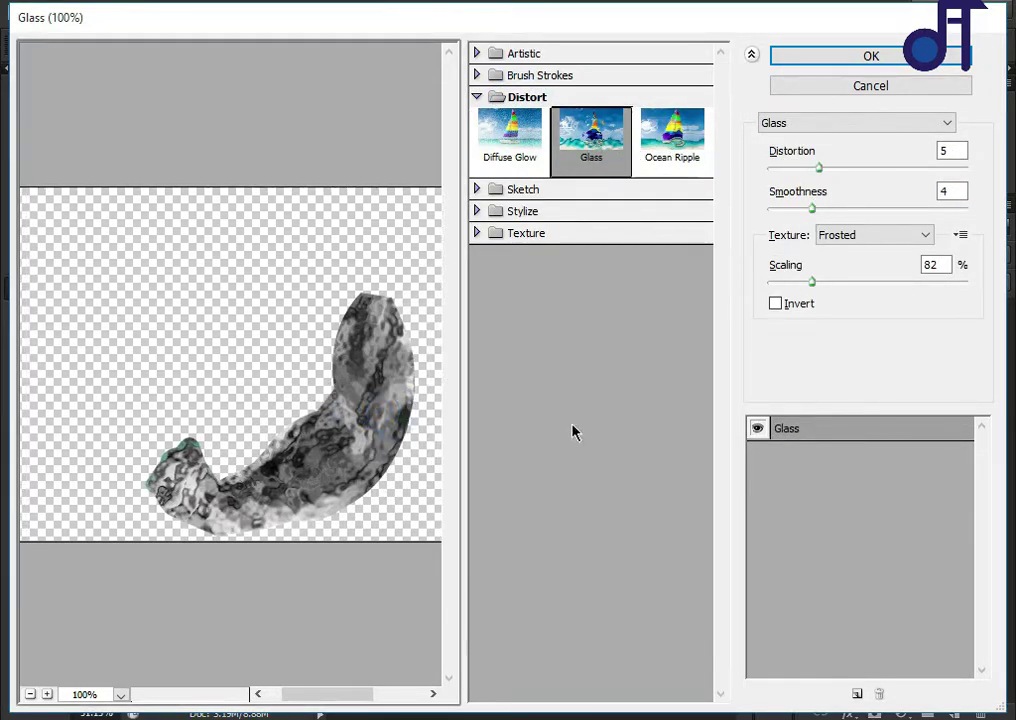
click(864, 58)
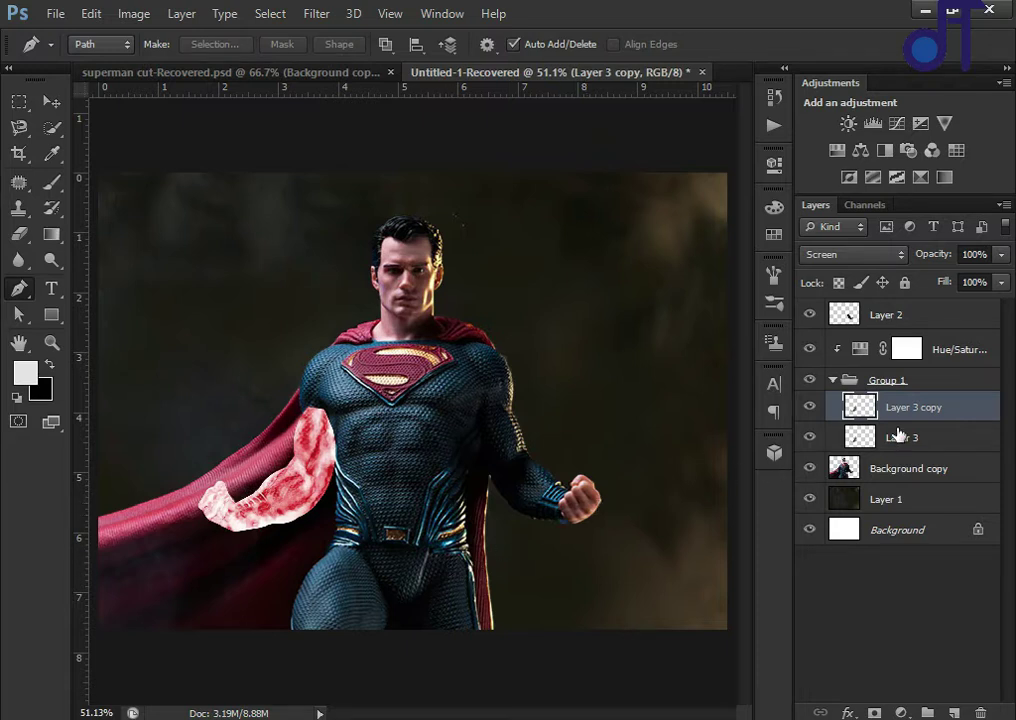
Rename Group 1 to 'right hand' and add a layer mask to it
click(834, 381)
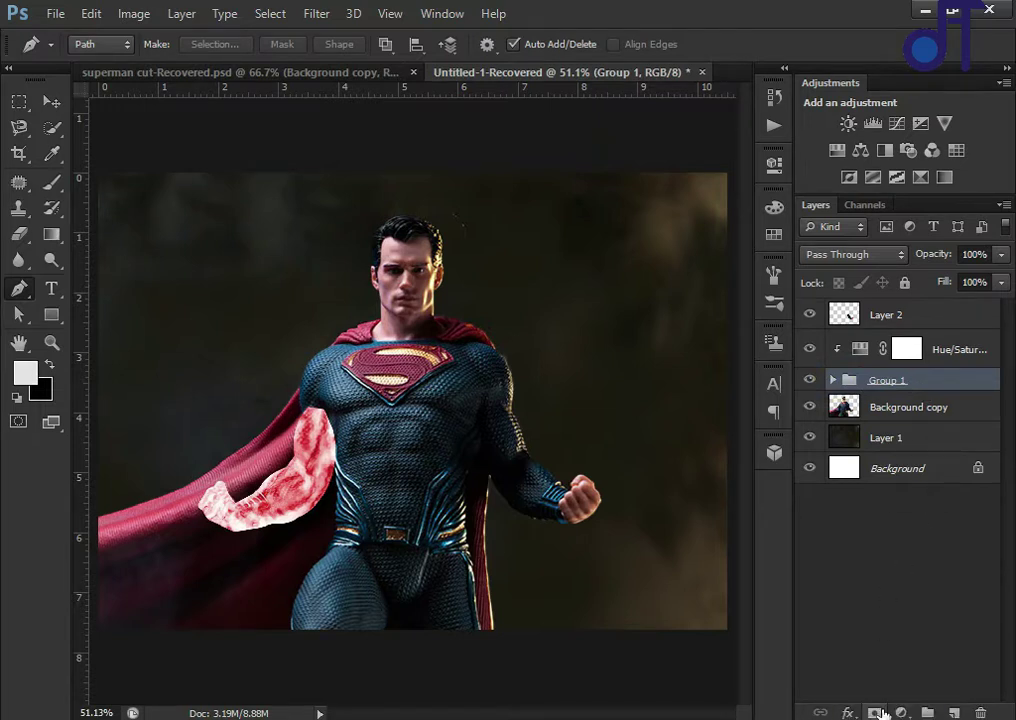
double_click(890, 381)
text(right)
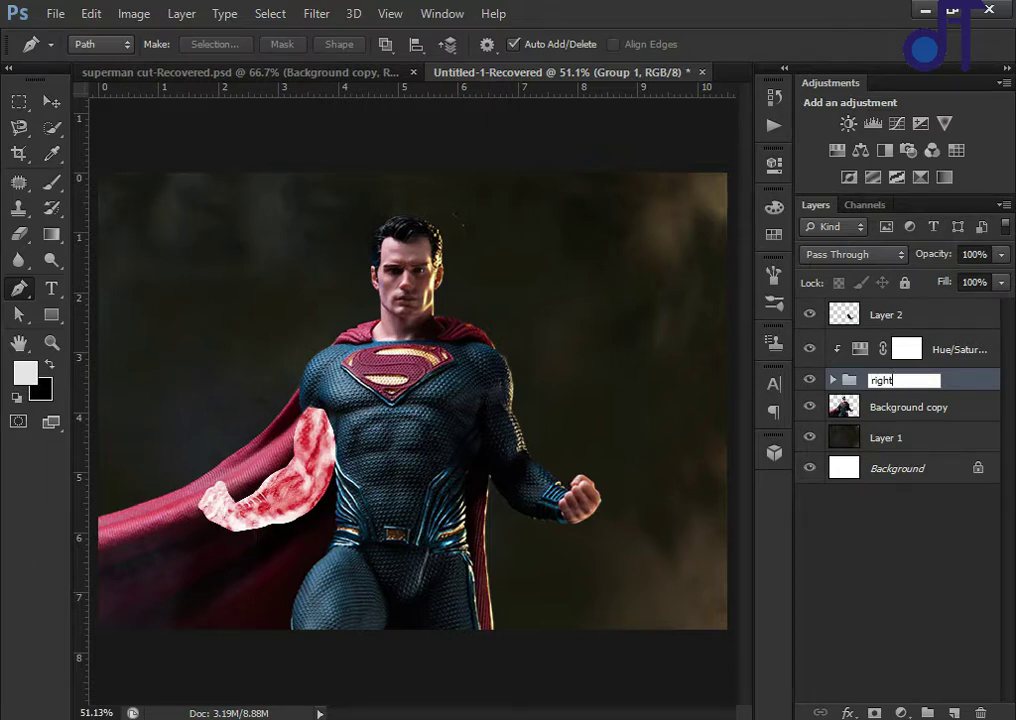
key(Return)
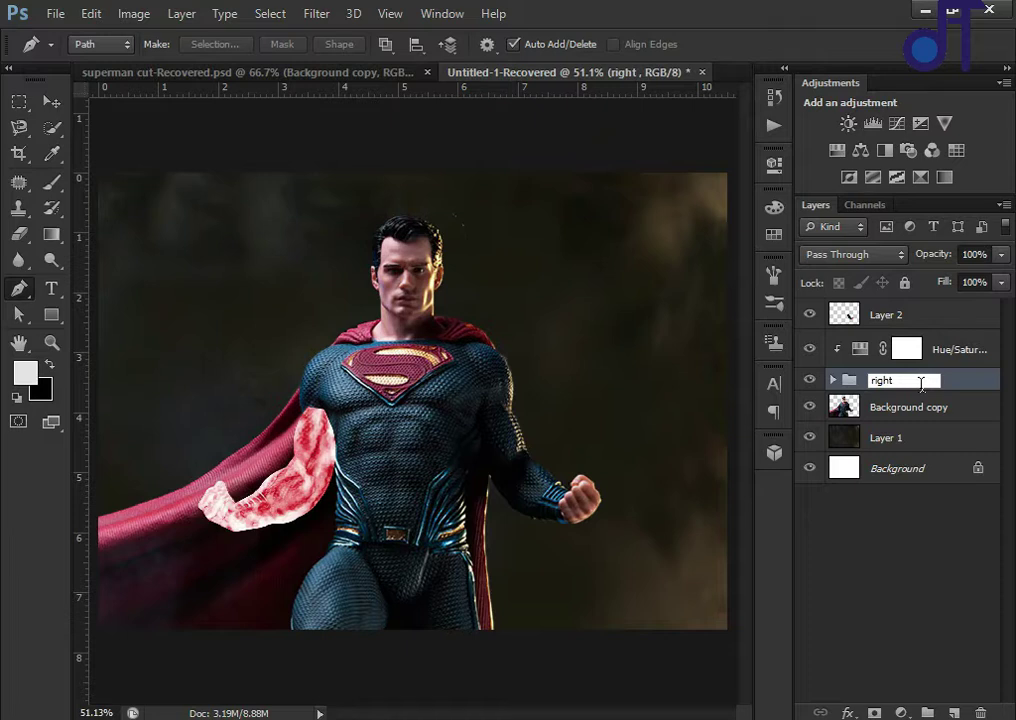
text(hand)
key(Return)
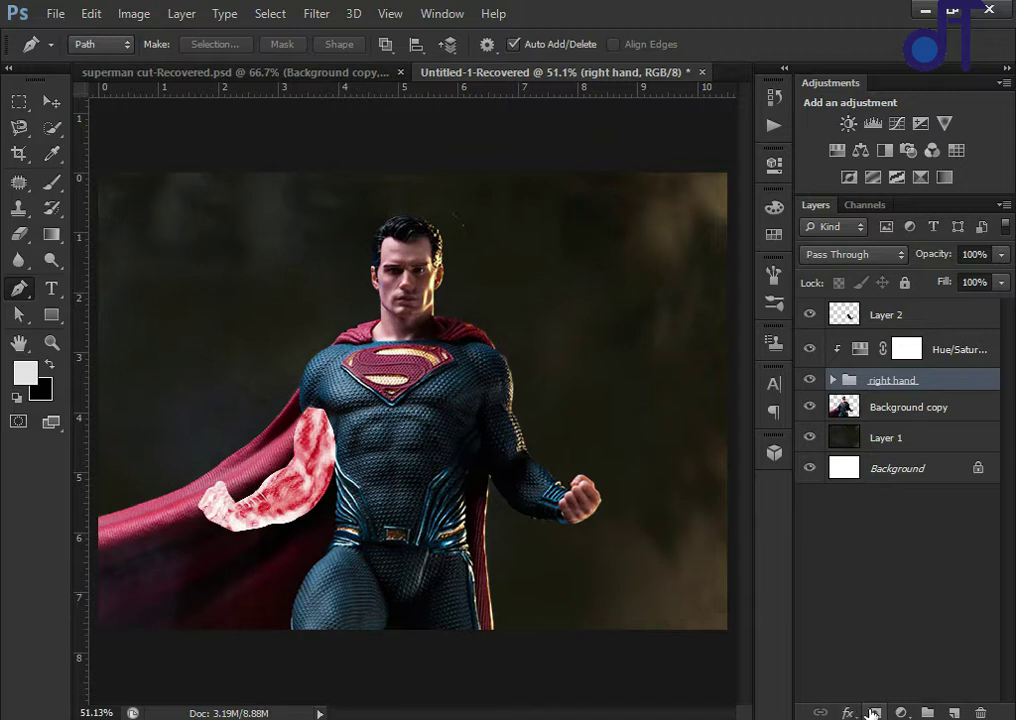
click(873, 713)
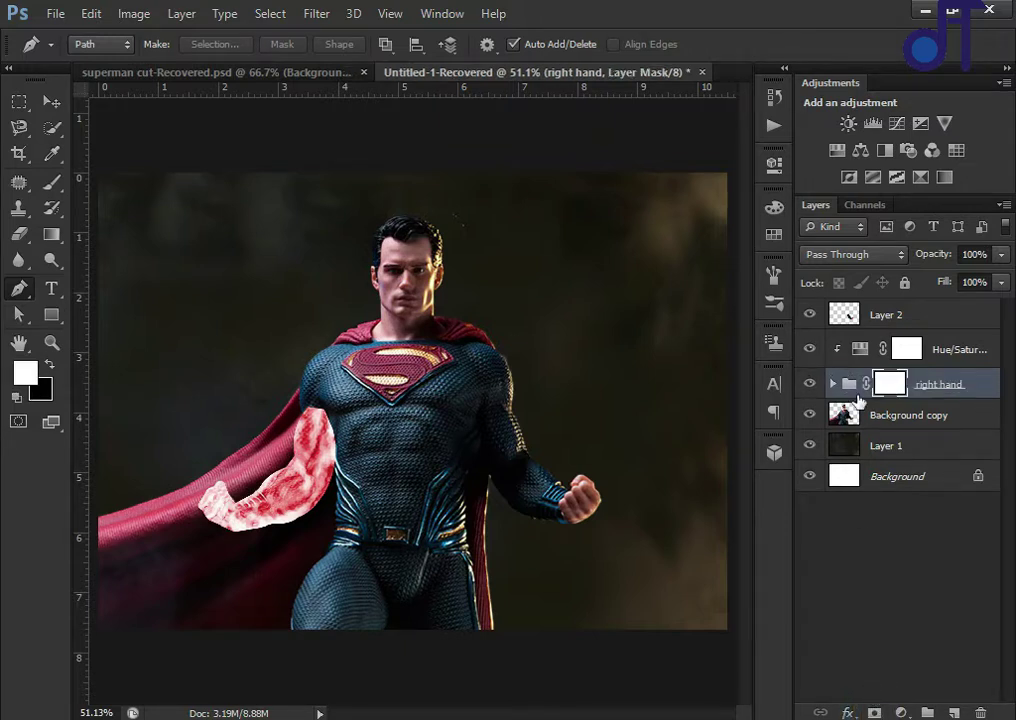
Choose a soft round brush with 70% flow
click(51, 181)
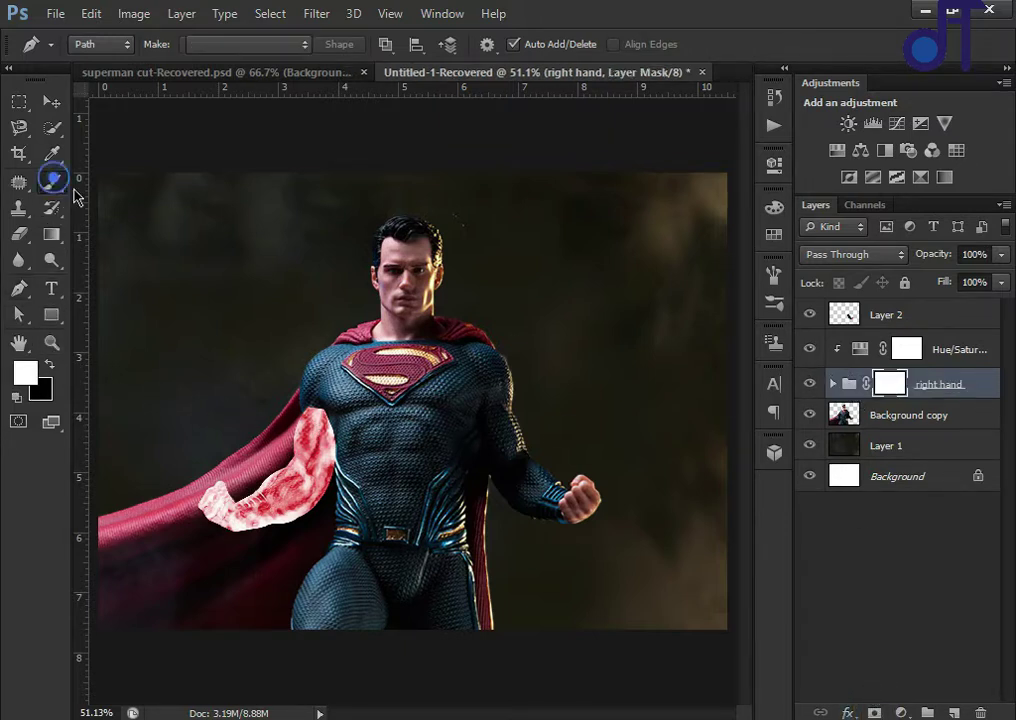
right_click(228, 265)
click(328, 376)
click(862, 592)
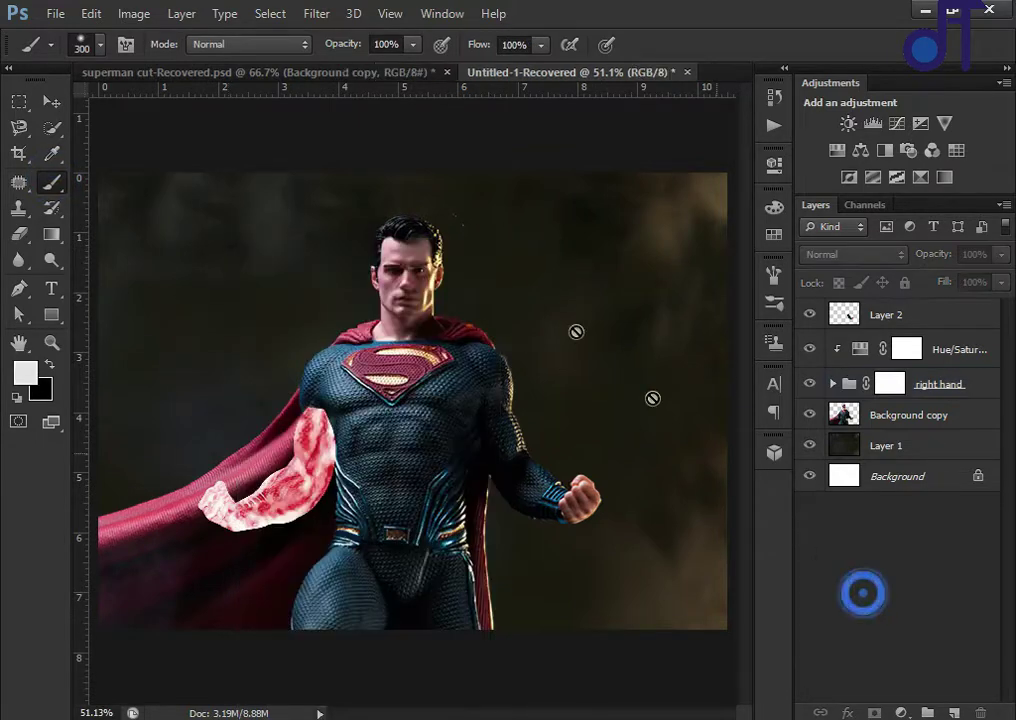
click(538, 47)
drag(545, 67, 511, 67)
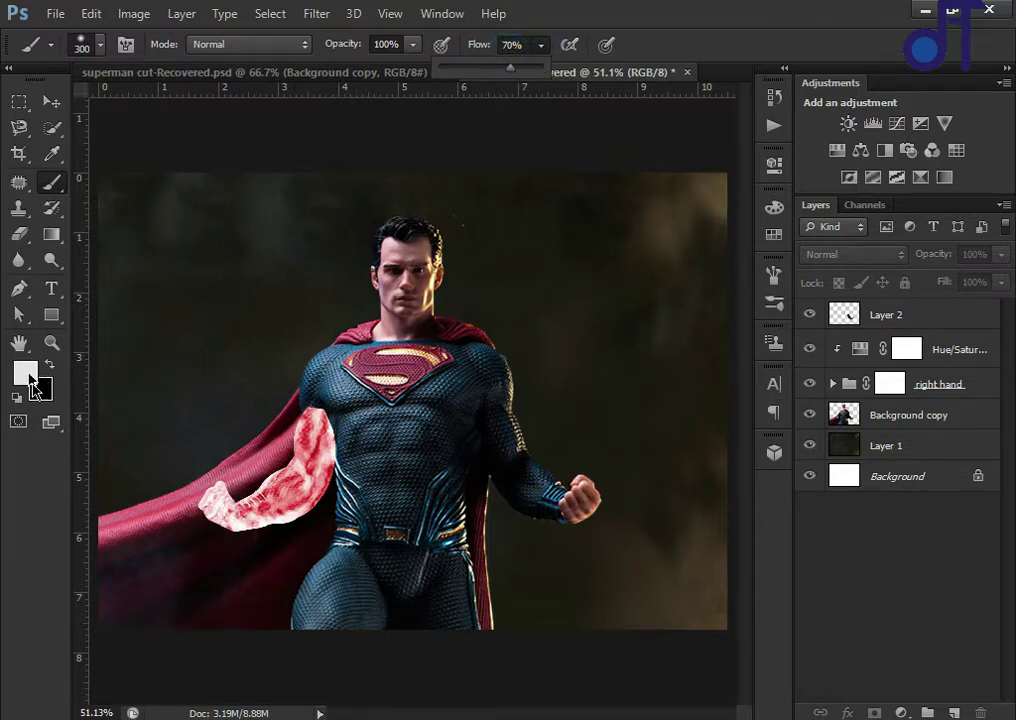
Paint black on the group mask to fade the glow at the shoulder and cape
click(899, 390)
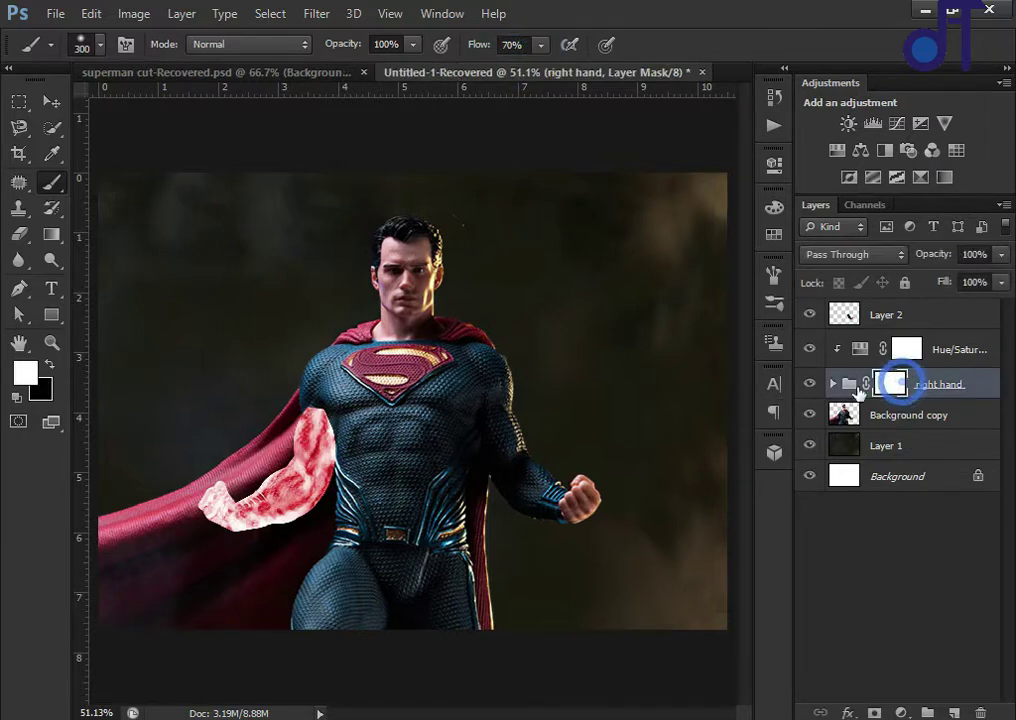
key(bracketleft)
key(bracketleft)
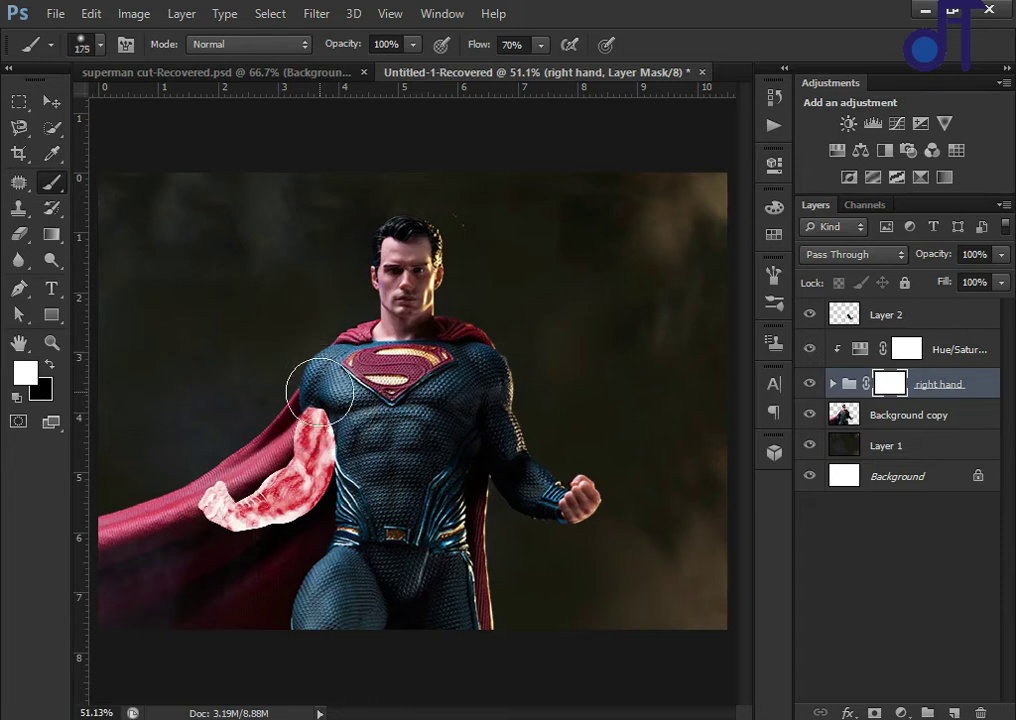
key(bracketleft)
key(bracketleft)
key(bracketleft)
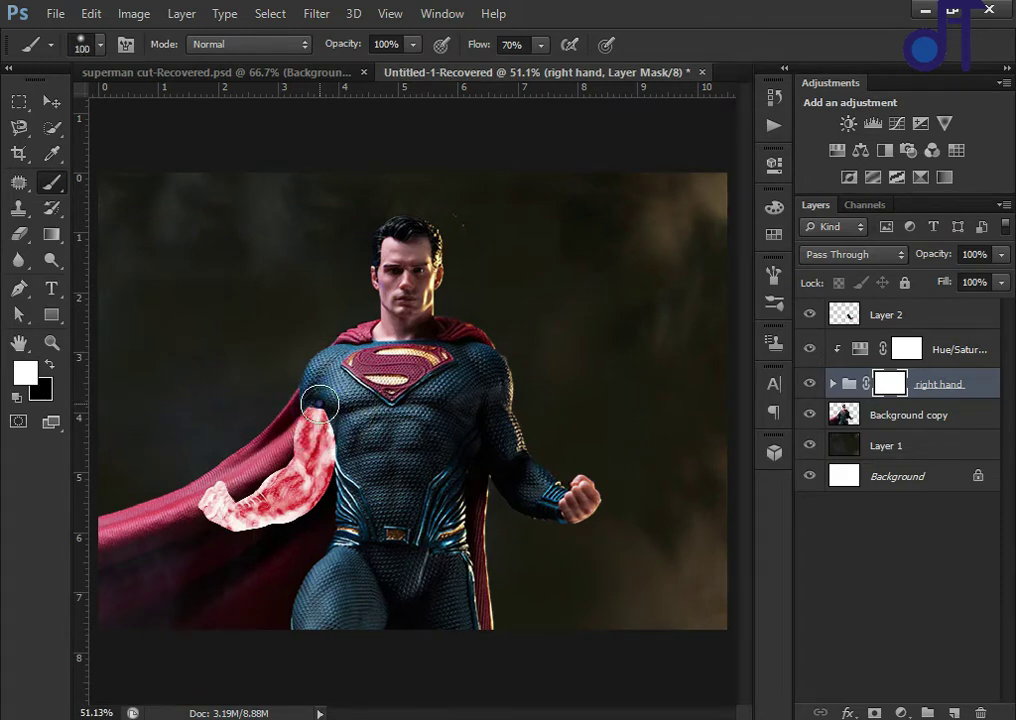
click(50, 366)
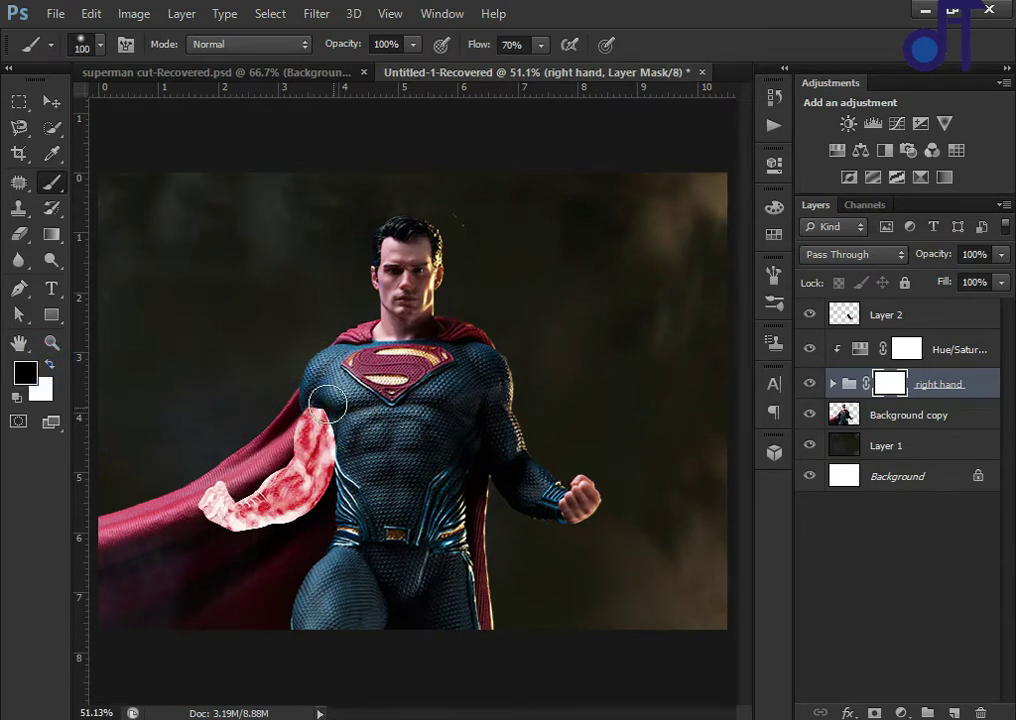
mouse_move(314, 400)
mouse_down()
mouse_move(334, 407)
mouse_move(352, 443)
mouse_move(343, 496)
mouse_move(297, 538)
mouse_move(244, 551)
mouse_move(190, 528)
mouse_move(229, 547)
mouse_up()
click(229, 547)
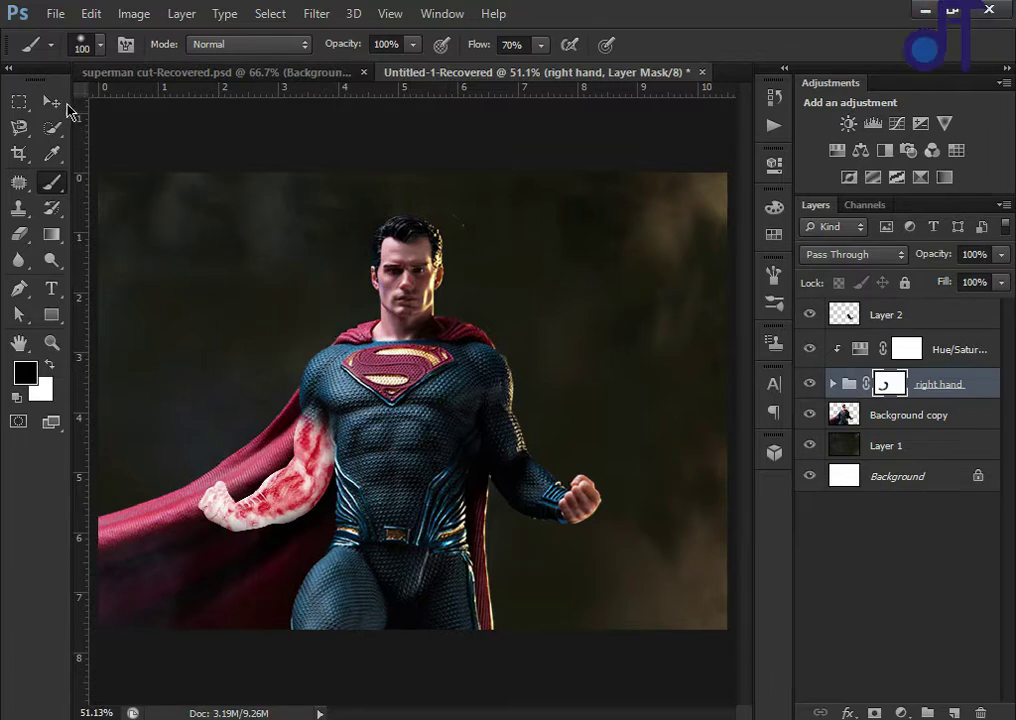
click(58, 103)
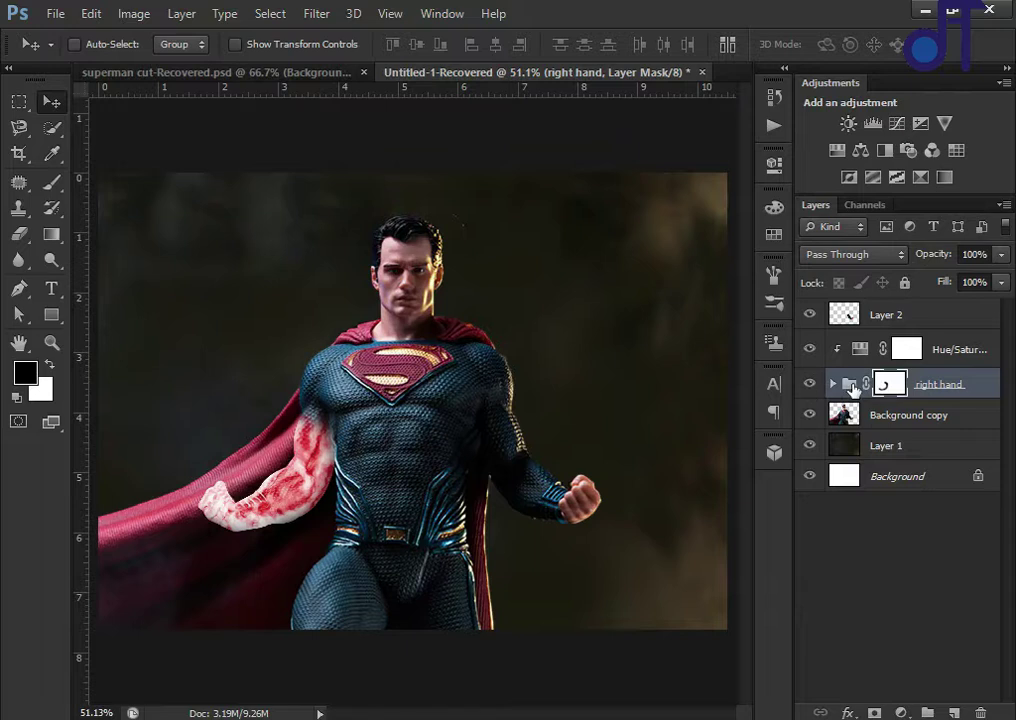
click(832, 385)
Load the Layer 2 arm selection, desaturate it to grey, and deselect
click(832, 385)
click(907, 352)
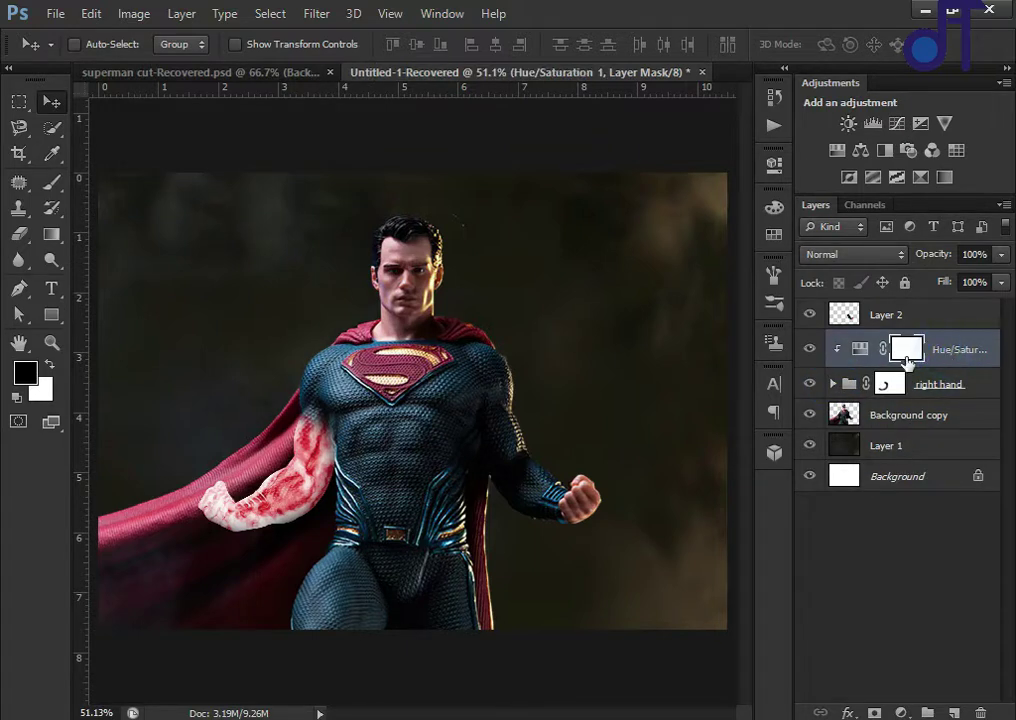
click(884, 316)
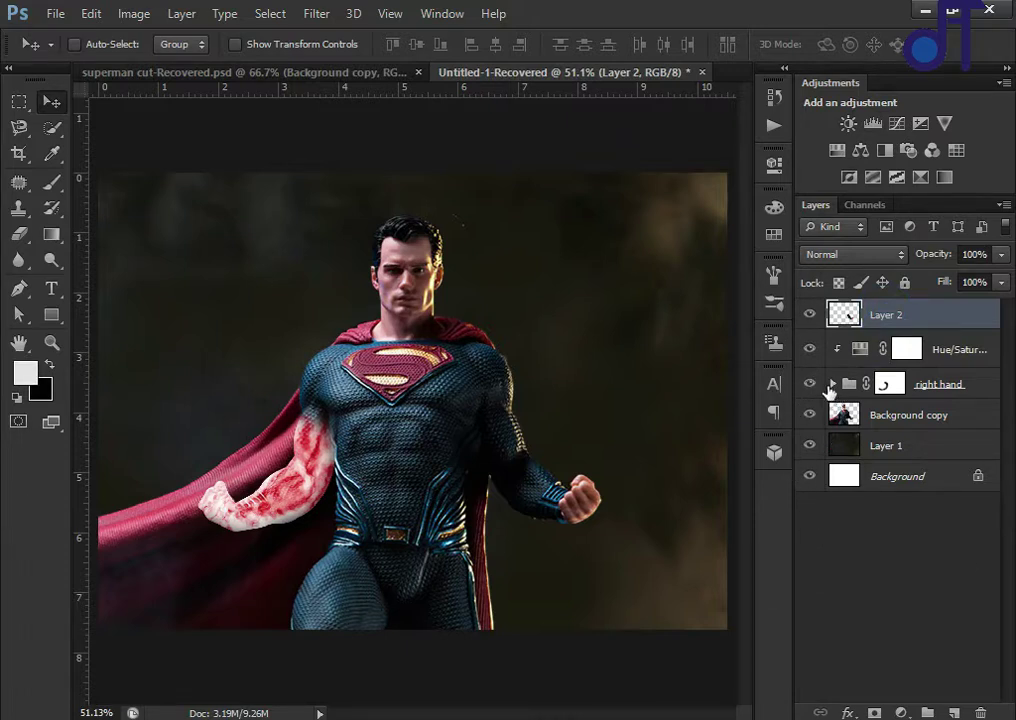
ctrl+click(845, 314)
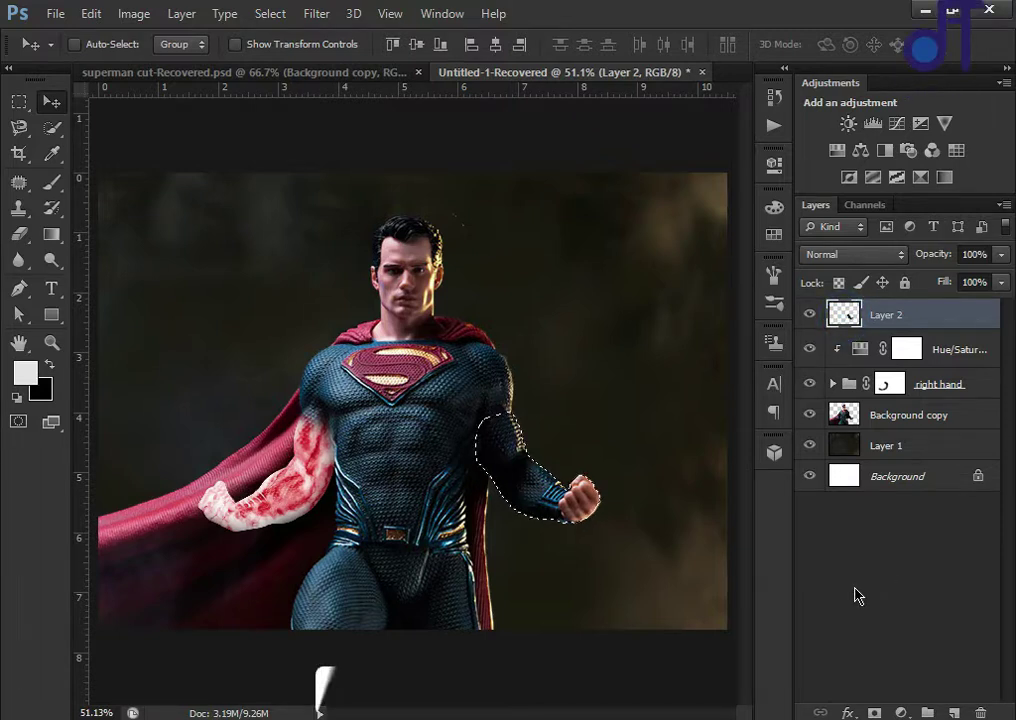
key(ctrl+shift+u)
key(ctrl+d)
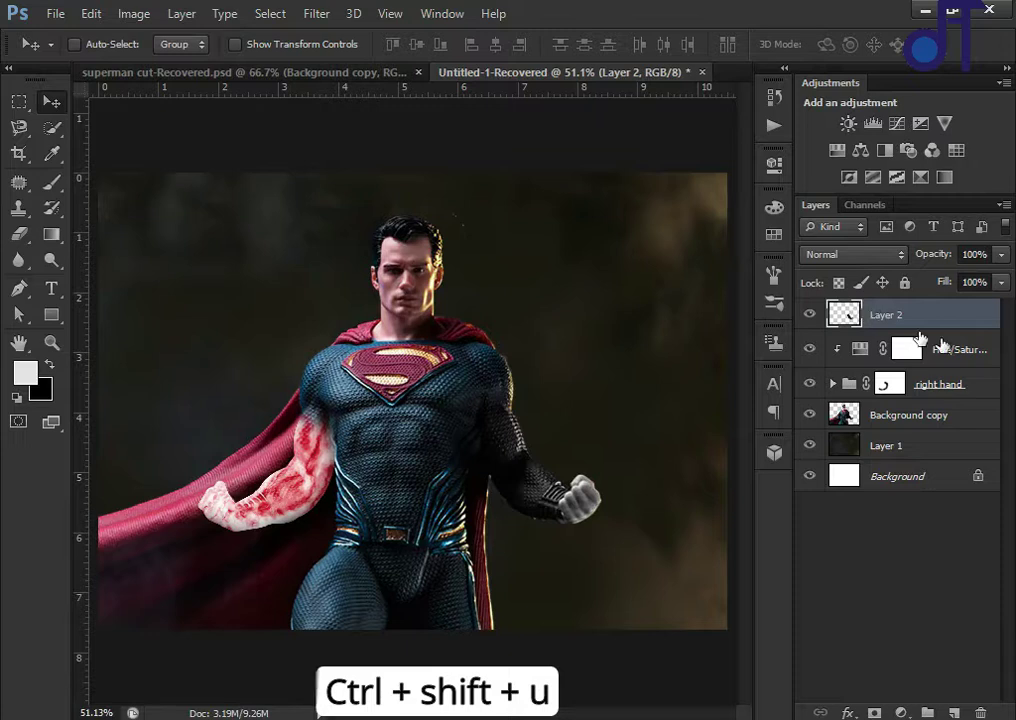
click(316, 14)
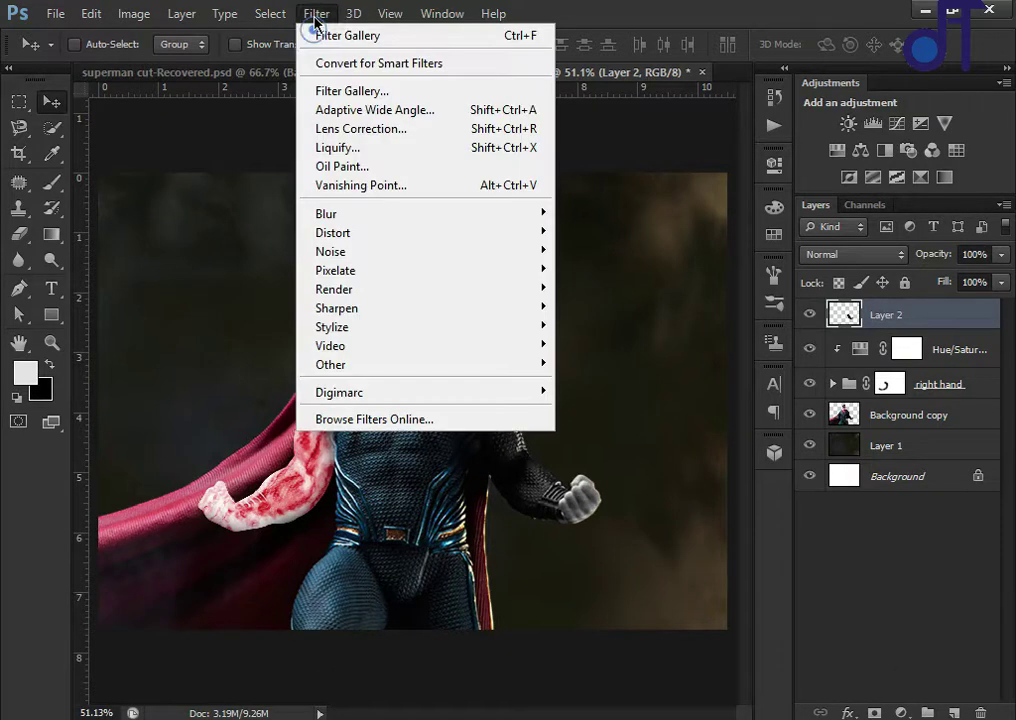
Apply the Artistic Plastic Wrap filter to the Layer 2 arm and invert it
click(362, 91)
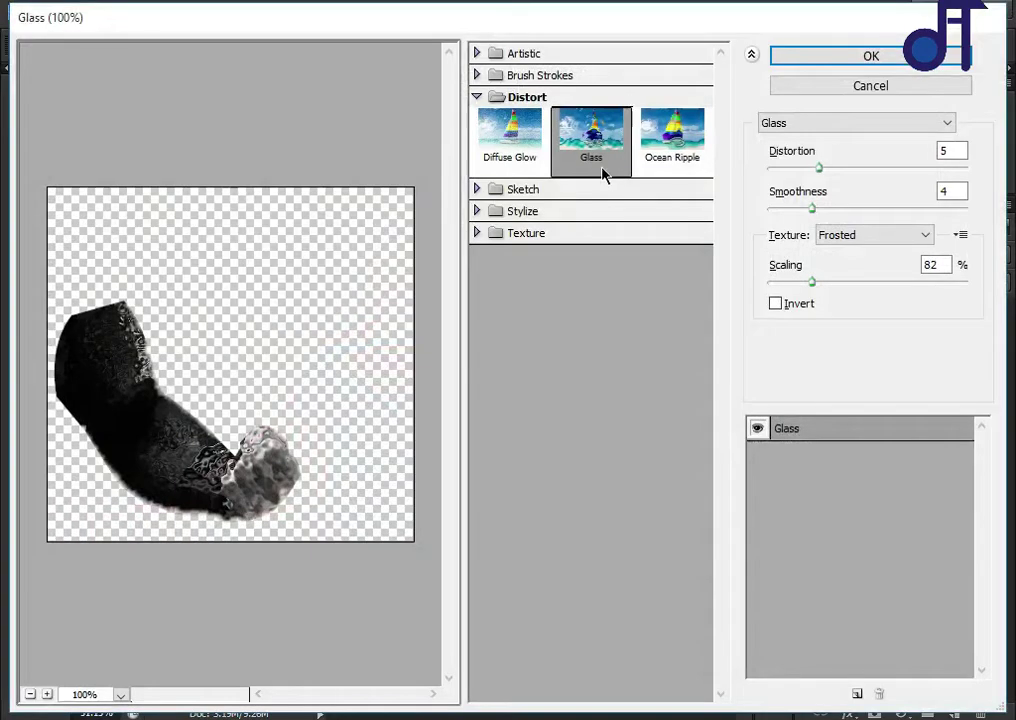
click(496, 53)
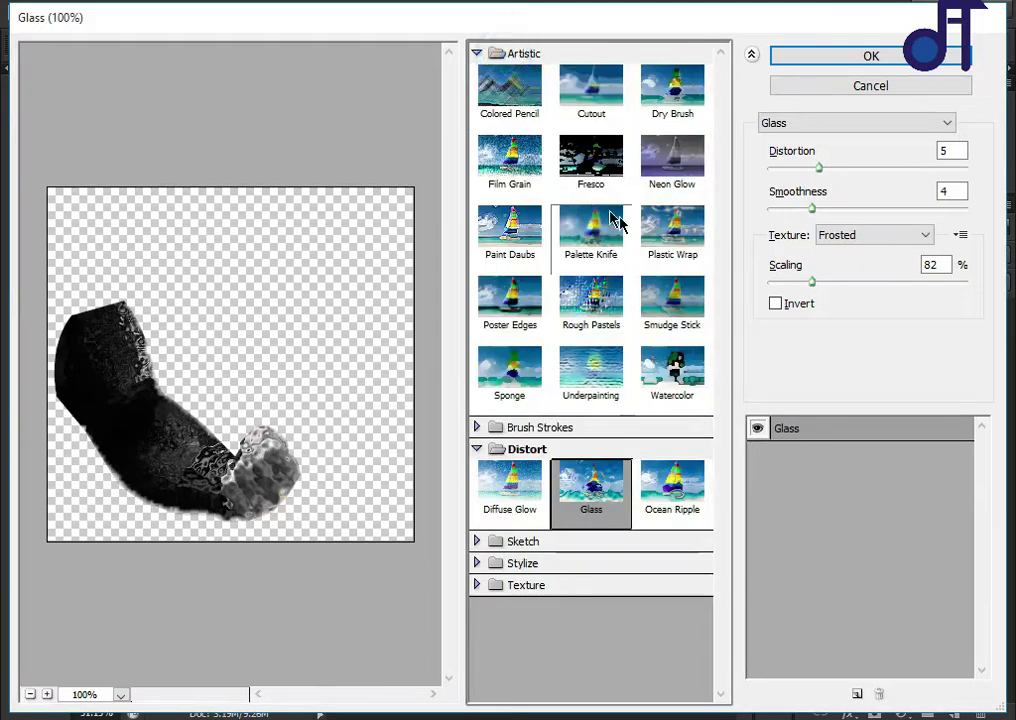
click(668, 236)
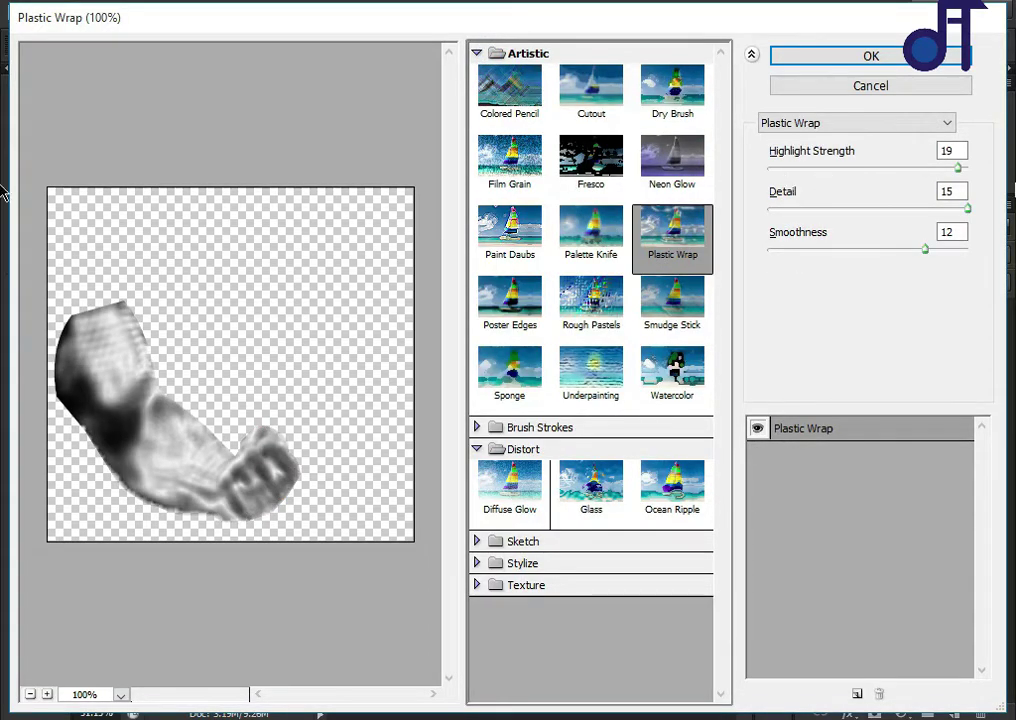
click(866, 55)
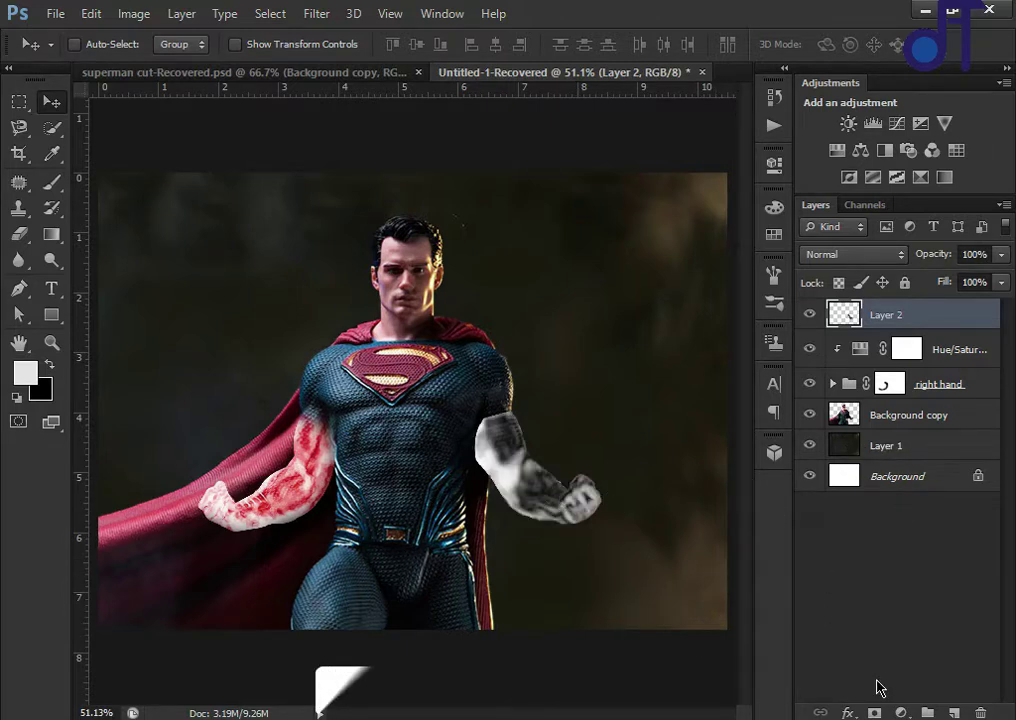
key(ctrl+i)
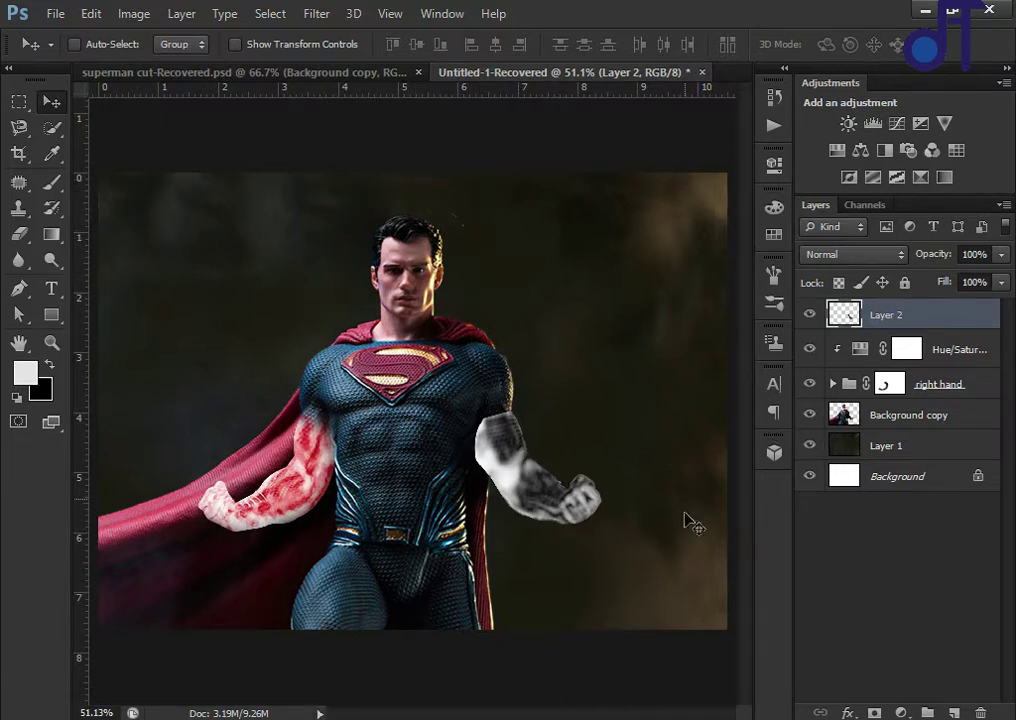
click(867, 262)
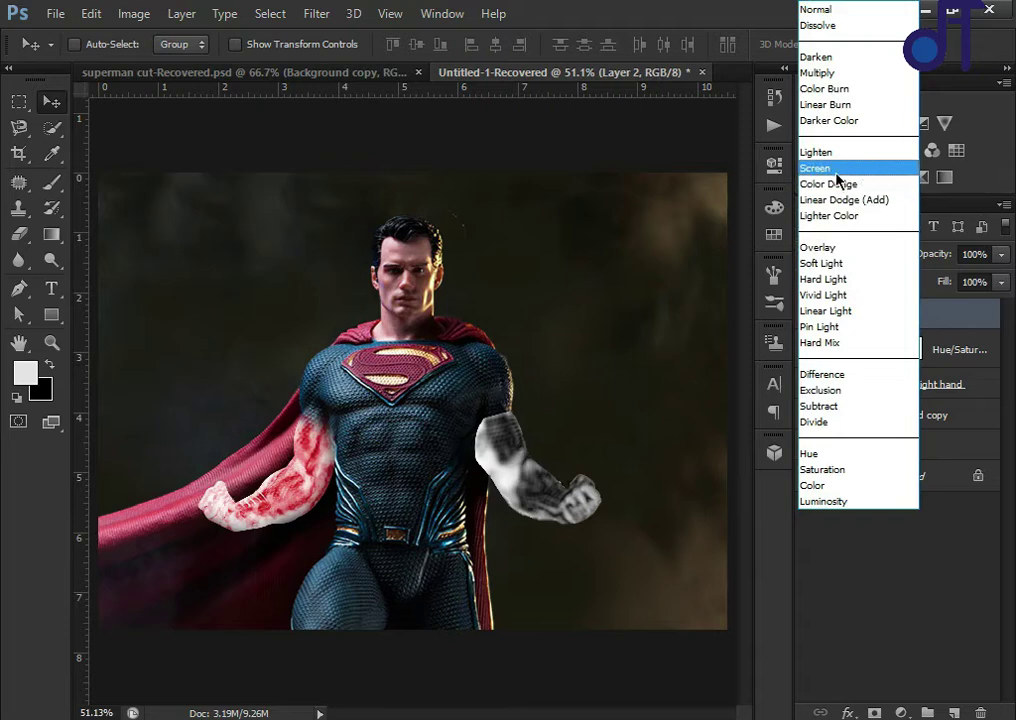
Set Layer 2 to Screen and add a colorized Hue/Saturation adjustment clipped to it
click(838, 167)
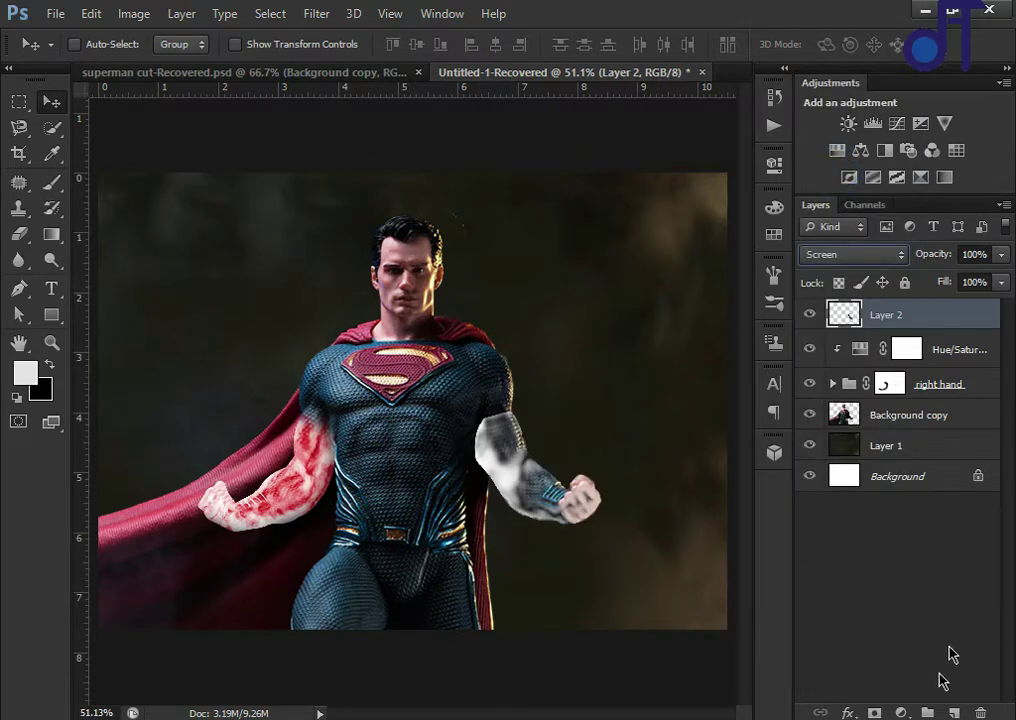
click(901, 712)
click(864, 473)
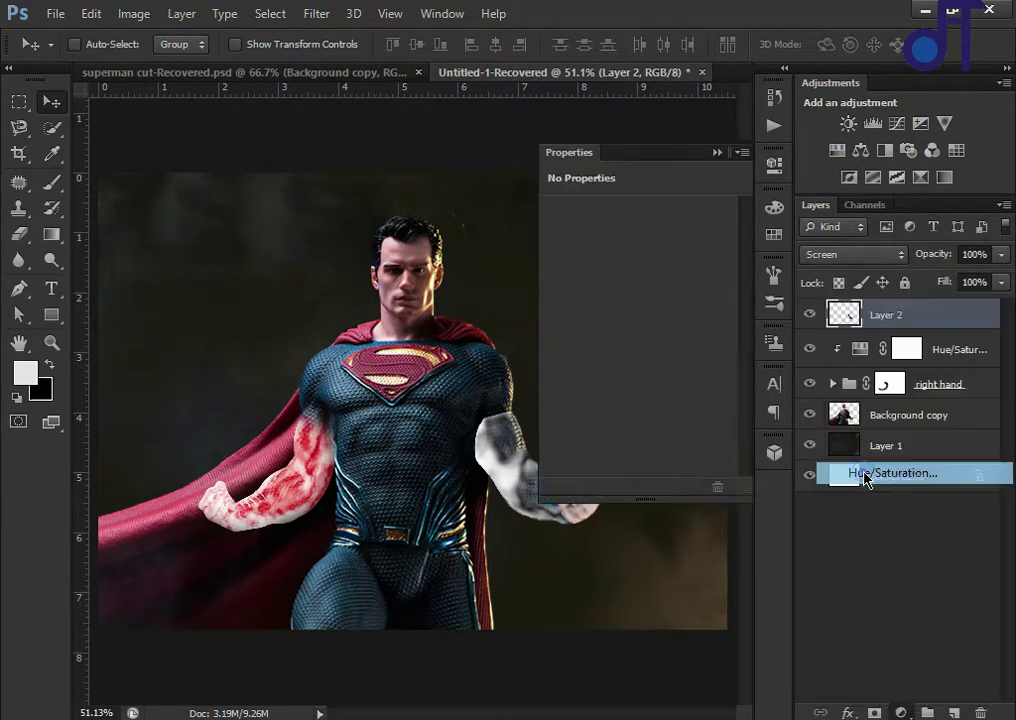
click(643, 394)
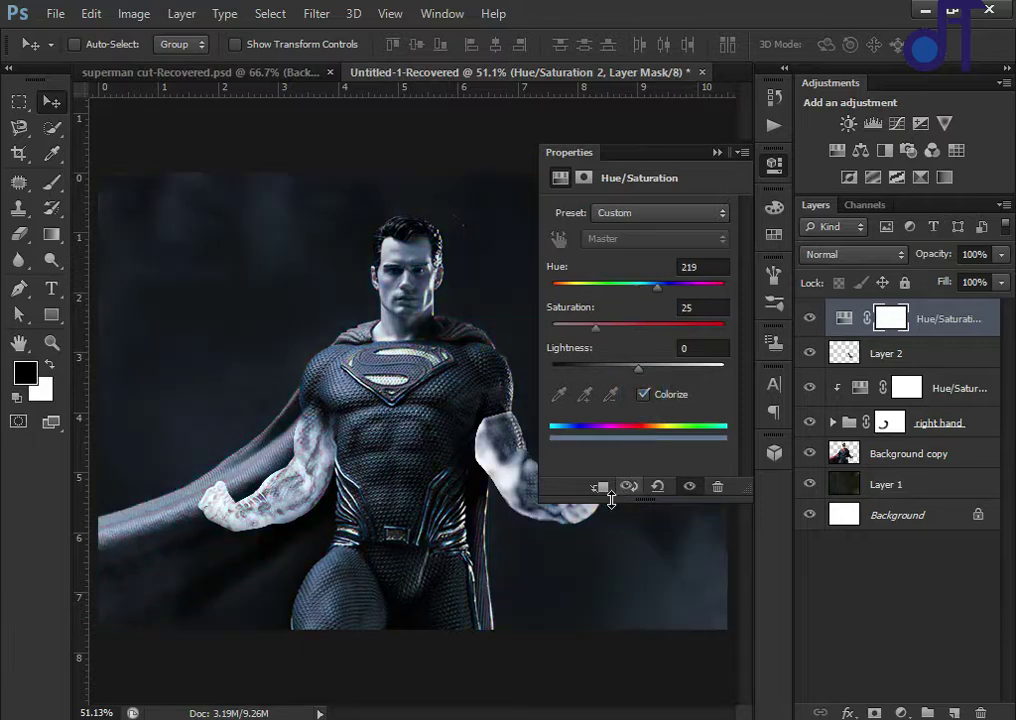
click(600, 490)
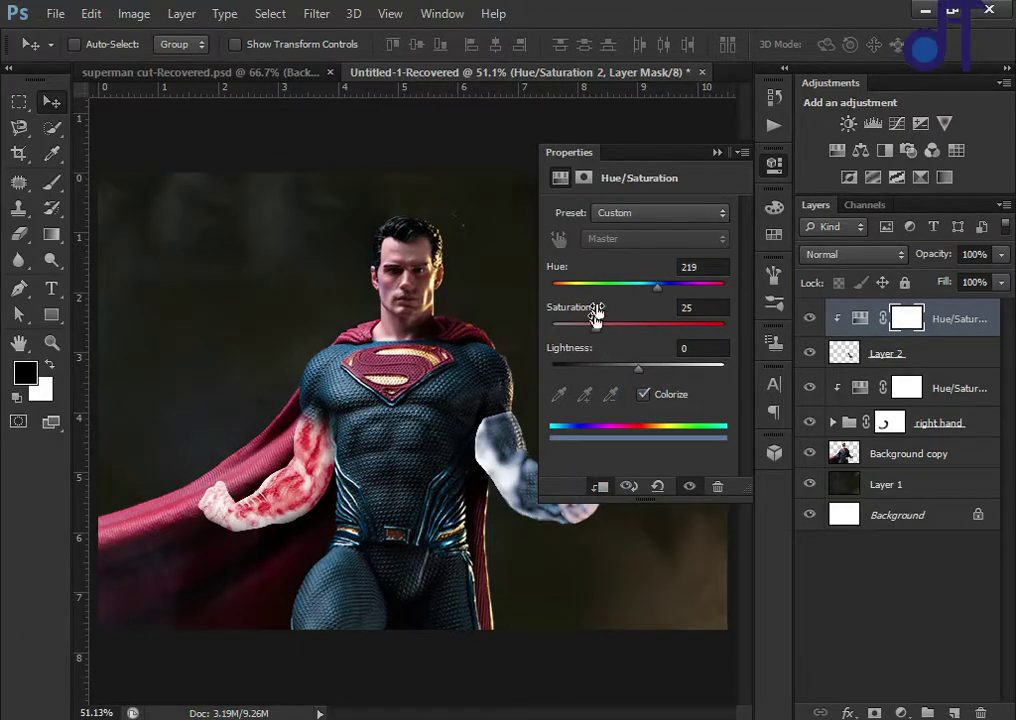
Shift the tint toward red and set its saturation to 70
drag(657, 287, 553, 287)
drag(596, 328, 549, 334)
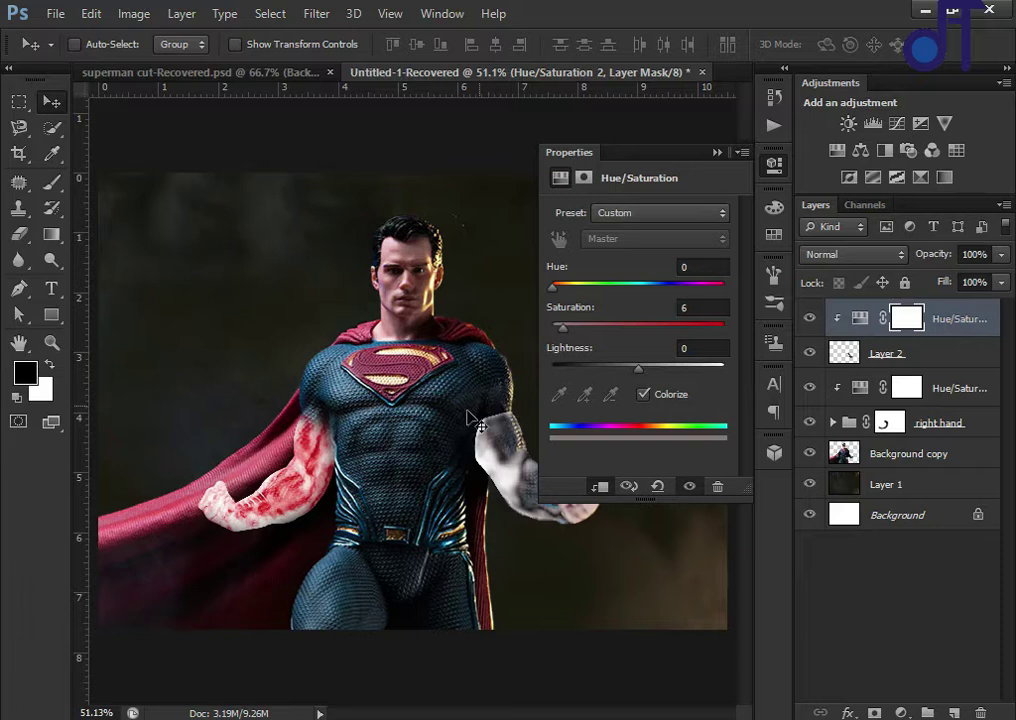
key(ctrl+2)
drag(566, 331, 620, 338)
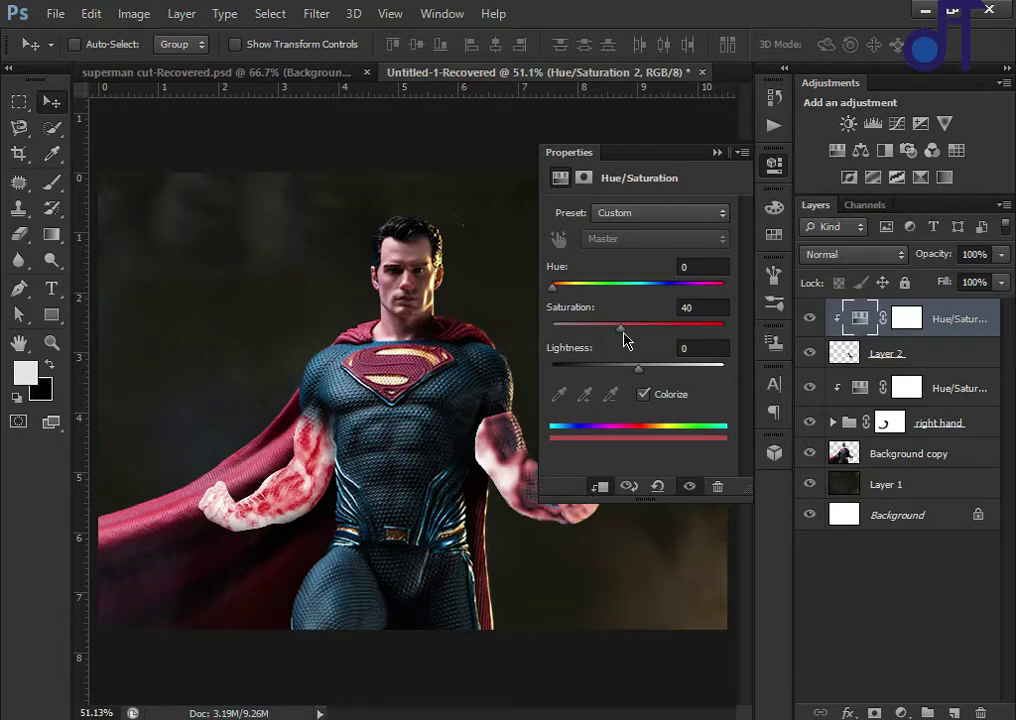
drag(623, 333, 647, 337)
double_click(703, 309)
text(70)
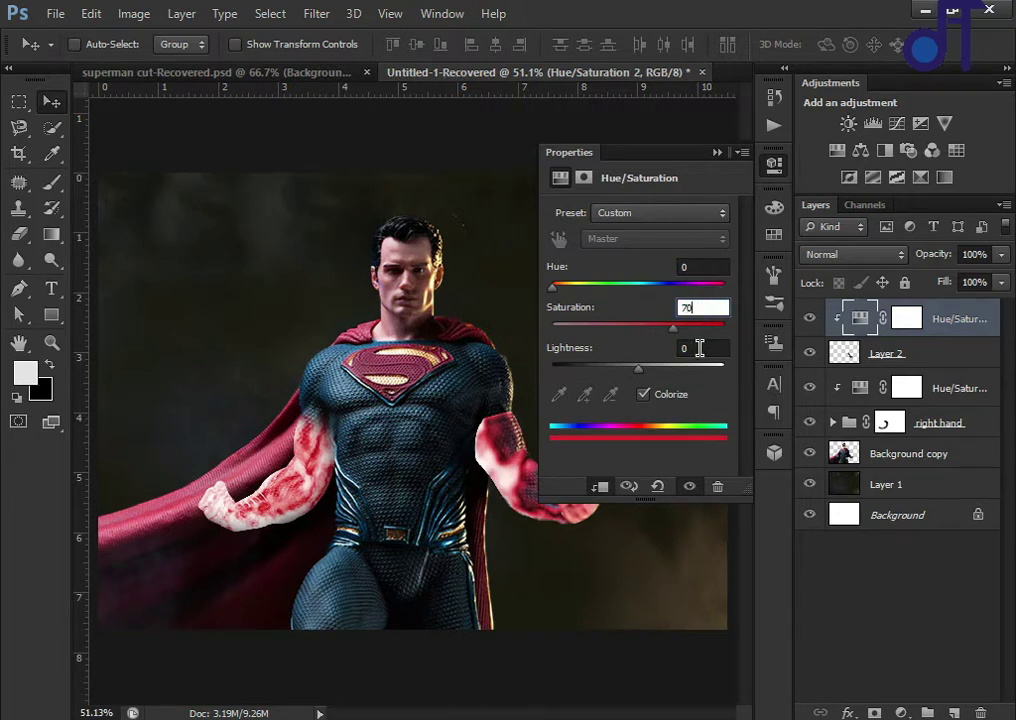
click(700, 347)
Set lightness to +10, return the hue to red (4), and collapse Properties
double_click(702, 347)
text(10)
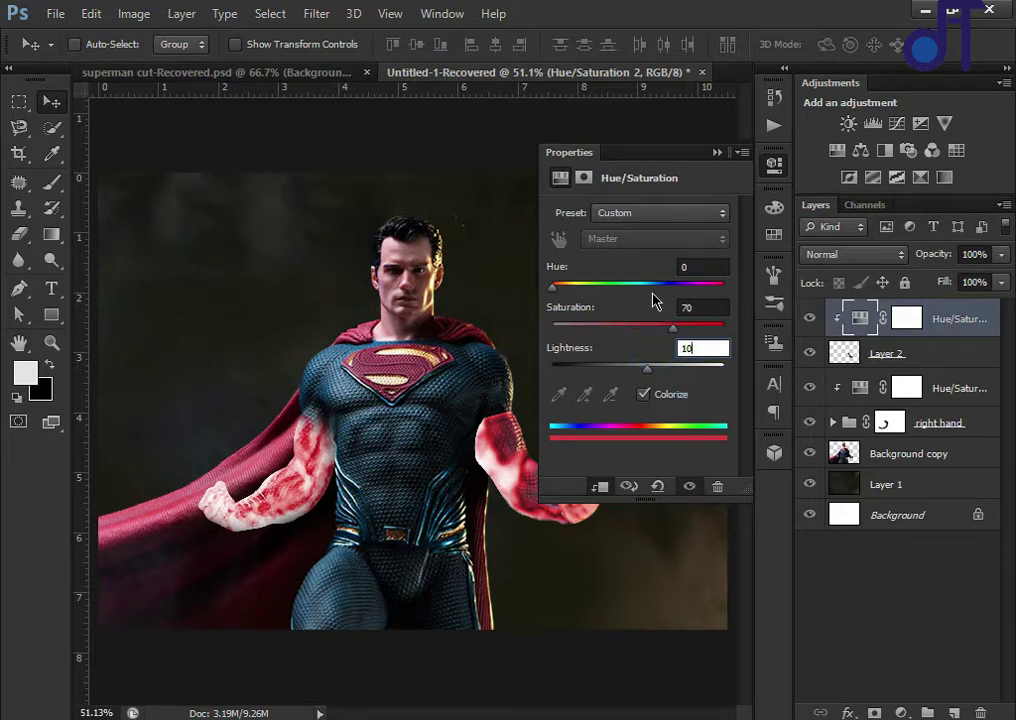
drag(641, 285, 652, 285)
click(556, 287)
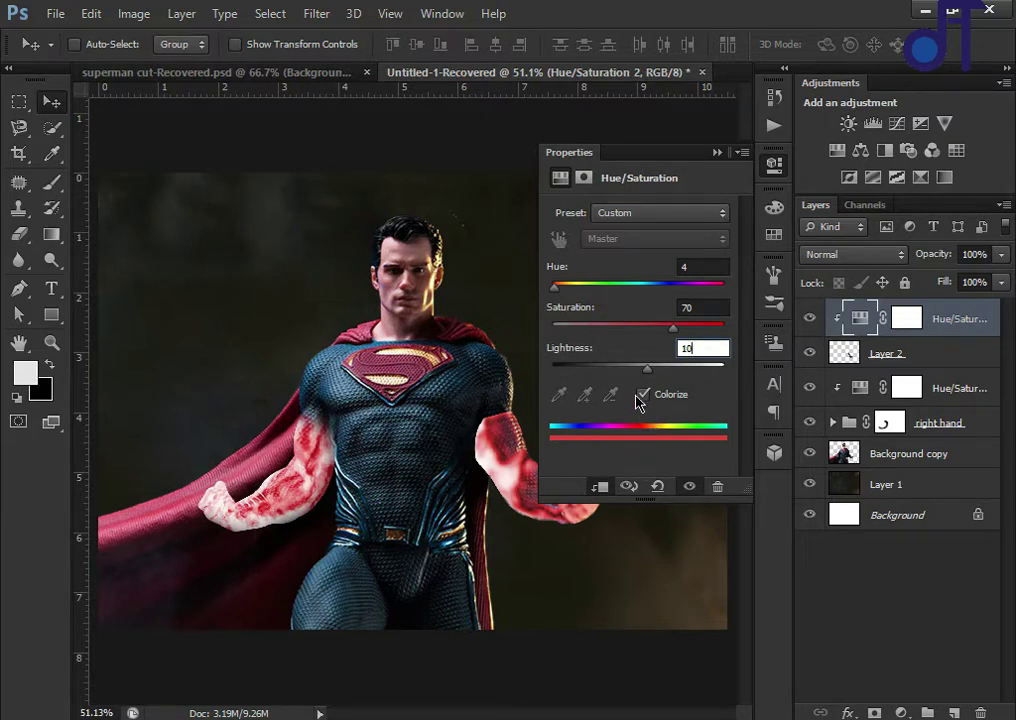
click(716, 153)
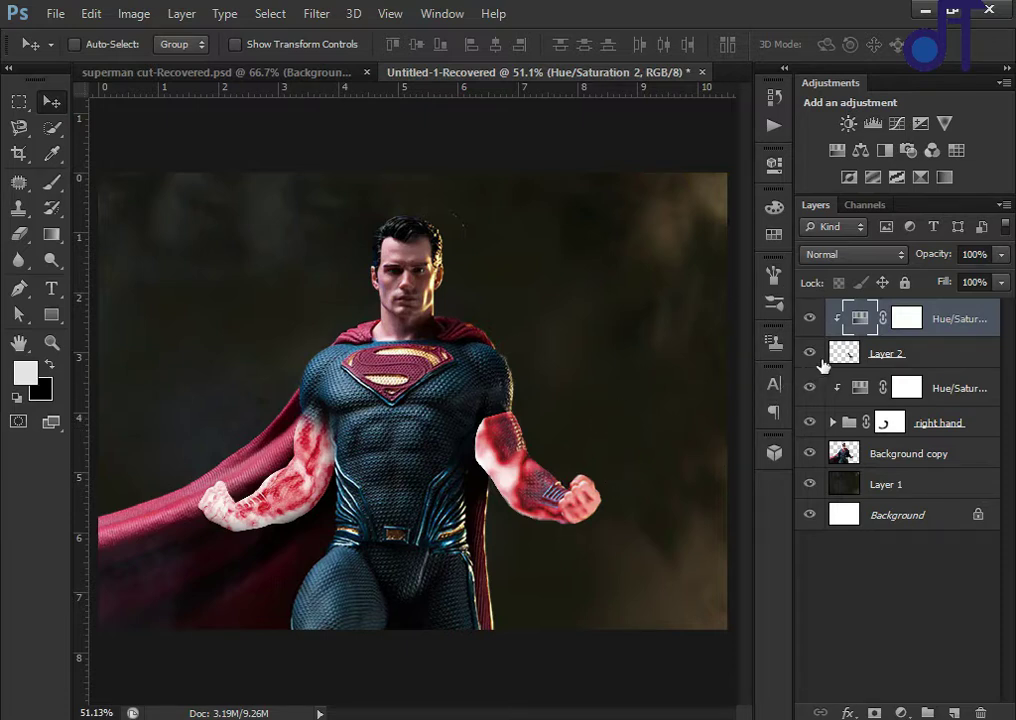
double_click(853, 320)
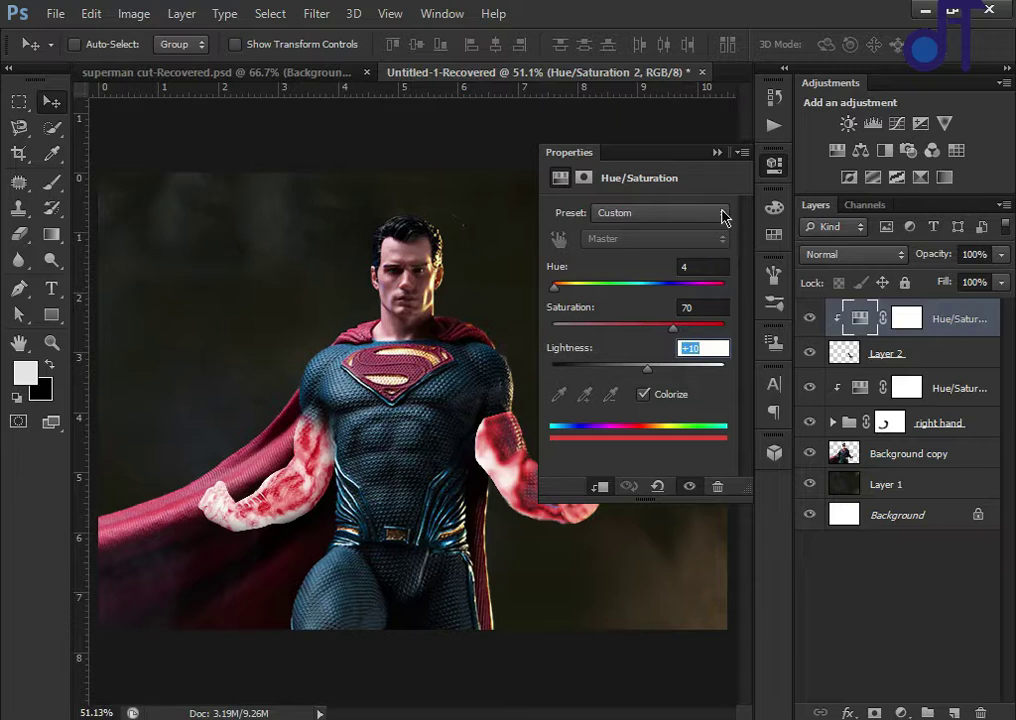
click(716, 153)
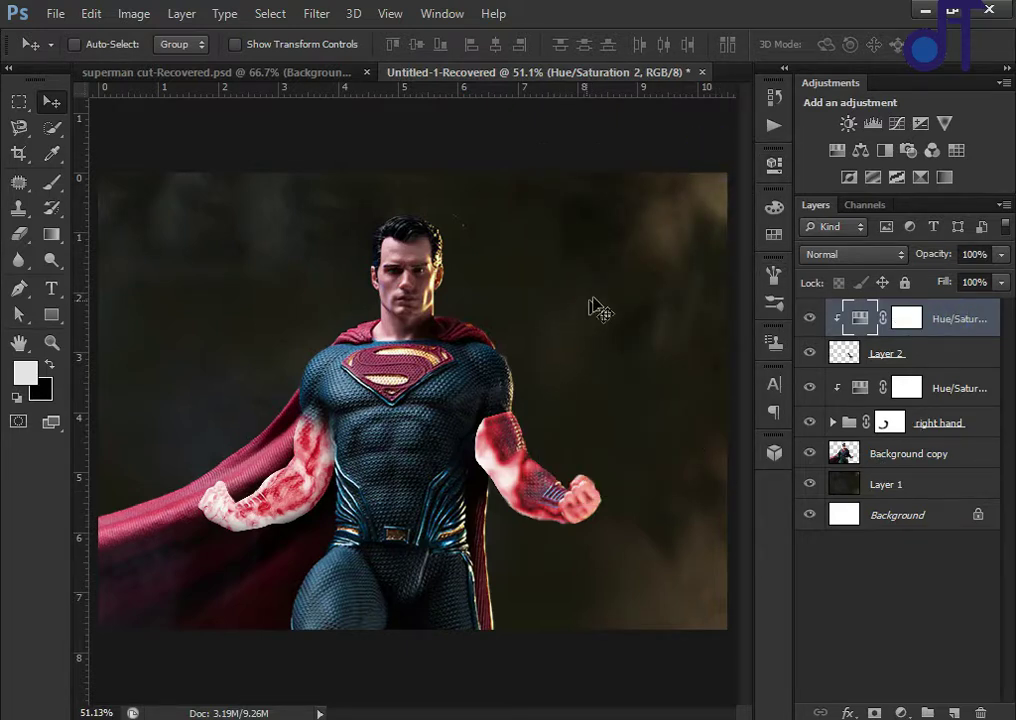
Select Layer 2 and group it into Group 1
click(316, 16)
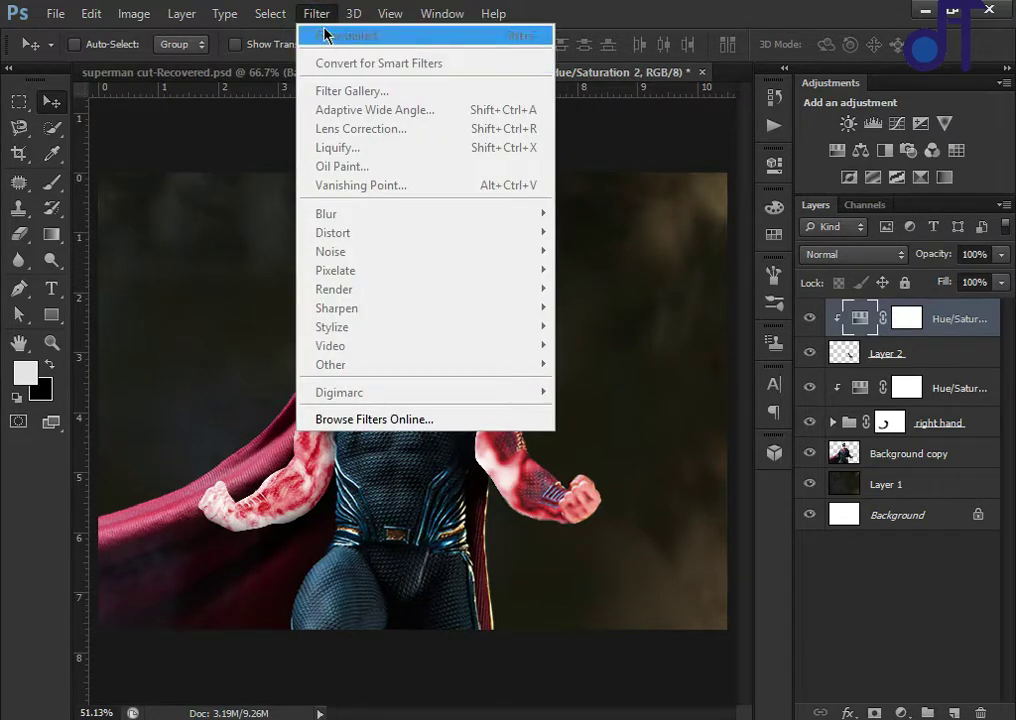
click(906, 318)
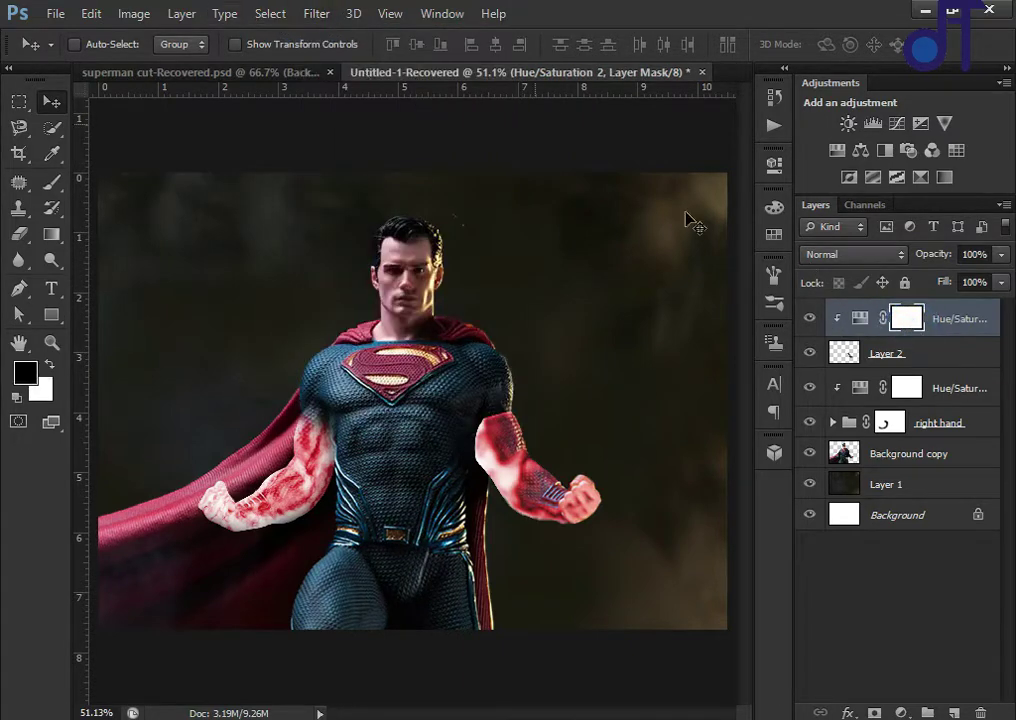
click(858, 318)
click(316, 14)
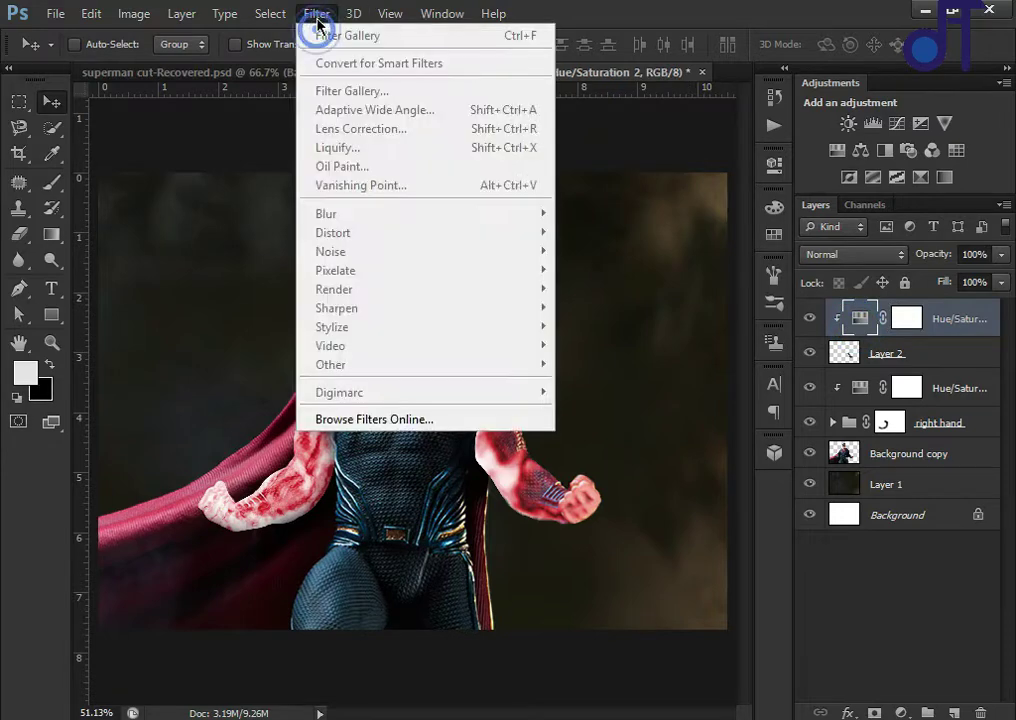
click(918, 320)
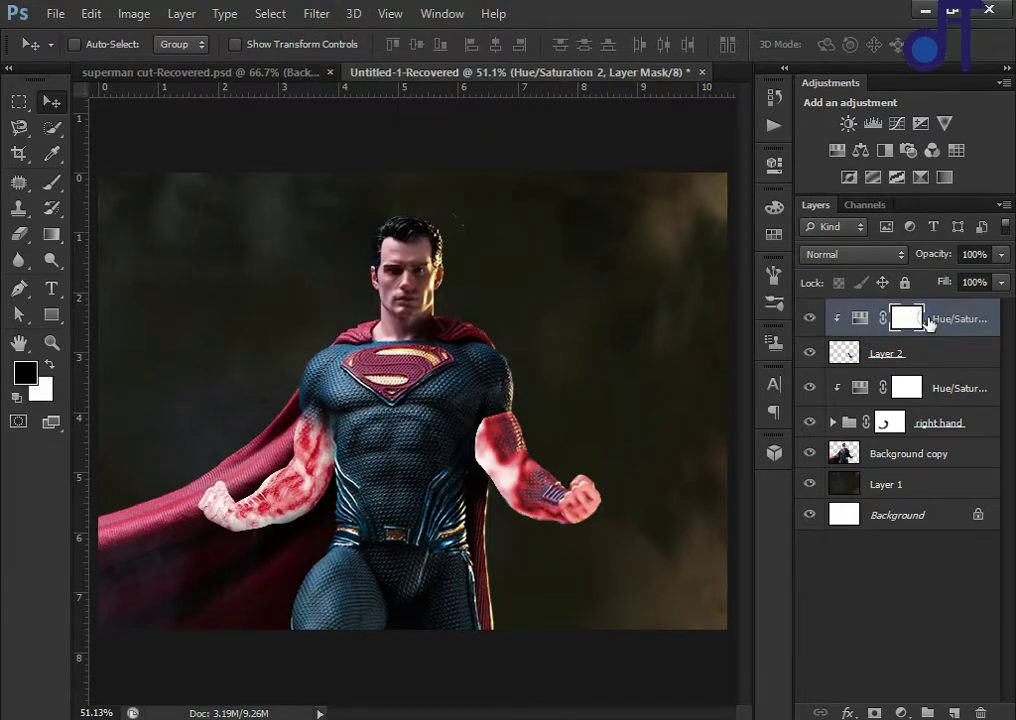
click(858, 318)
click(914, 318)
click(891, 355)
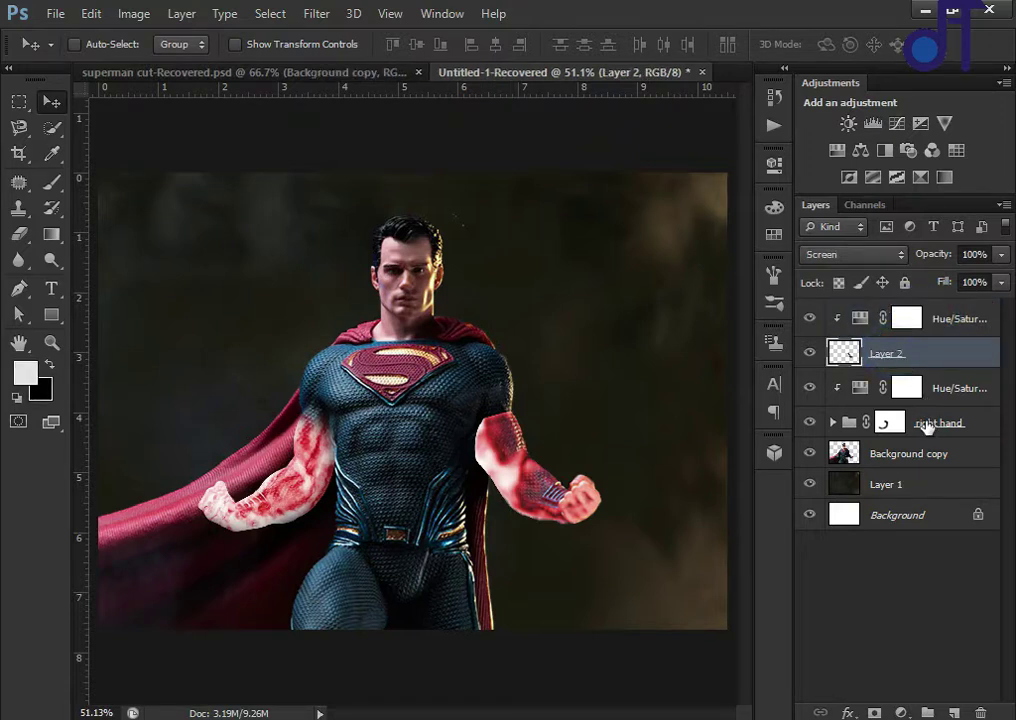
key(ctrl+g)
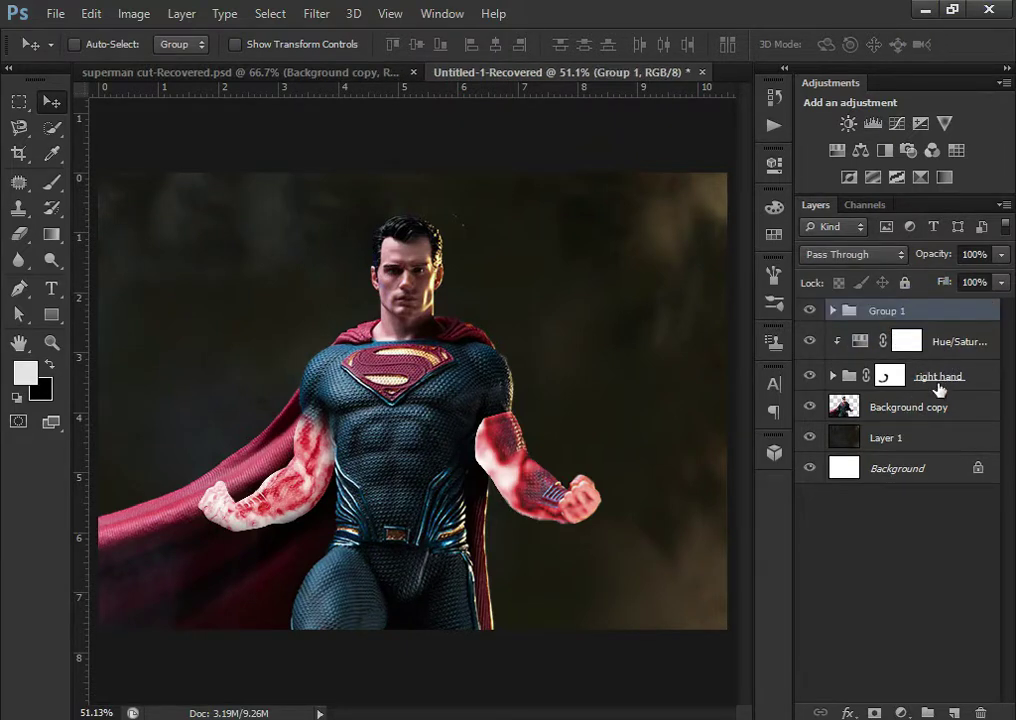
Move the tint adjustment above Group 1, clip it to the group, and duplicate Layer 2
click(833, 311)
drag(953, 352, 943, 305)
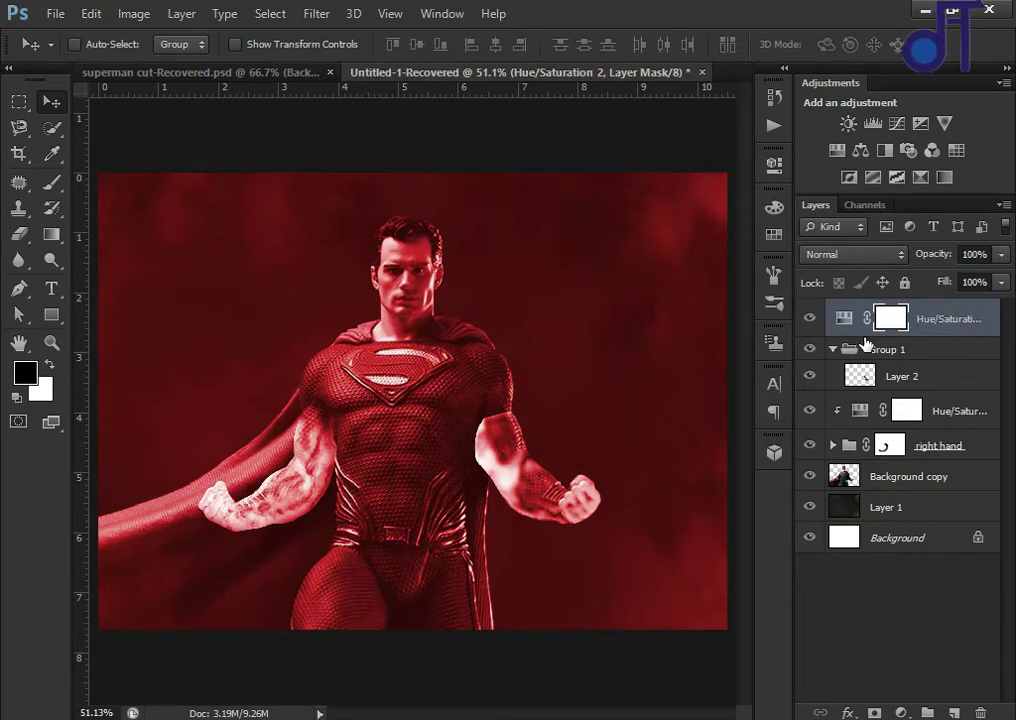
alt+click(860, 330)
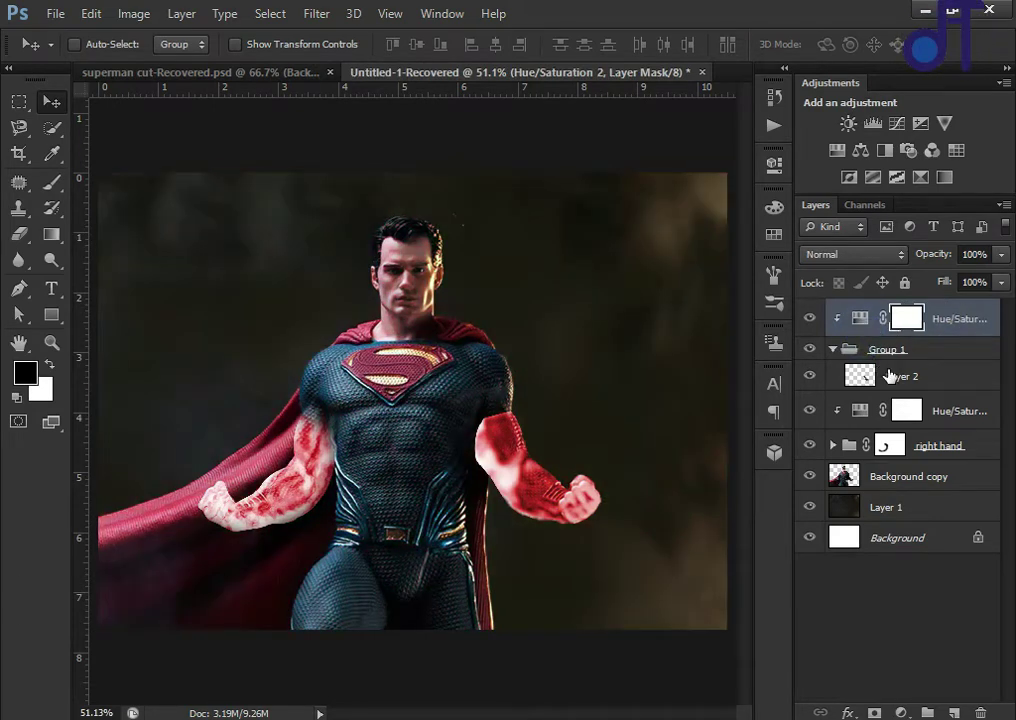
click(878, 375)
key(ctrl+j)
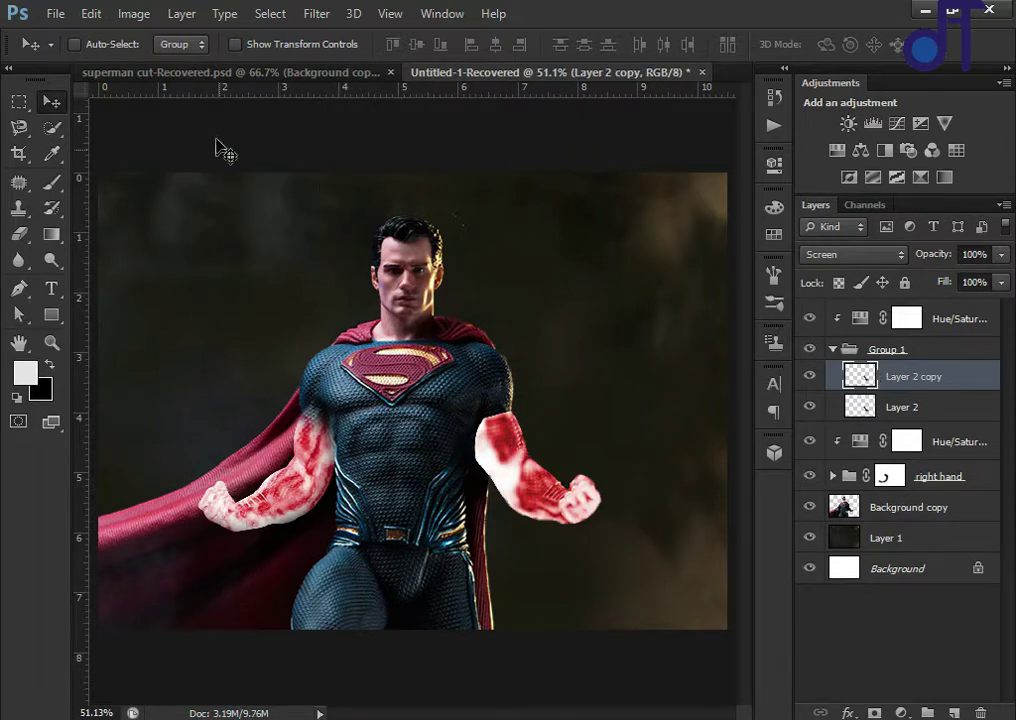
Apply the Filter Gallery's Glass distortion to the arm layer copy for a frosted, streaky glow
click(318, 14)
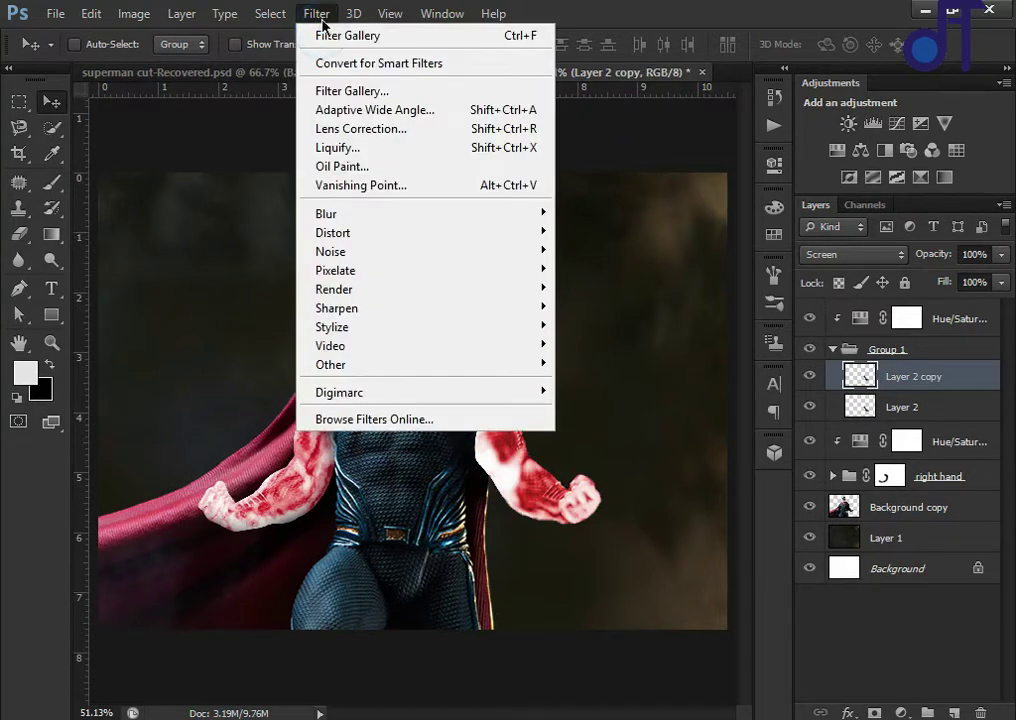
click(378, 95)
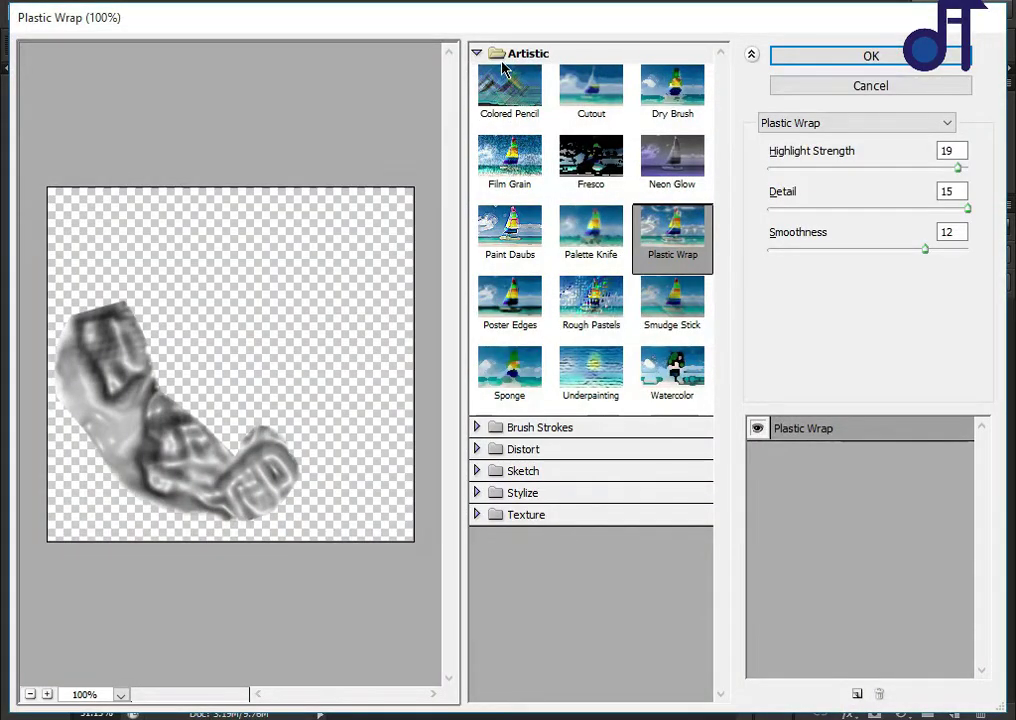
click(500, 53)
click(534, 117)
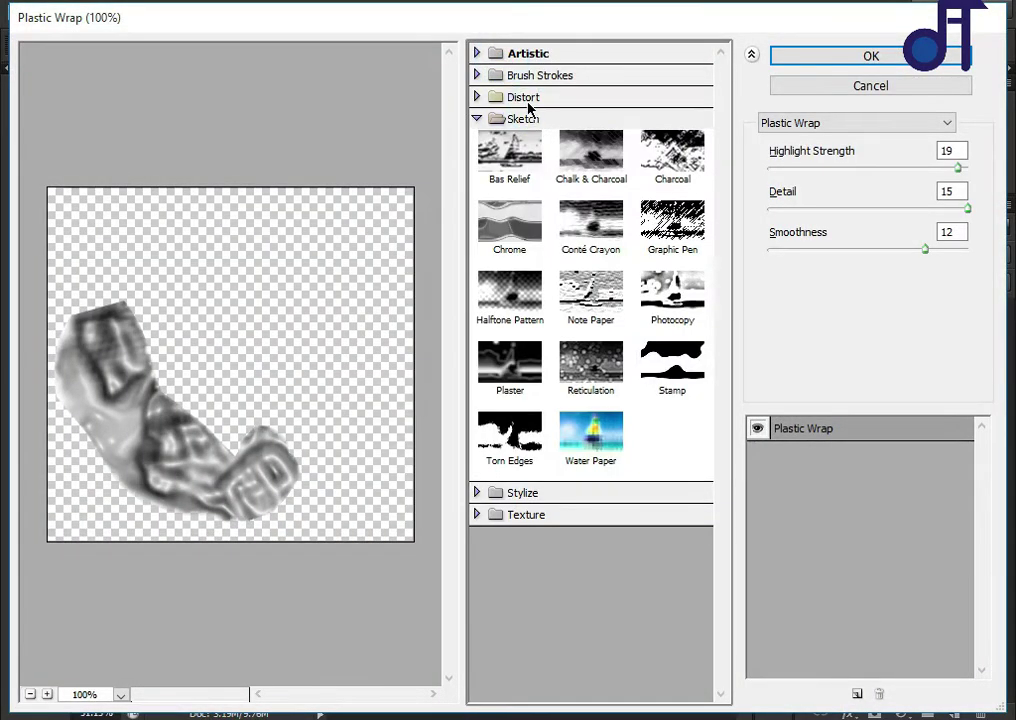
click(524, 98)
click(508, 98)
click(499, 118)
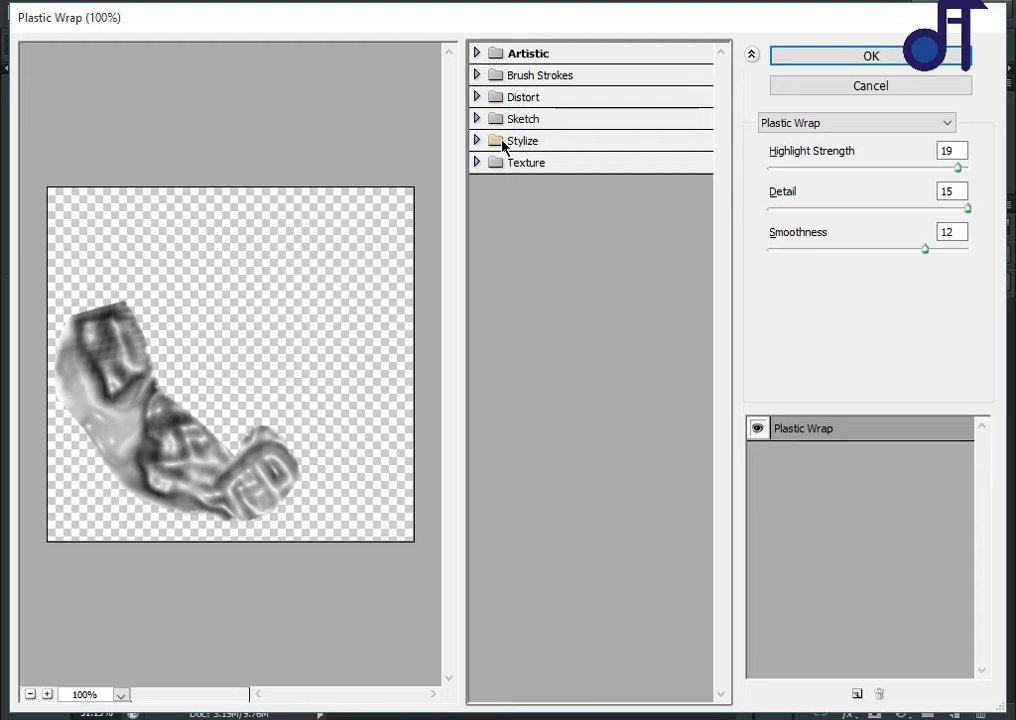
click(510, 98)
click(598, 138)
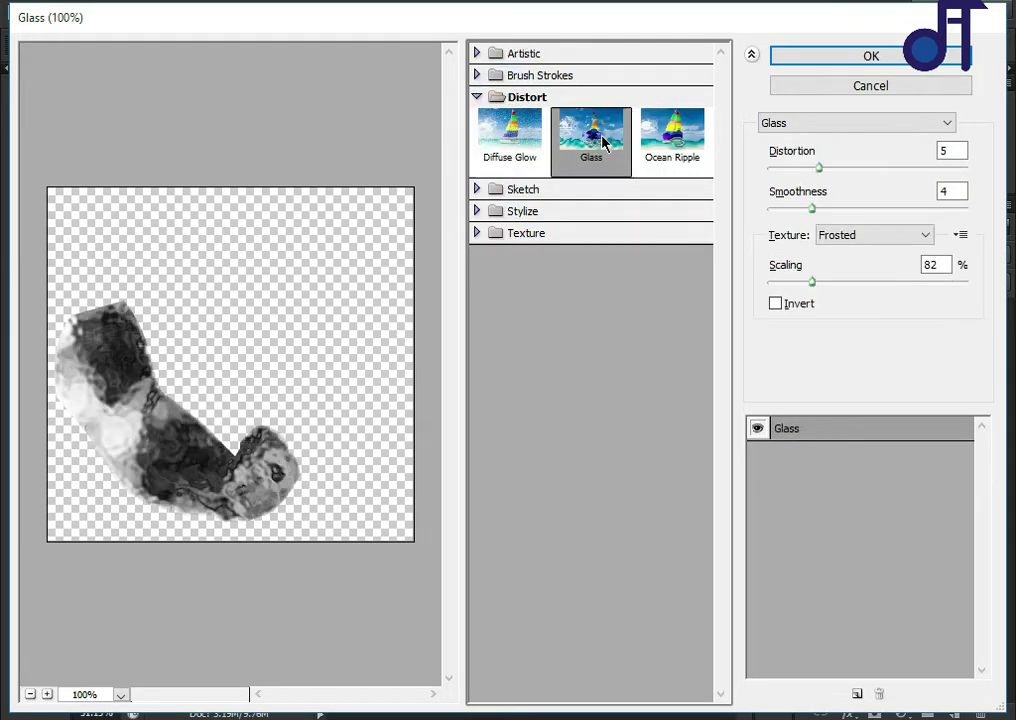
click(787, 66)
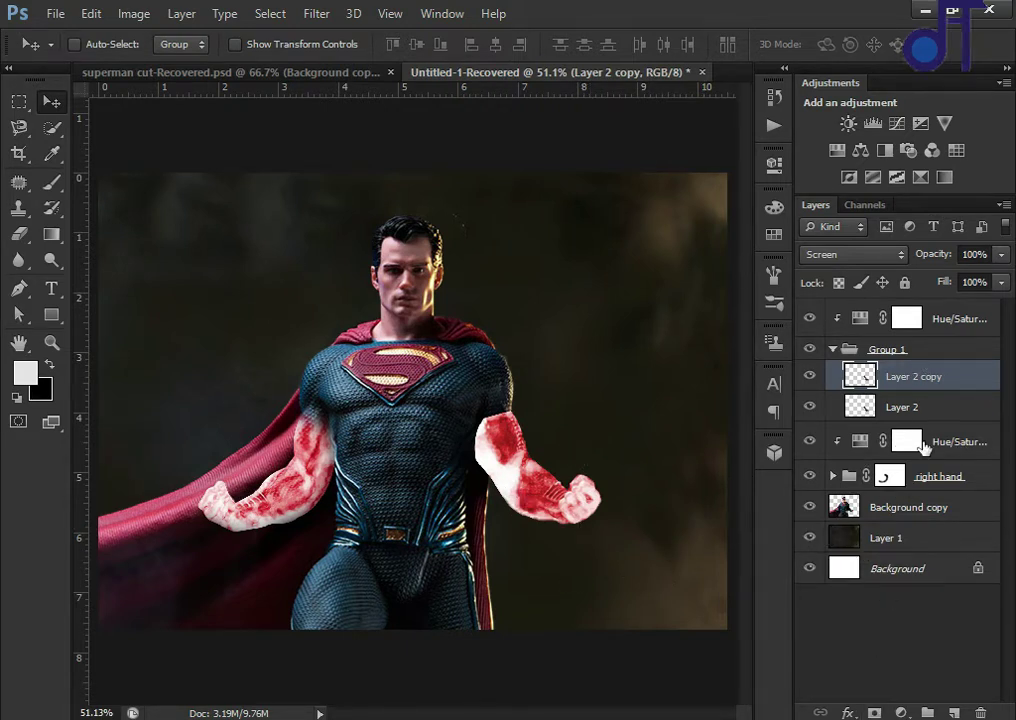
Rename Group 1 to 'left hand' and give it a layer mask
click(834, 350)
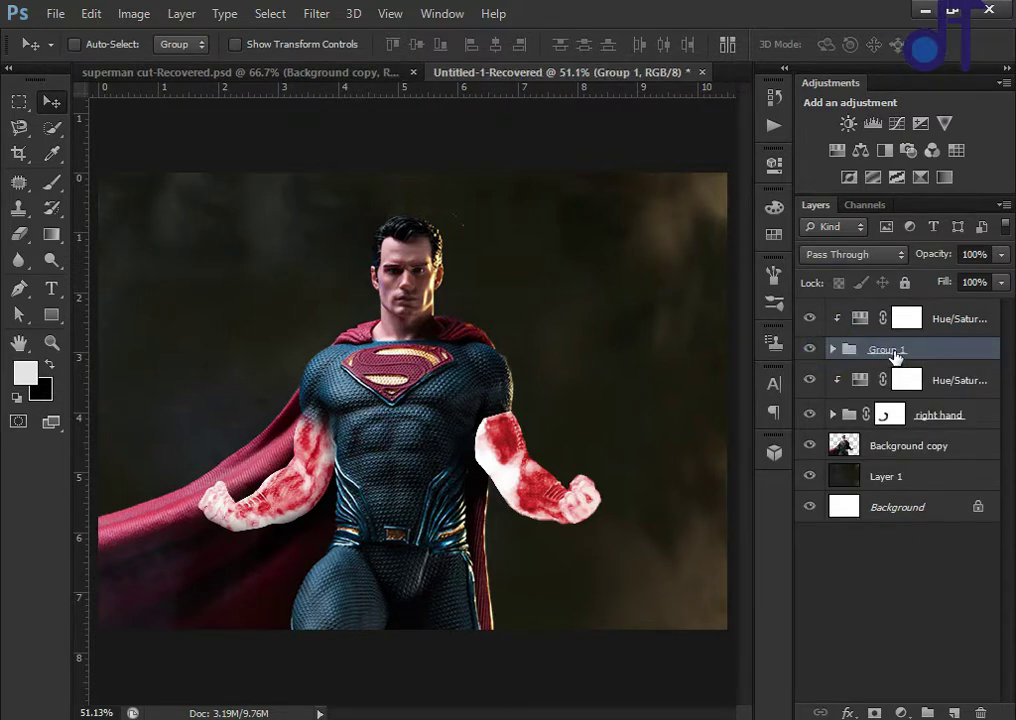
double_click(888, 350)
key(BackSpace)
text(left)
key(Return)
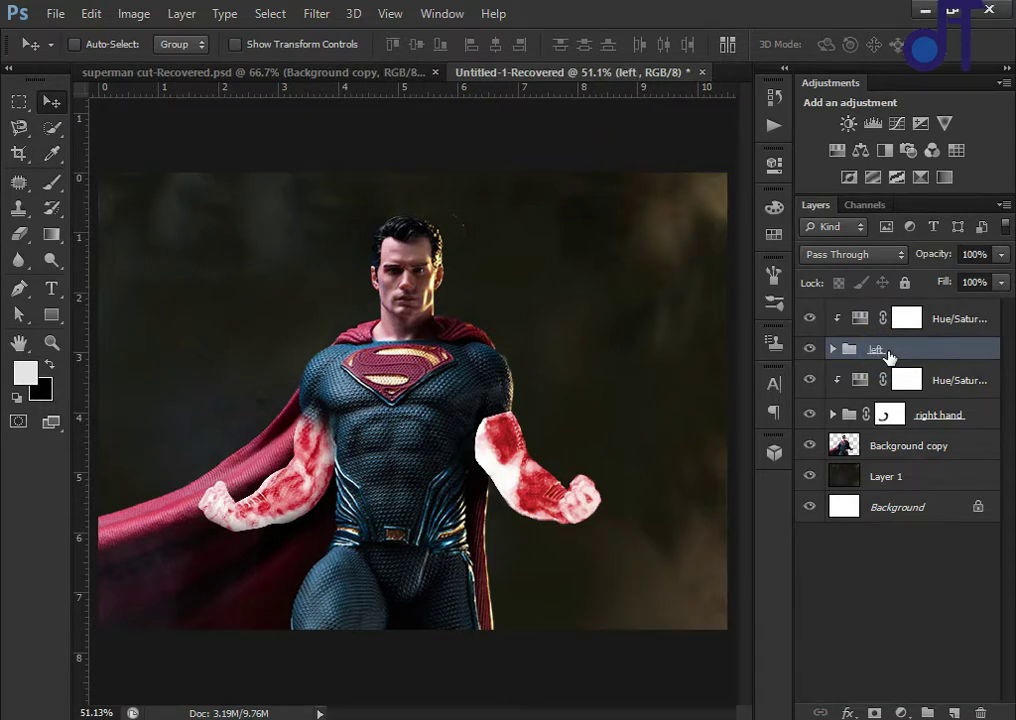
key(space)
double_click(888, 352)
text(hand)
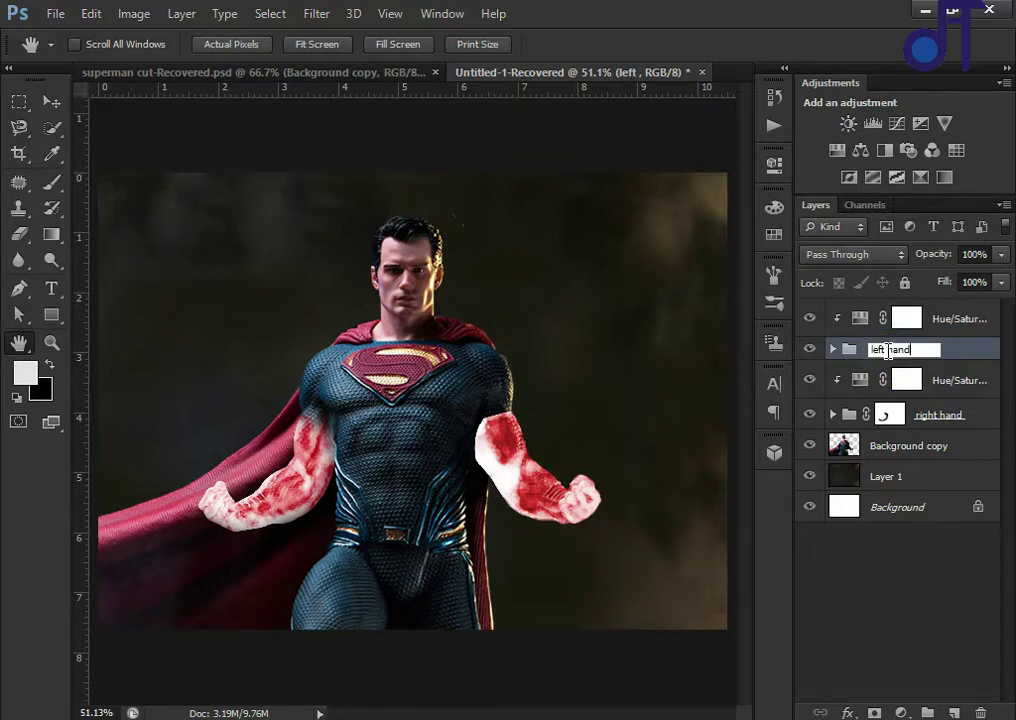
key(Return)
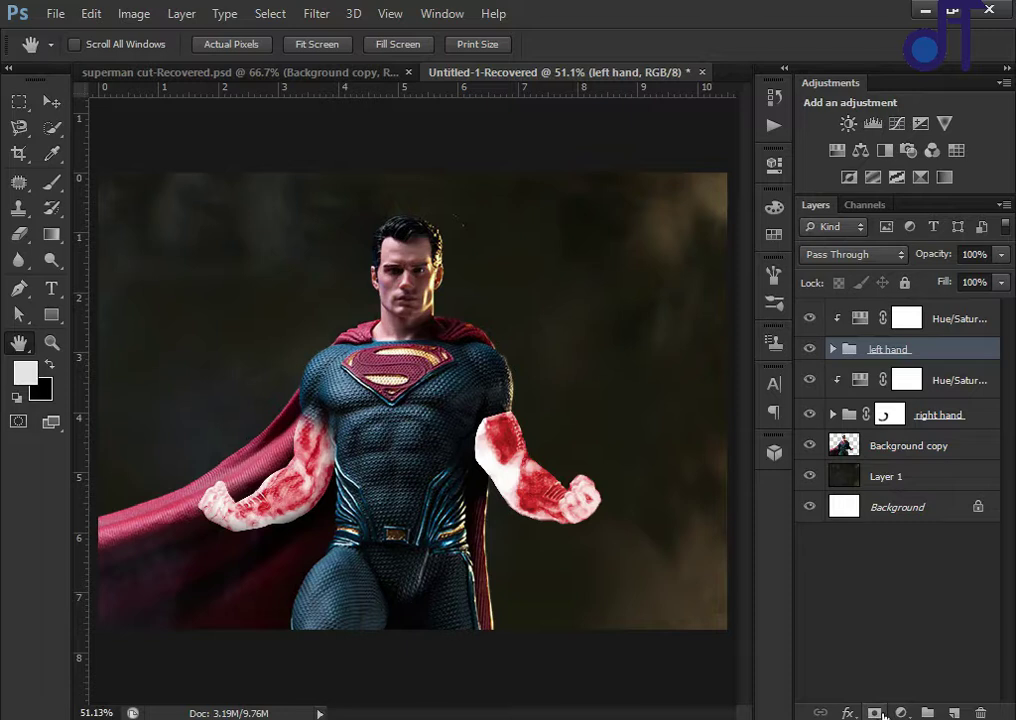
click(878, 712)
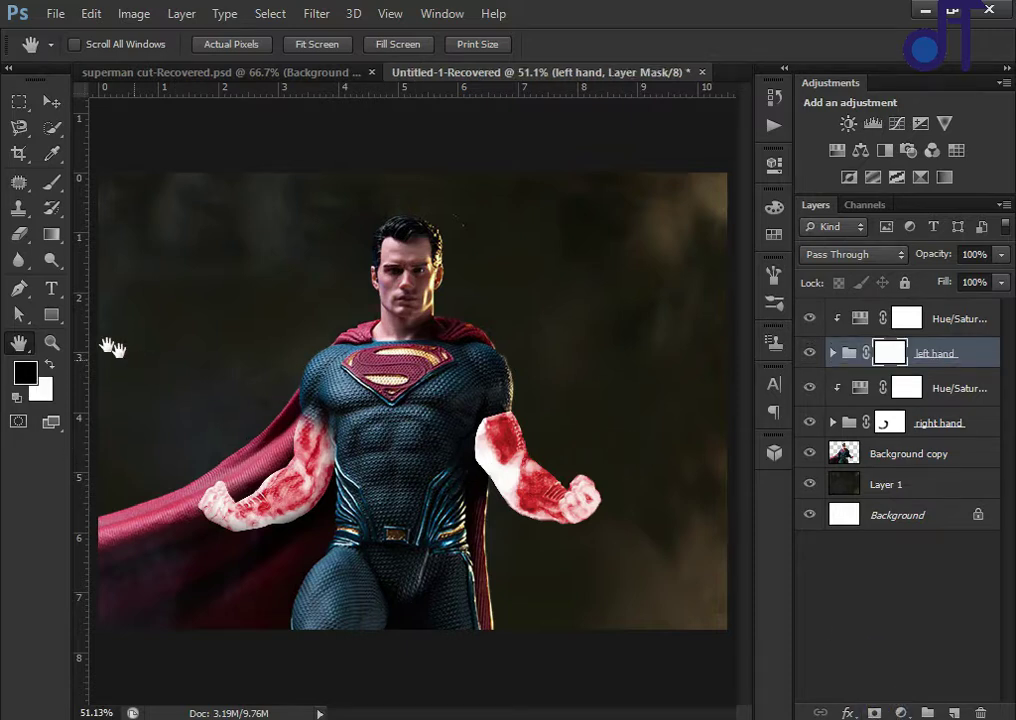
Brush black on the left hand mask to hide glow near the shoulder and chest edge
click(52, 181)
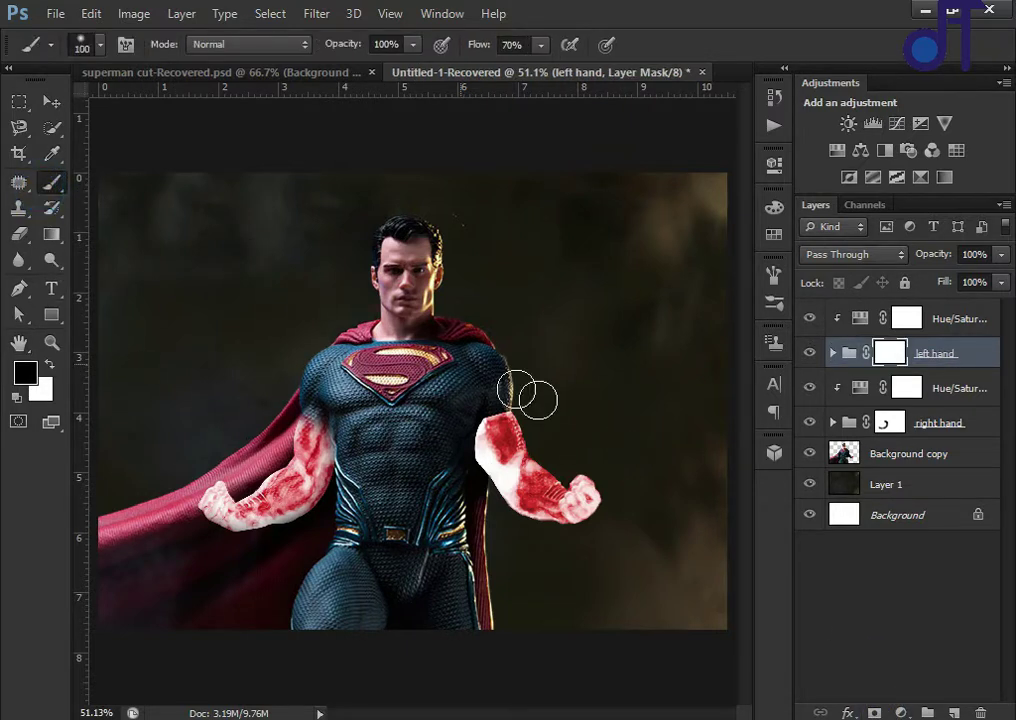
mouse_move(503, 397)
mouse_down()
mouse_move(494, 397)
mouse_move(517, 395)
mouse_move(481, 392)
mouse_move(507, 397)
mouse_move(454, 424)
mouse_up()
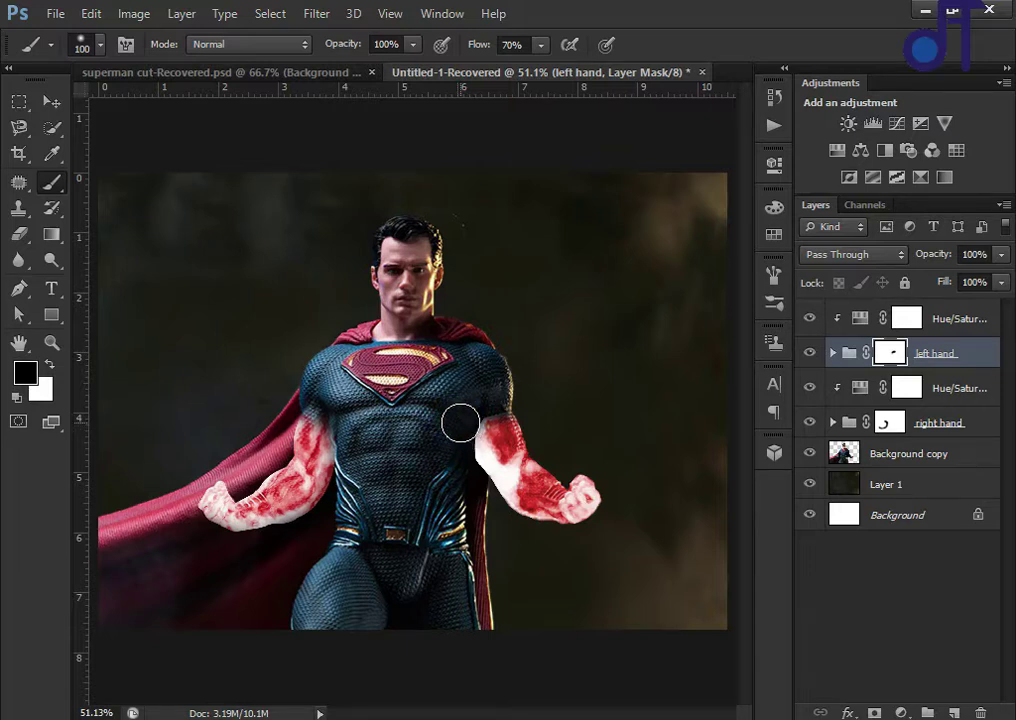
click(459, 433)
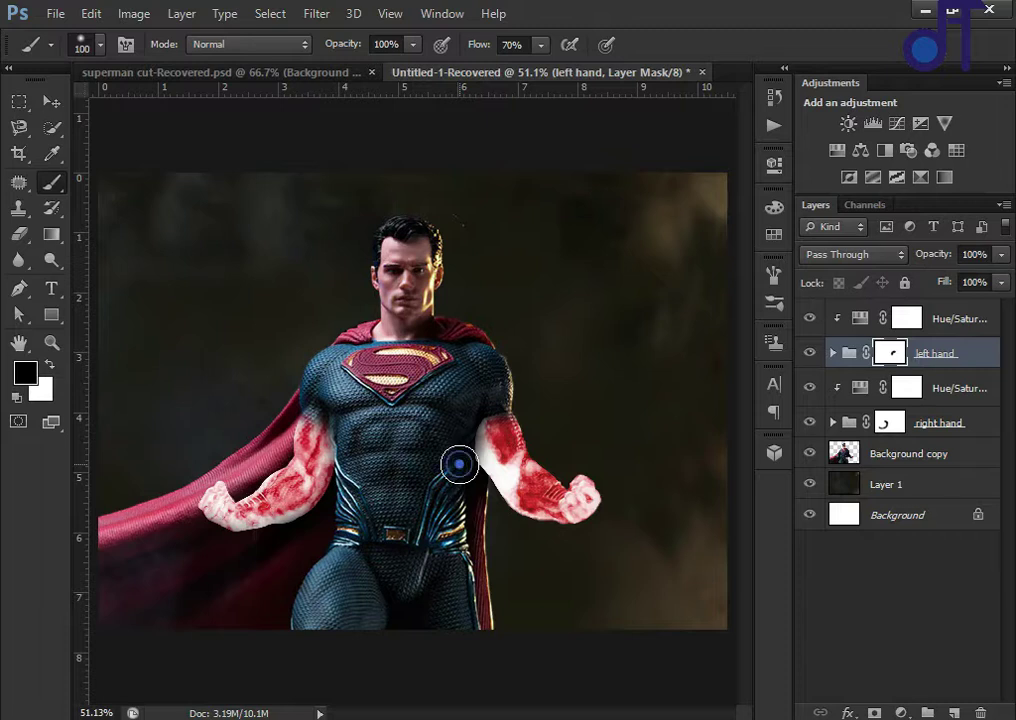
drag(459, 464, 455, 454)
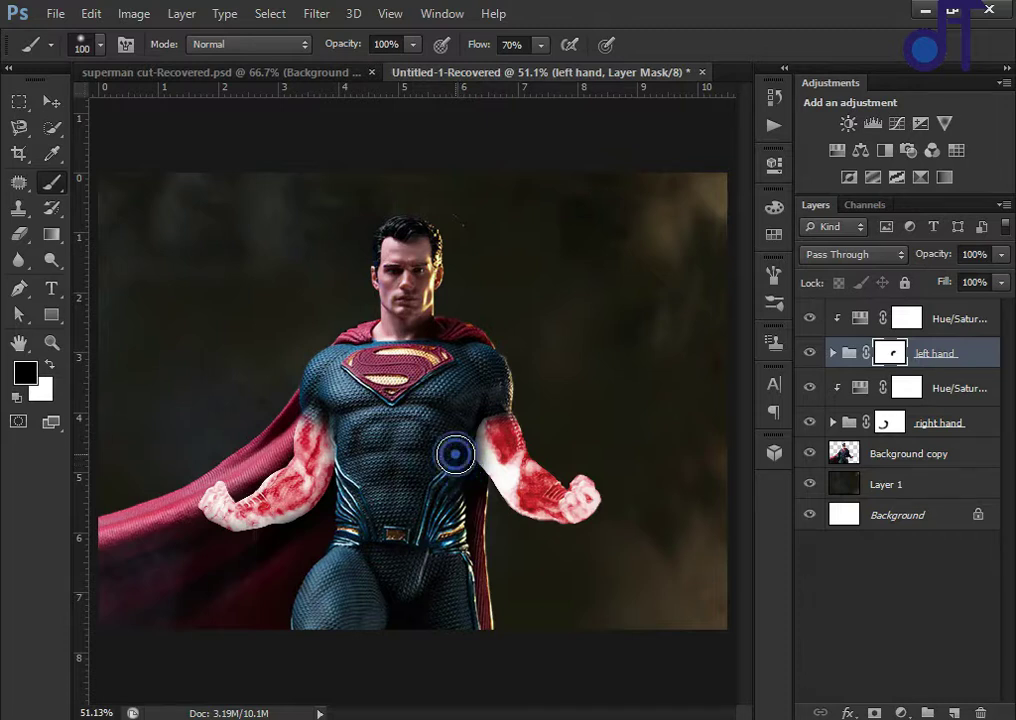
click(460, 433)
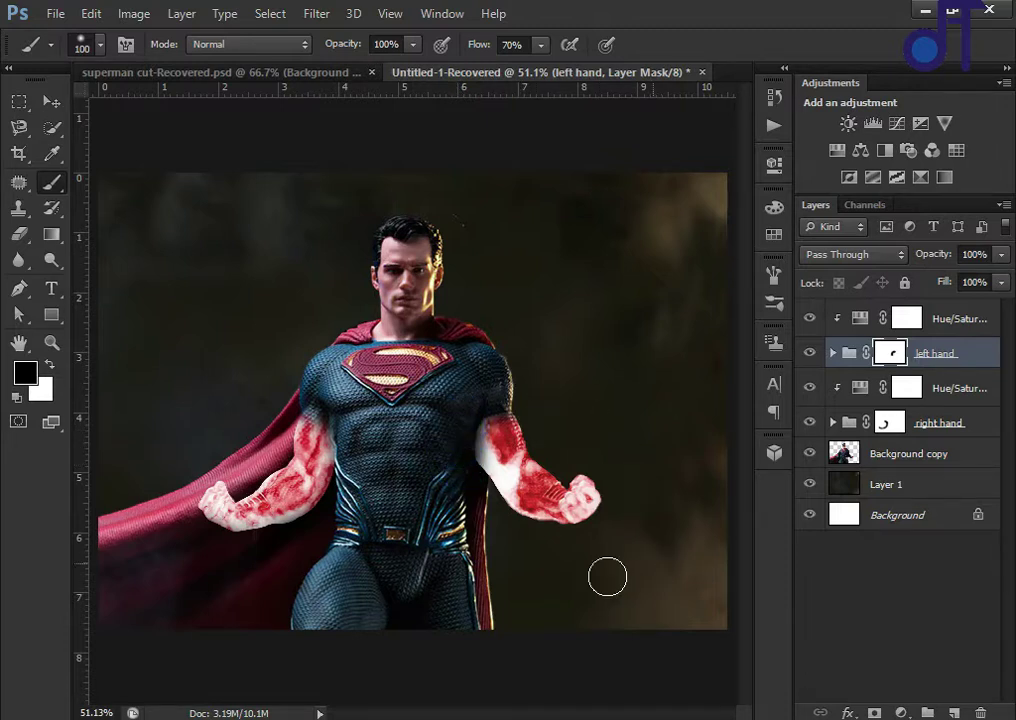
Mask the remaining stray glow along the forearm and waist, then add an empty Layer 4
click(478, 495)
drag(478, 495, 511, 530)
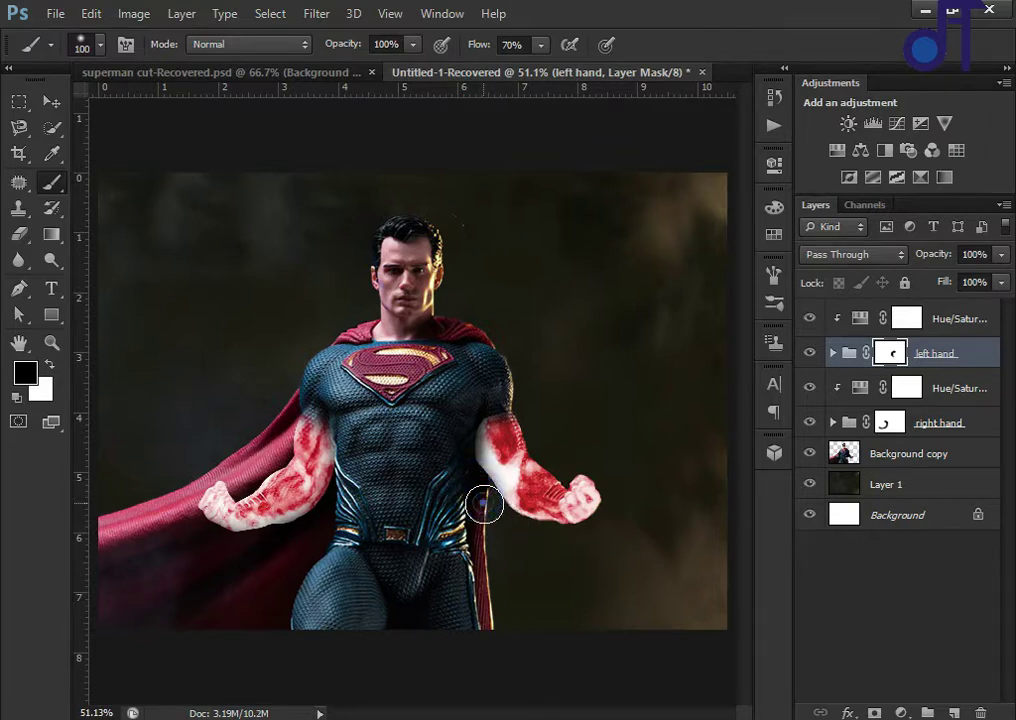
click(532, 535)
click(560, 539)
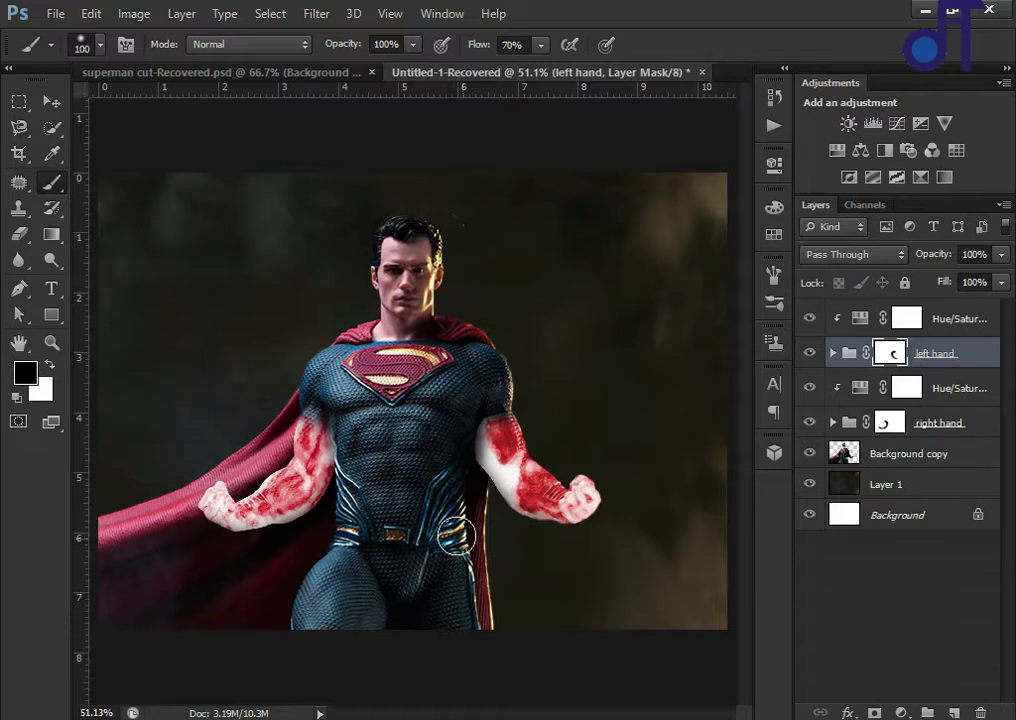
click(473, 484)
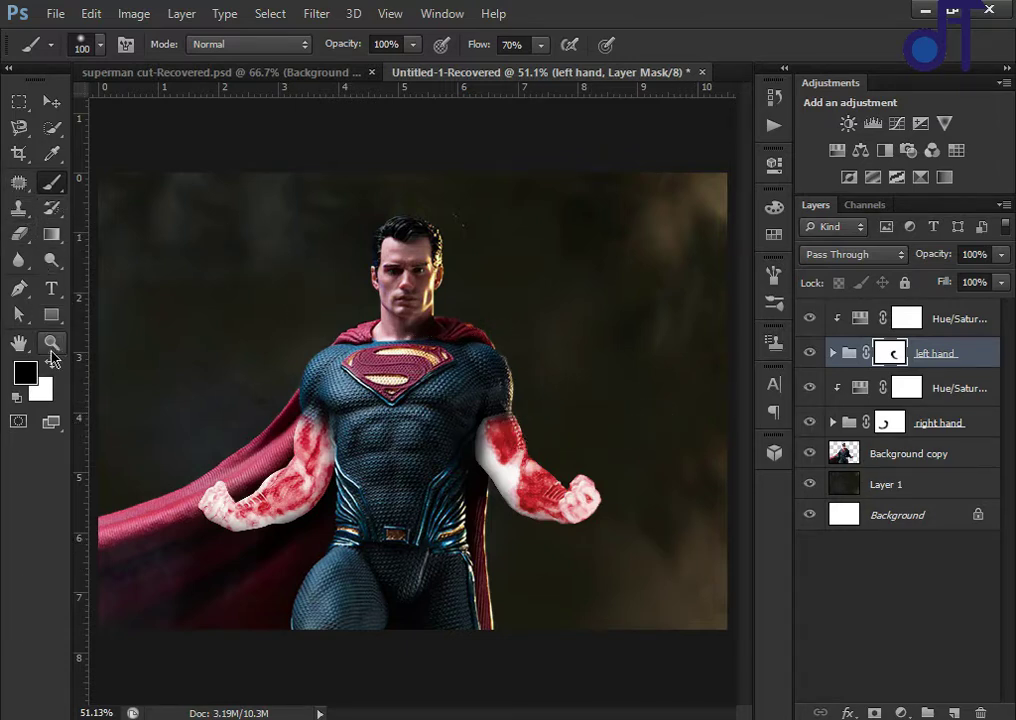
click(49, 363)
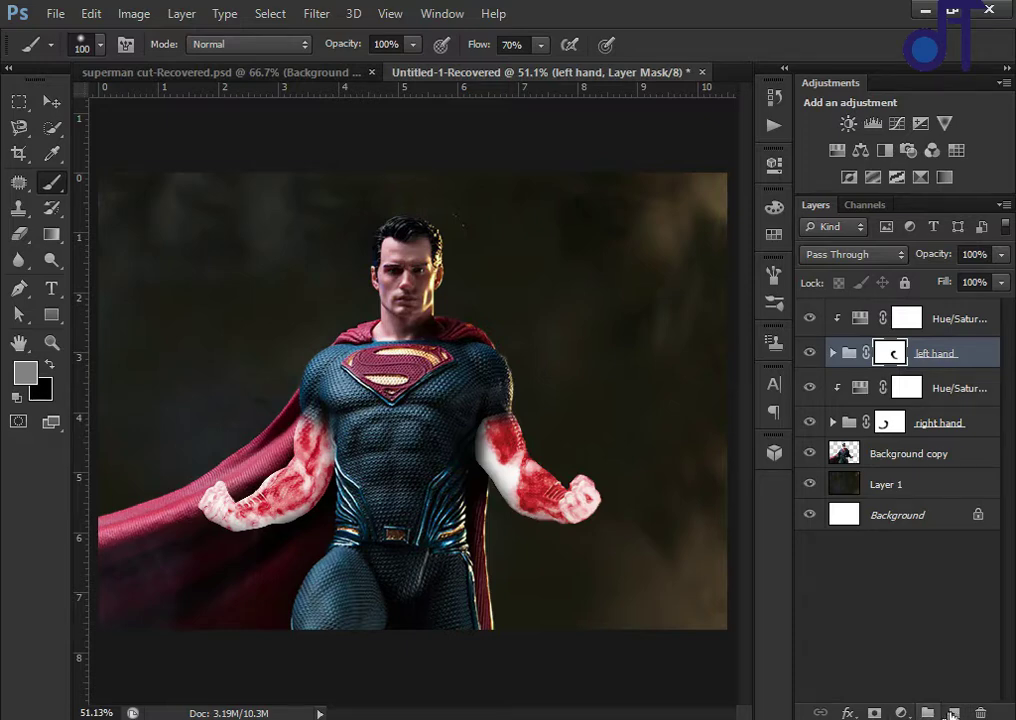
click(954, 712)
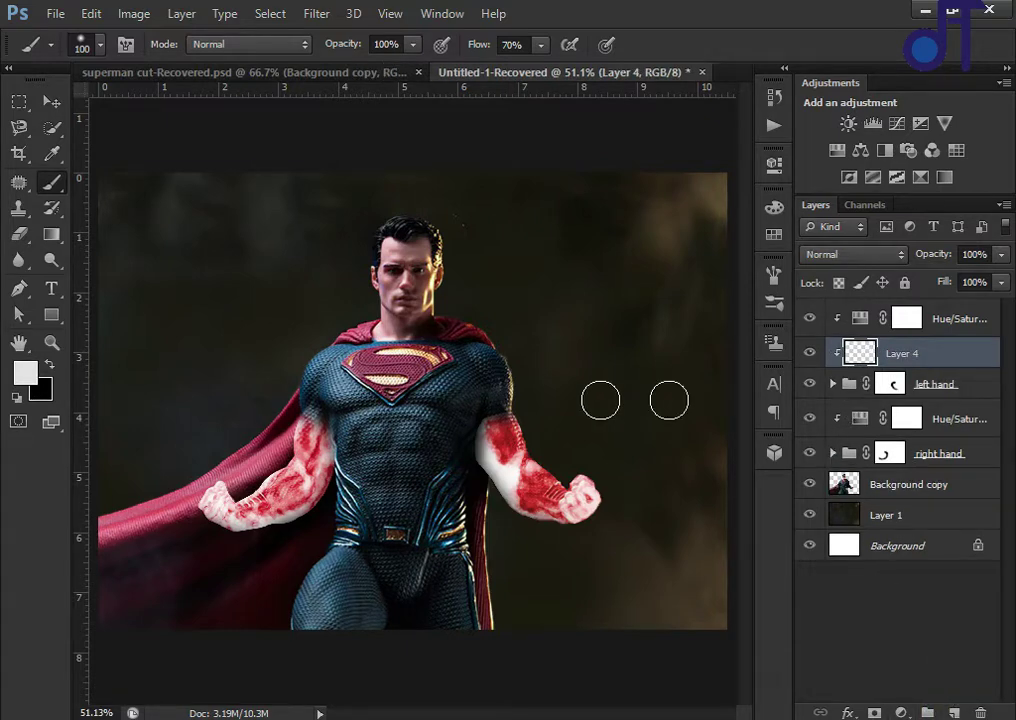
Set the foreground colour to bright red ff0030
click(27, 373)
click(742, 352)
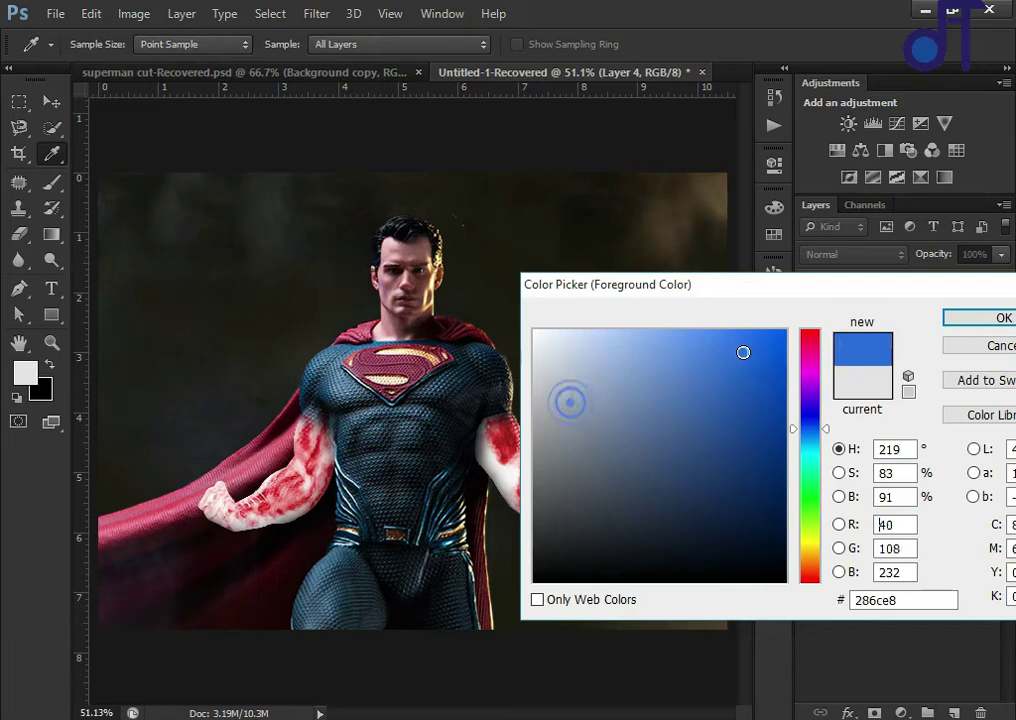
click(806, 340)
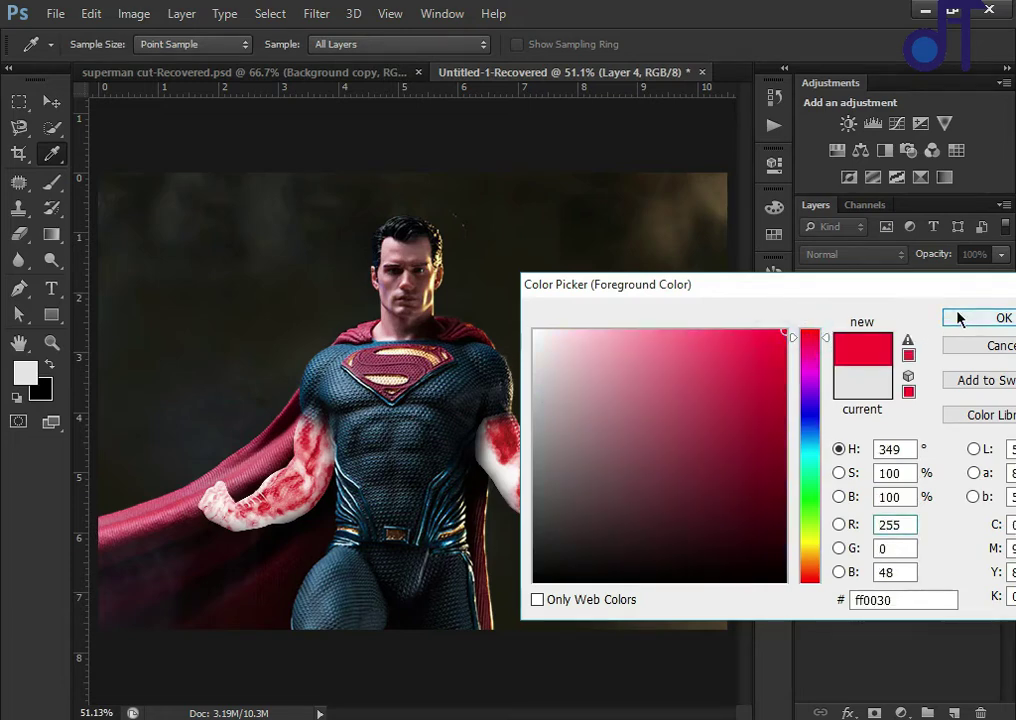
click(1000, 317)
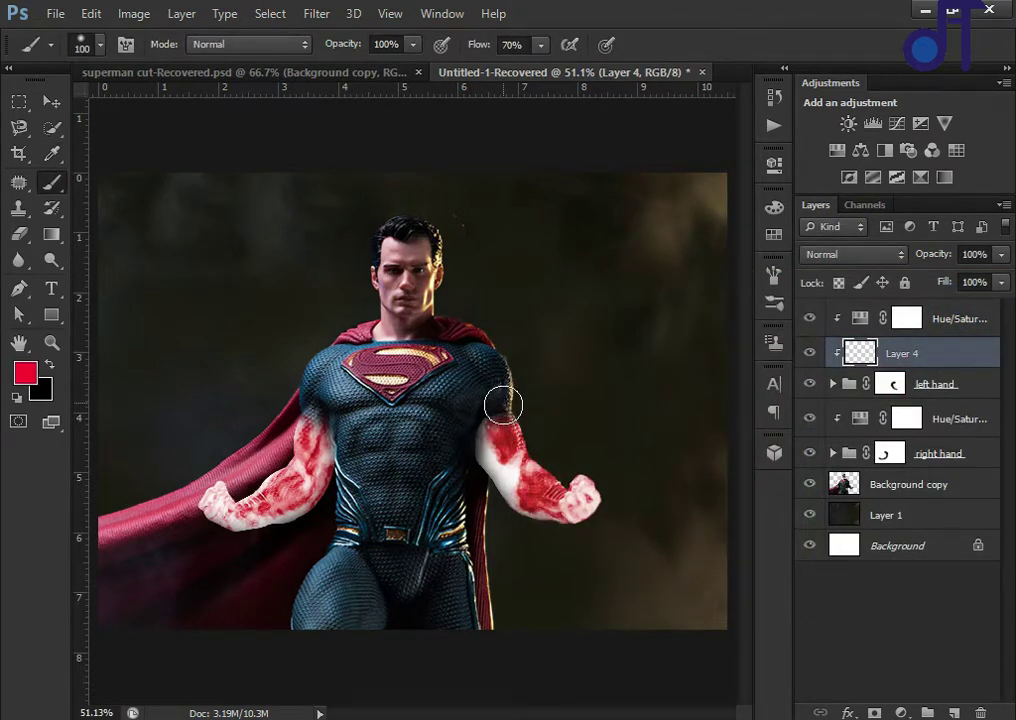
With a smaller brush, paint red on Layer 4 over the right-side upper arm, forearm and fist
key(bracketleft)
key(bracketleft)
key(bracketleft)
mouse_move(521, 455)
mouse_down()
mouse_move(484, 457)
mouse_move(505, 472)
mouse_up()
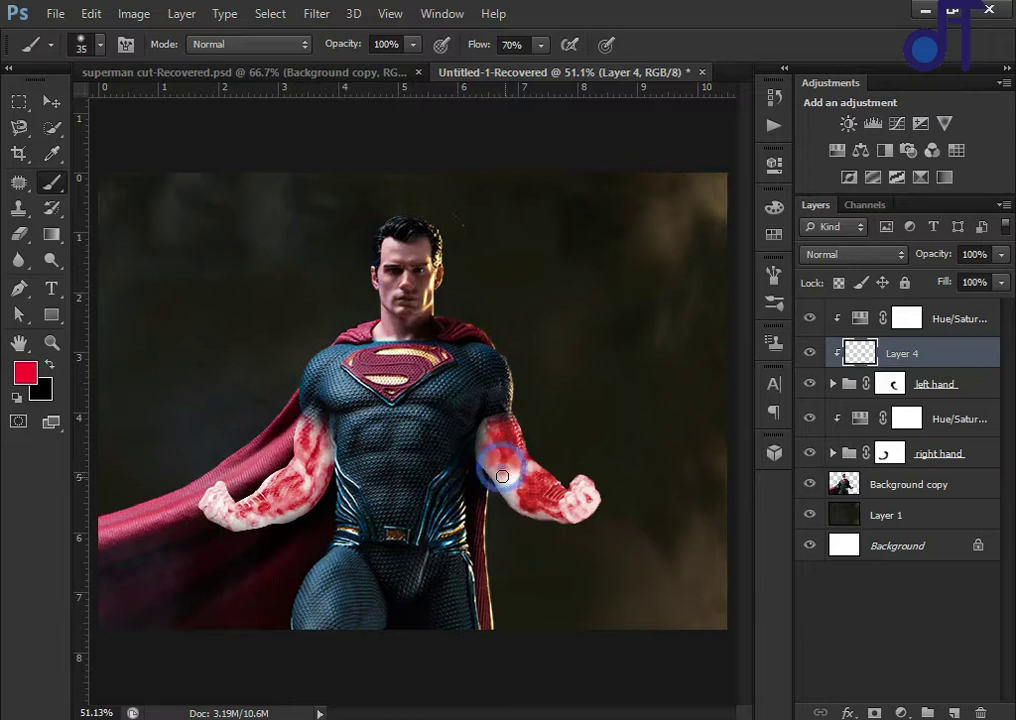
mouse_move(503, 470)
mouse_down()
mouse_move(482, 439)
mouse_move(511, 475)
mouse_up()
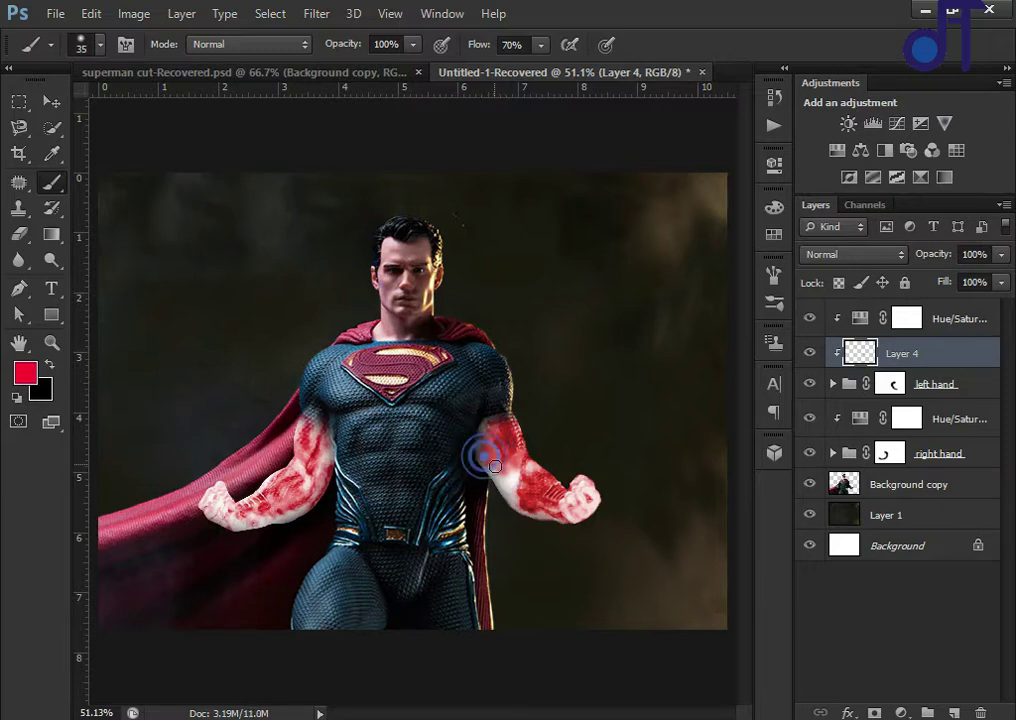
mouse_move(511, 475)
mouse_down()
mouse_move(509, 486)
mouse_move(532, 465)
mouse_move(517, 497)
mouse_up()
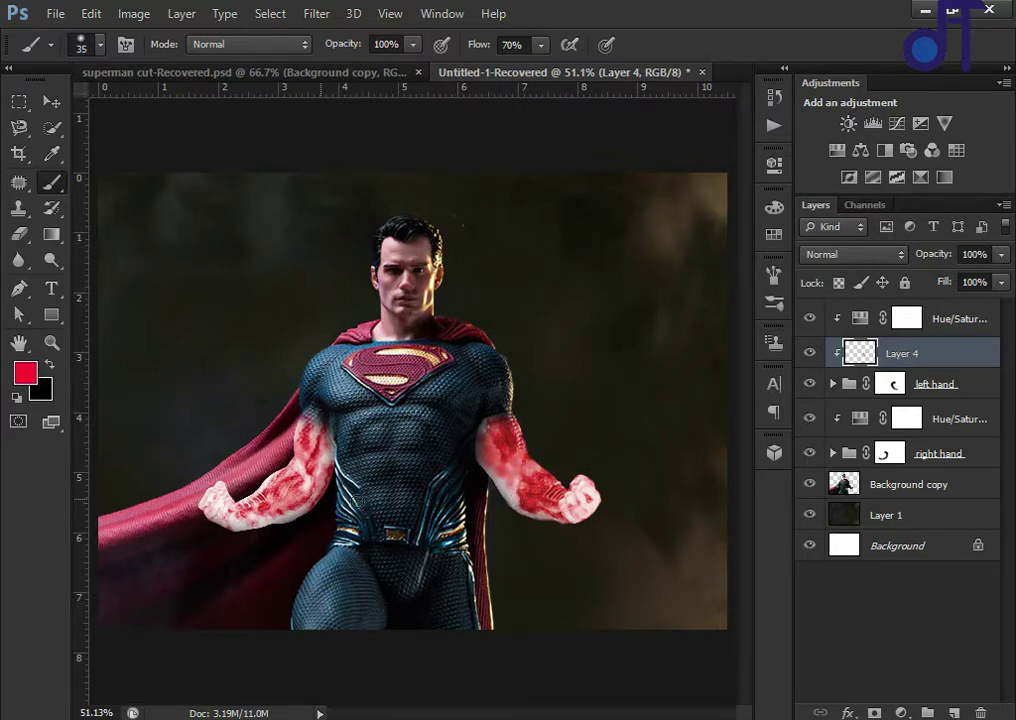
drag(584, 494, 559, 546)
click(584, 505)
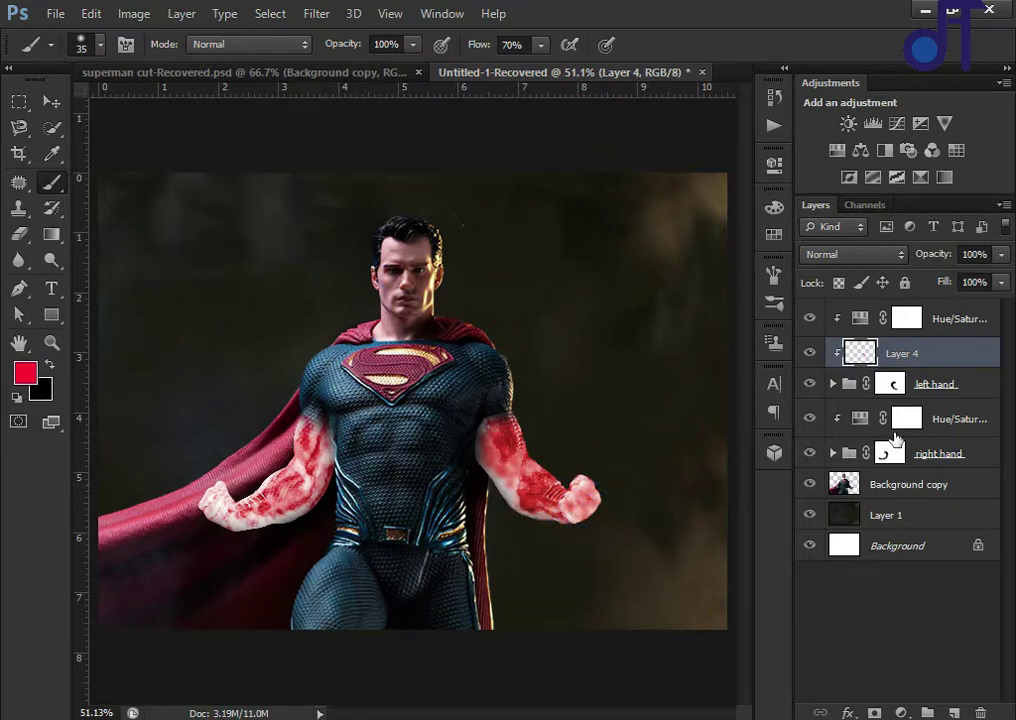
Select the Hue/Saturation adjustment and expand the right hand group in the Layers panel
click(904, 428)
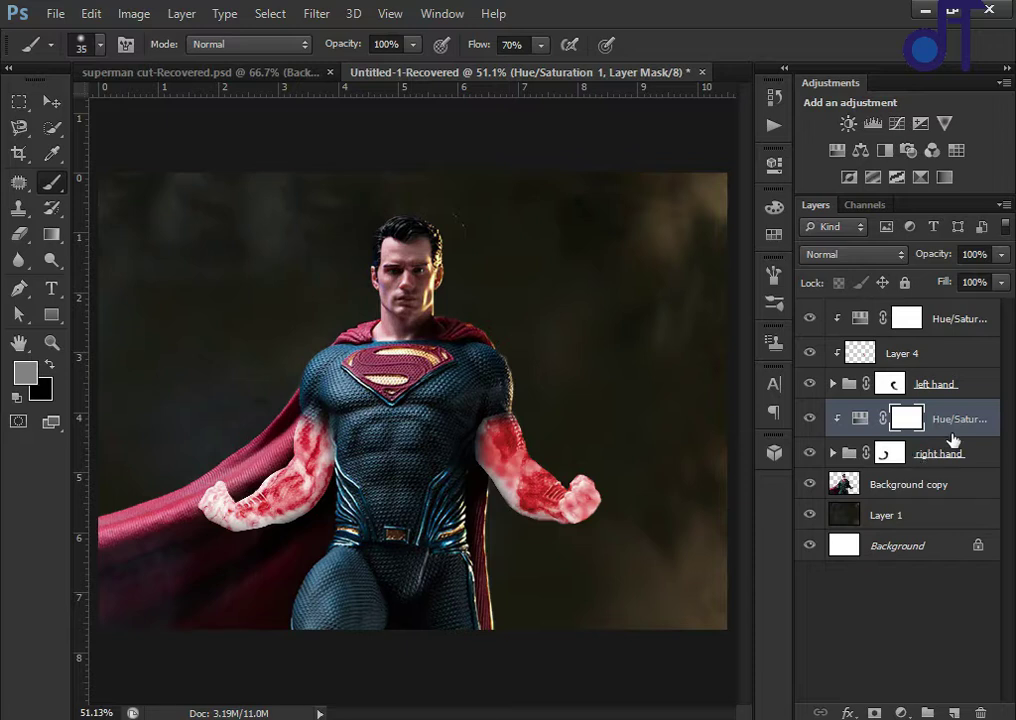
click(833, 384)
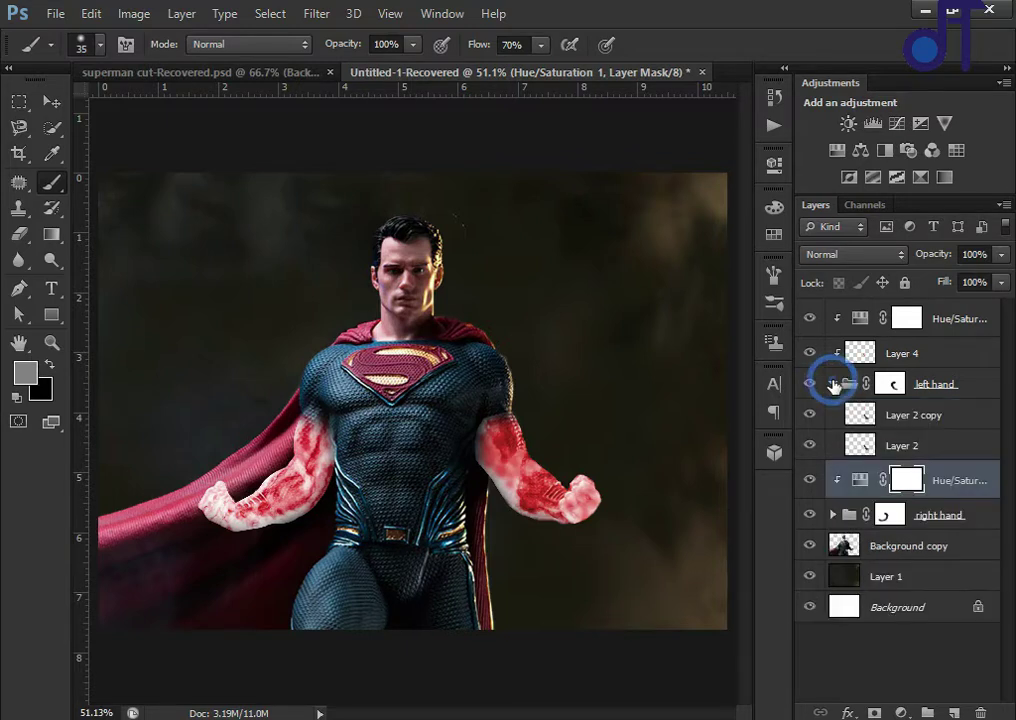
click(829, 384)
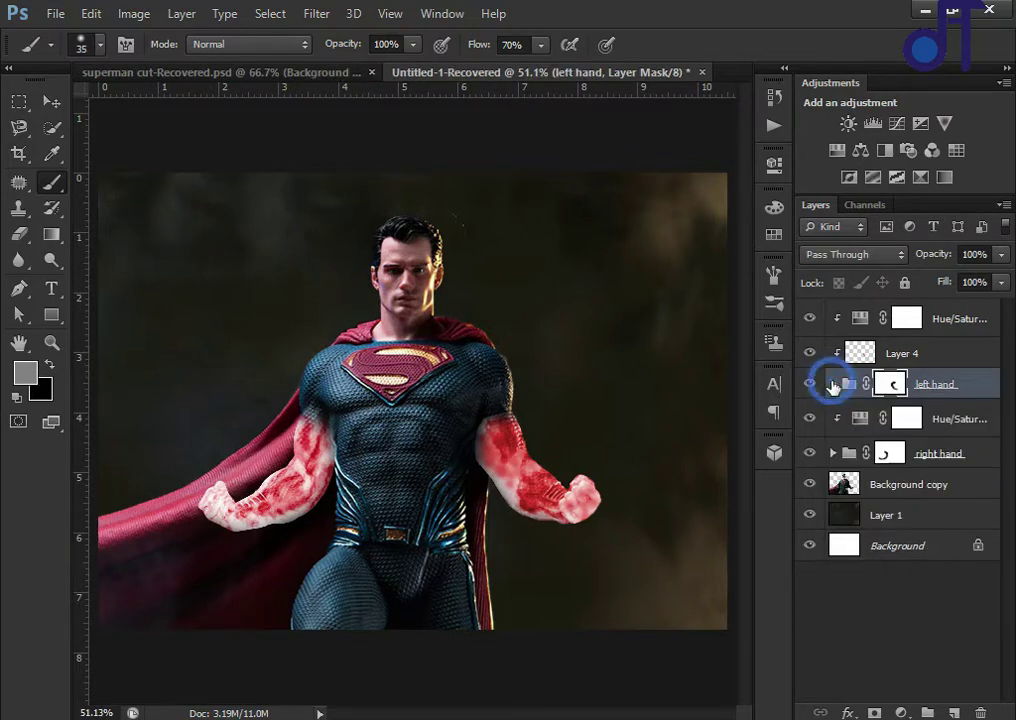
click(833, 454)
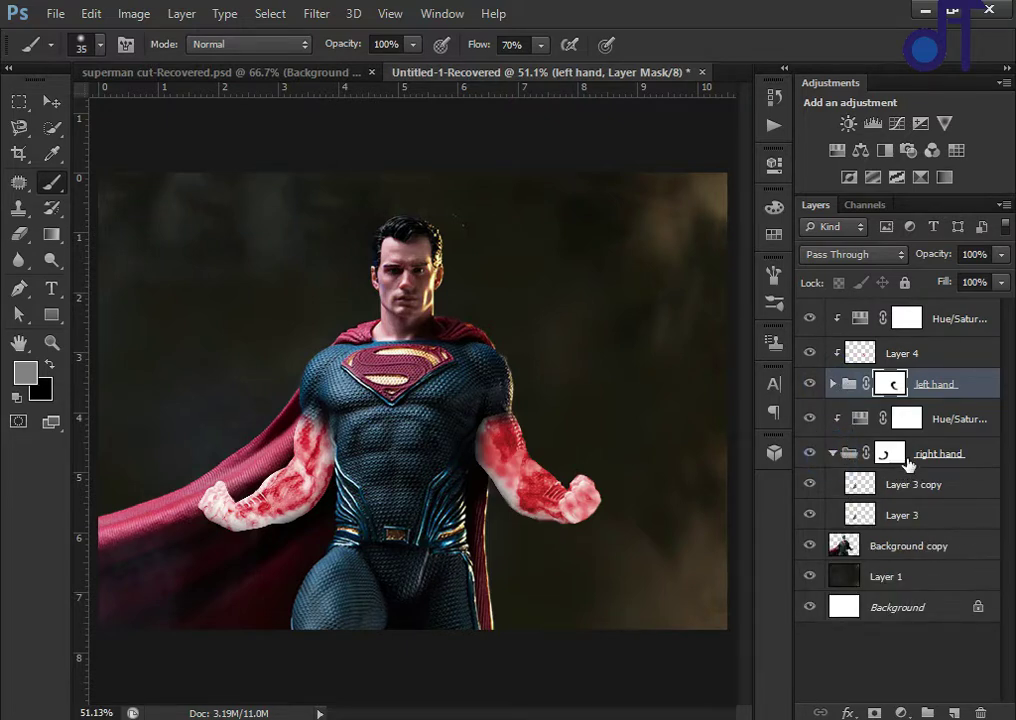
Add a new Layer 5 and move it above the right hand group
click(908, 462)
click(958, 712)
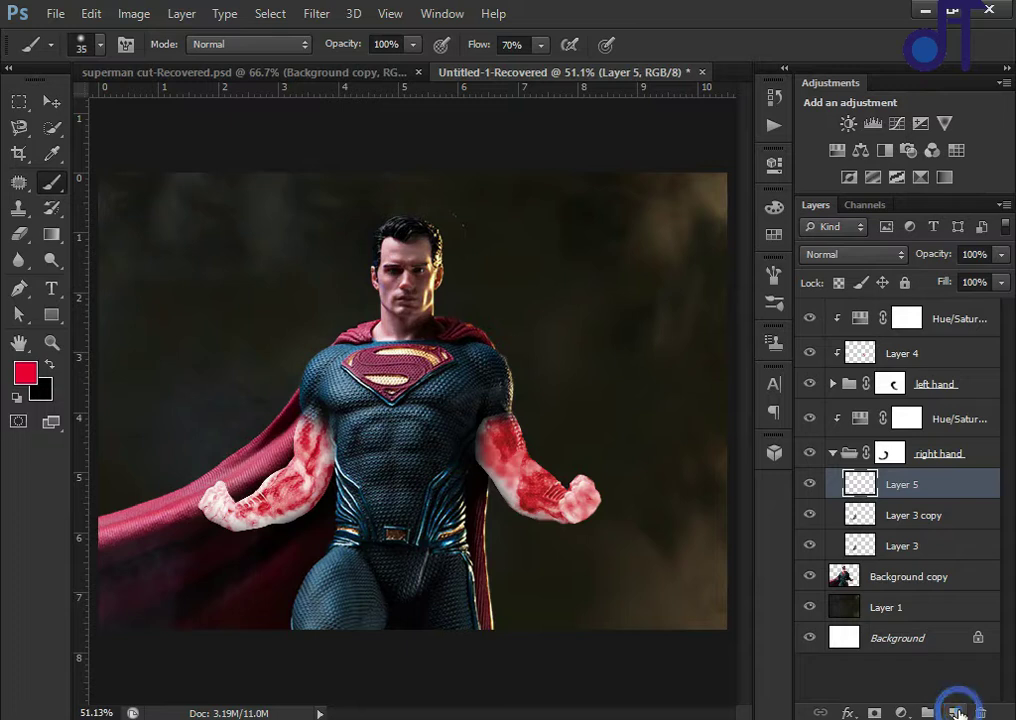
mouse_move(903, 487)
mouse_down()
mouse_move(903, 441)
mouse_move(905, 449)
mouse_up()
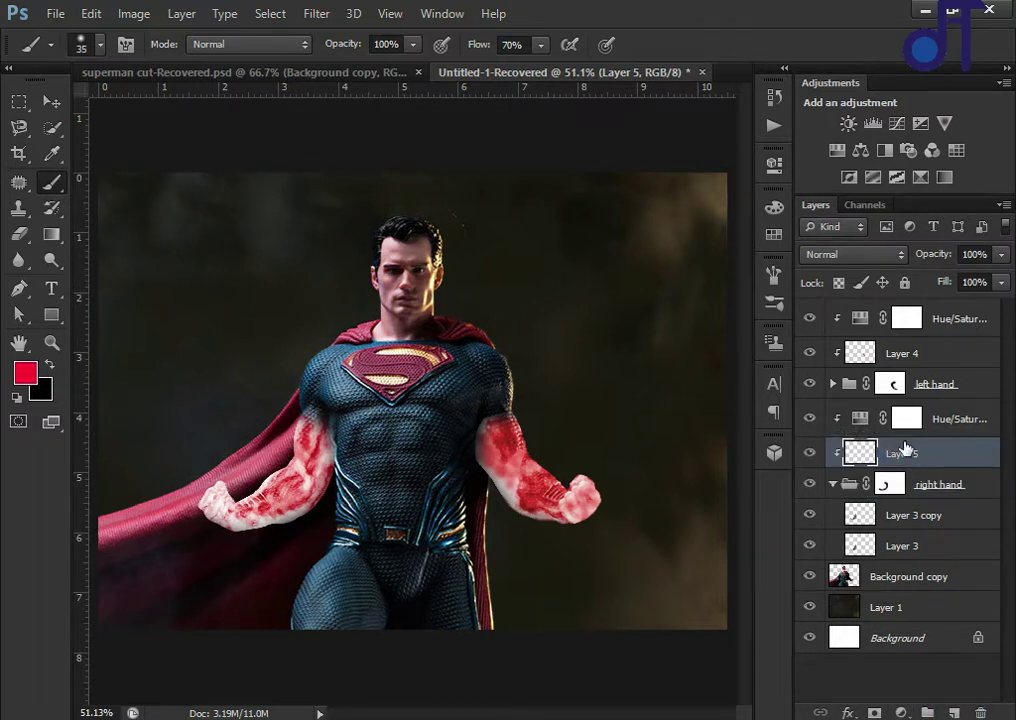
Paint red glow over the left-side arm, forearm, wrist and fist
click(318, 454)
click(283, 521)
click(258, 525)
click(258, 523)
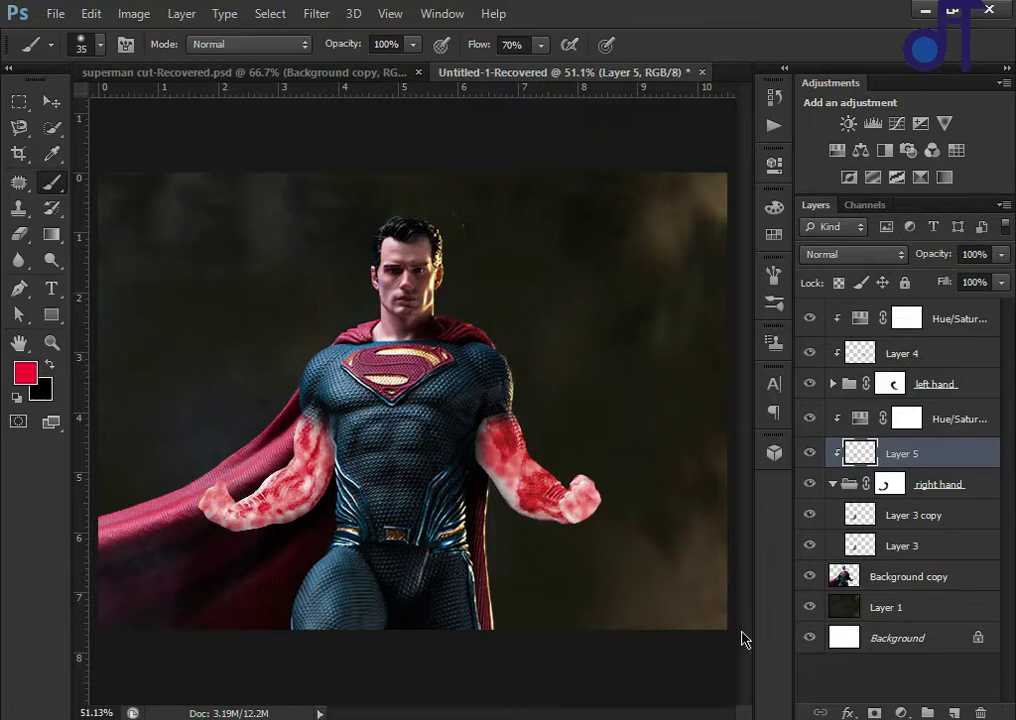
click(216, 506)
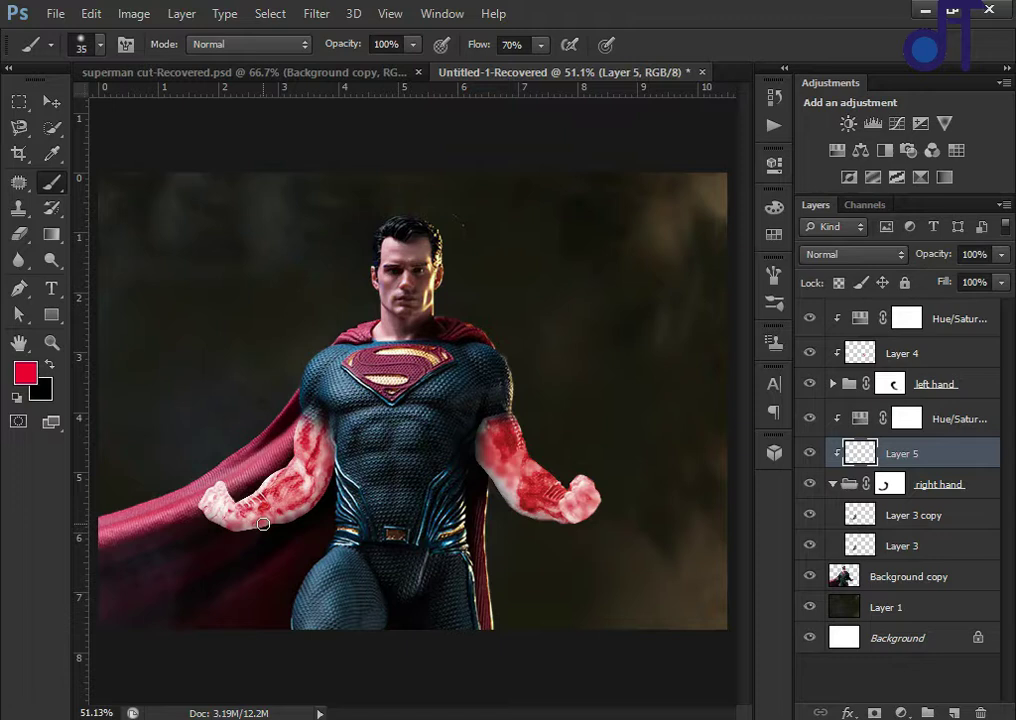
drag(269, 524, 308, 505)
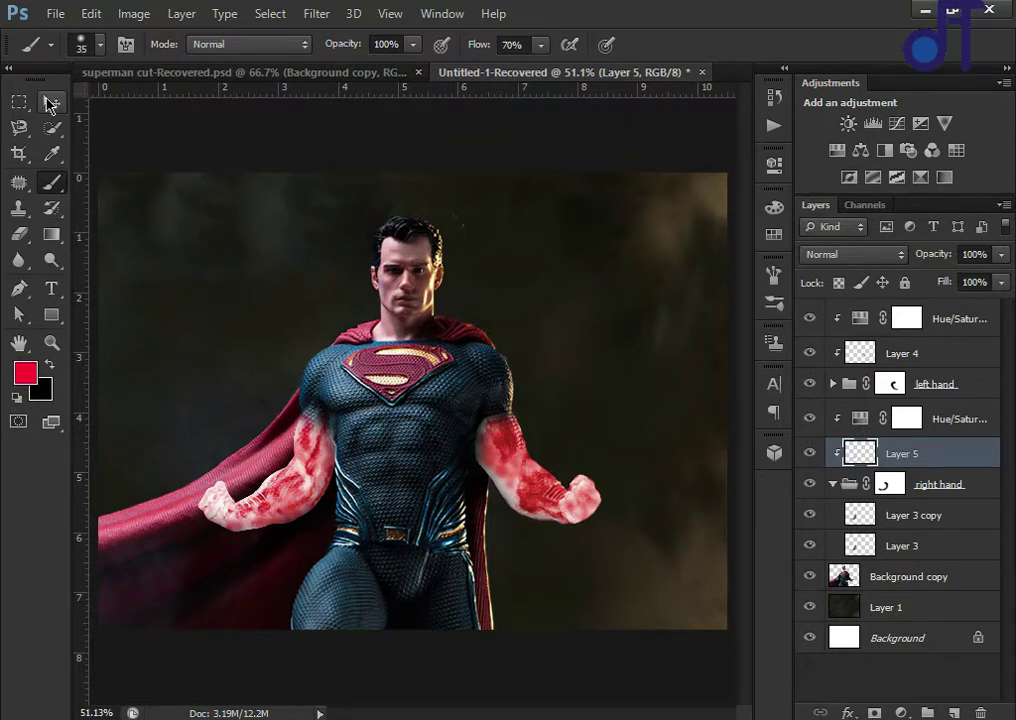
click(50, 104)
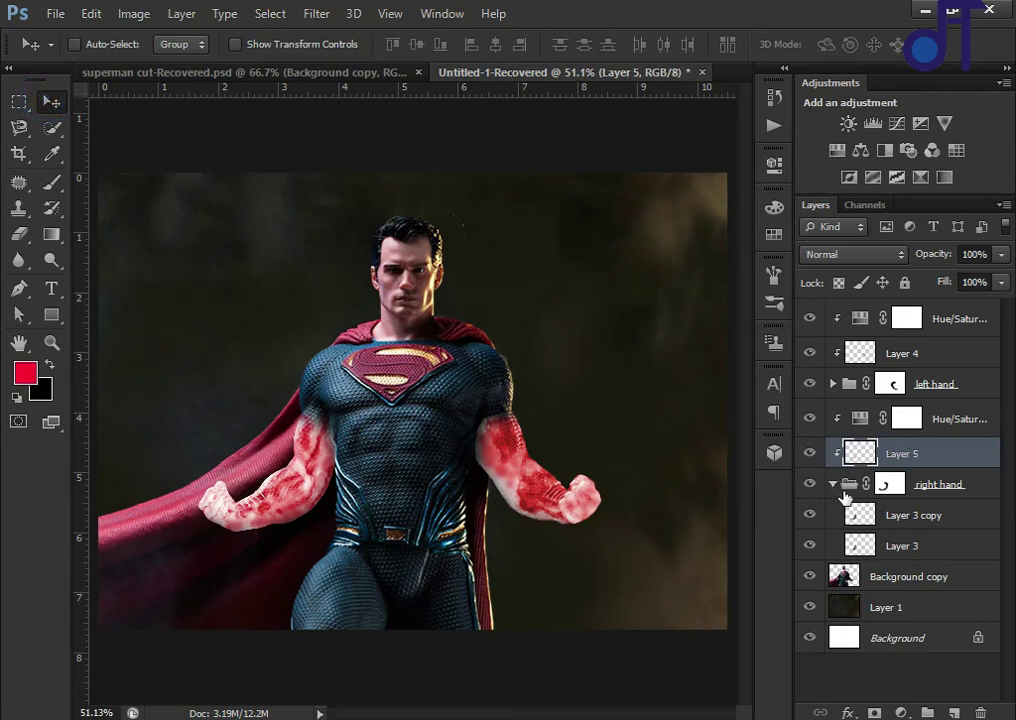
click(832, 485)
click(833, 384)
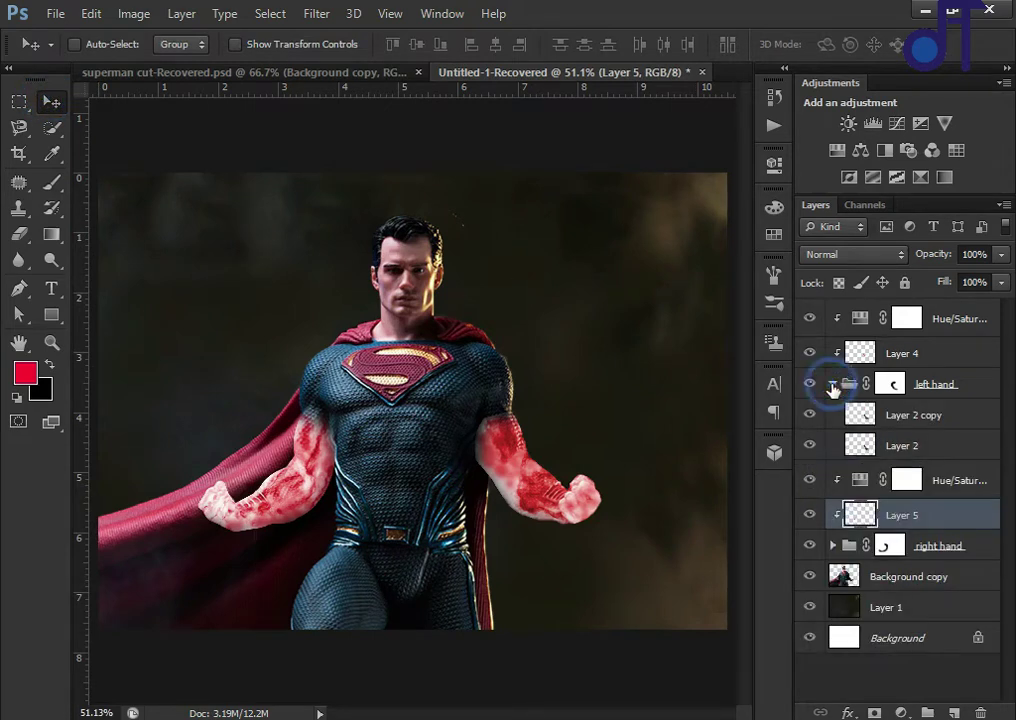
click(835, 384)
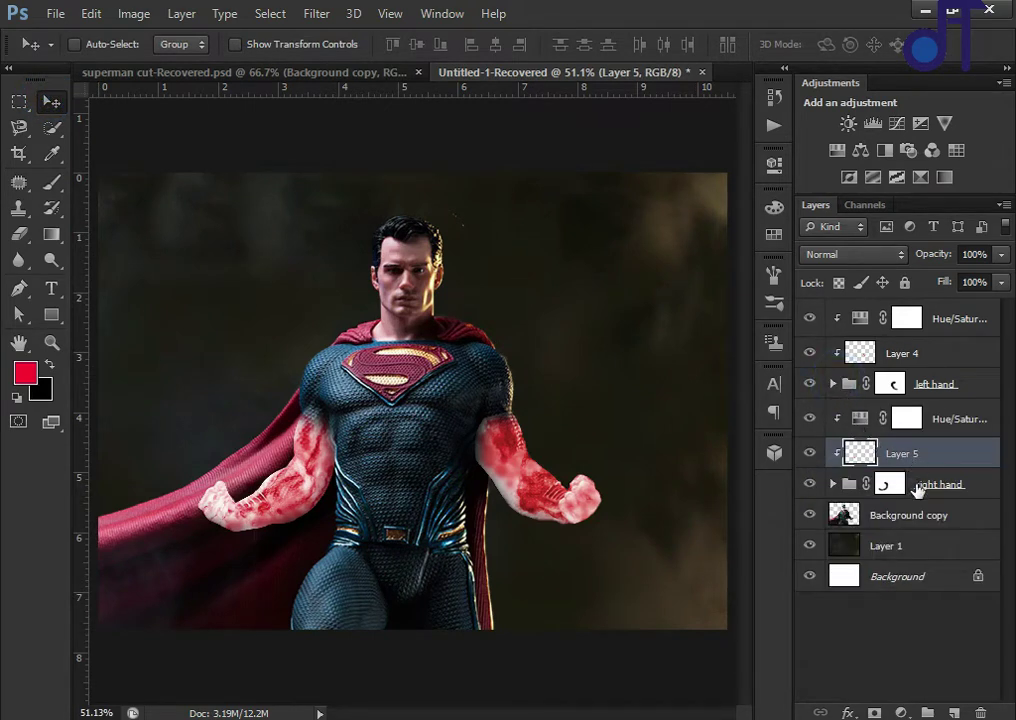
click(889, 384)
click(905, 355)
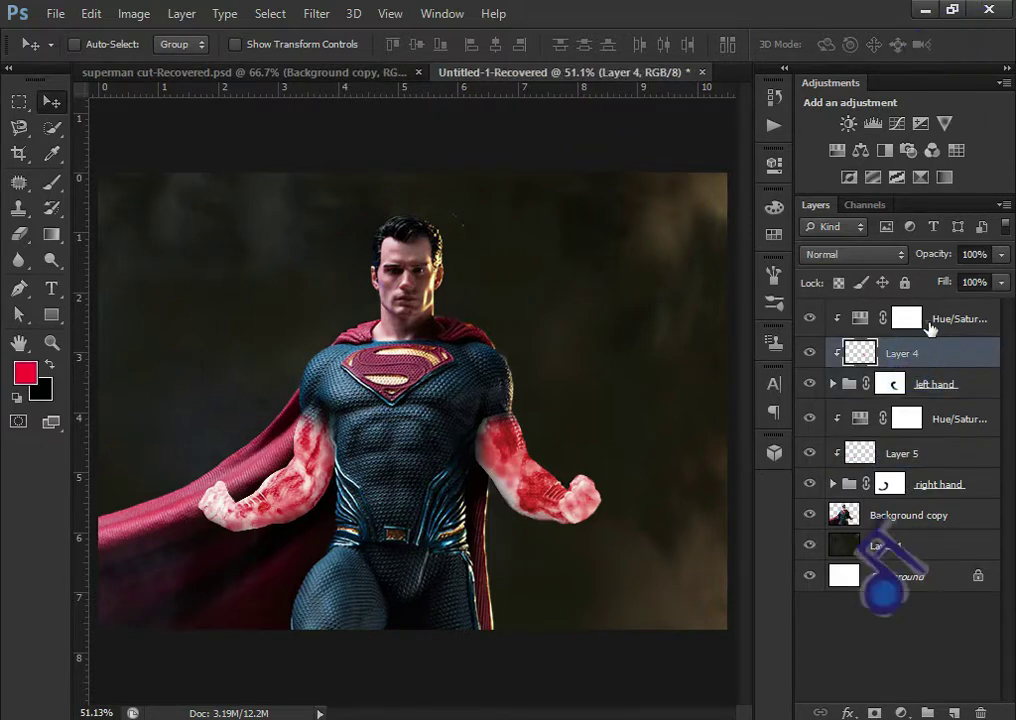
click(906, 318)
click(932, 388)
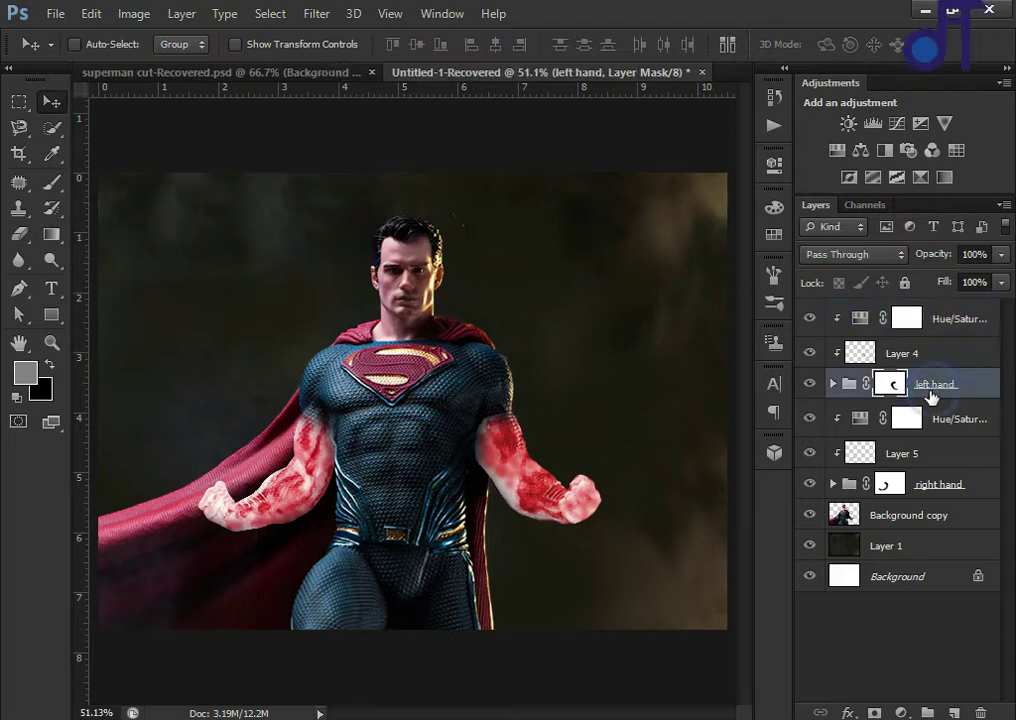
double_click(933, 383)
double_click(990, 387)
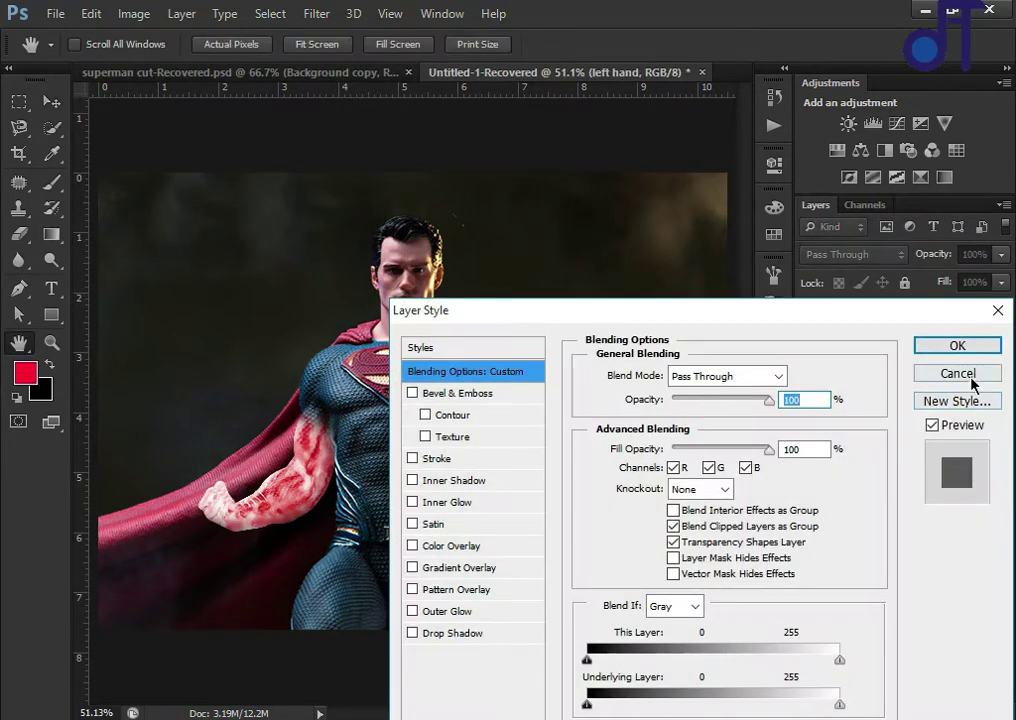
click(957, 374)
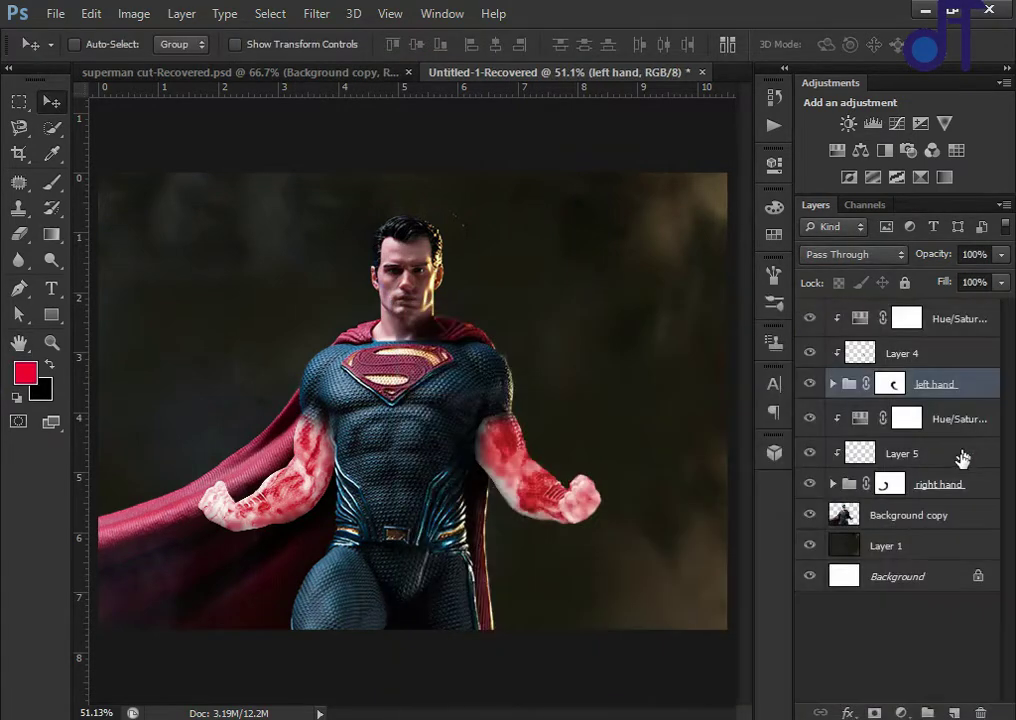
click(960, 455)
Enable Outer Glow on the right hand group with Screen blend mode and 85% opacity
double_click(988, 497)
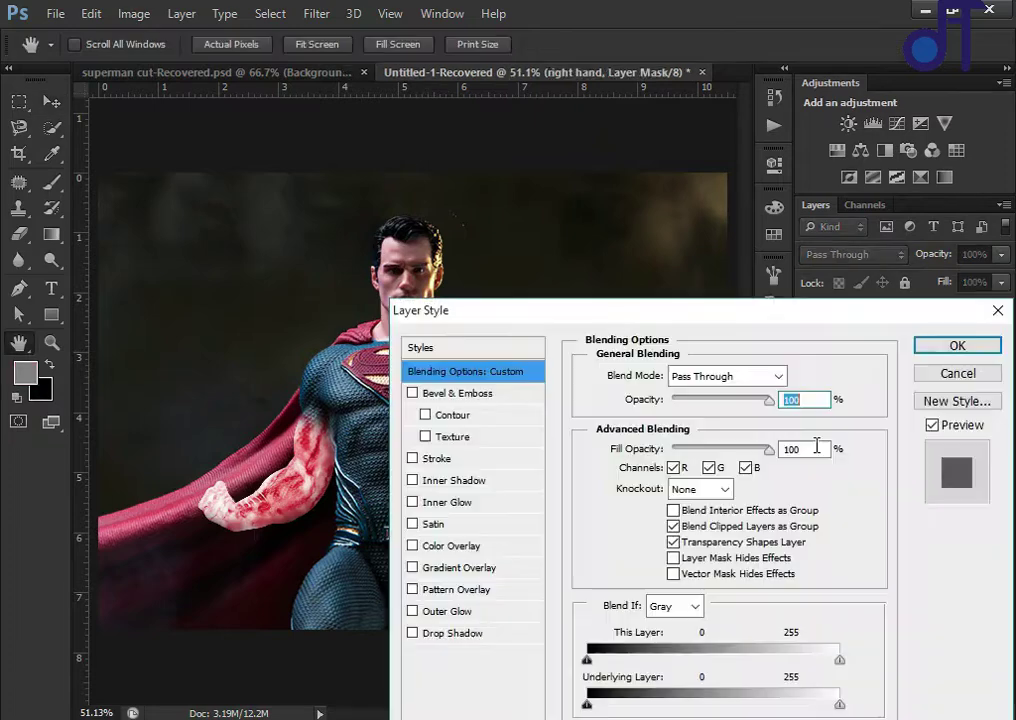
click(412, 611)
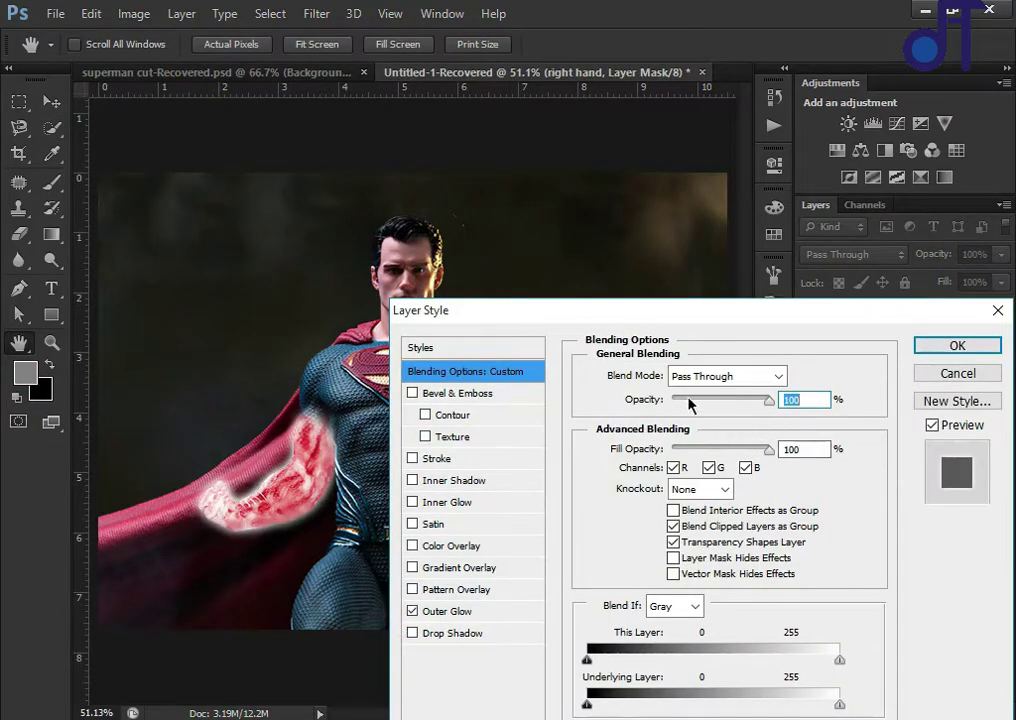
click(727, 376)
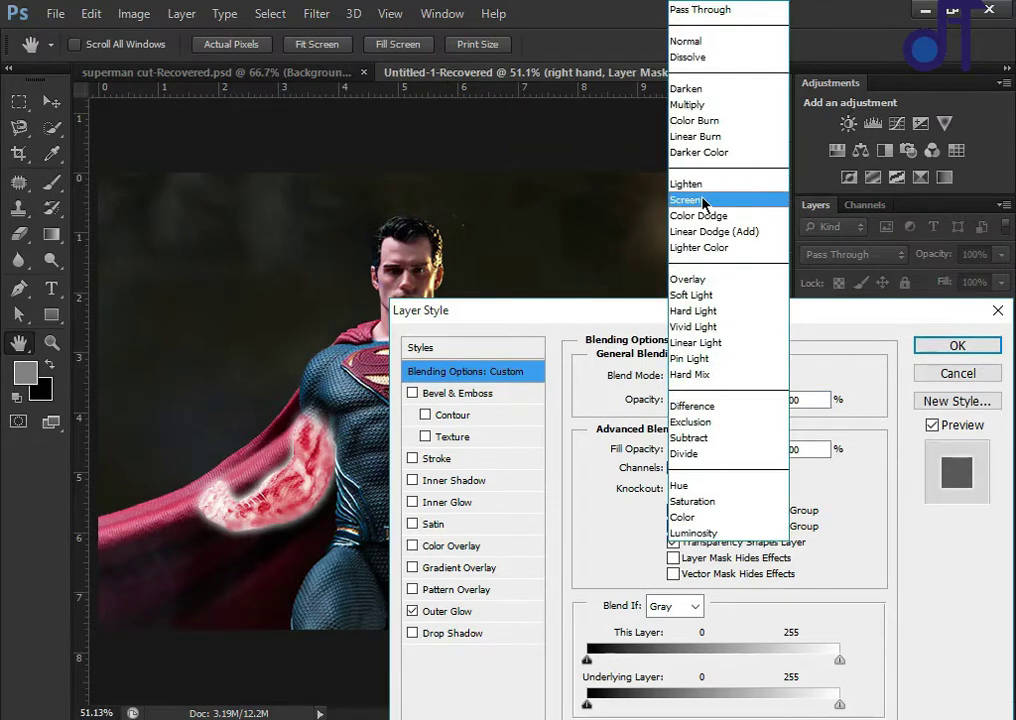
click(703, 201)
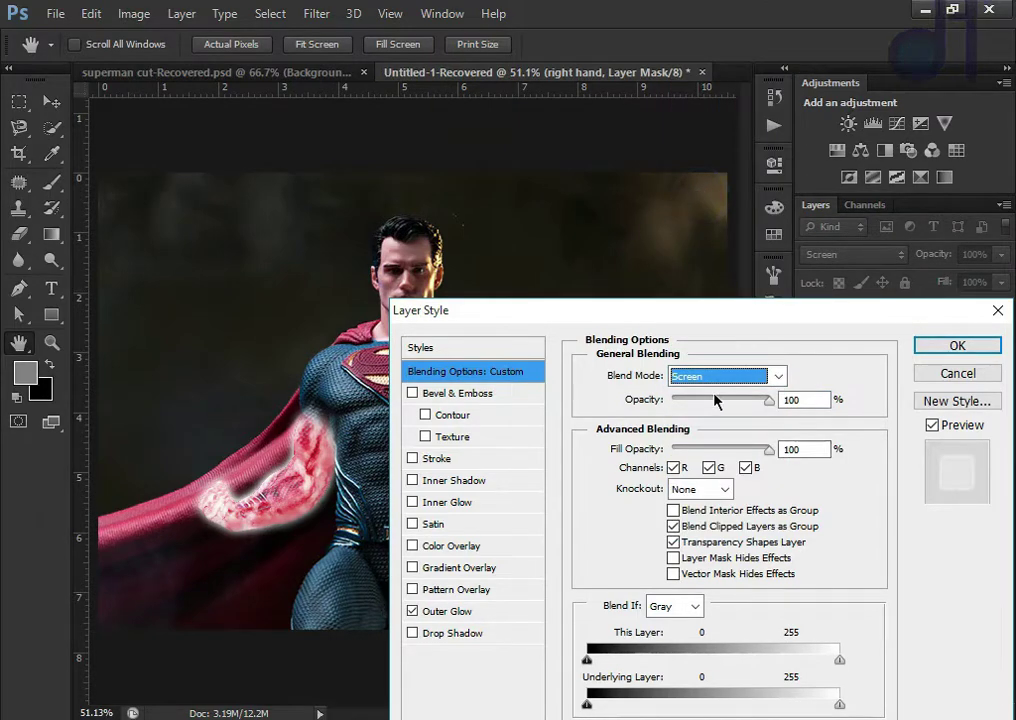
mouse_move(769, 399)
mouse_down()
mouse_move(747, 401)
mouse_move(768, 399)
mouse_up()
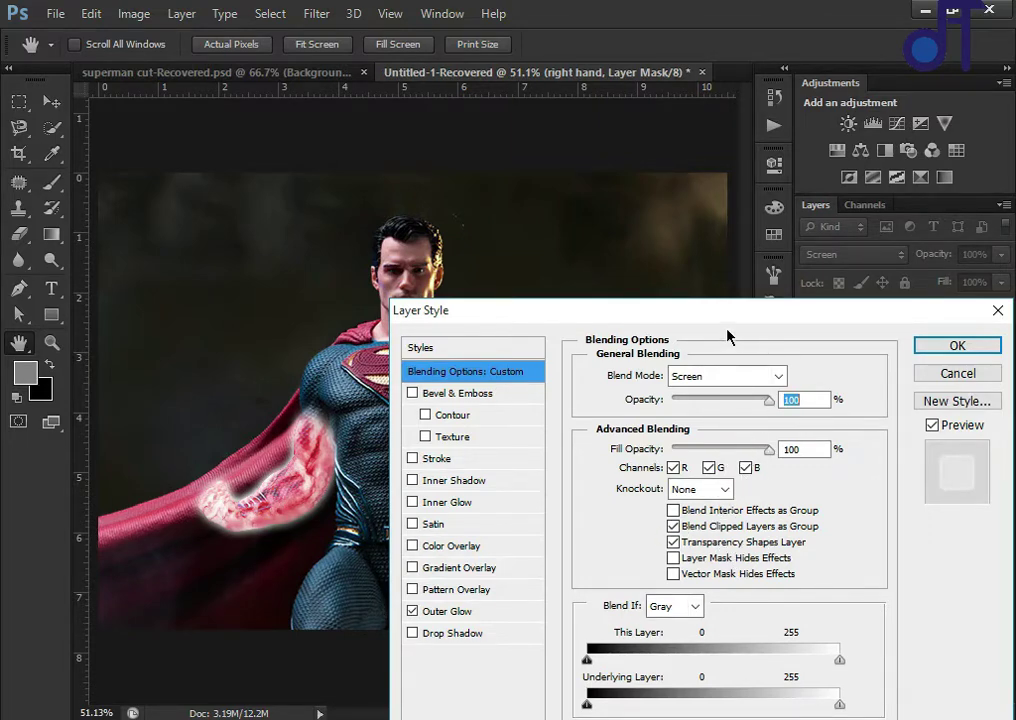
click(466, 612)
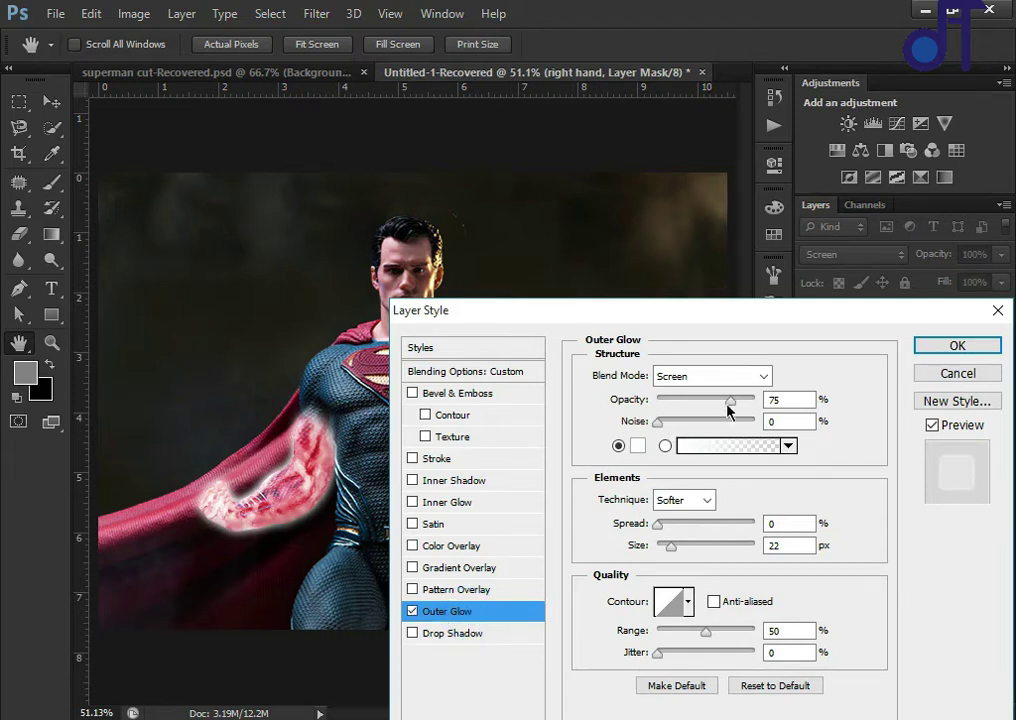
drag(730, 401, 739, 407)
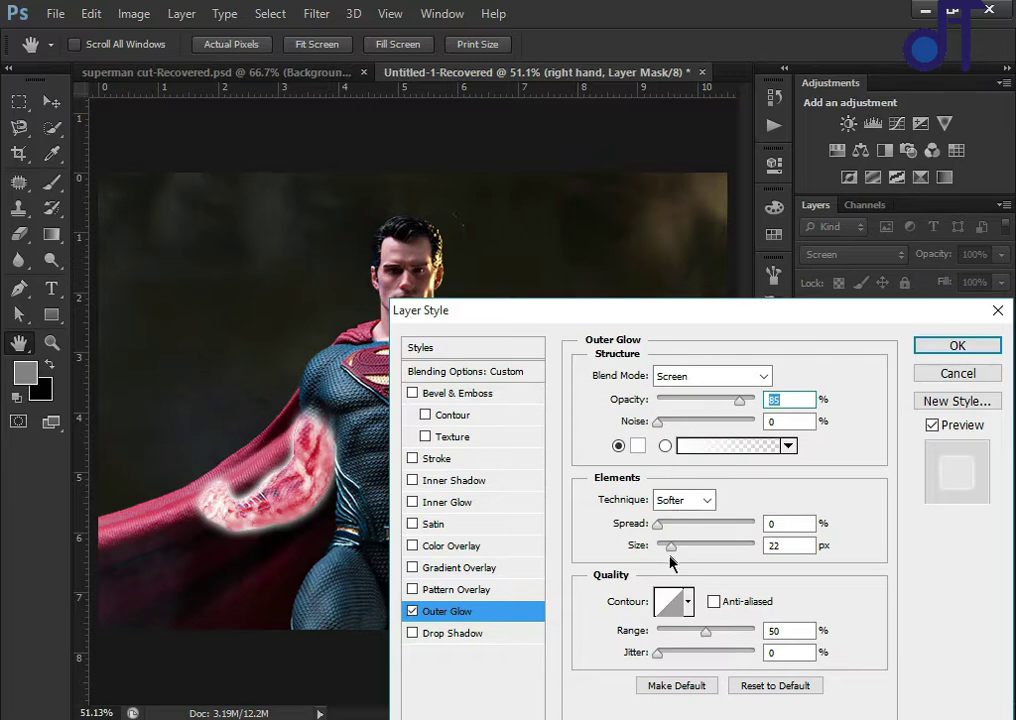
drag(772, 307, 842, 145)
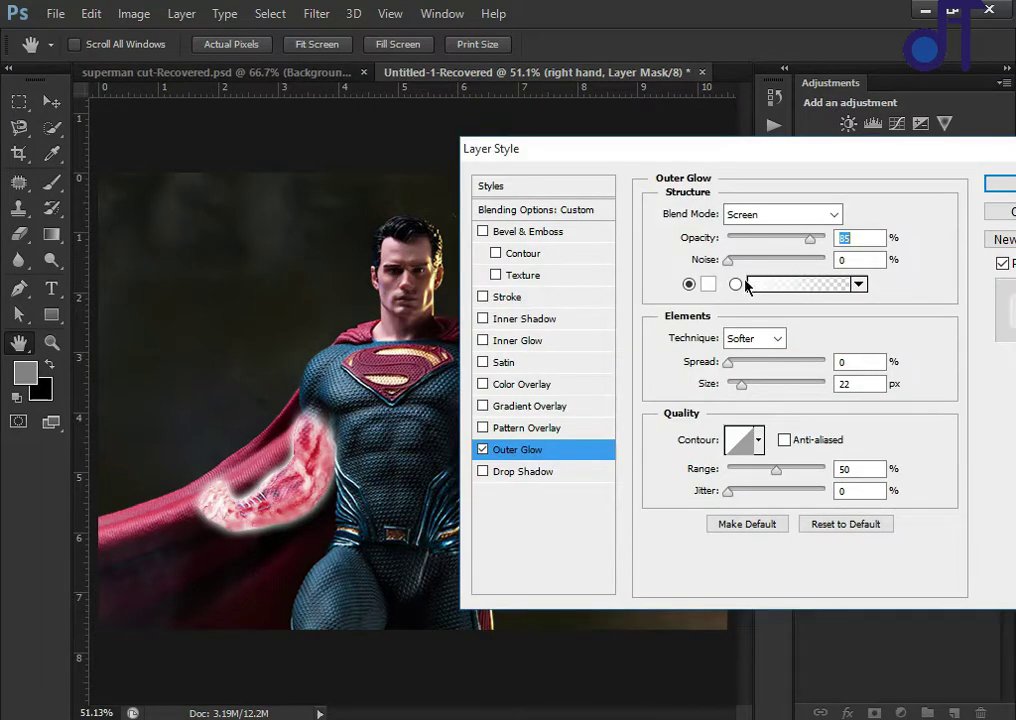
Make the outer glow red (ff0909) with a 35 px size
click(706, 285)
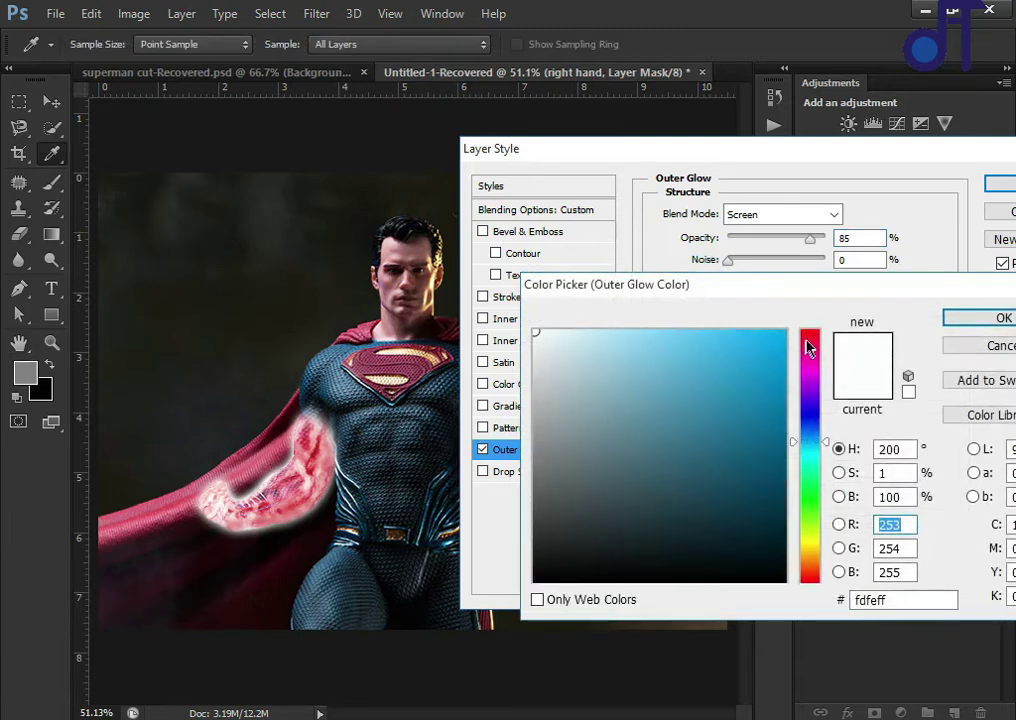
drag(808, 345, 810, 331)
click(777, 331)
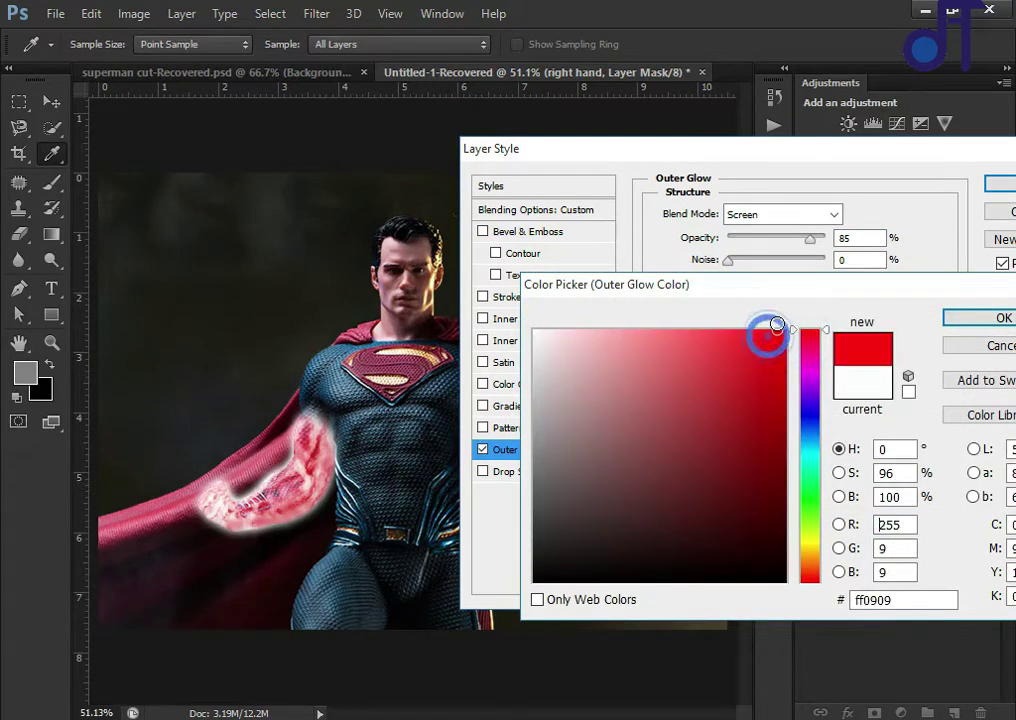
click(952, 325)
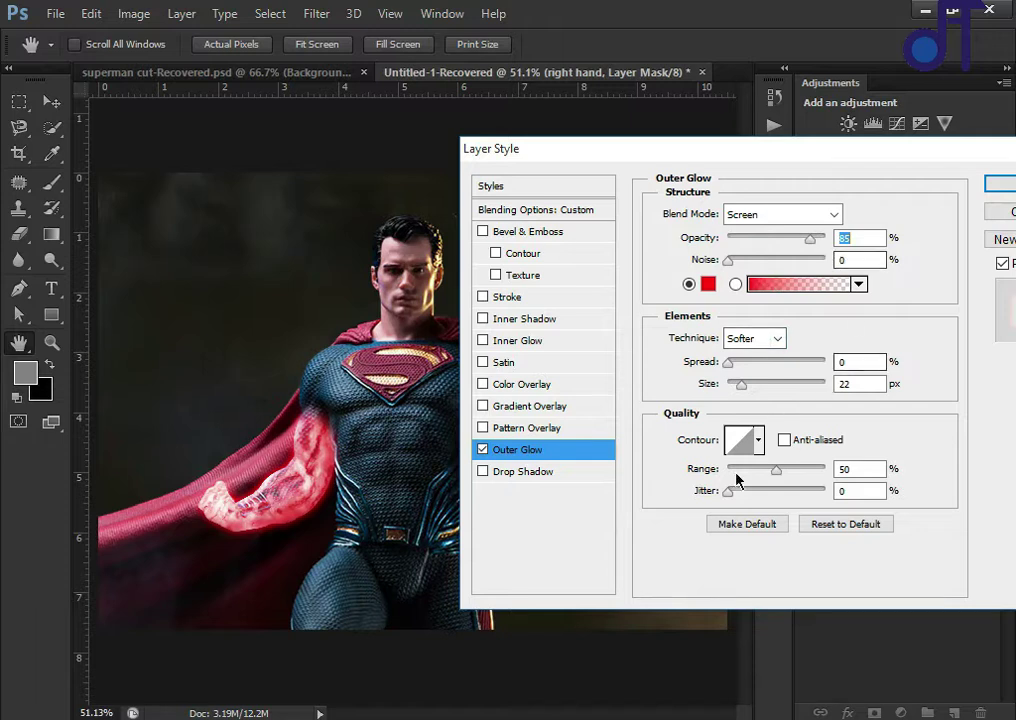
click(747, 389)
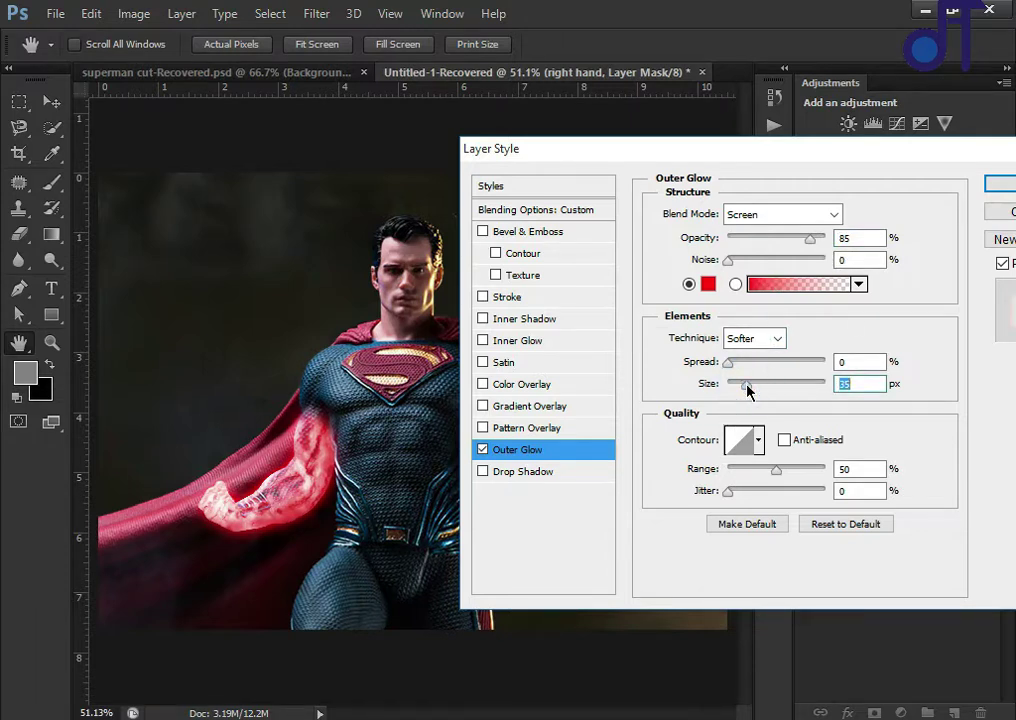
click(743, 389)
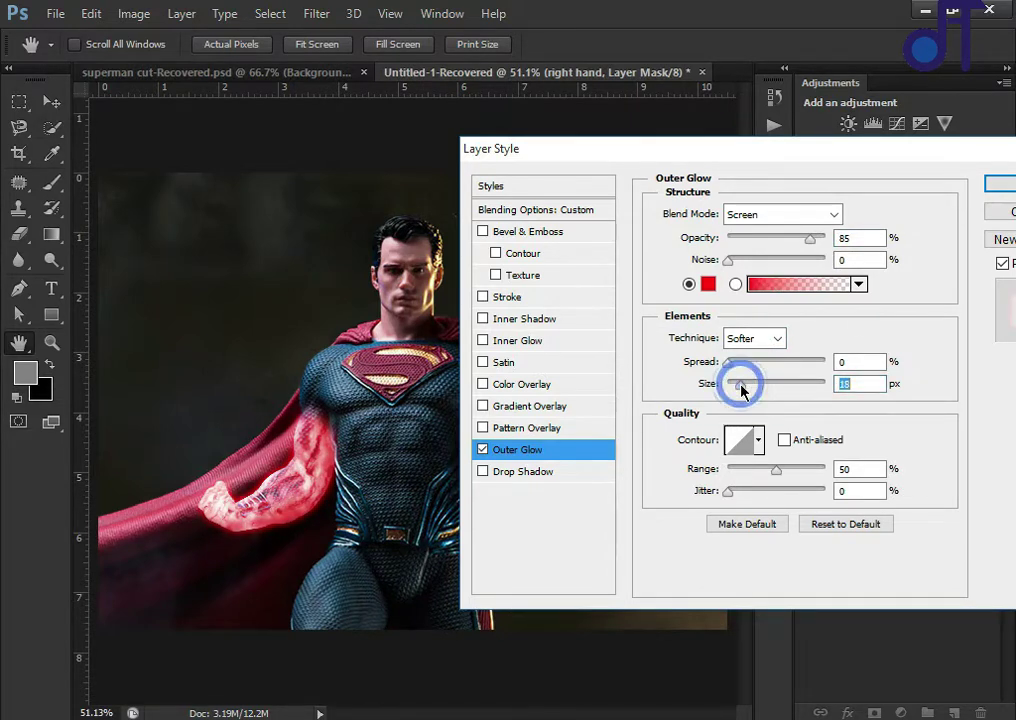
click(749, 388)
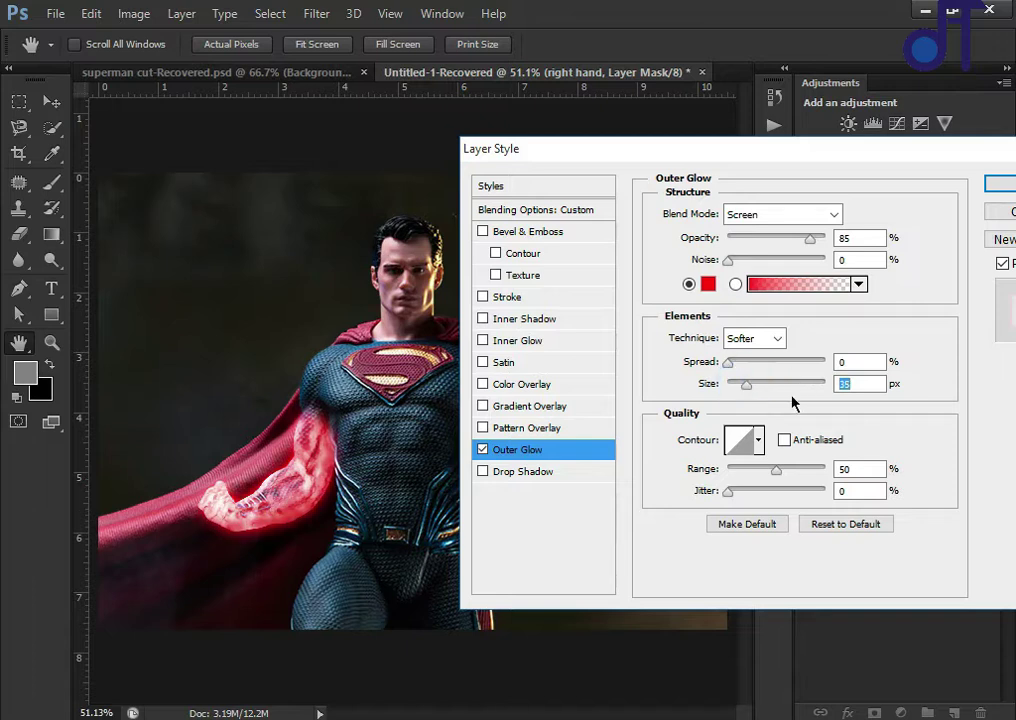
click(527, 342)
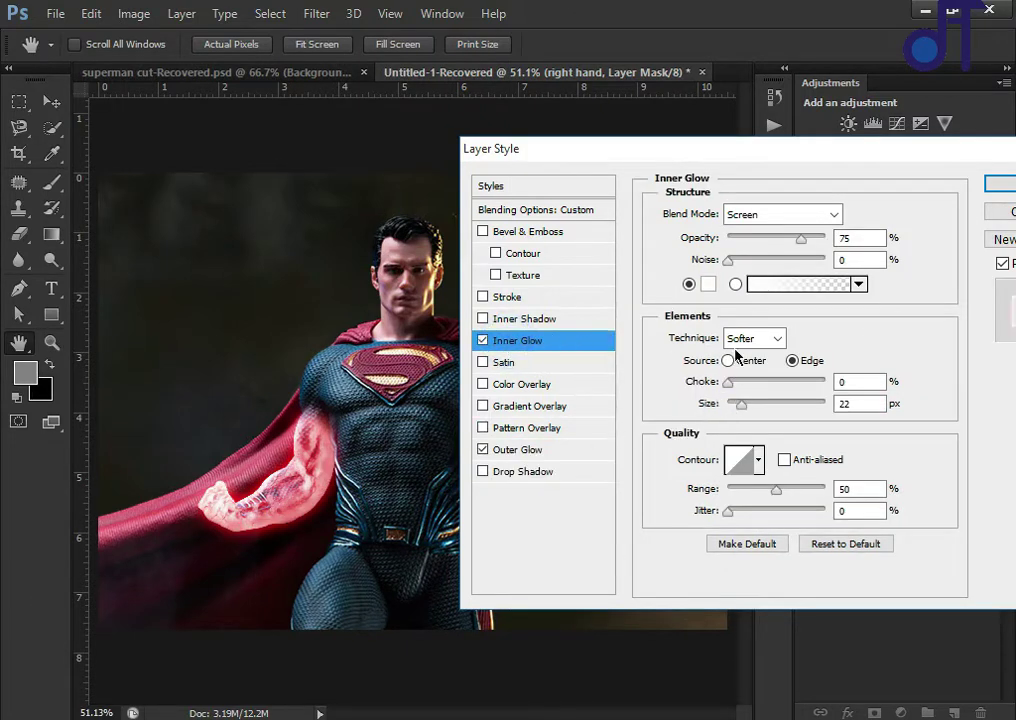
Set the inner glow to red ff0909 at 88% opacity and 32 px, and apply the style
click(708, 285)
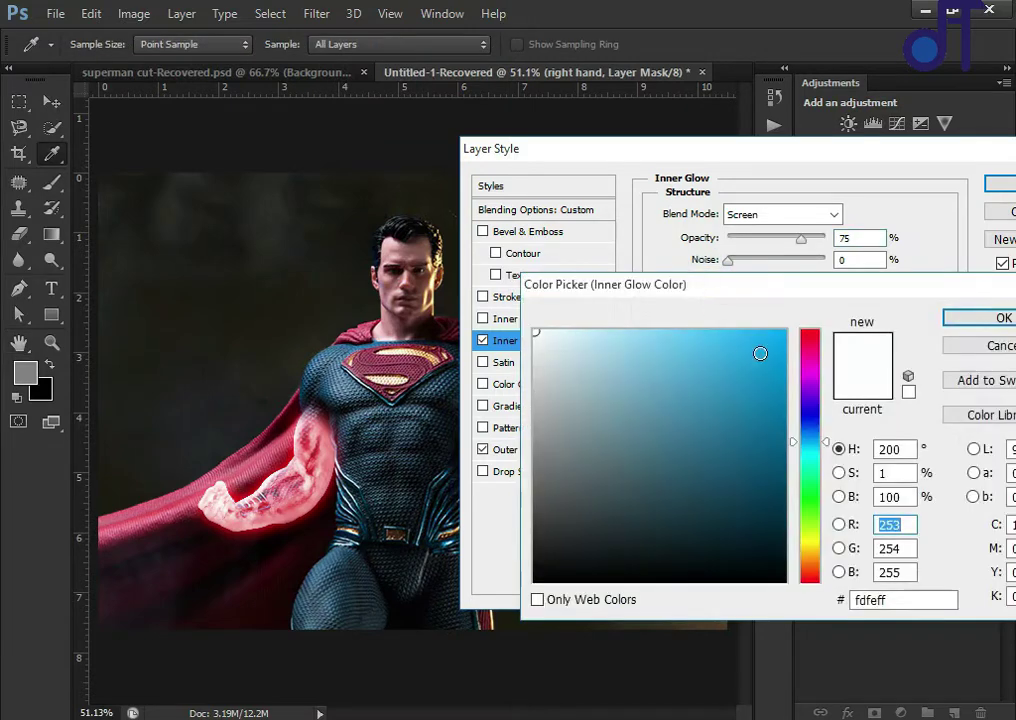
click(810, 333)
click(777, 331)
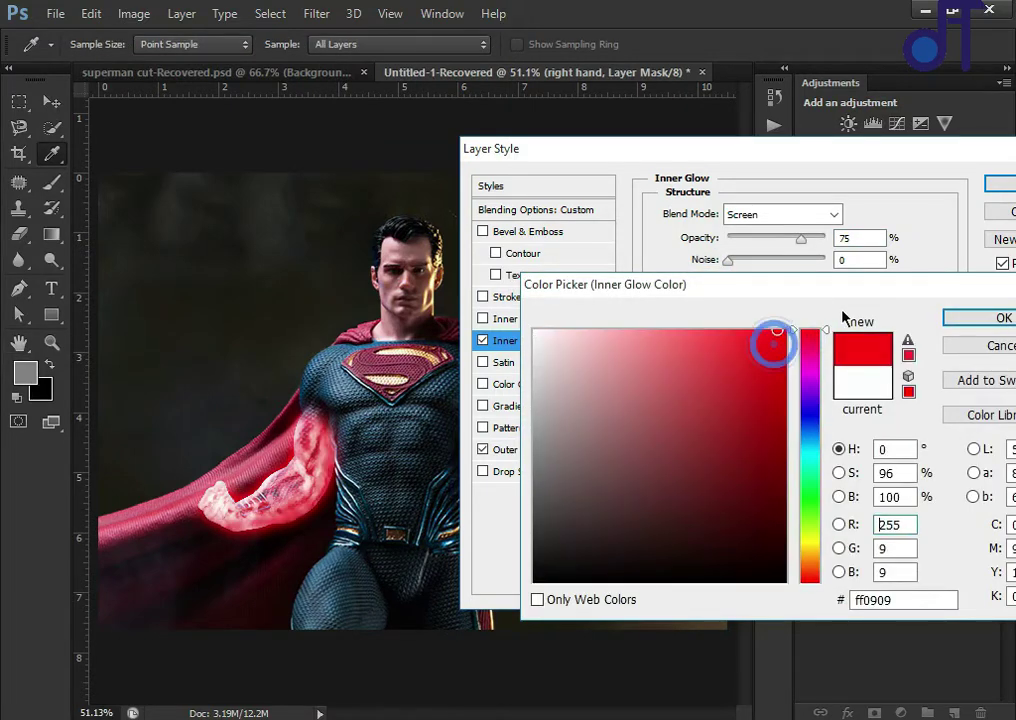
click(955, 320)
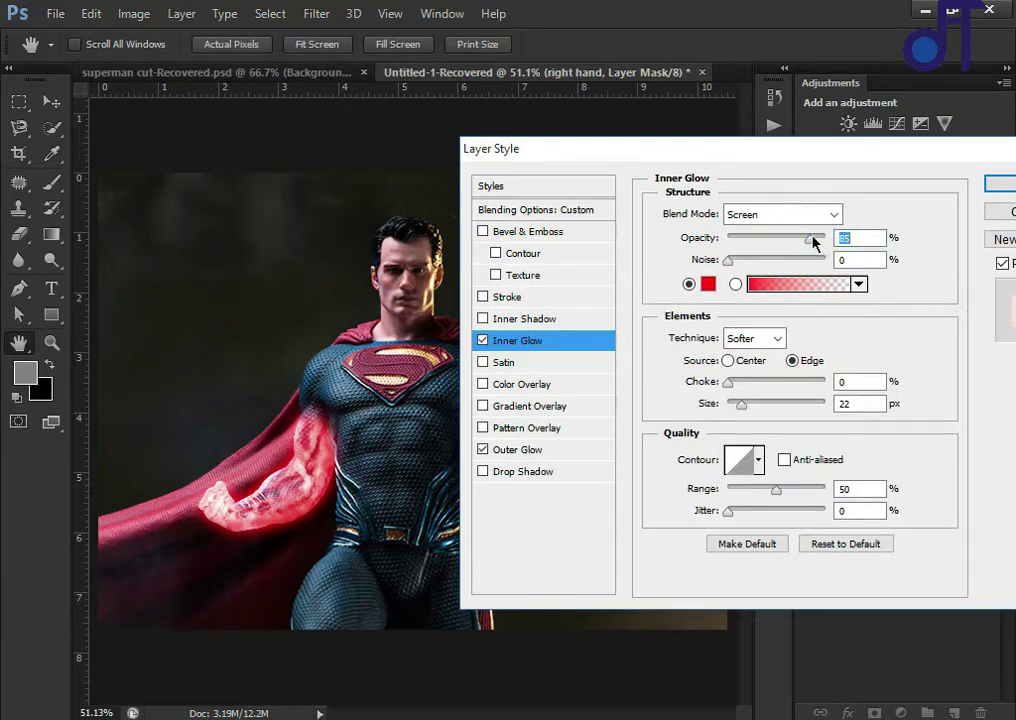
drag(813, 240, 816, 241)
click(745, 405)
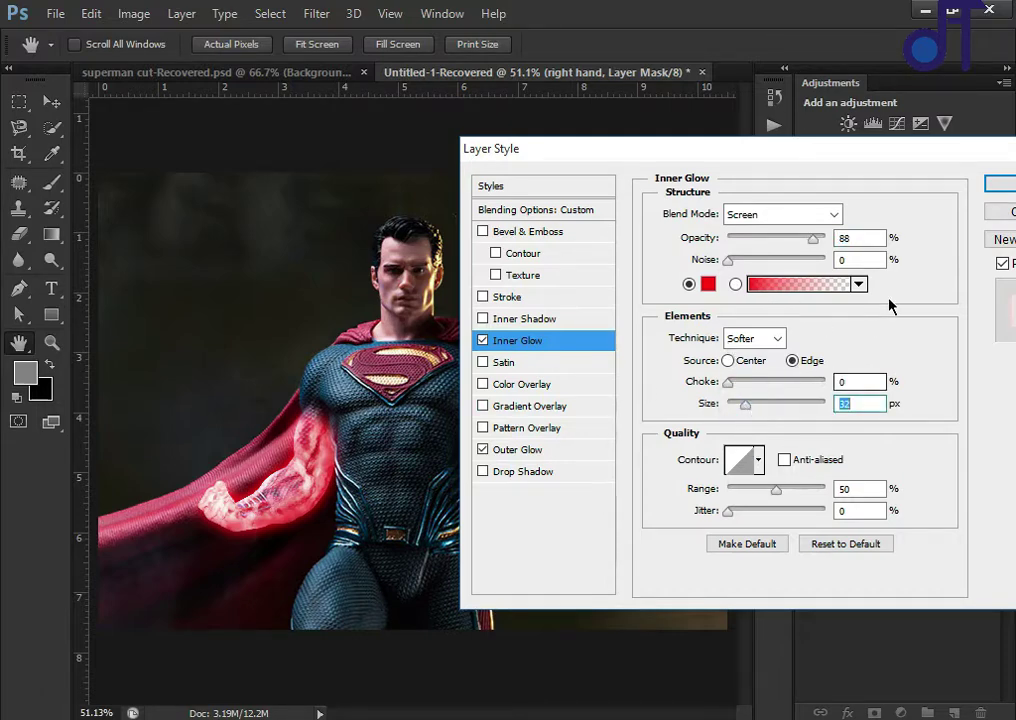
click(995, 184)
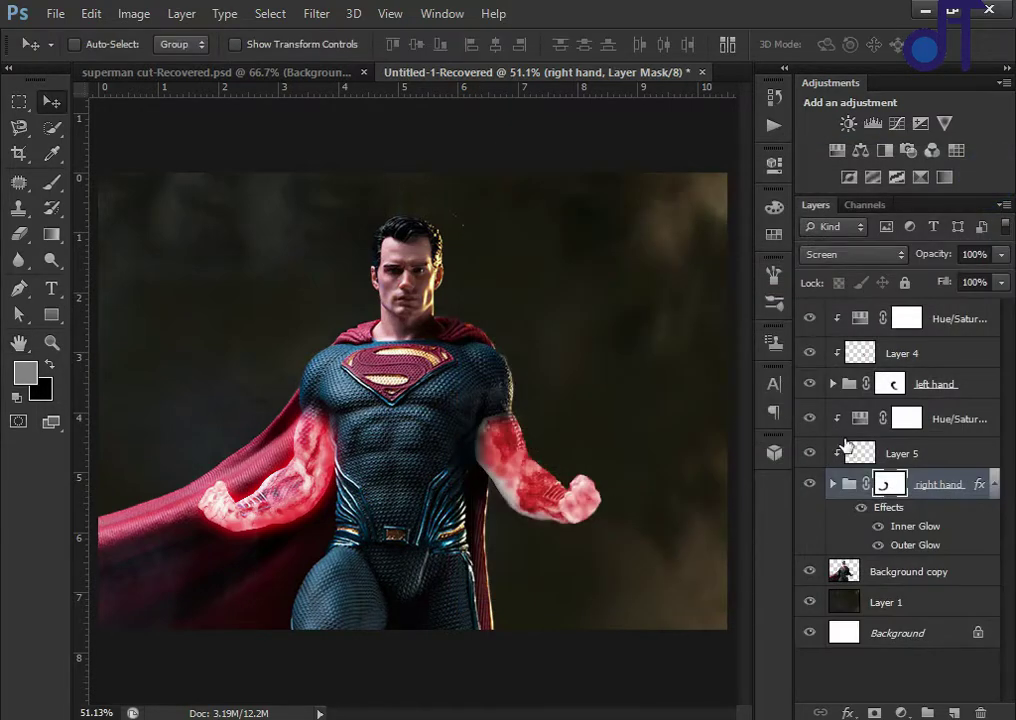
Copy the right hand group's layer style and paste it onto the left hand group
click(968, 389)
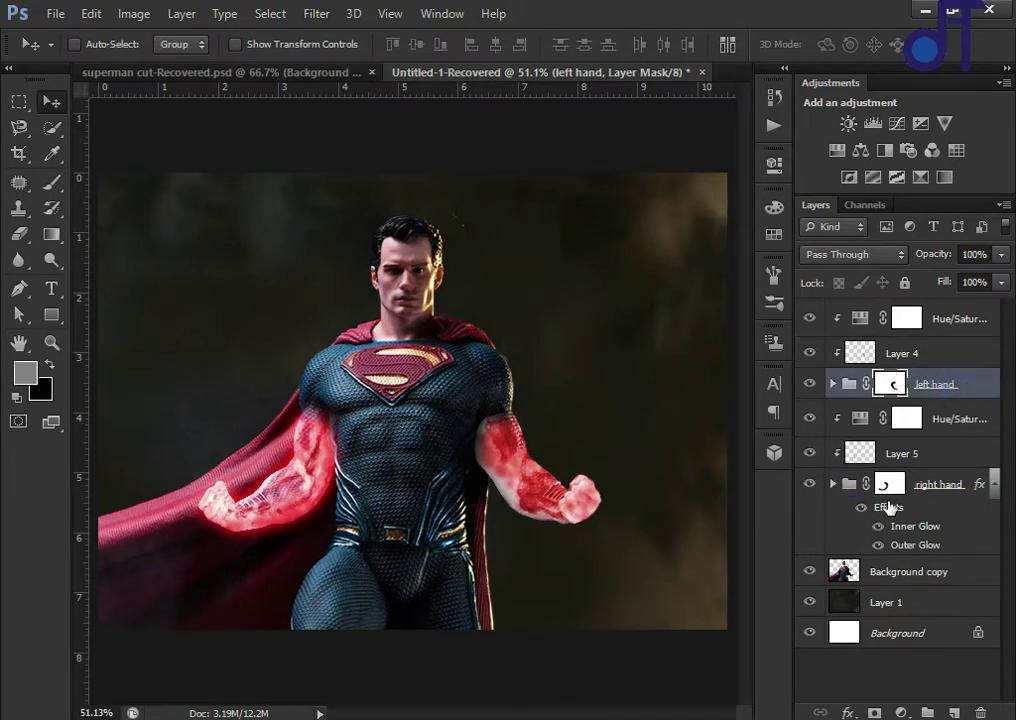
click(897, 505)
right_click(900, 487)
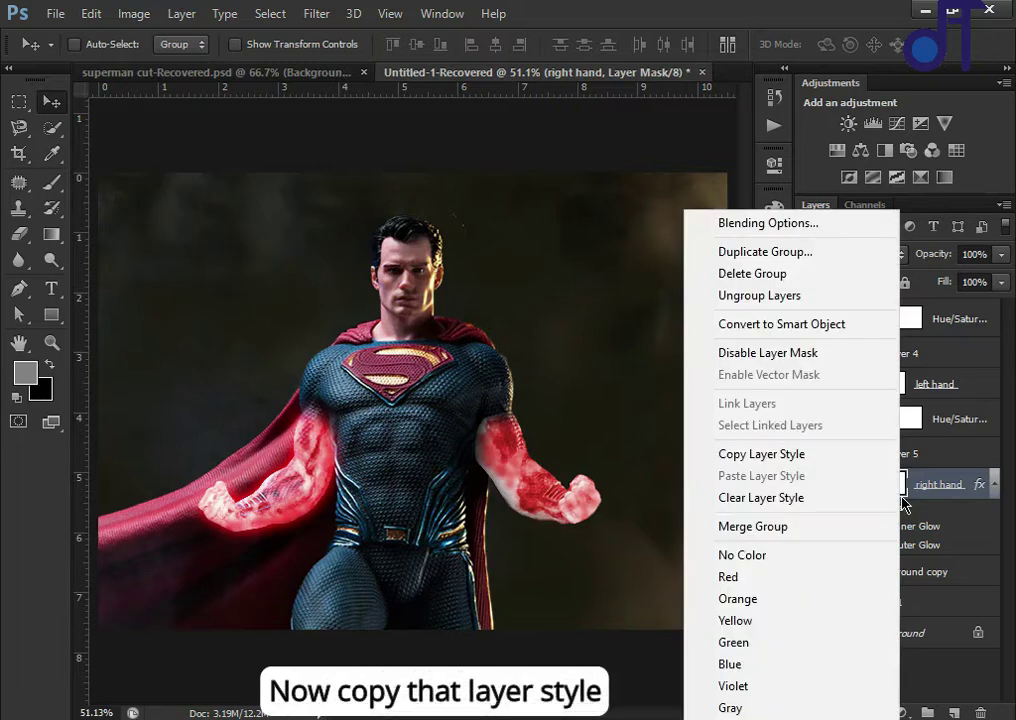
click(819, 458)
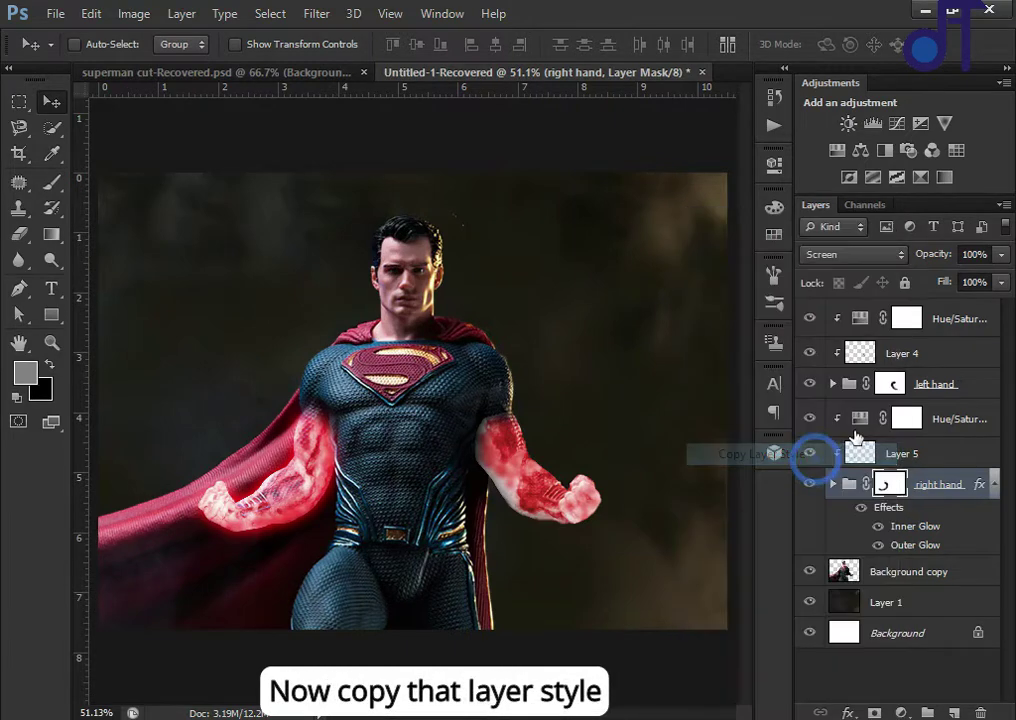
click(960, 385)
right_click(960, 385)
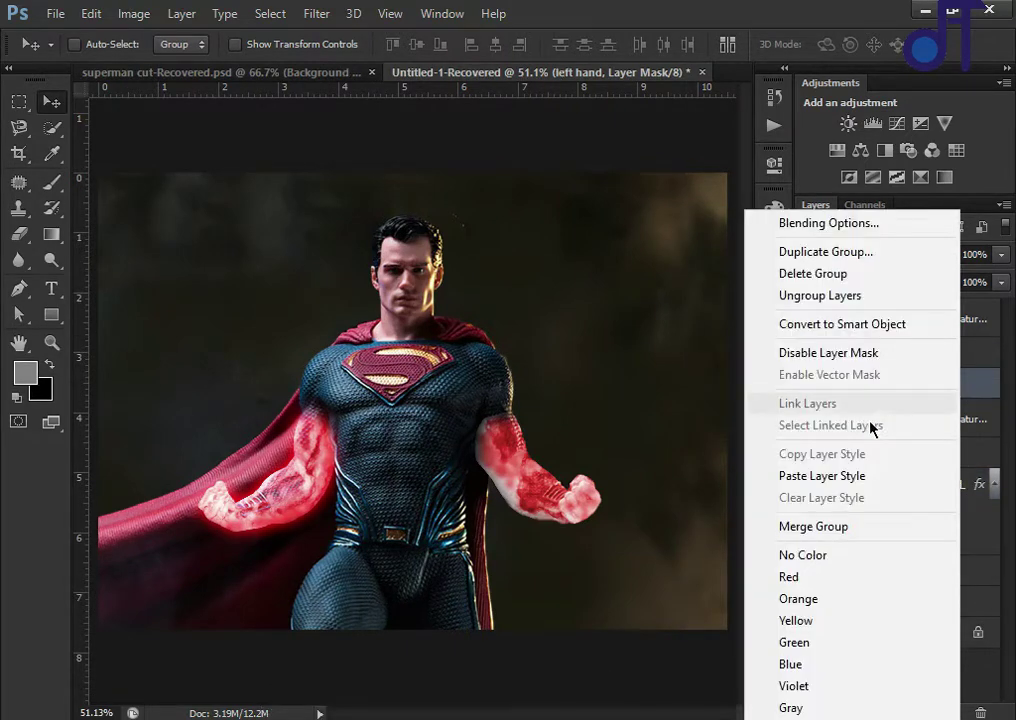
click(842, 476)
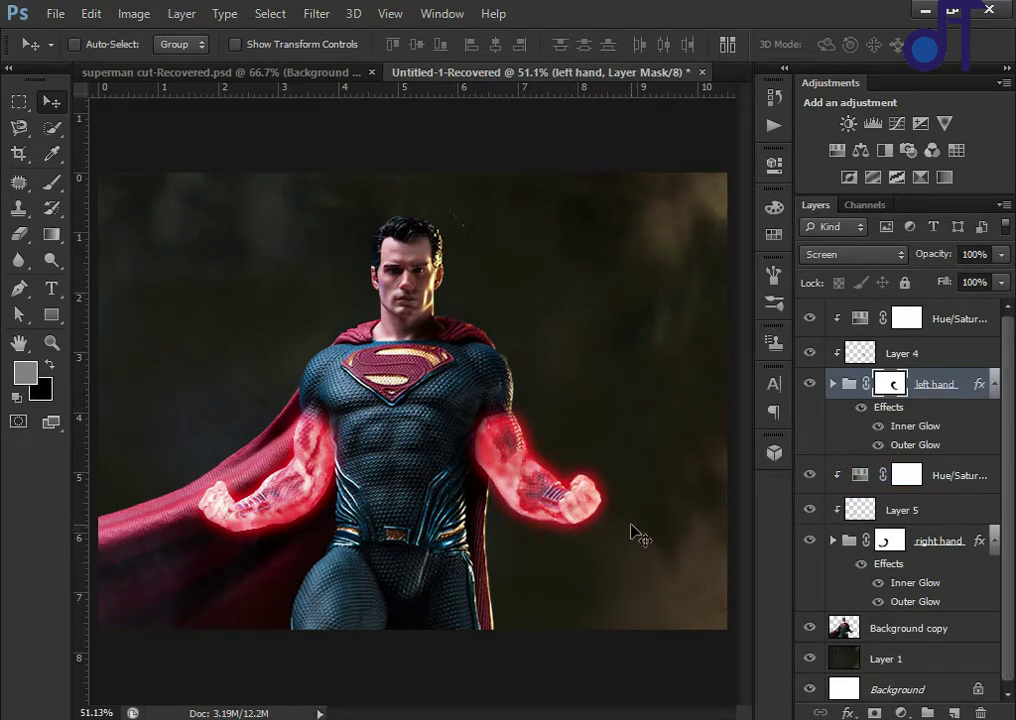
Expand both hand groups and select all arm glow layers, from the top Hue/Saturation down to right hand
click(832, 385)
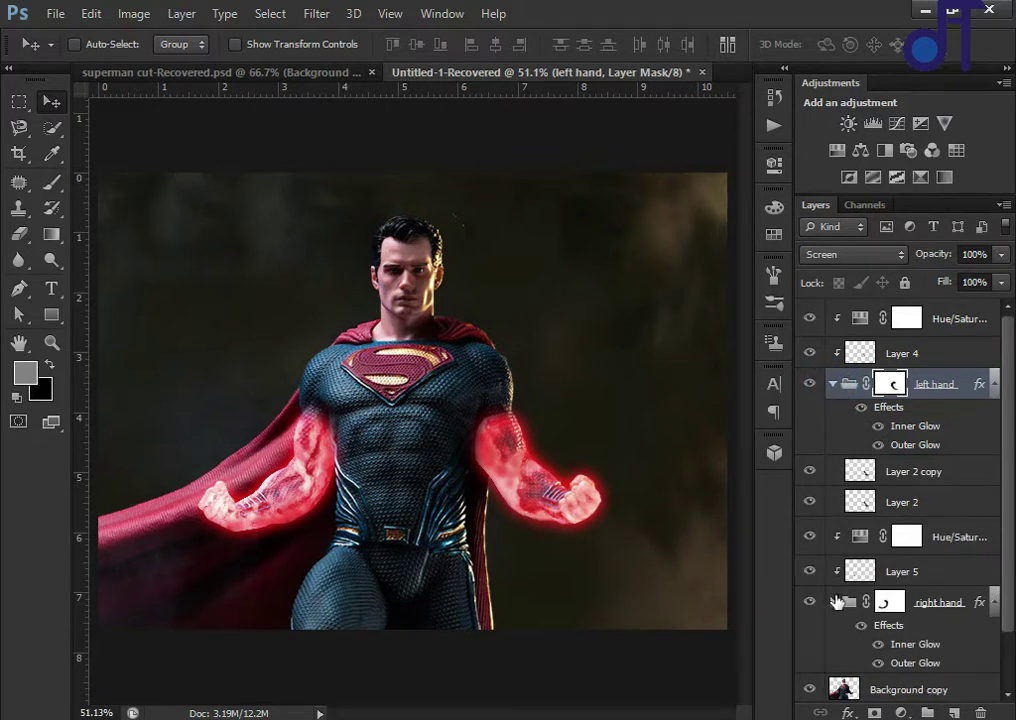
click(831, 603)
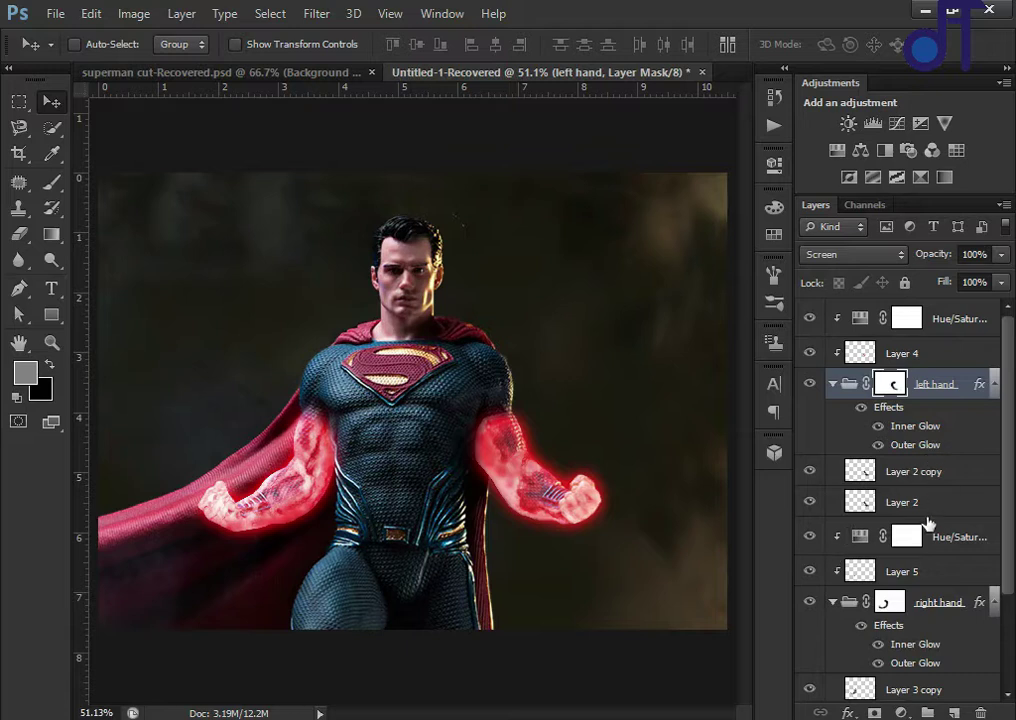
scroll(866, 590, down, 2)
scroll(871, 617, down, 3)
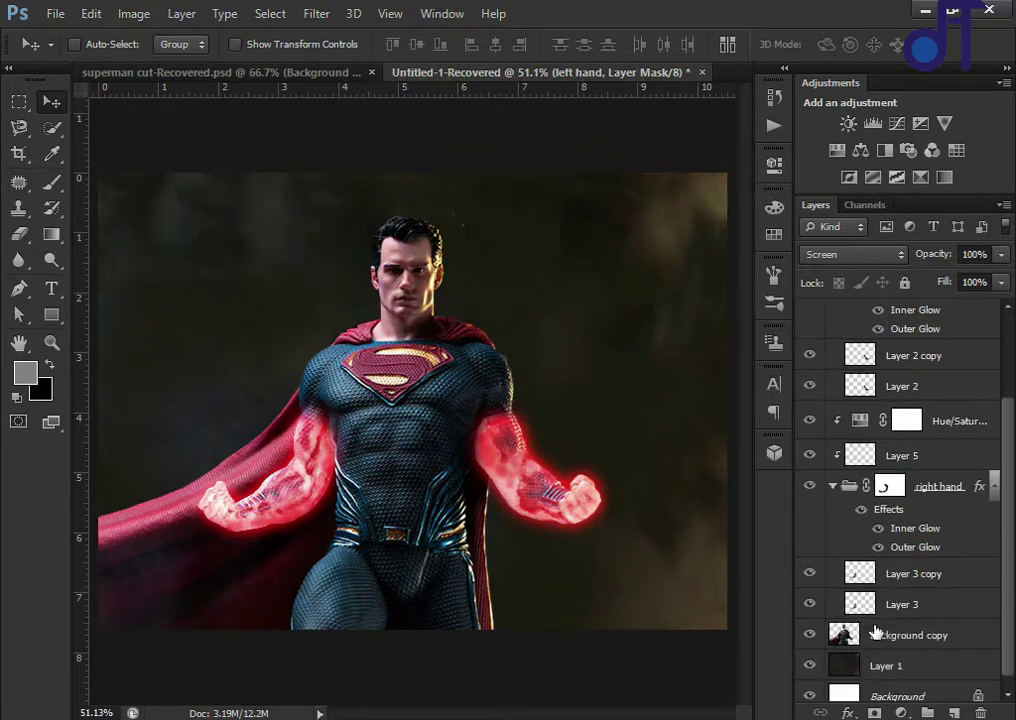
scroll(870, 634, down, 1)
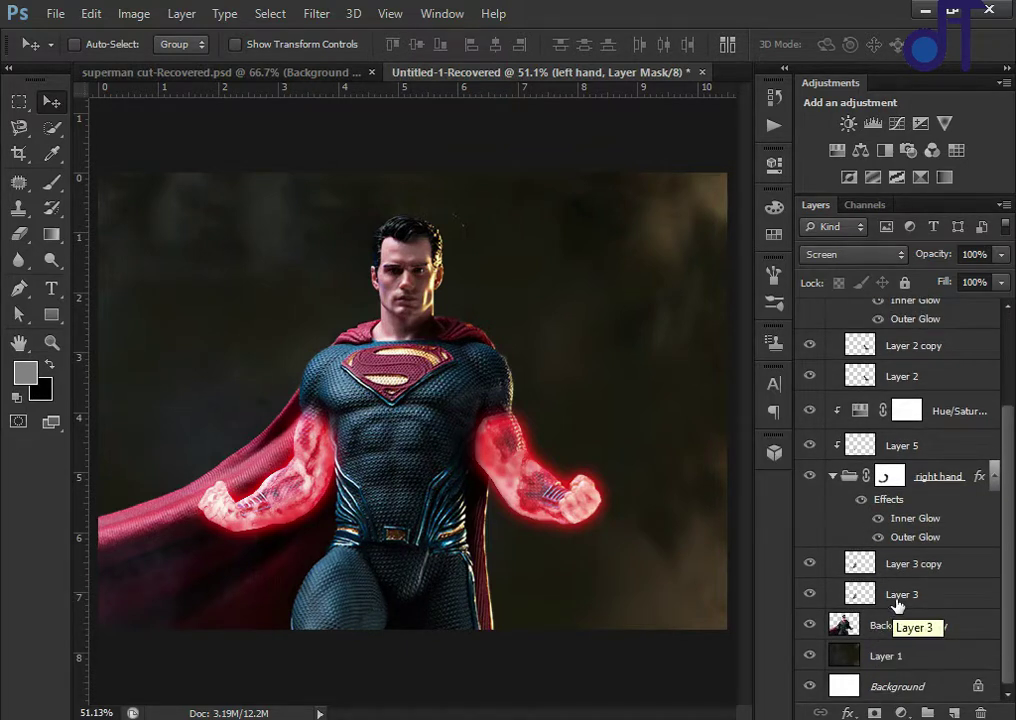
click(897, 600)
scroll(896, 604, up, 3)
scroll(895, 603, up, 2)
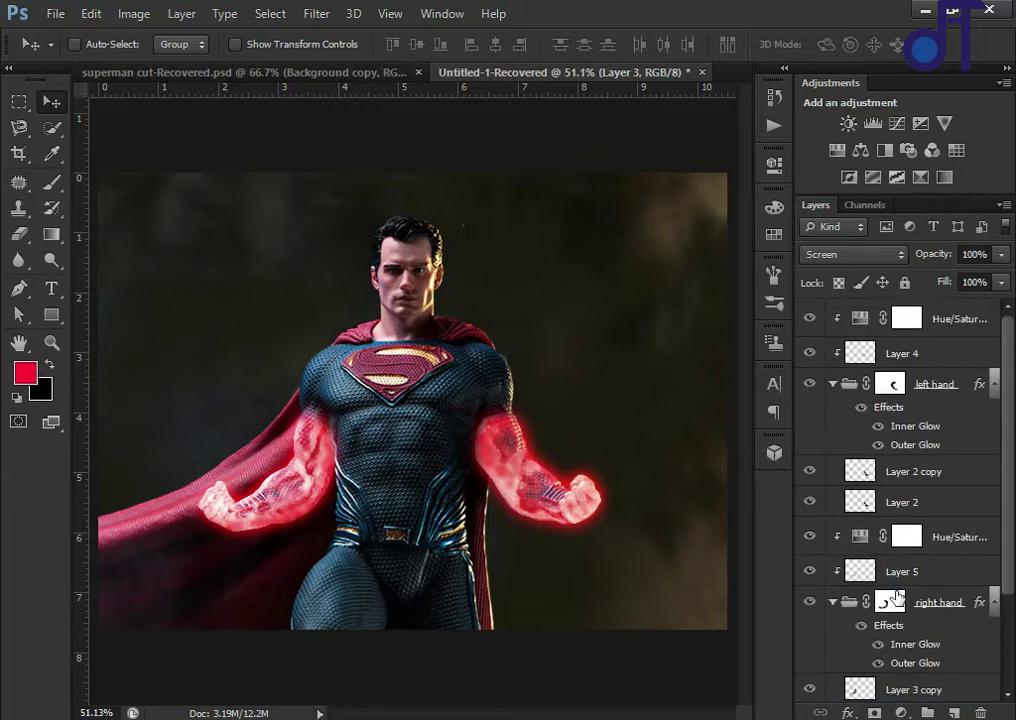
click(927, 320)
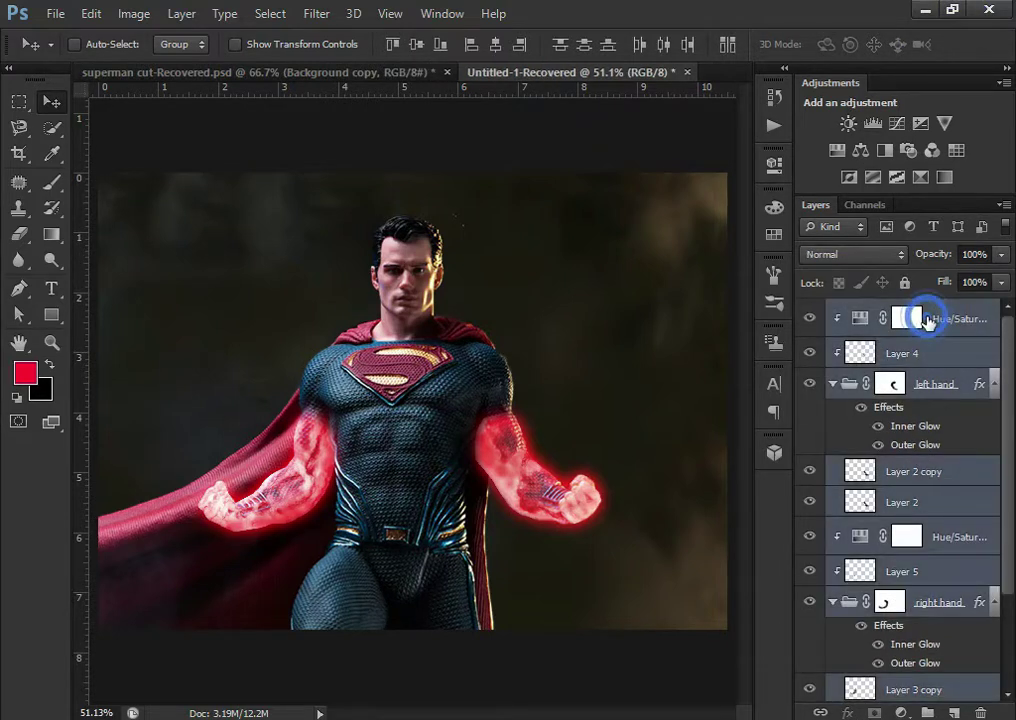
shift+click(921, 620)
scroll(923, 628, down, 4)
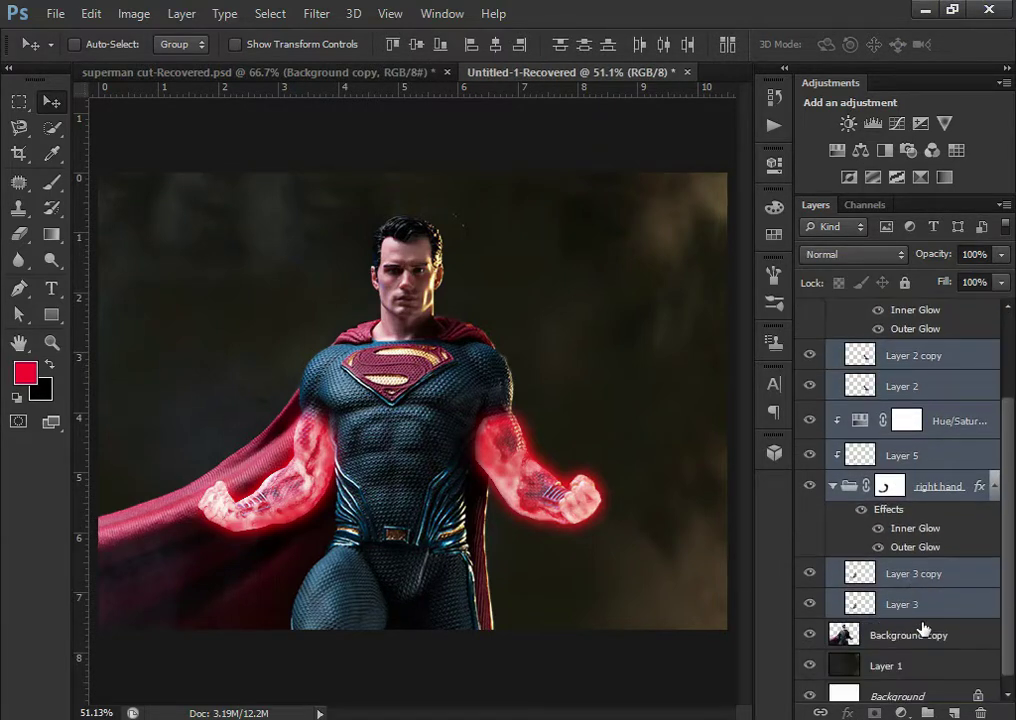
scroll(921, 640, down, 1)
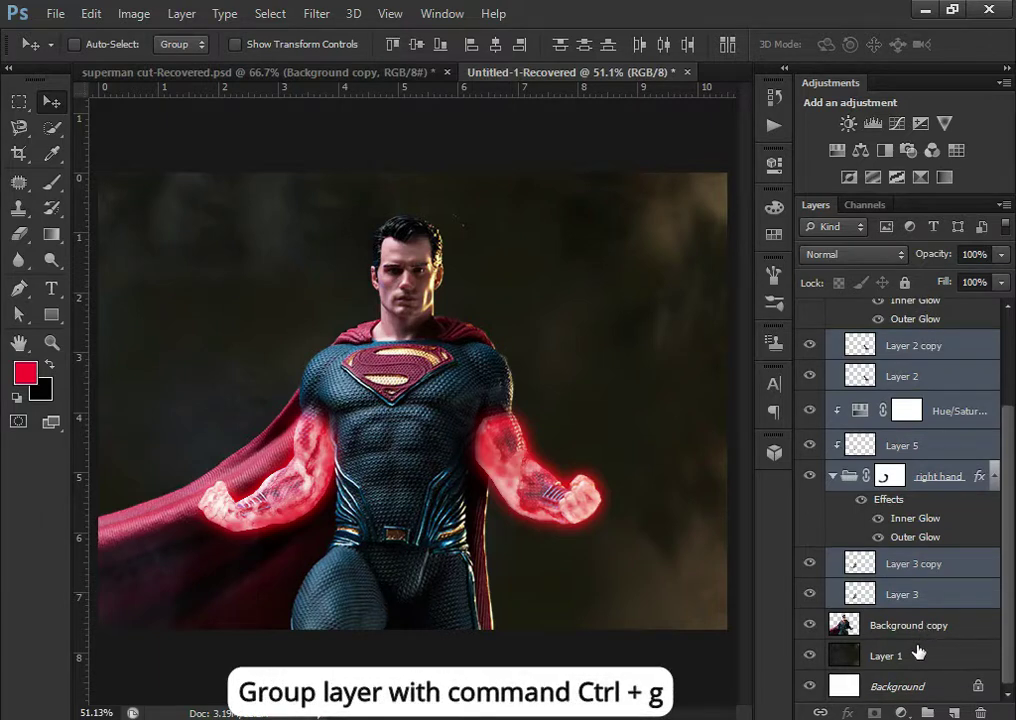
Group the selected layers into Group 1 and make Background copy the active layer
key(ctrl+g)
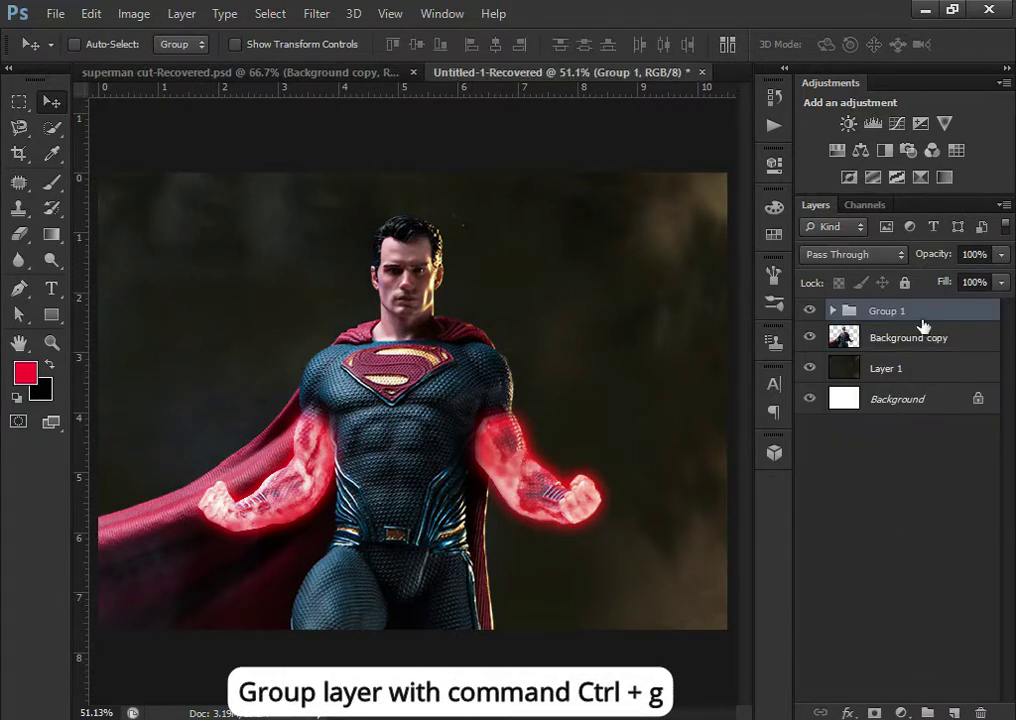
click(915, 339)
click(889, 481)
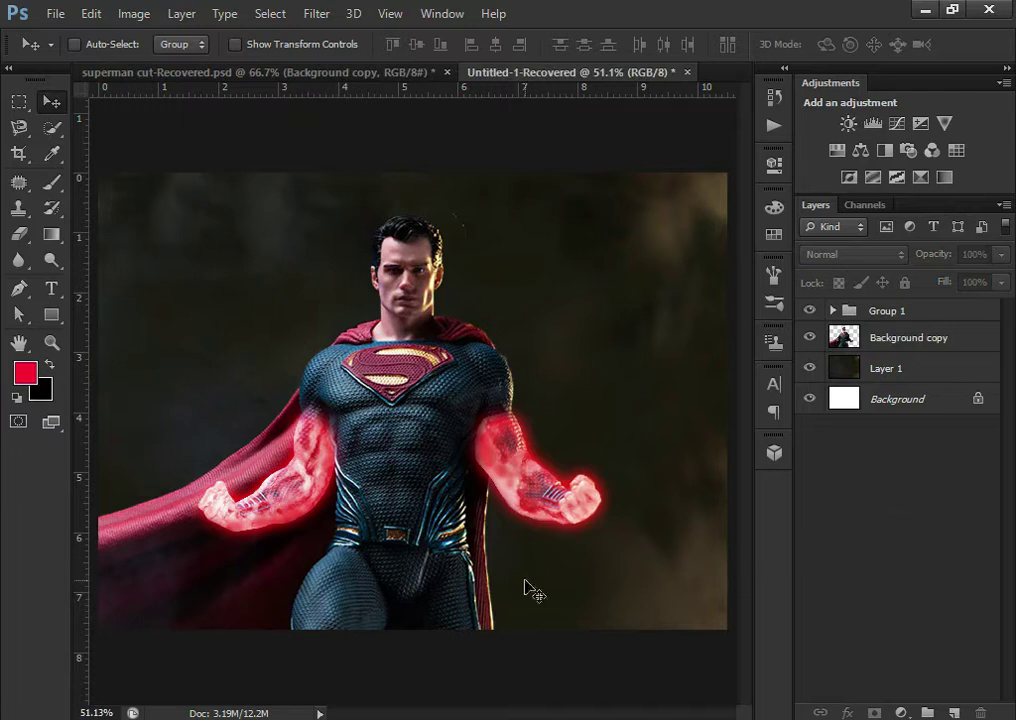
click(936, 339)
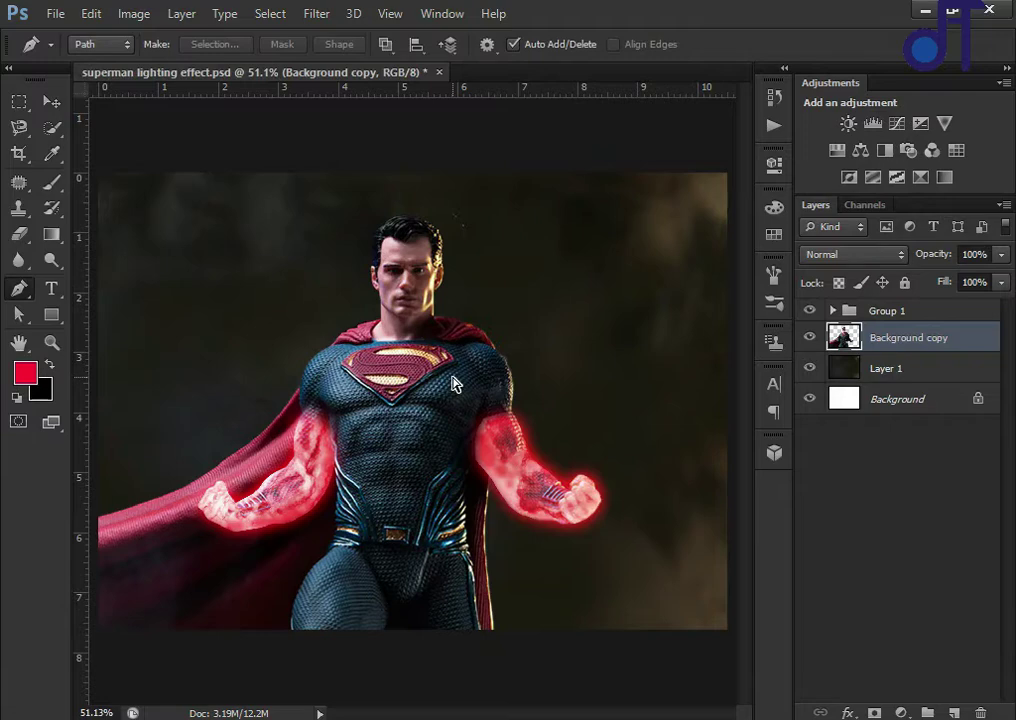
Zoom in and trace the chest emblem's outer outline with Pen anchor points, closing the path
key(ctrl+plus)
key(ctrl+plus)
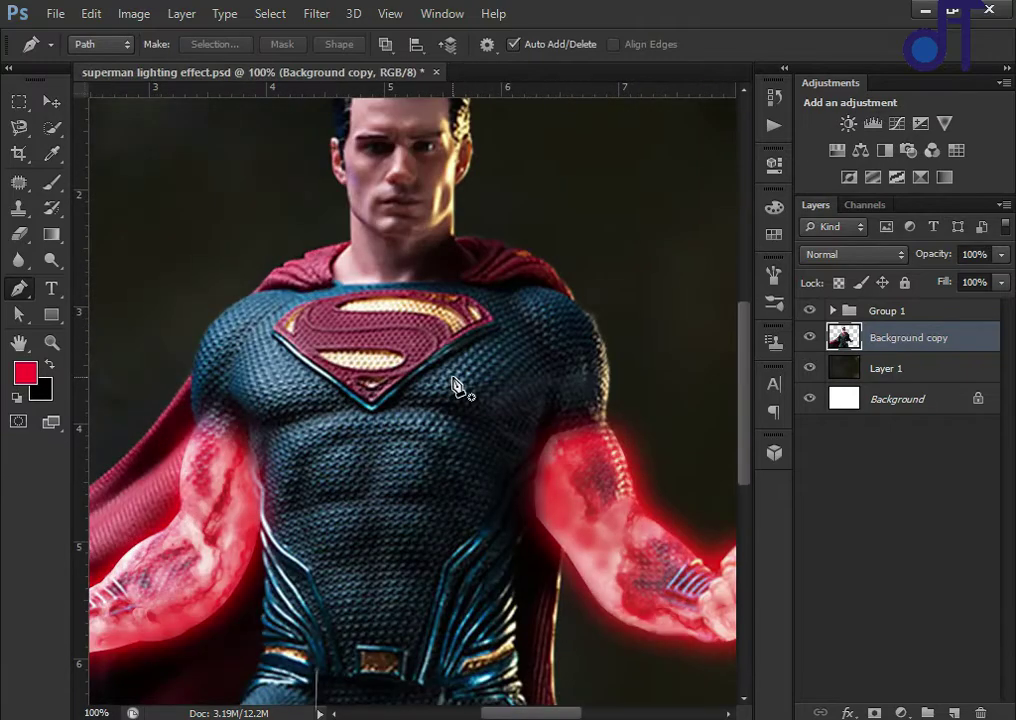
click(273, 330)
click(321, 370)
click(346, 389)
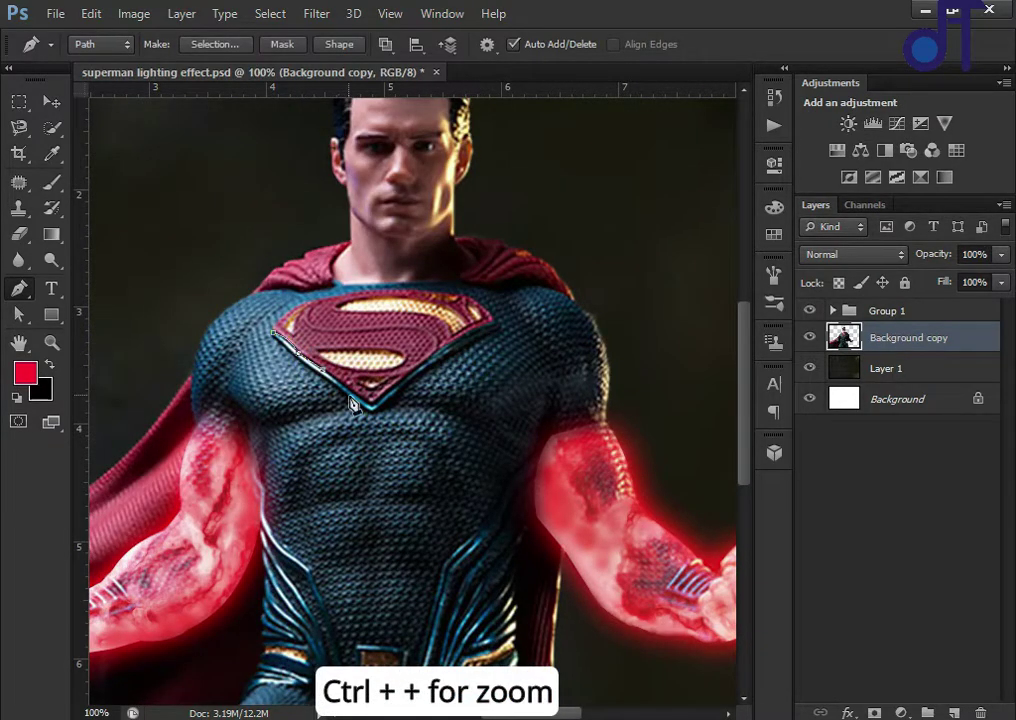
click(370, 404)
click(392, 386)
click(413, 370)
click(431, 356)
click(463, 333)
click(491, 322)
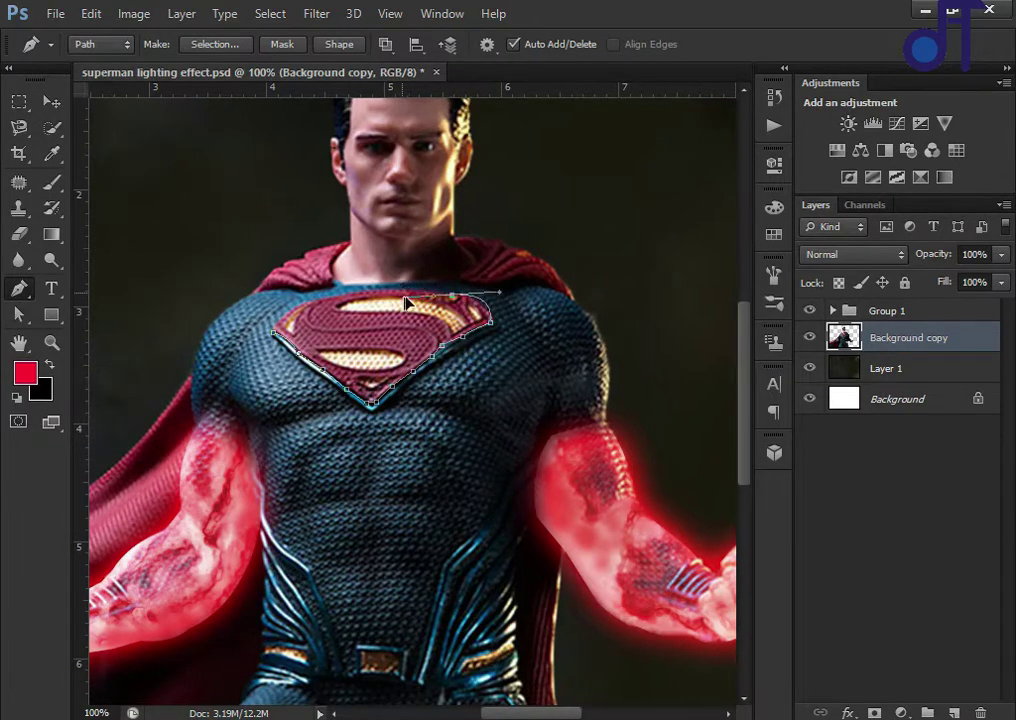
drag(478, 306, 457, 293)
click(272, 332)
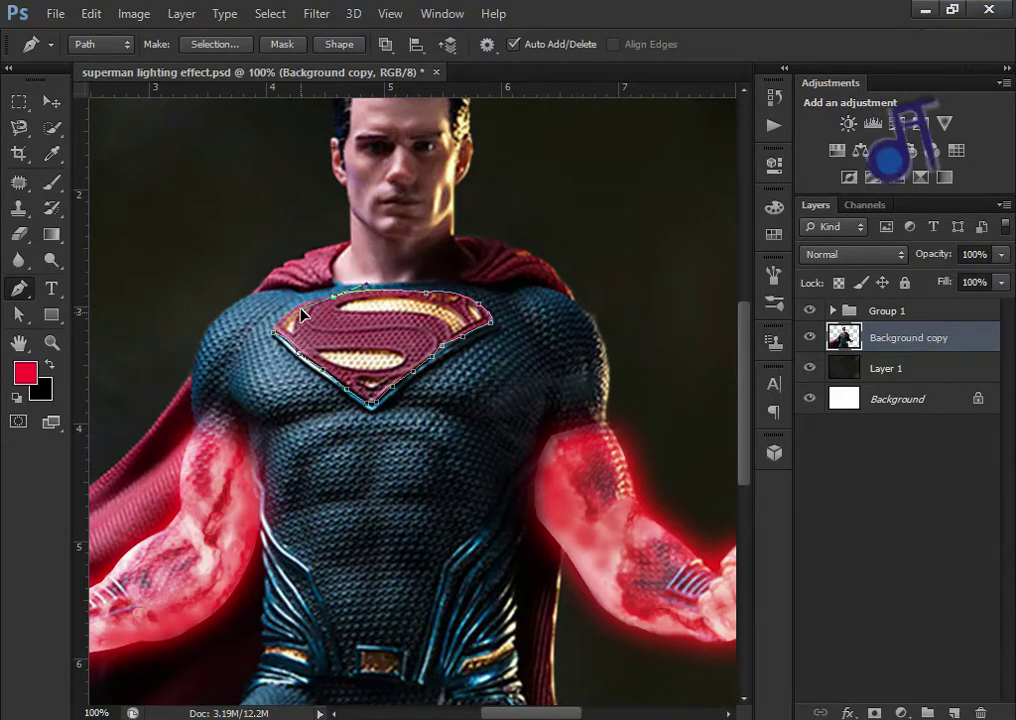
Add inner and top-edge curved path points on the emblem, then fit the image to screen
click(316, 350)
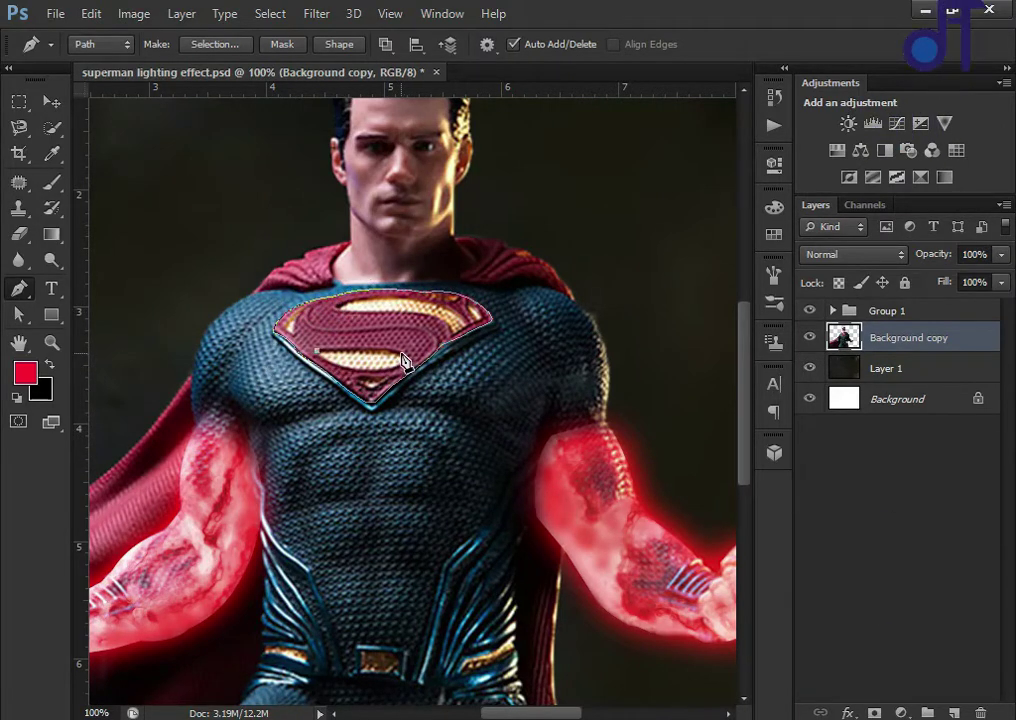
drag(403, 362, 405, 365)
click(335, 308)
click(385, 298)
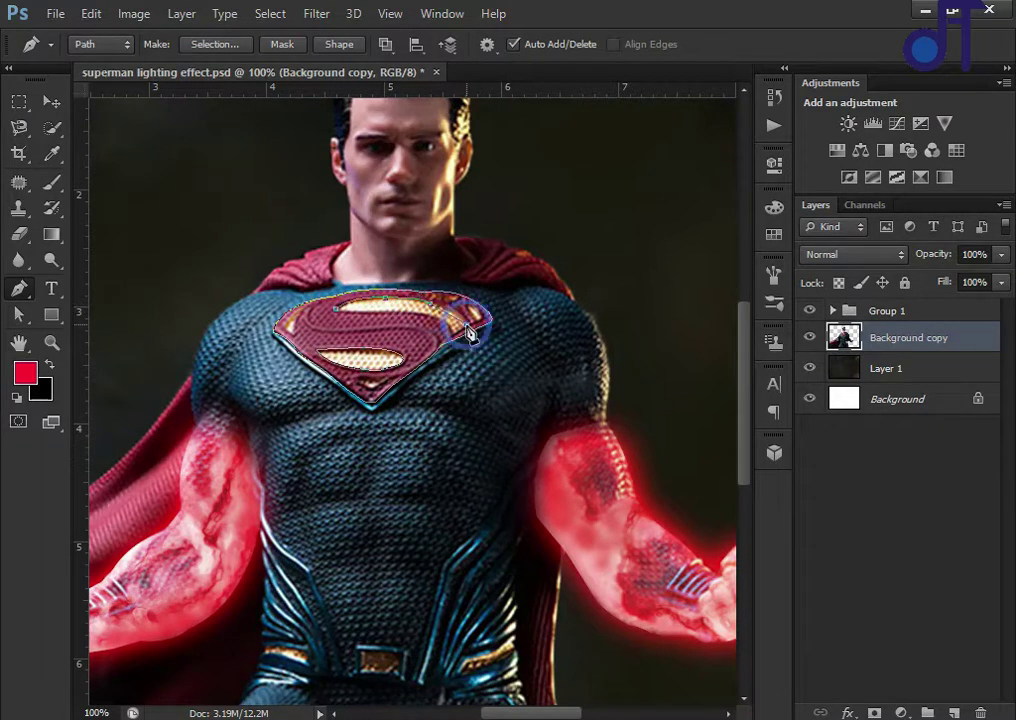
drag(460, 328, 392, 314)
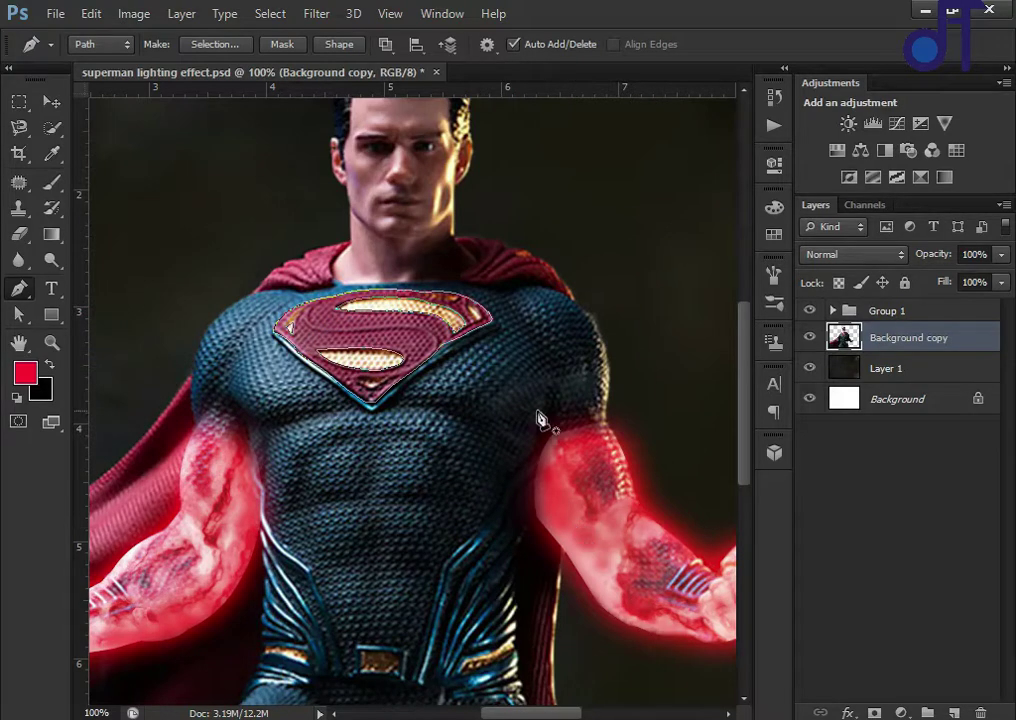
key(ctrl+0)
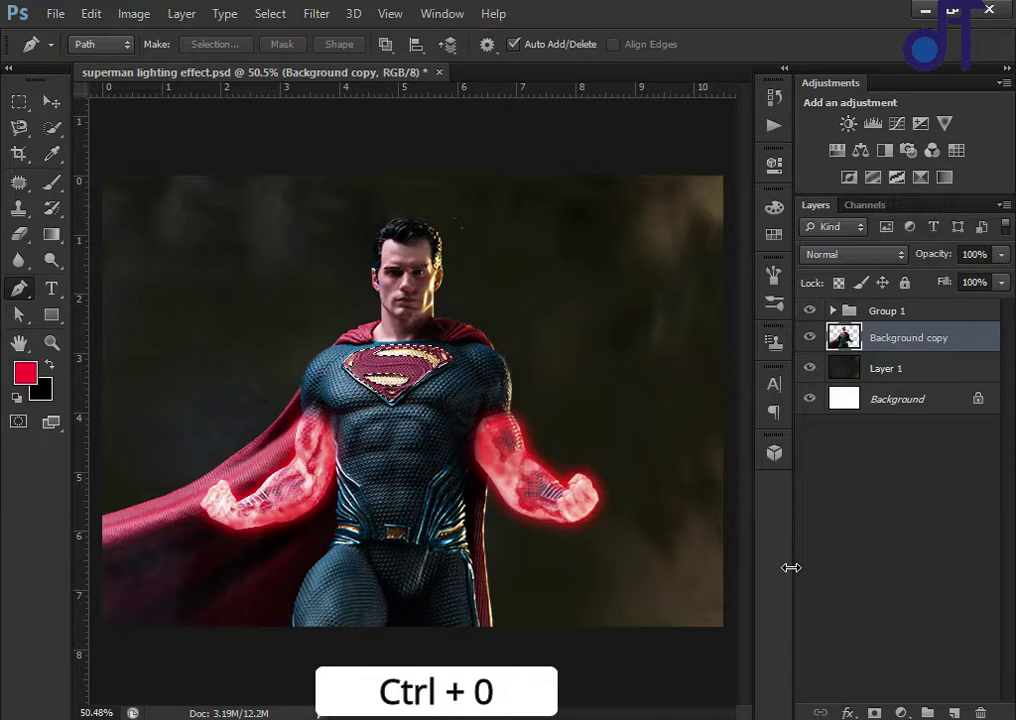
Copy the emblem onto new Layer 6 and locate the left hand group inside Group 1
key(ctrl+shift+alt+n)
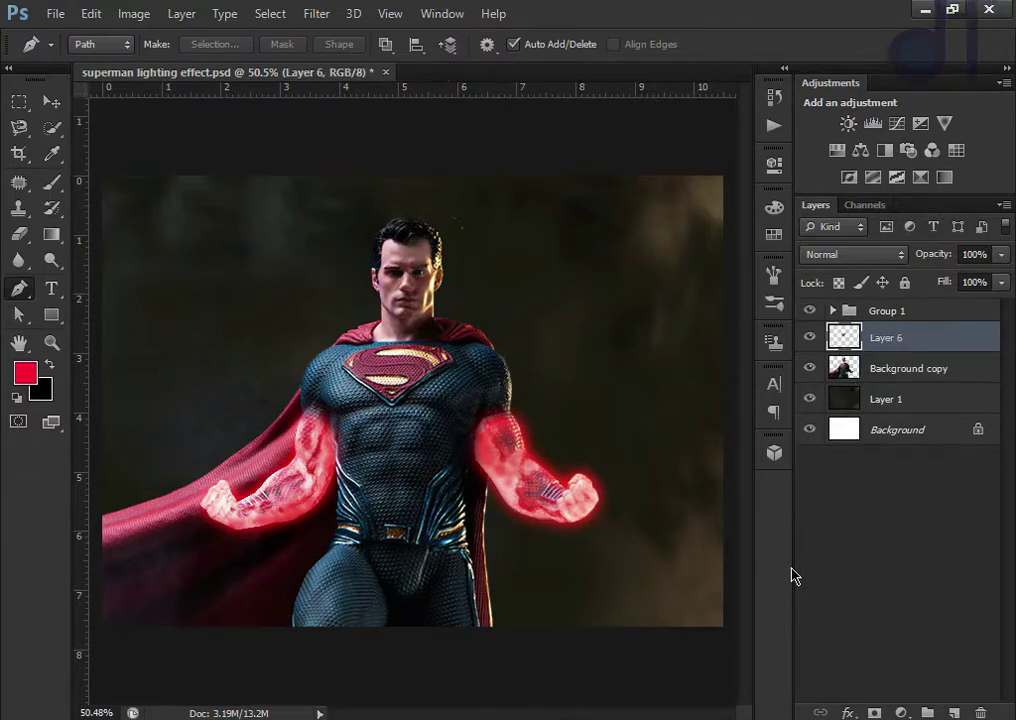
click(882, 370)
click(869, 313)
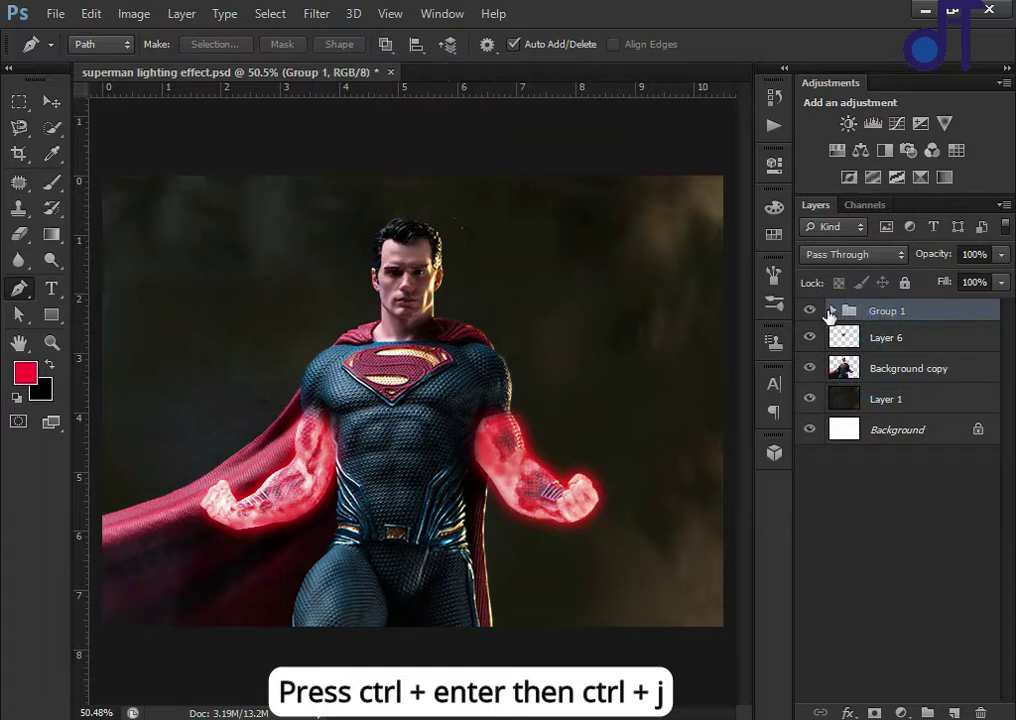
click(835, 311)
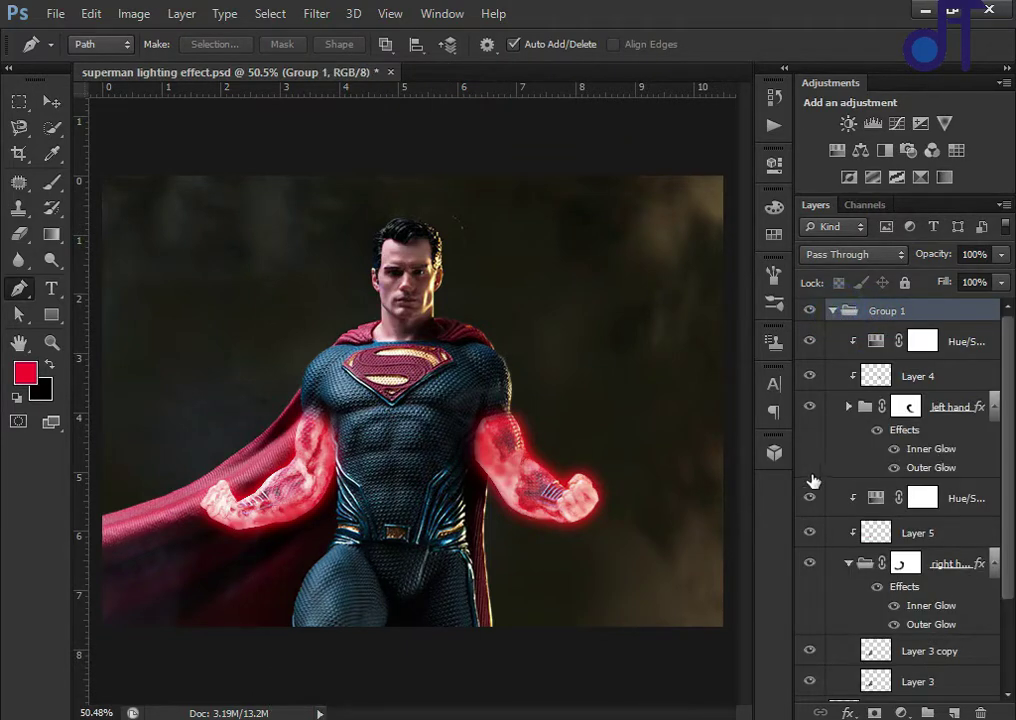
click(910, 407)
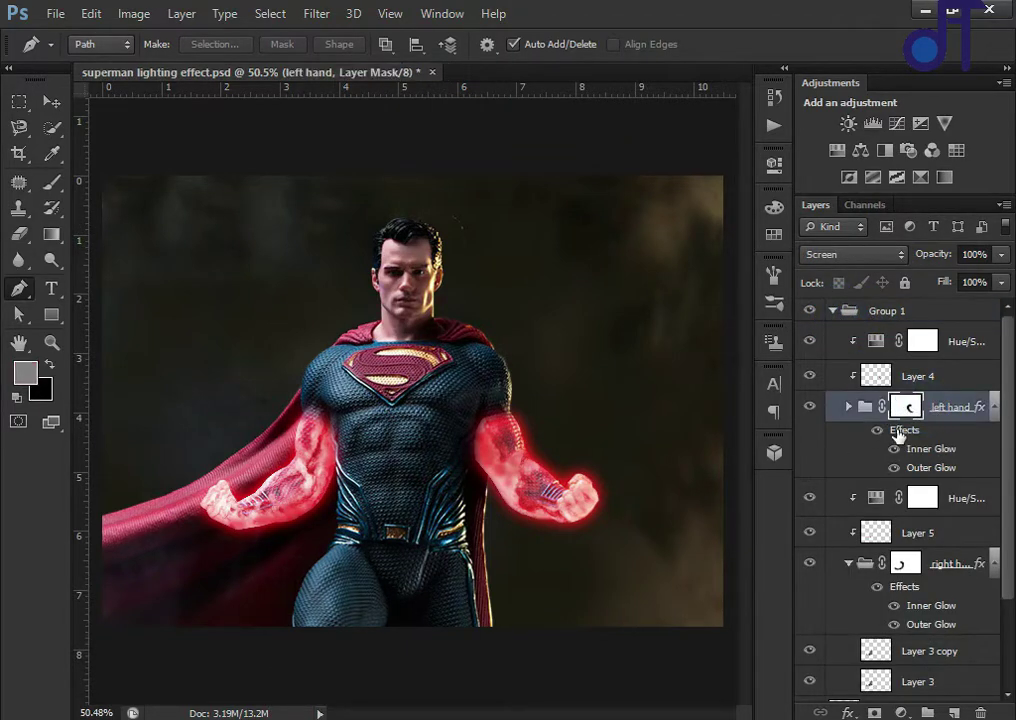
Copy the left hand group's red inner and outer glow layer style
right_click(906, 406)
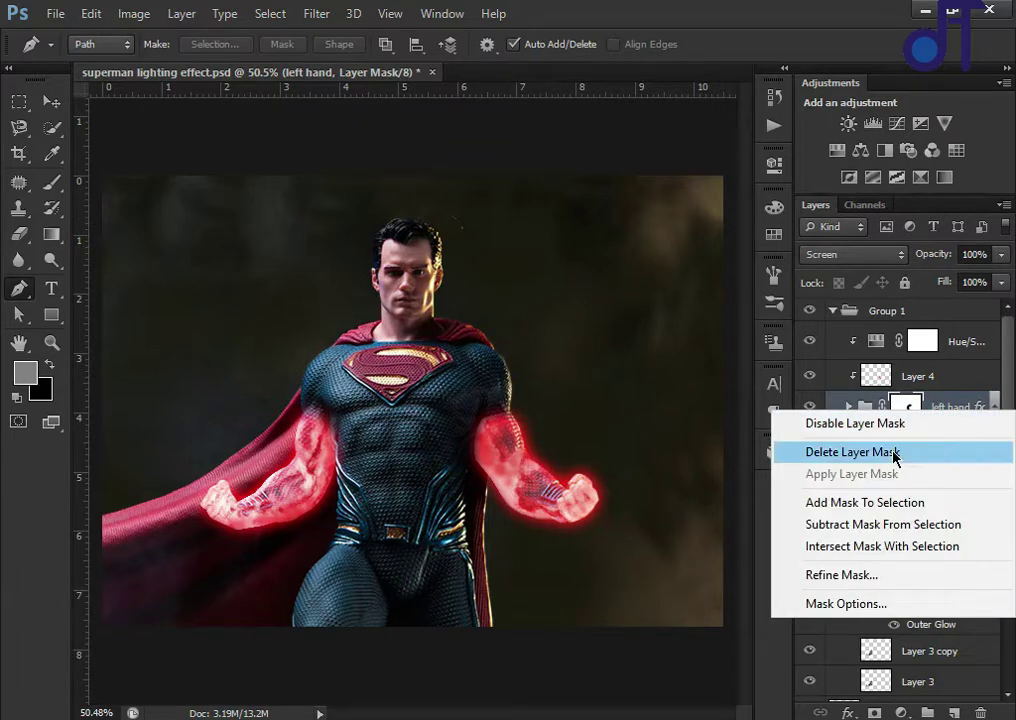
click(952, 403)
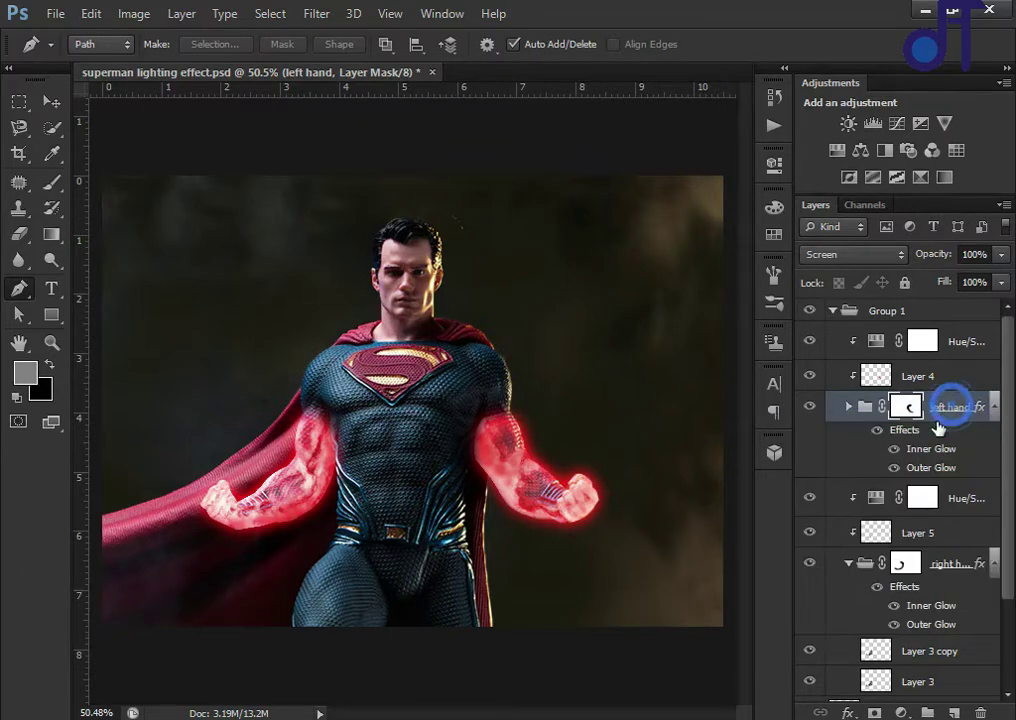
click(930, 422)
right_click(928, 415)
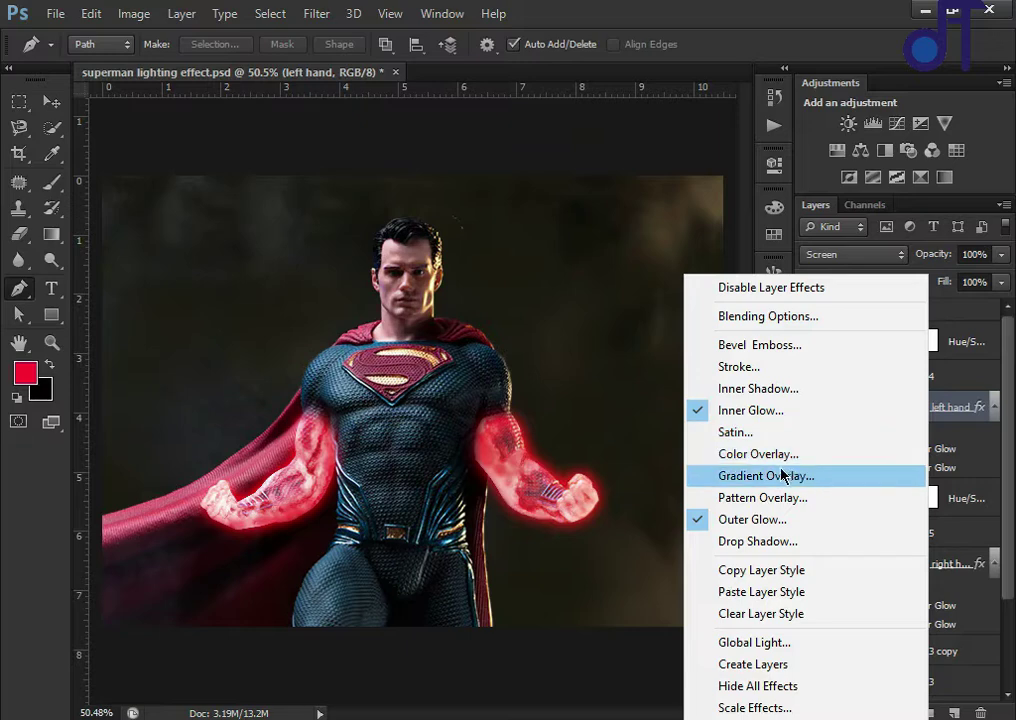
click(763, 570)
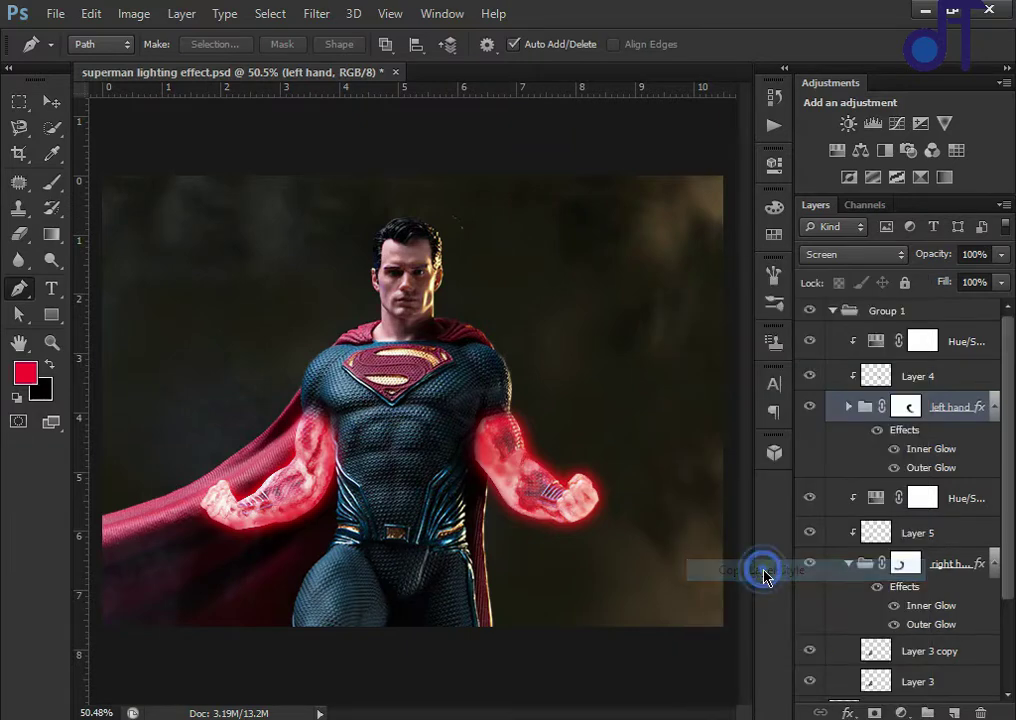
Paste the red glow layer style onto Layer 6
click(833, 311)
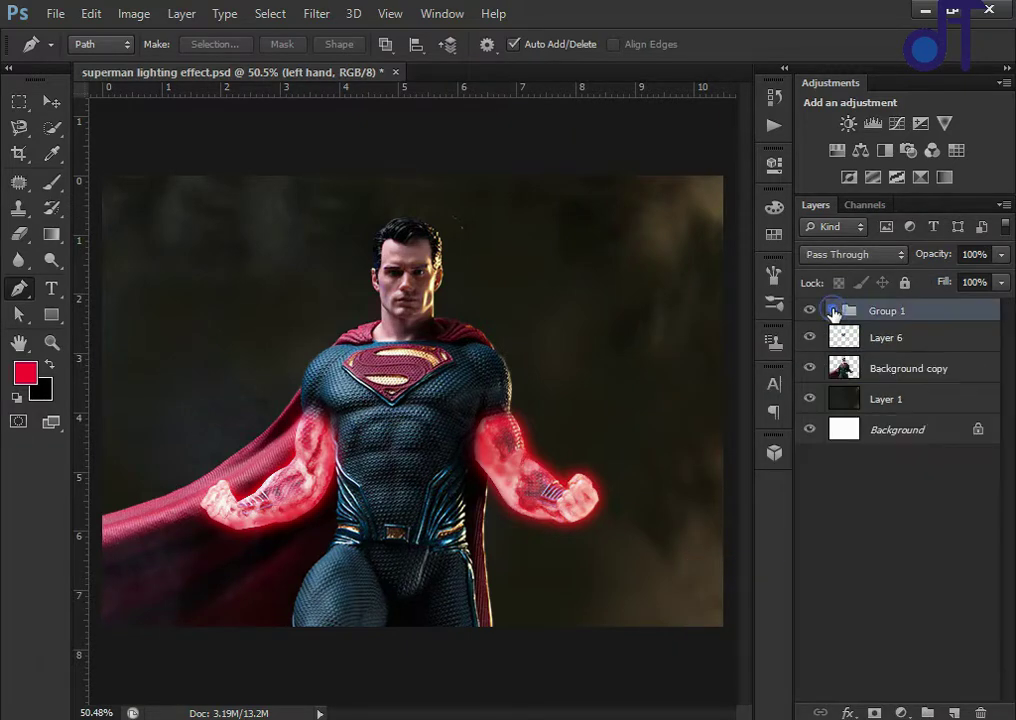
click(890, 345)
right_click(890, 346)
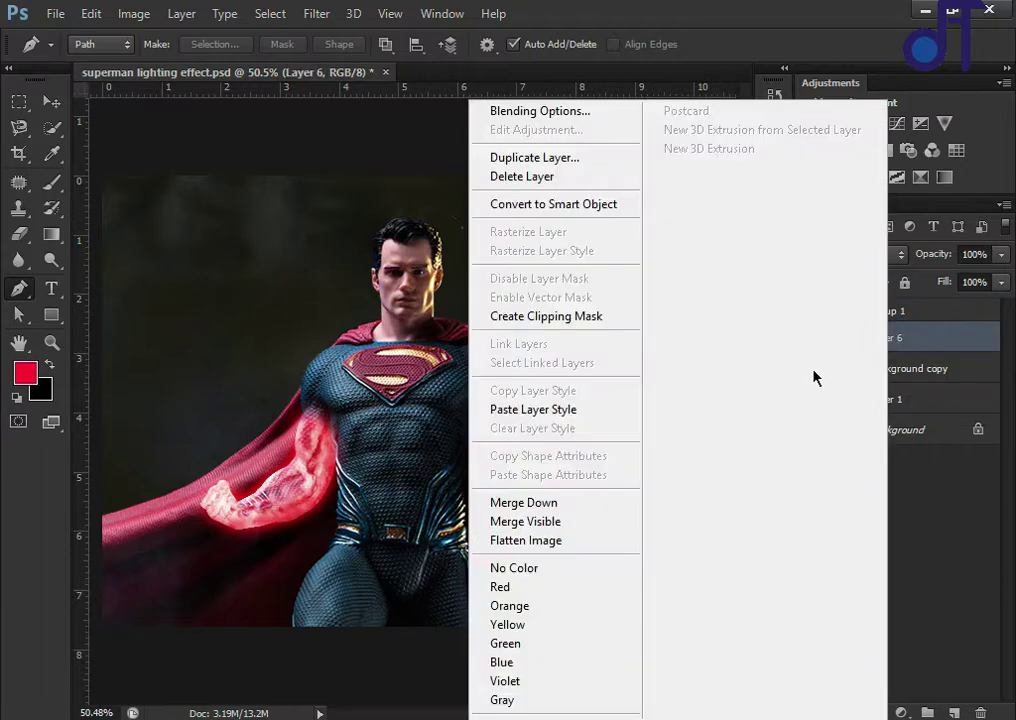
click(610, 412)
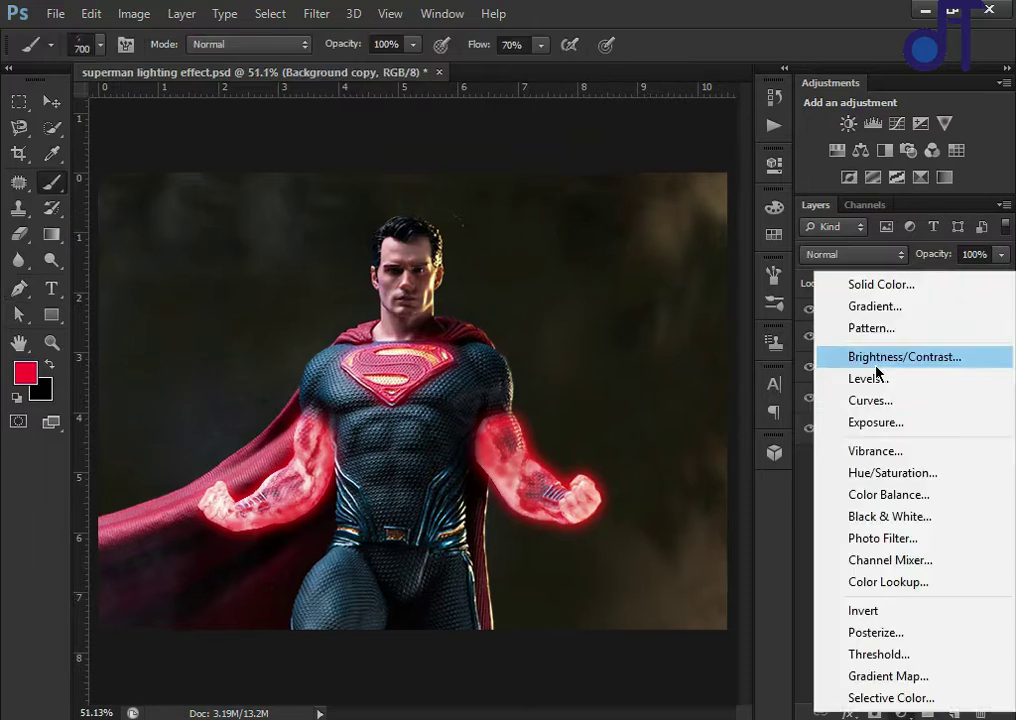
Add a Channel Mixer adjustment clipped to the Background copy layer
click(850, 560)
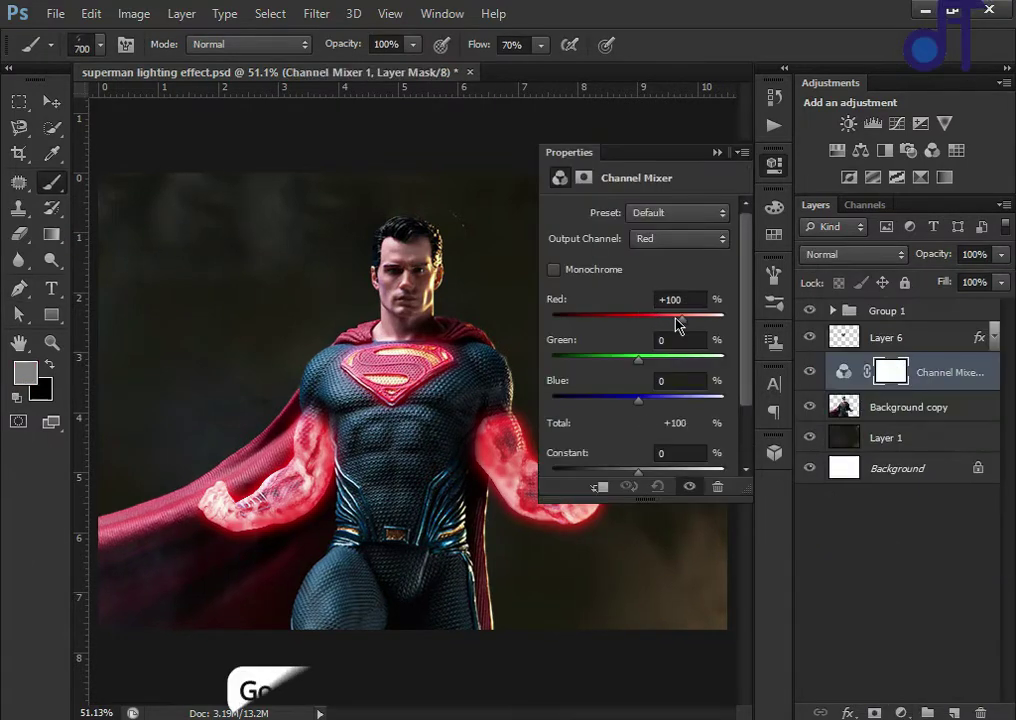
mouse_move(681, 318)
mouse_down()
mouse_move(670, 318)
mouse_move(690, 318)
mouse_up()
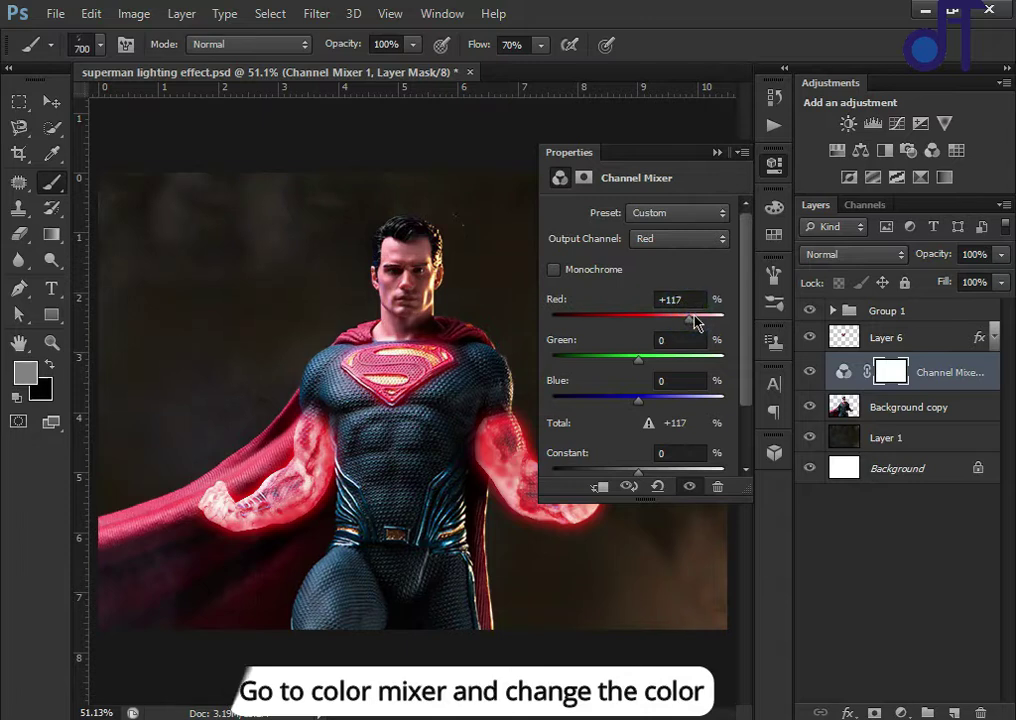
click(643, 356)
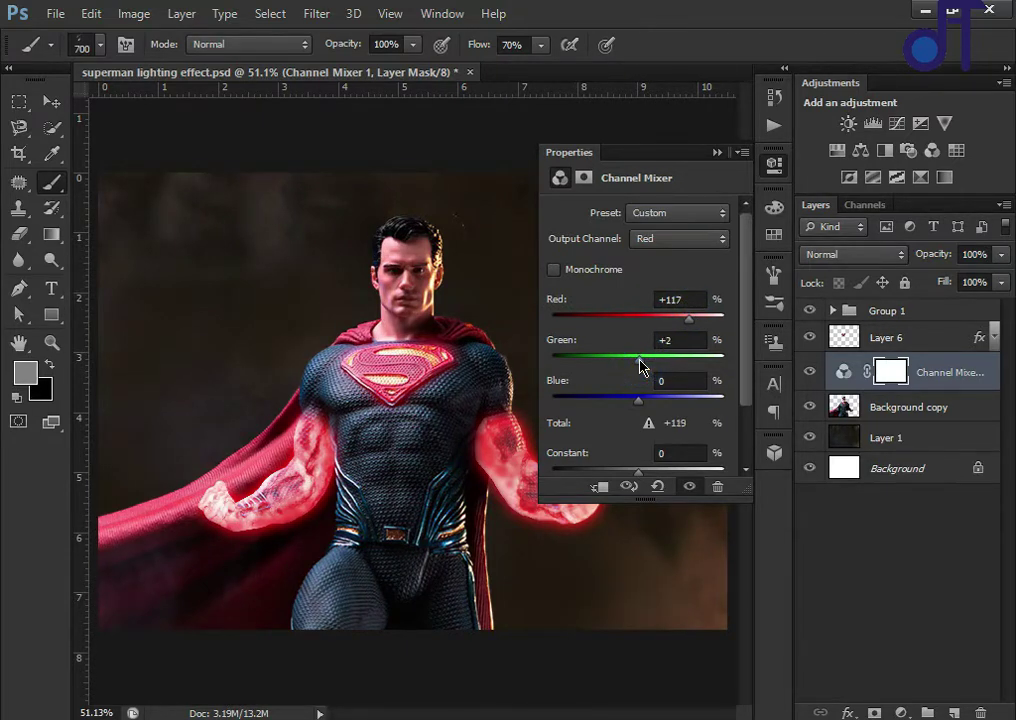
click(598, 487)
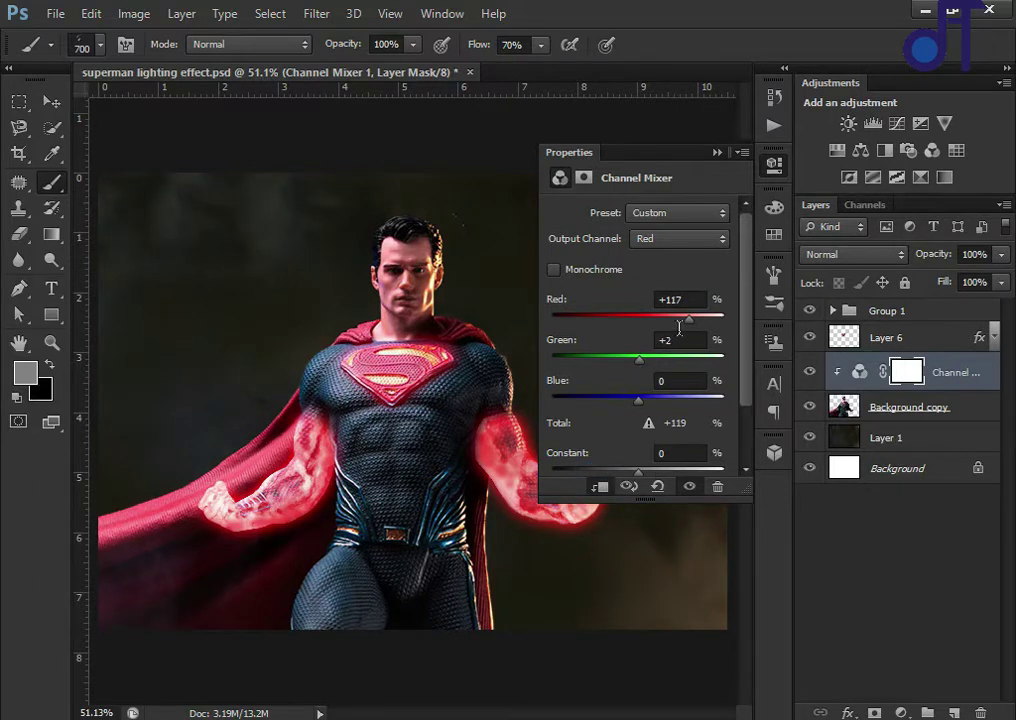
Set the Channel Mixer red output to Red +117, Green +5, Blue +11
click(643, 399)
drag(679, 322, 690, 322)
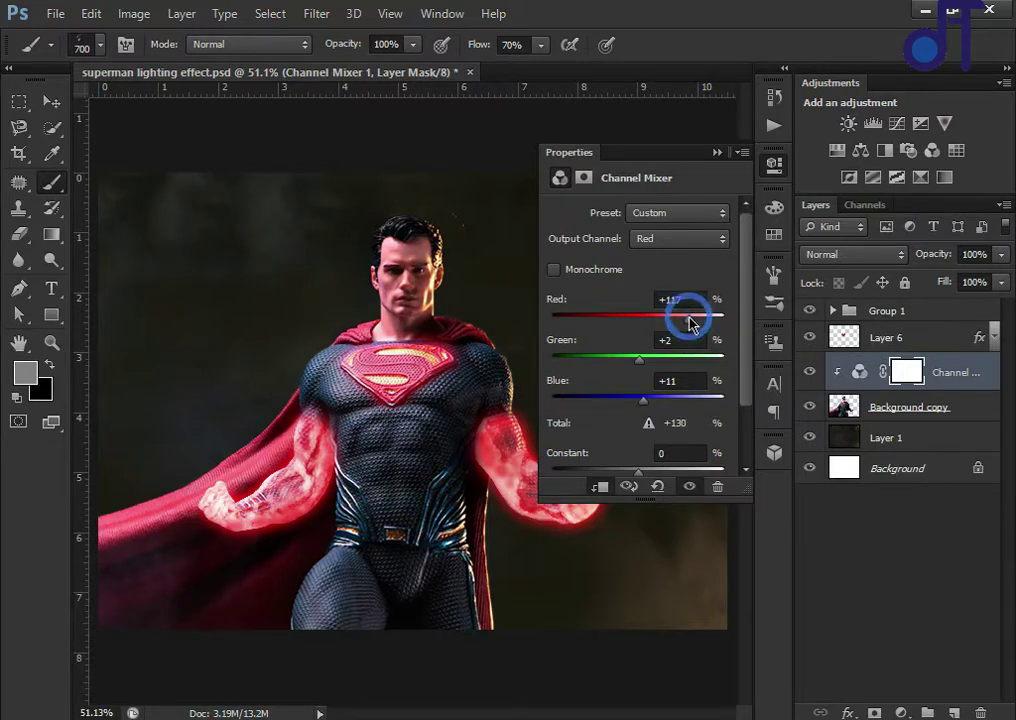
drag(686, 322, 690, 325)
drag(641, 361, 641, 361)
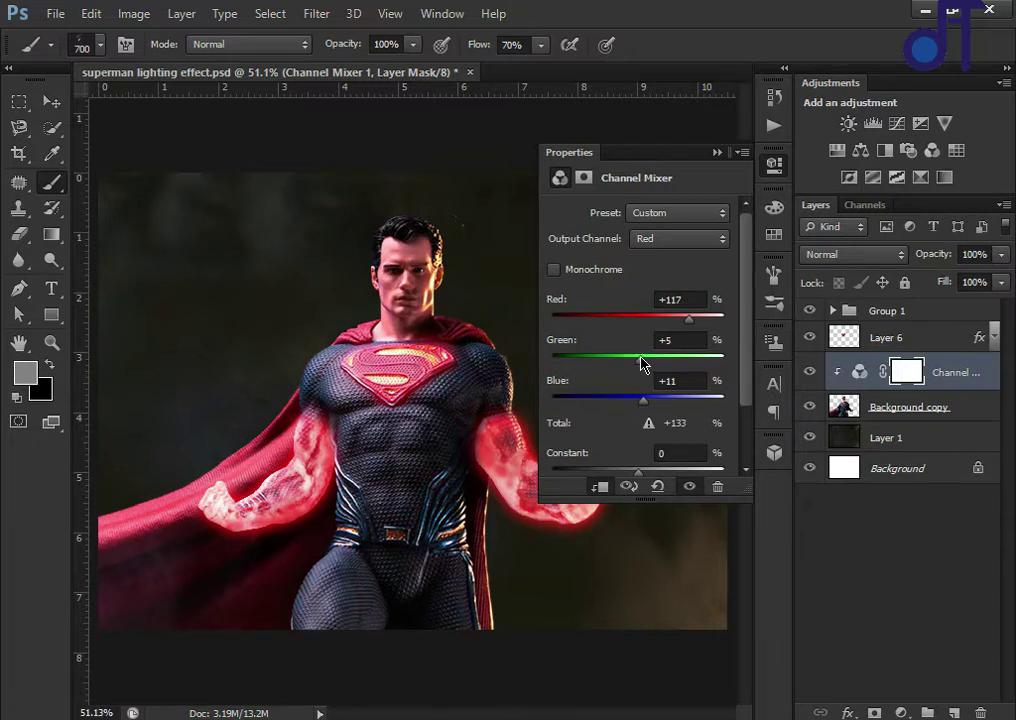
drag(644, 403, 649, 401)
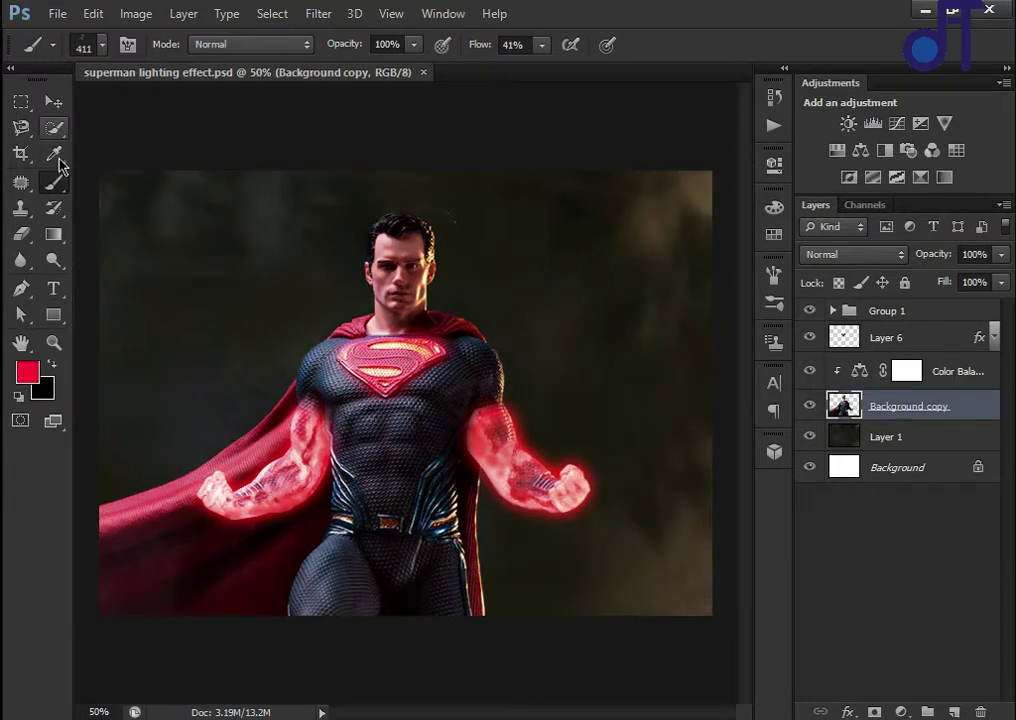
Reselect the Background copy layer and switch to the Brush tool
click(53, 102)
click(925, 405)
click(884, 431)
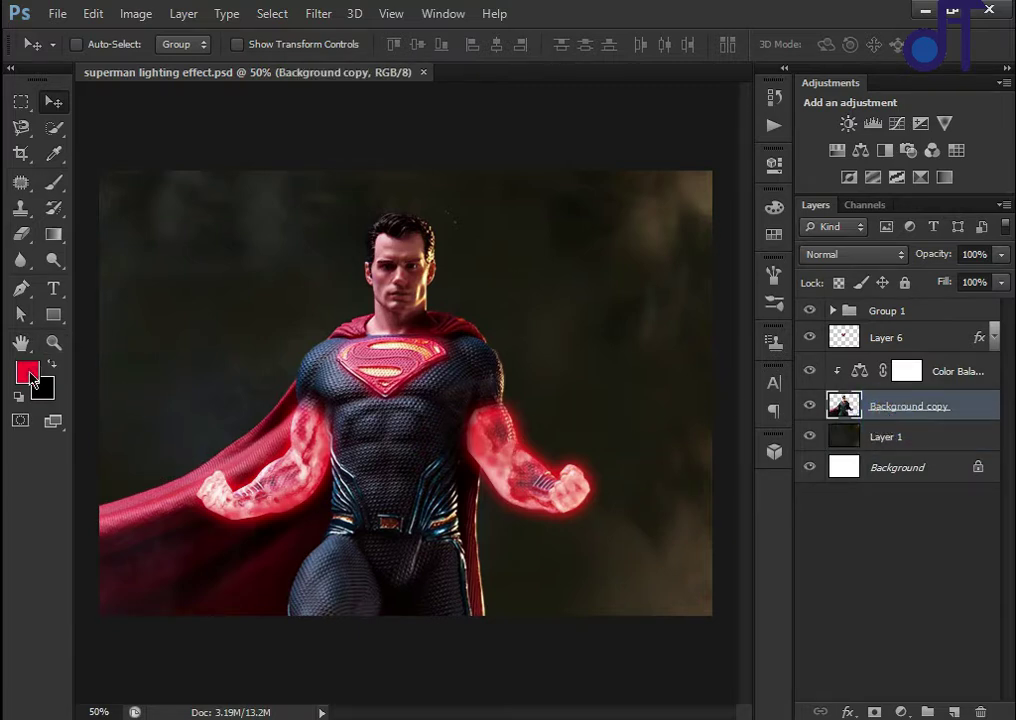
click(53, 185)
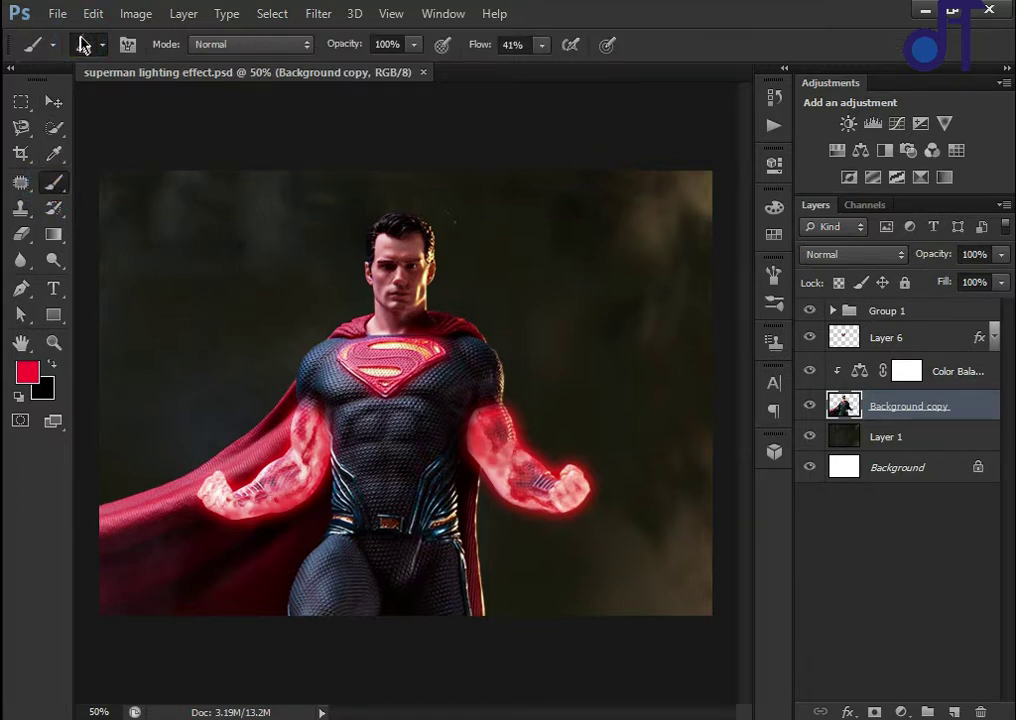
Load the 4307 lightning-bolt brush at 277 px and make the Color Balance layer active
right_click(392, 571)
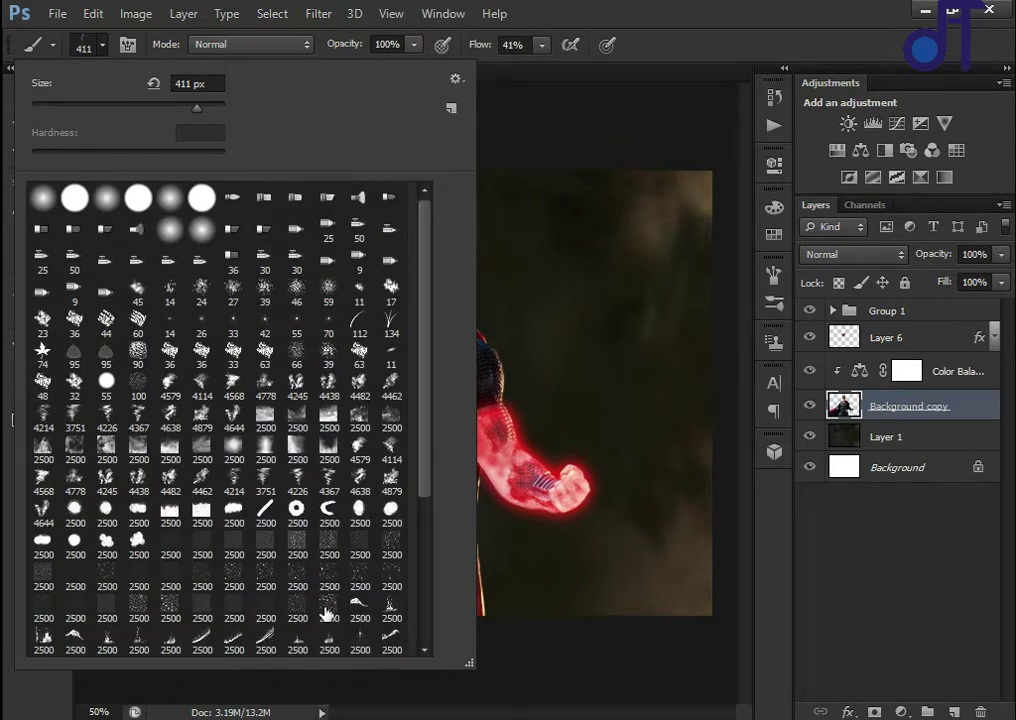
scroll(330, 610, down, 1)
scroll(362, 596, down, 2)
scroll(362, 596, down, 1)
scroll(360, 600, down, 2)
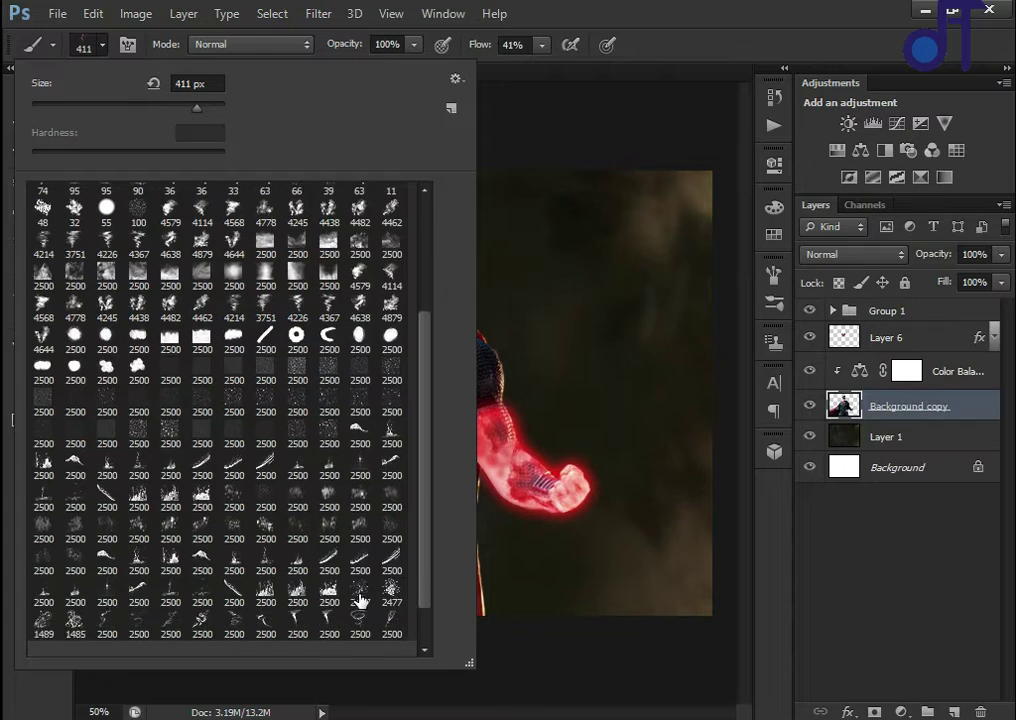
scroll(363, 597, down, 1)
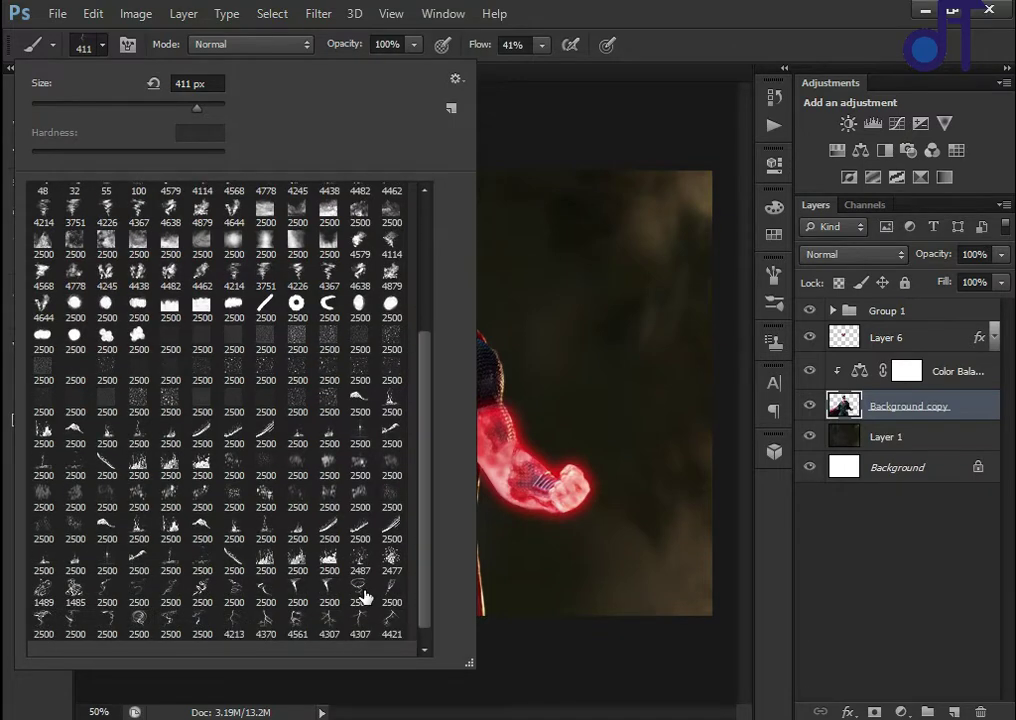
scroll(368, 607, down, 1)
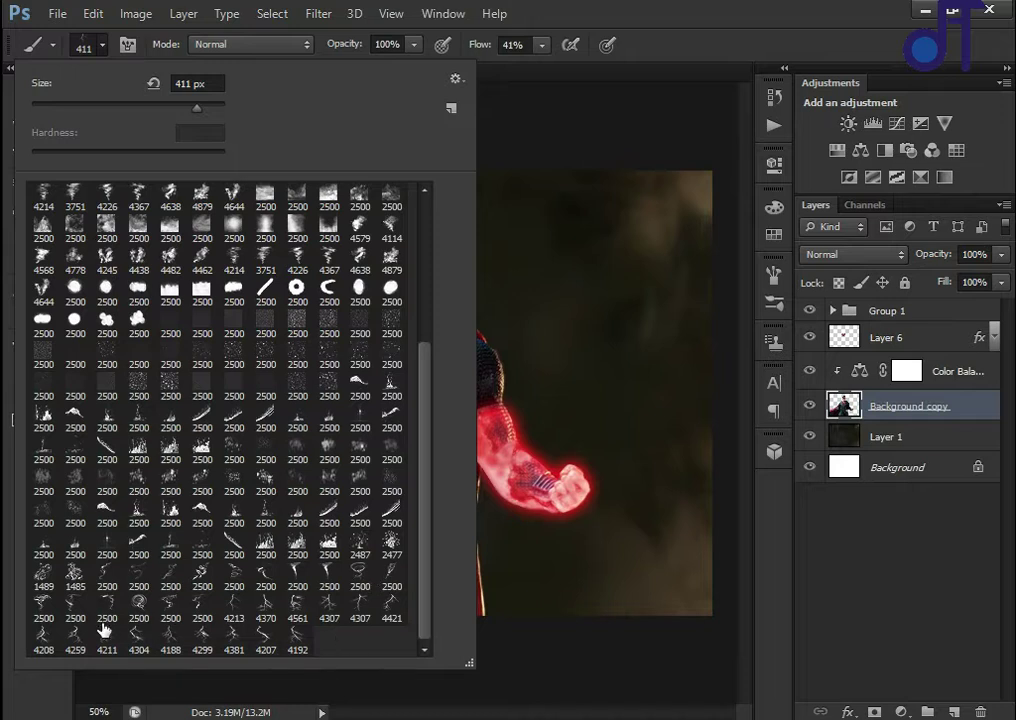
click(331, 607)
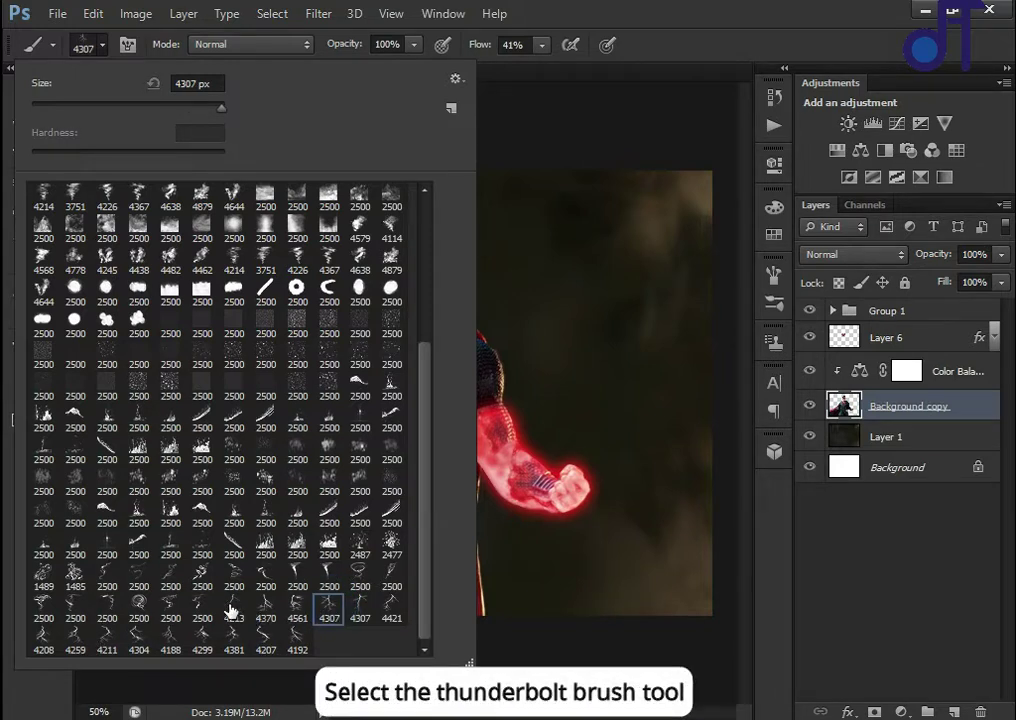
text(277)
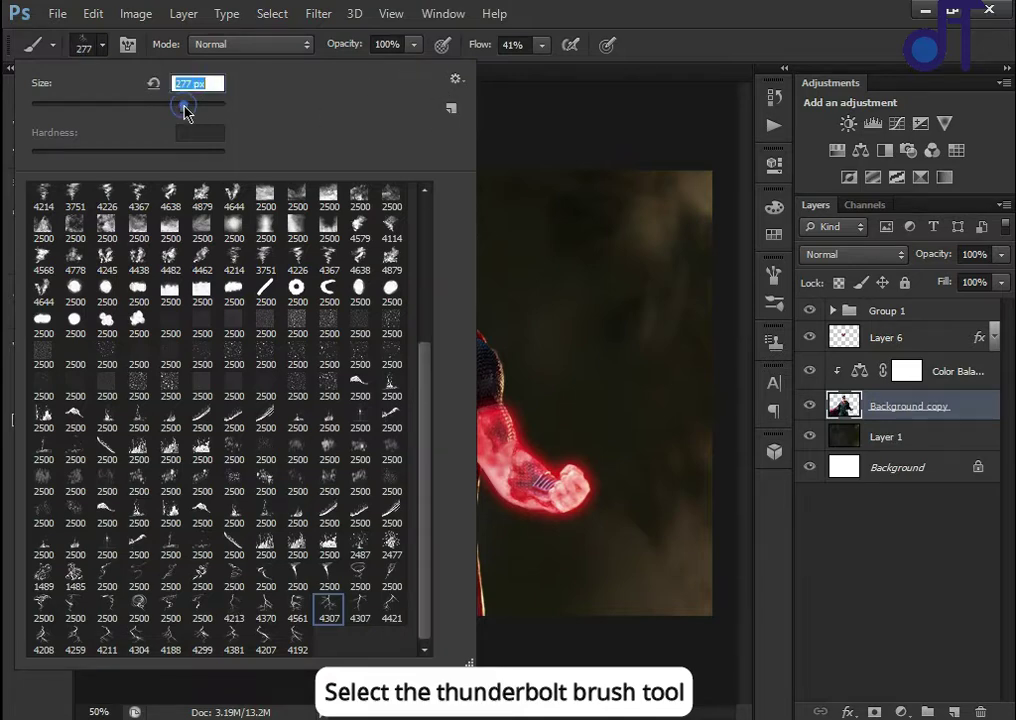
key(Return)
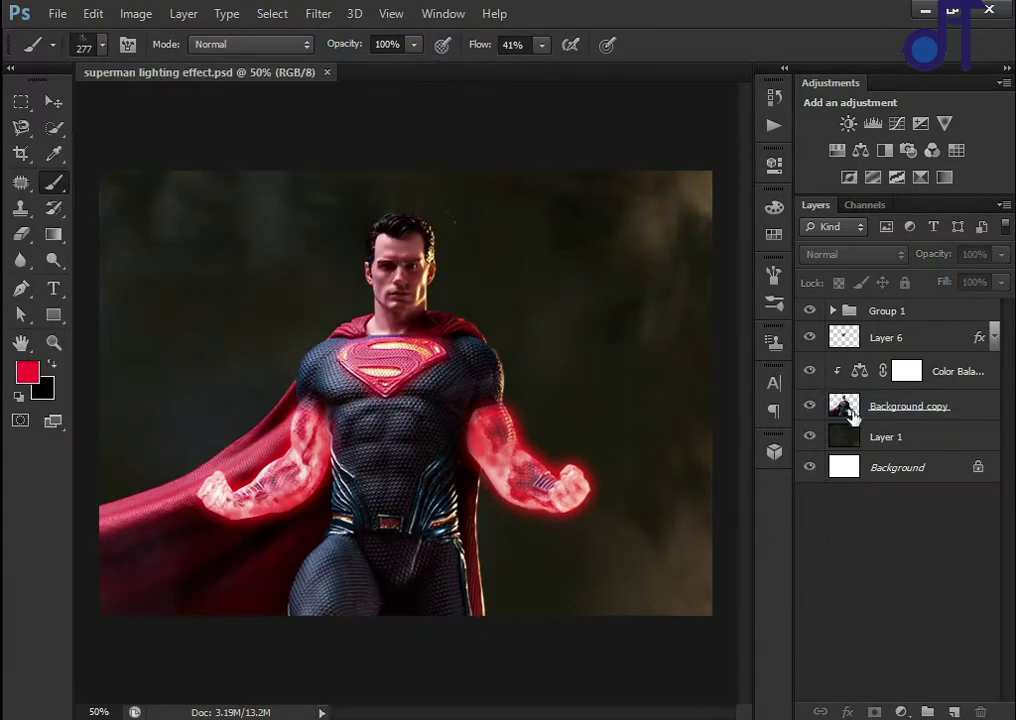
click(852, 415)
click(941, 374)
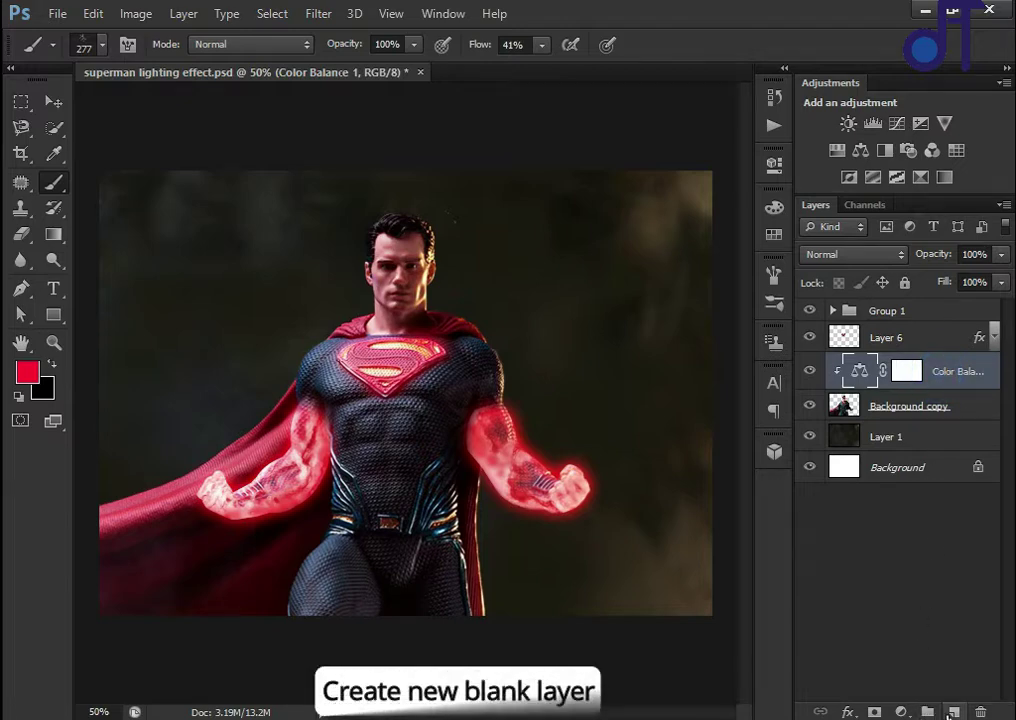
Paint a red lightning bolt on a new layer with raised flow and move it beside the right fist
click(954, 712)
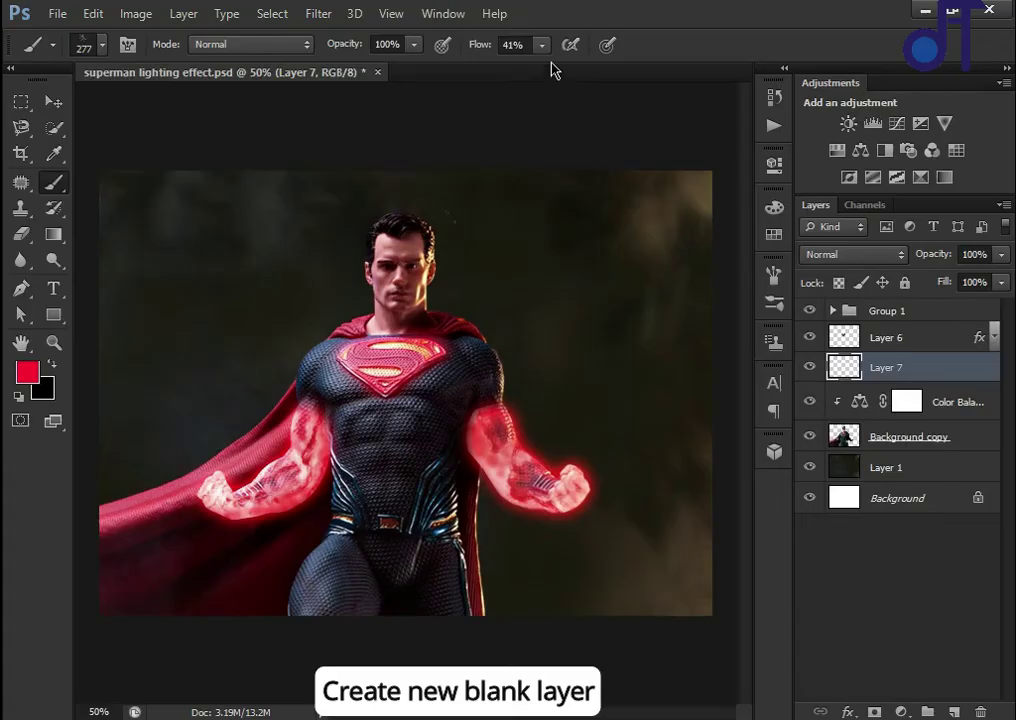
click(541, 44)
drag(541, 68, 551, 70)
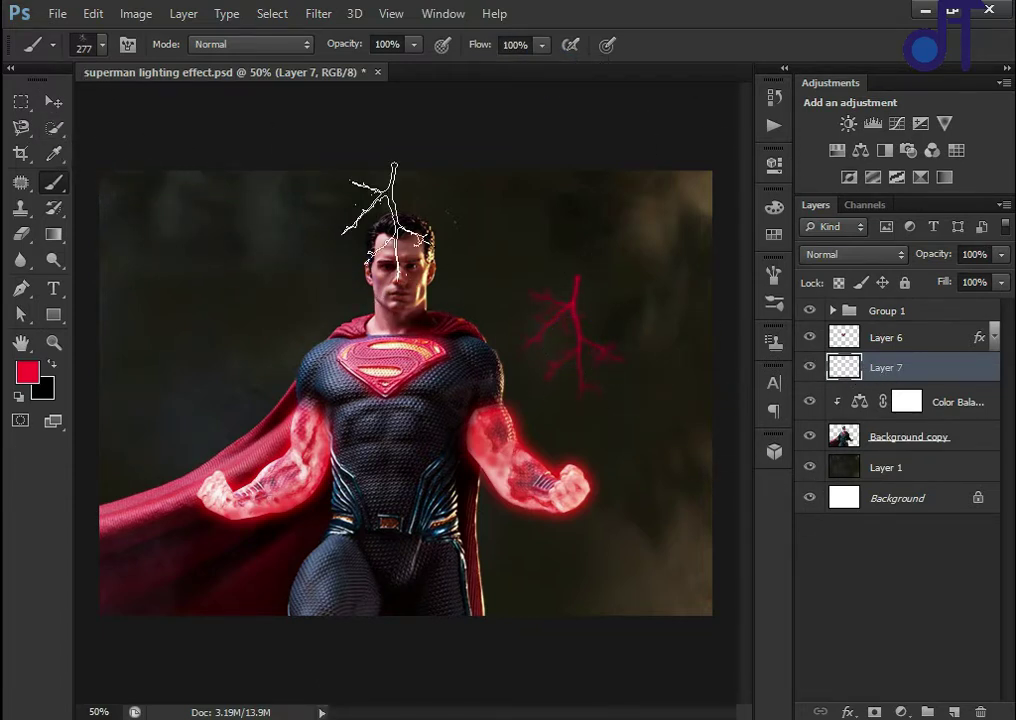
click(52, 104)
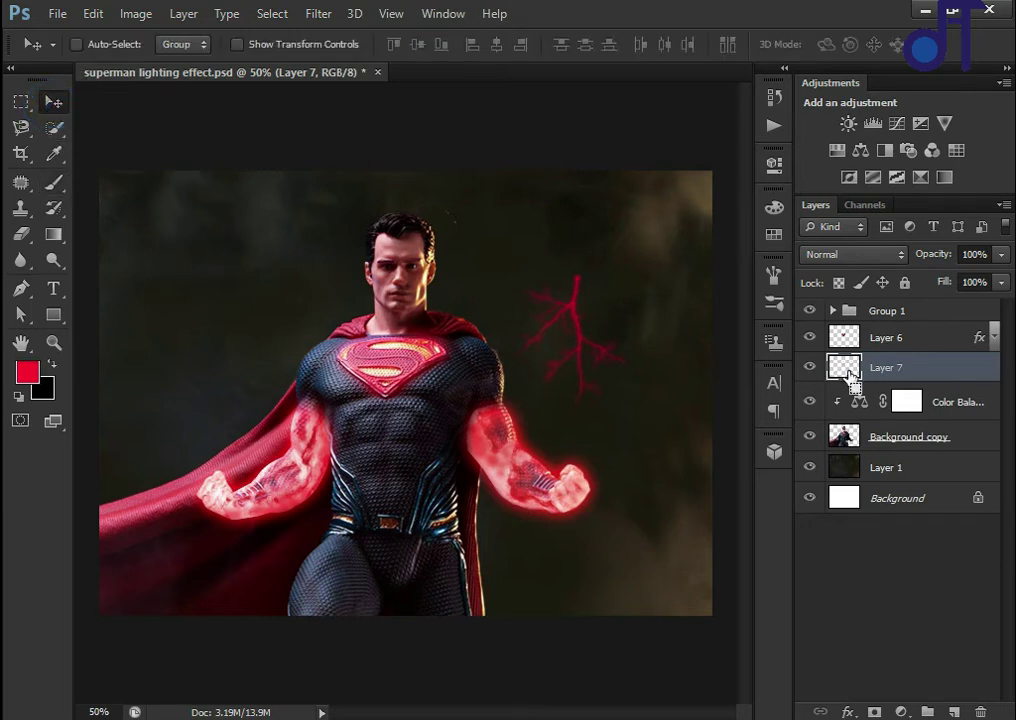
mouse_move(565, 358)
mouse_down()
mouse_move(565, 570)
mouse_move(551, 573)
mouse_up()
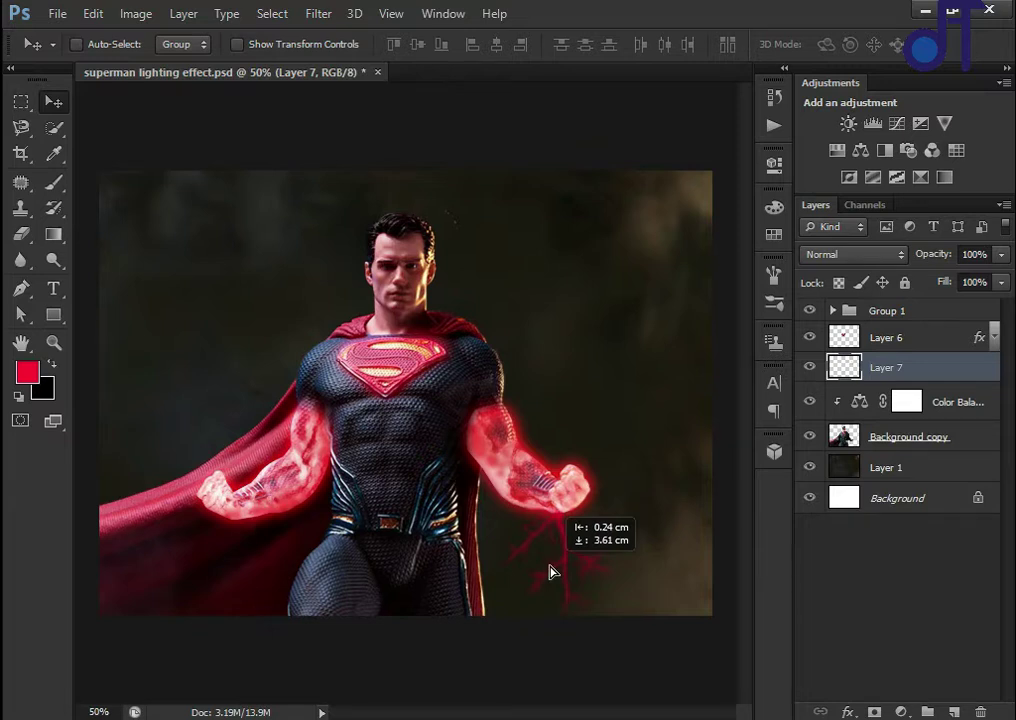
drag(551, 573, 595, 486)
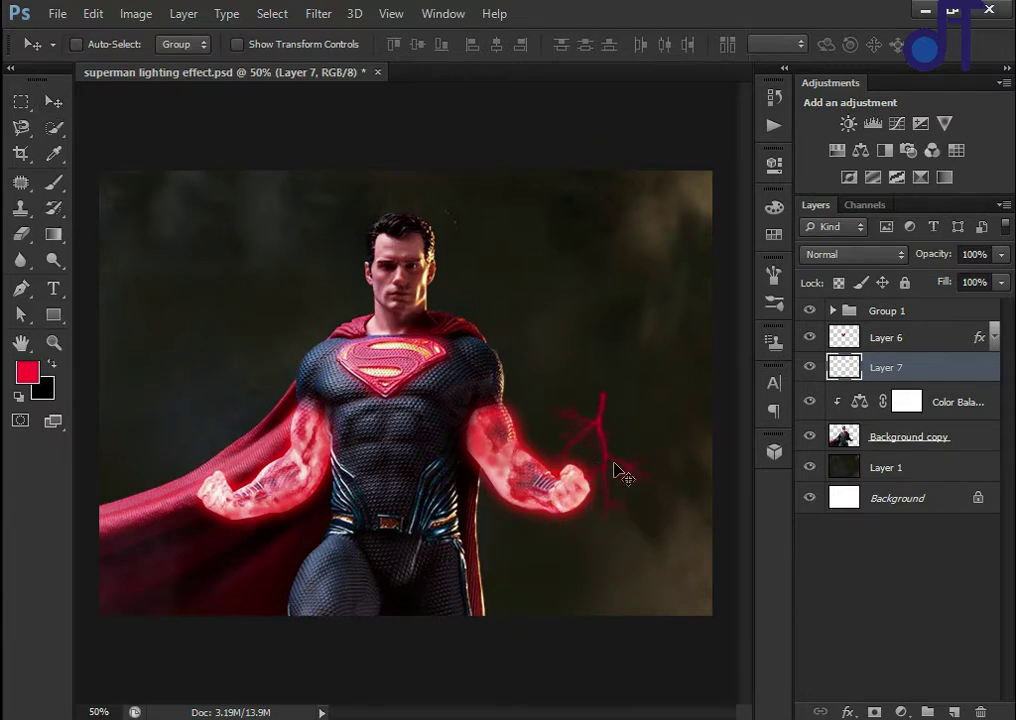
Rotate the bolt to branch from the right fist, then duplicate Layer 7
key(ctrl+t)
mouse_move(670, 387)
mouse_down()
mouse_move(555, 548)
mouse_move(467, 474)
mouse_up()
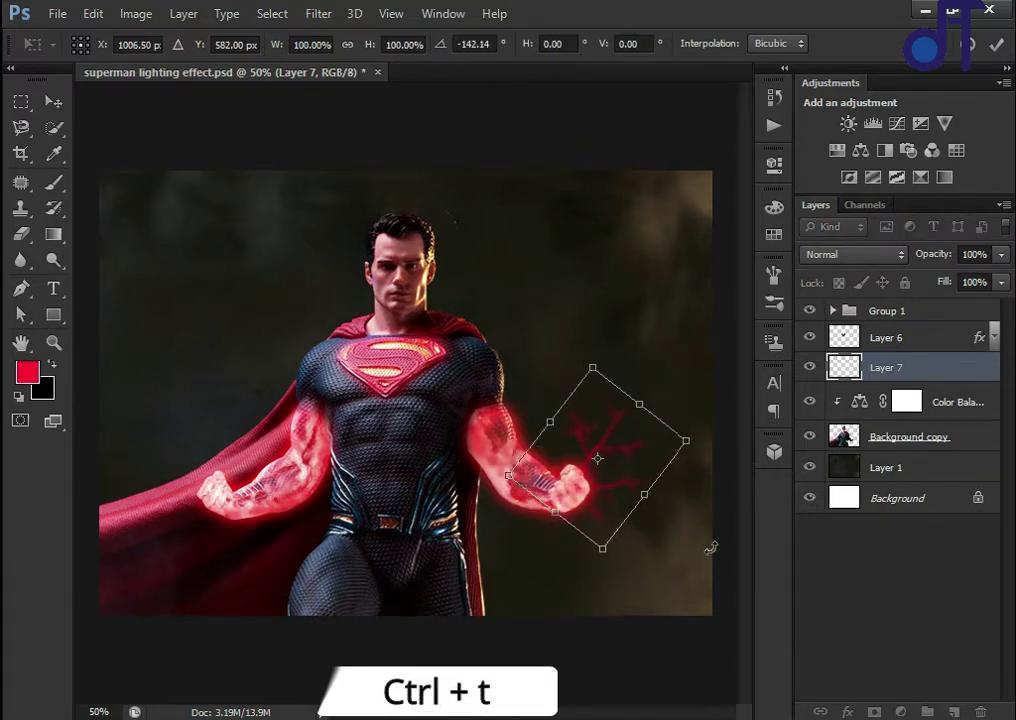
key(Return)
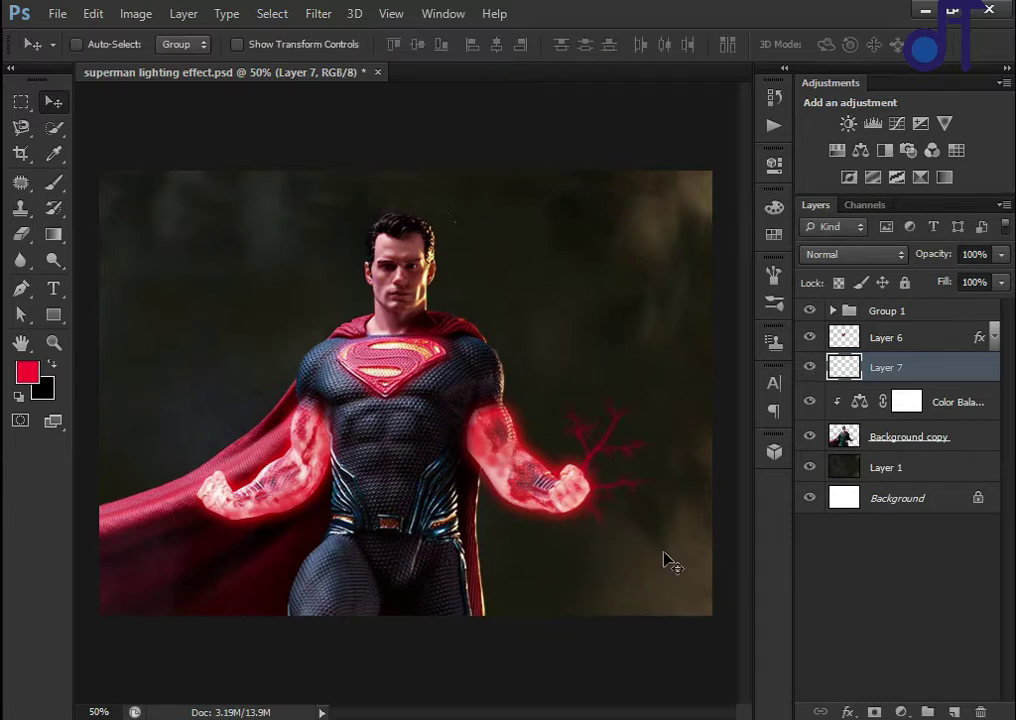
drag(625, 484, 631, 490)
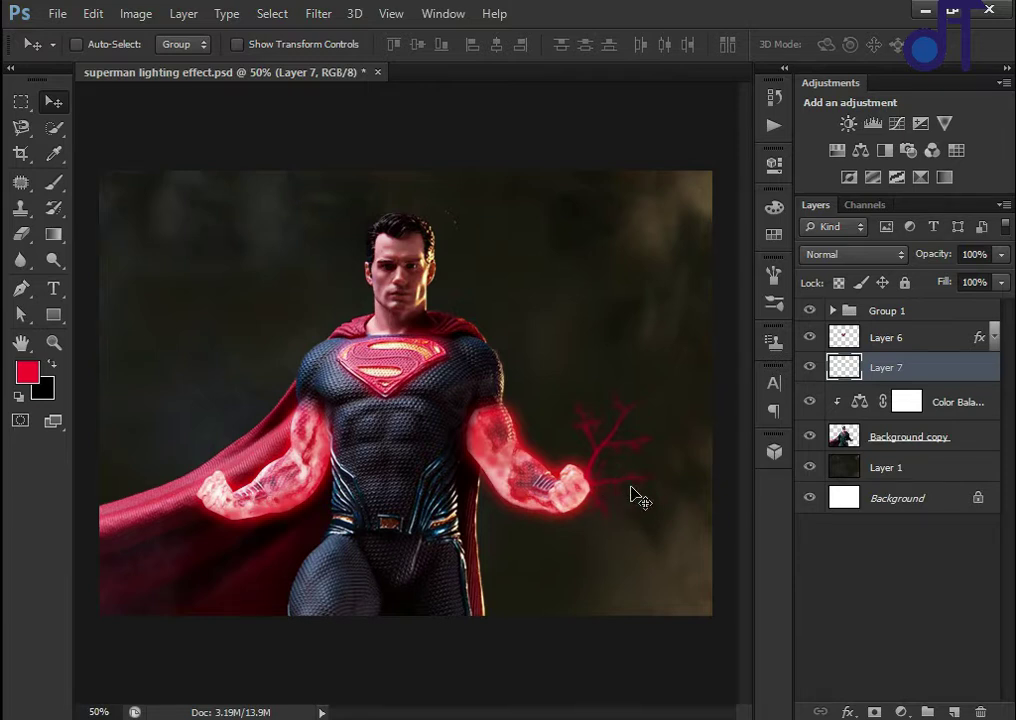
key(ctrl+j)
key(ctrl+t)
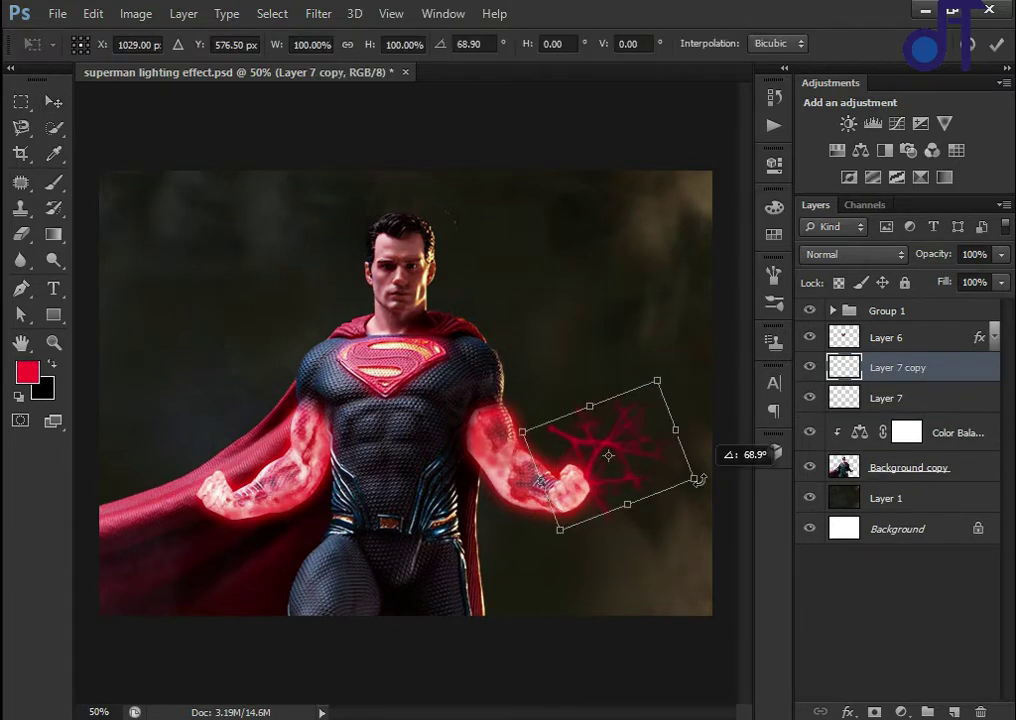
Rotate and reposition two more bolt copies around the right fist
drag(690, 500, 730, 465)
key(Return)
mouse_move(615, 505)
mouse_down()
mouse_move(653, 553)
mouse_move(582, 580)
mouse_move(567, 510)
mouse_up()
key(ctrl+j)
key(ctrl+t)
drag(644, 438, 597, 566)
key(Return)
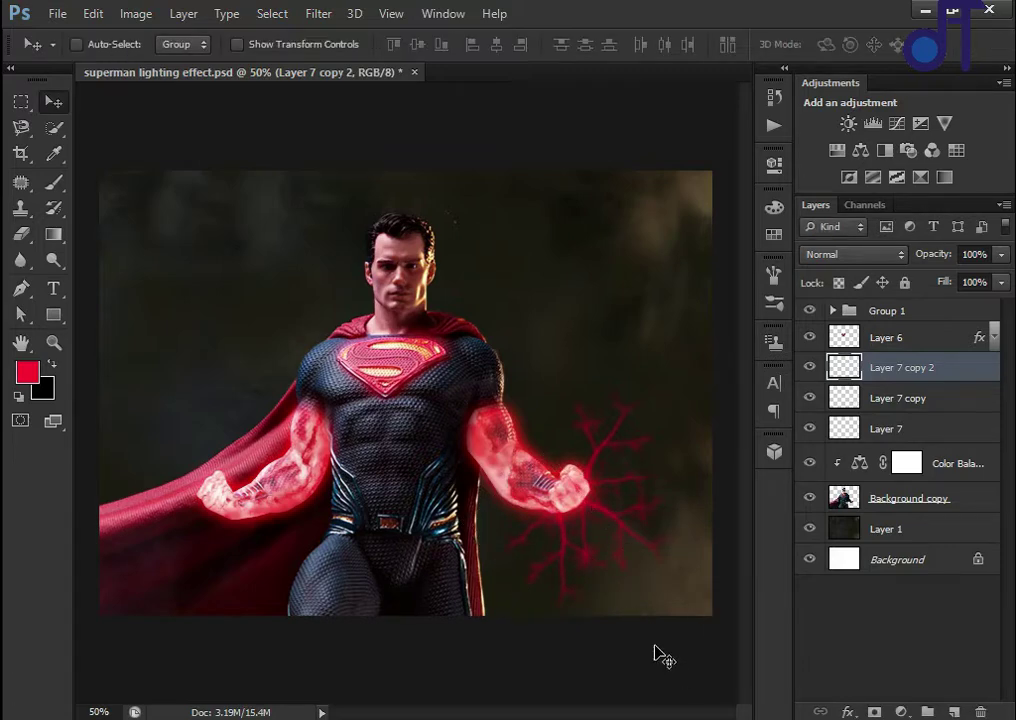
Duplicate the three bolts, flip them horizontally and place them on the left fist
shift+click(893, 428)
key(ctrl+j)
key(ctrl+t)
right_click(612, 485)
click(460, 465)
drag(612, 485, 247, 526)
key(Return)
key(ctrl+t)
key(Left)
key(Left)
key(Left)
key(Left)
key(Left)
key(Return)
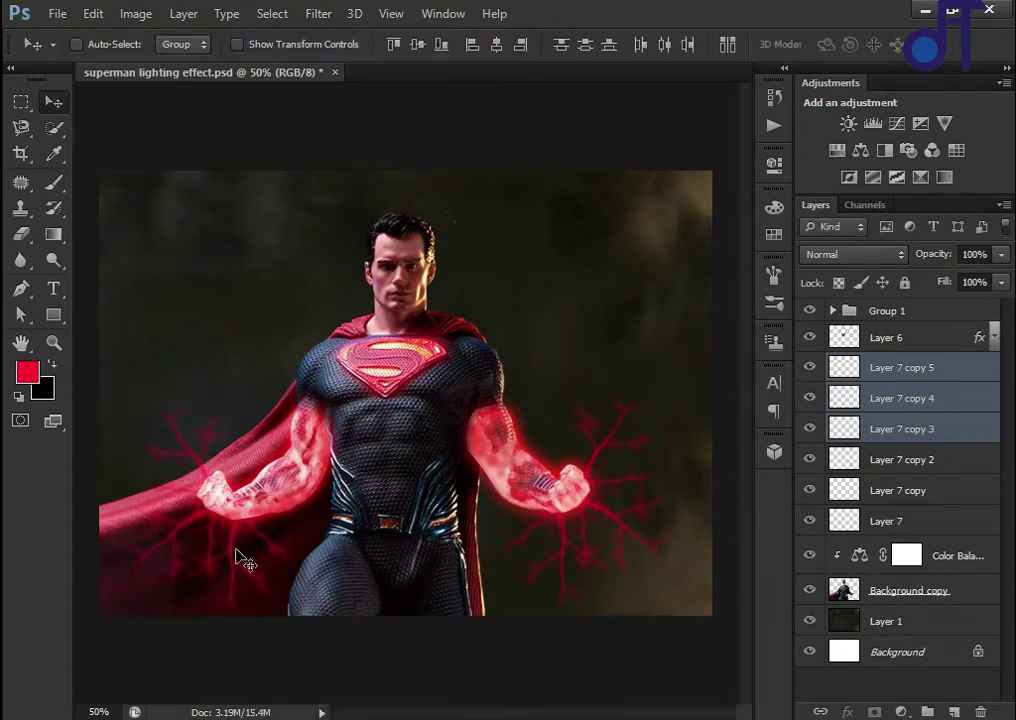
Move the Layer 7 copy 5 bolt up along the right arm and scale it smaller
click(884, 488)
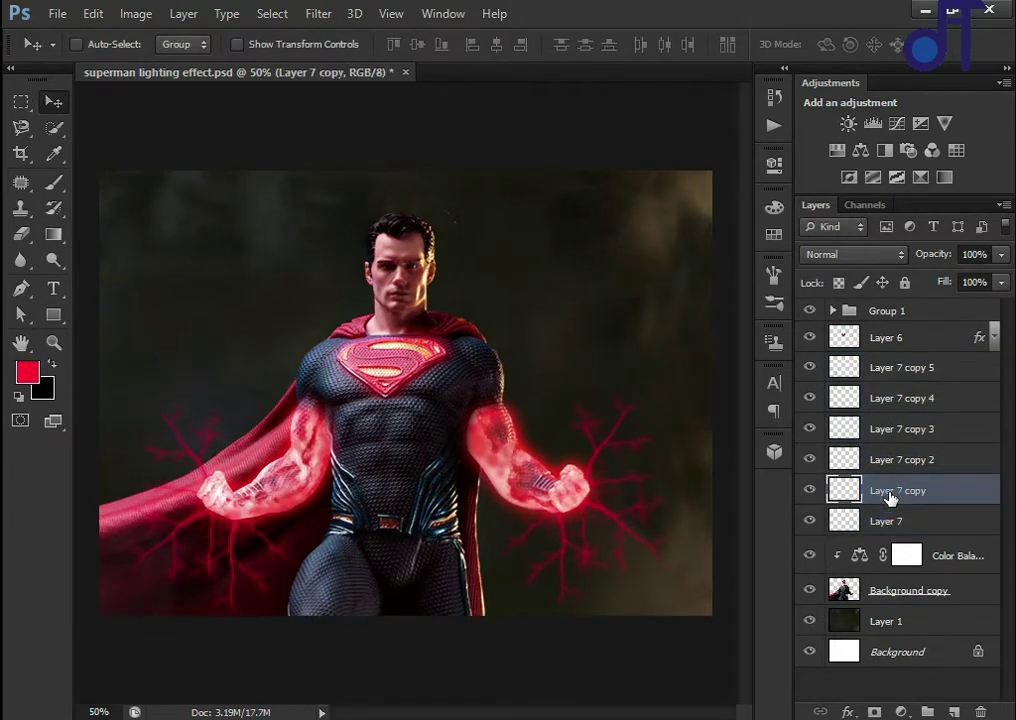
click(890, 459)
click(897, 367)
drag(229, 556, 494, 431)
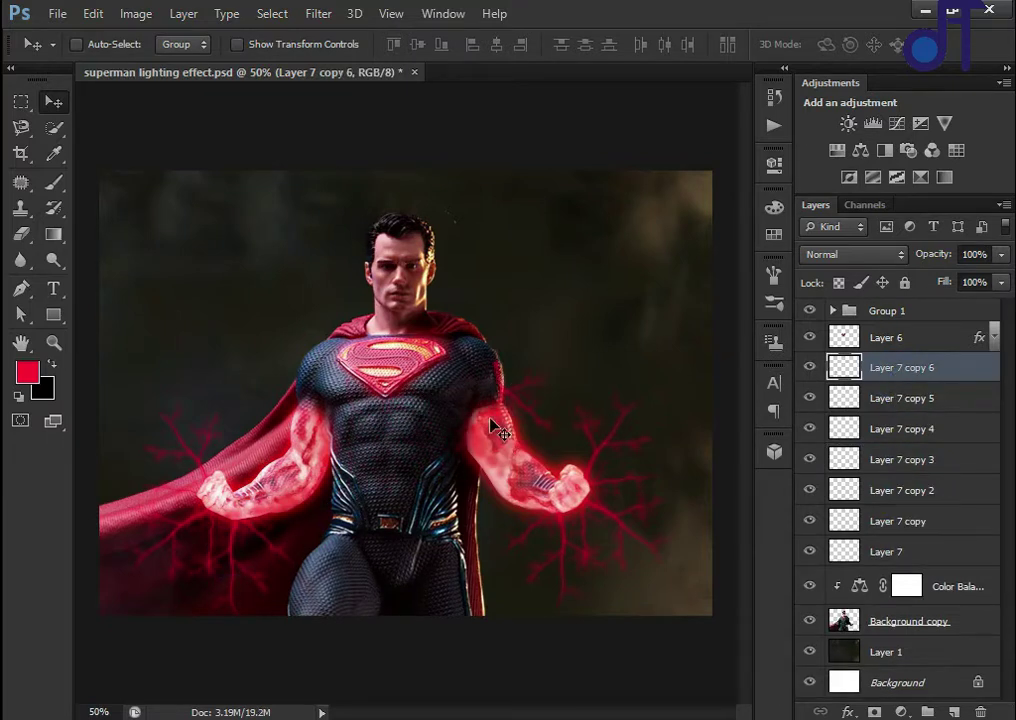
key(ctrl+t)
mouse_move(445, 494)
mouse_down()
mouse_move(438, 500)
mouse_move(548, 455)
mouse_up()
key(Return)
Duplicate the arm bolt, move the copy down and right, and shrink it
click(20, 233)
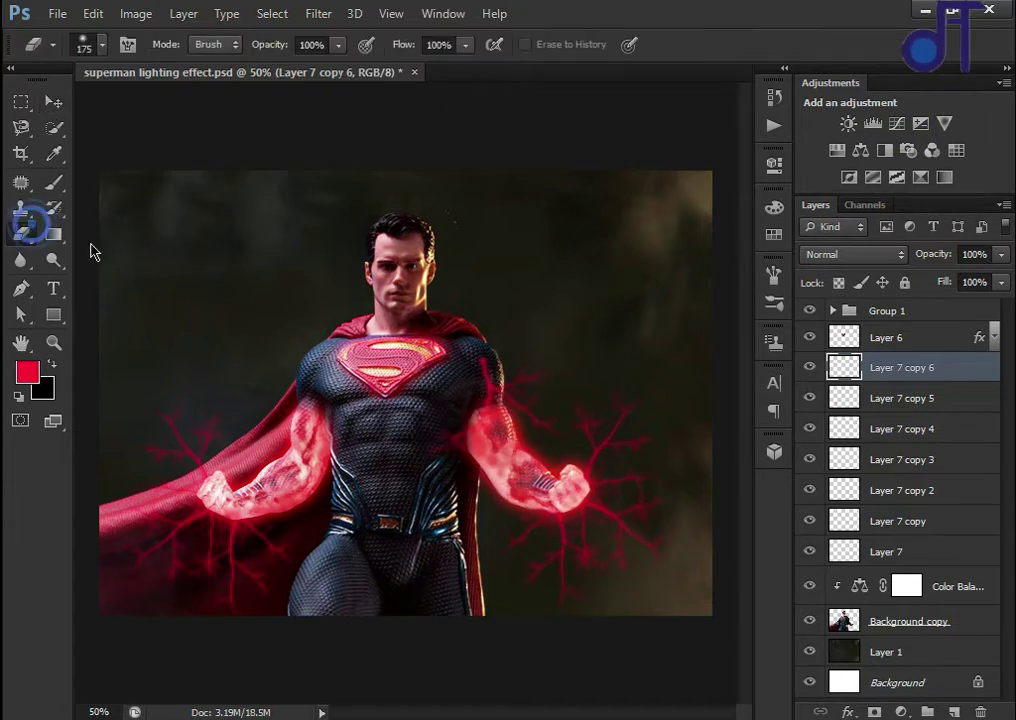
key(b)
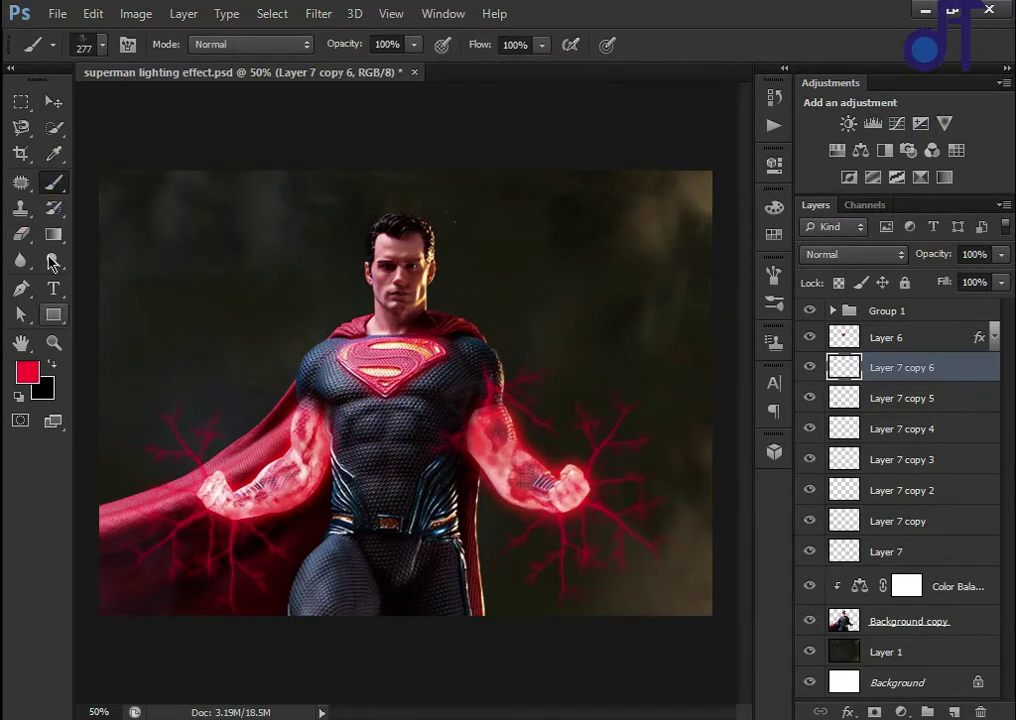
click(54, 101)
key(ctrl+j)
key(ctrl+t)
drag(494, 481, 525, 543)
key(Return)
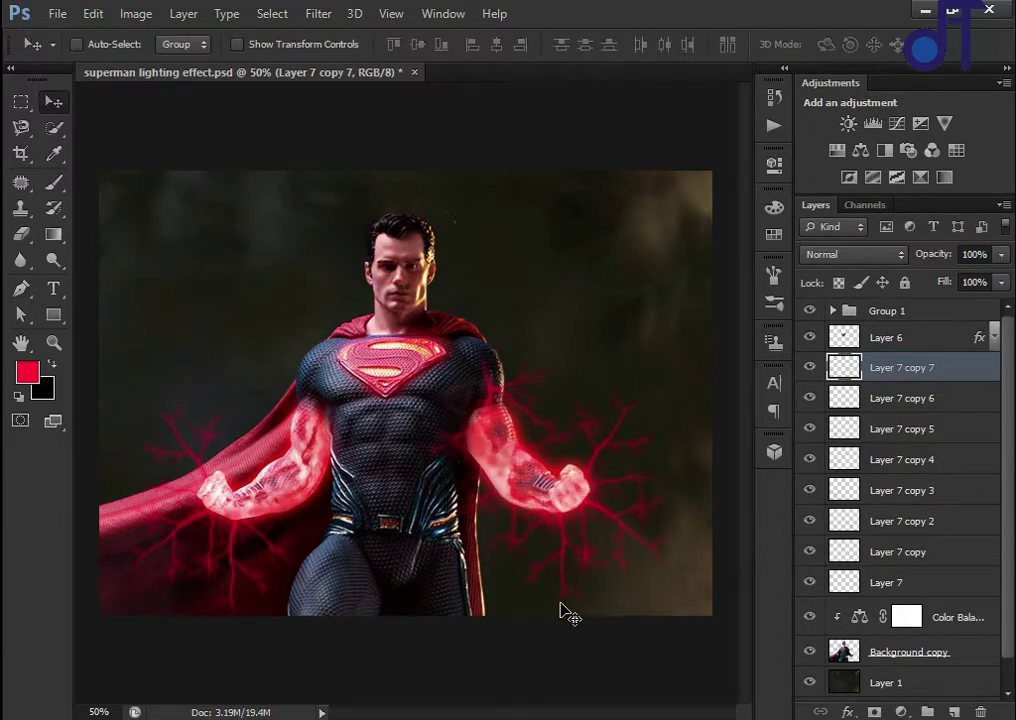
key(ctrl+t)
drag(601, 415, 581, 445)
key(Return)
Shrink the Layer 7 and Layer 7 copy bolts slightly, then transform Layer 7 copy 2
click(885, 582)
key(ctrl+t)
drag(660, 385, 664, 392)
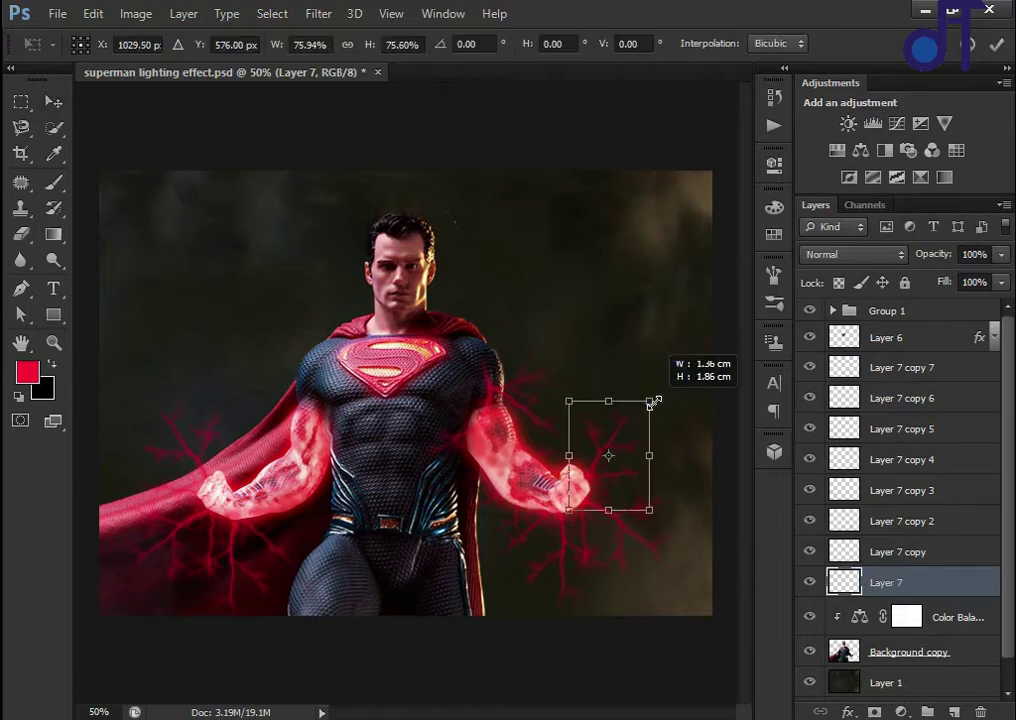
key(Return)
click(897, 552)
key(ctrl+t)
drag(681, 473, 670, 481)
key(Return)
click(882, 515)
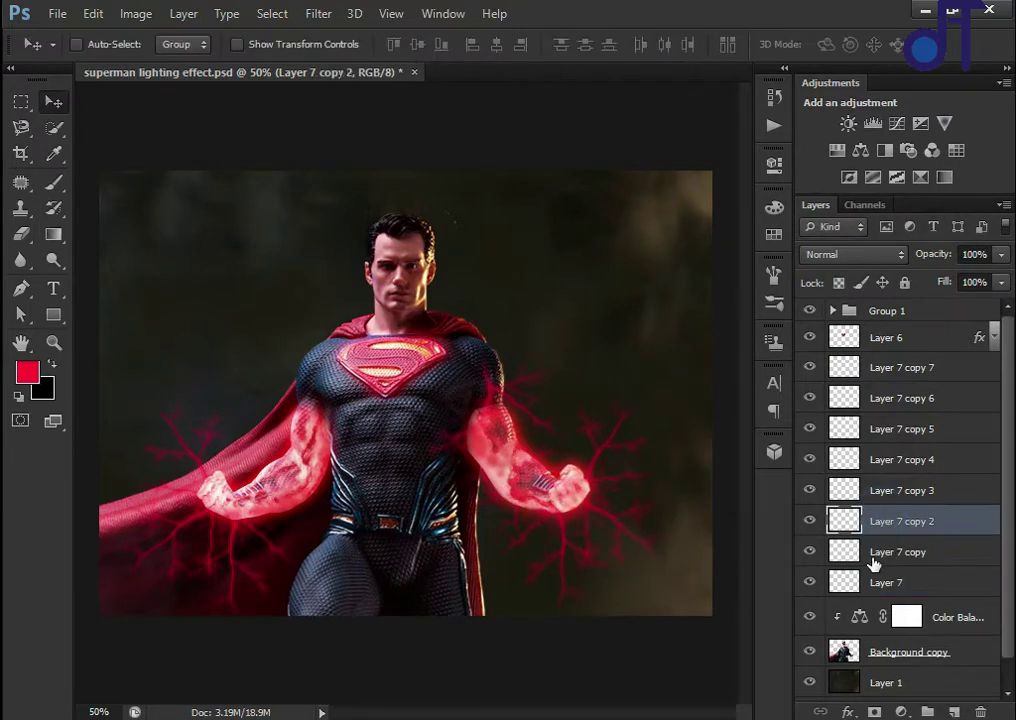
key(ctrl+t)
right_click(598, 563)
Warp the Layer 7 copy 2 and Layer 7 bolts into curves around the right fist
click(624, 397)
mouse_move(603, 585)
mouse_down()
mouse_move(586, 601)
mouse_move(674, 568)
mouse_up()
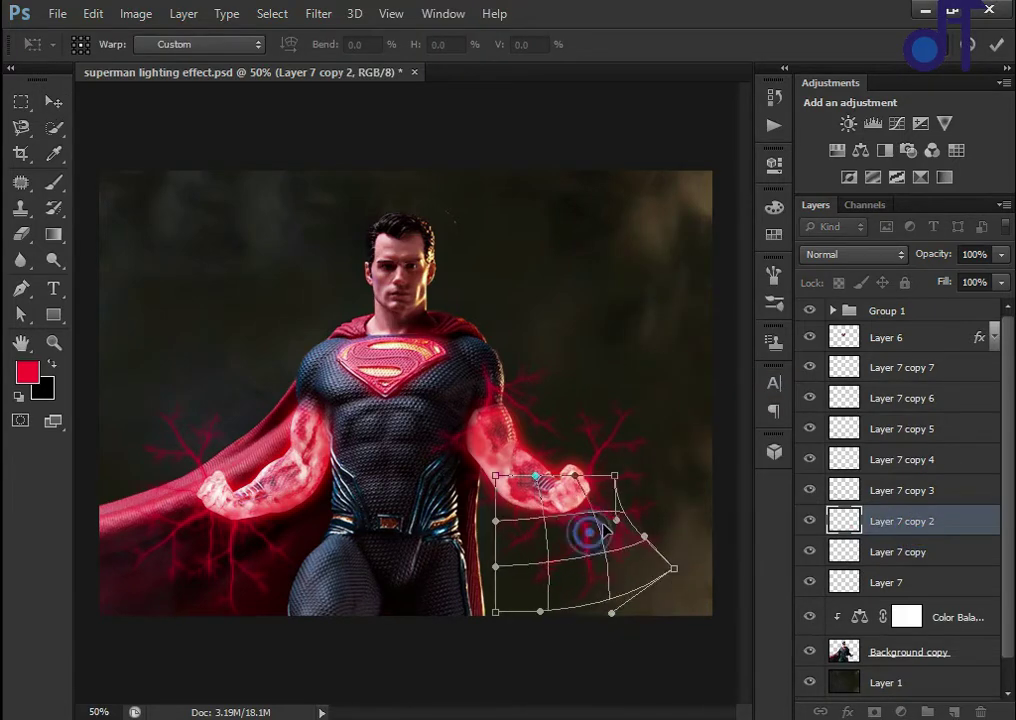
key(Return)
key(ctrl+t)
click(885, 530)
click(885, 582)
key(ctrl+t)
right_click(630, 440)
click(698, 265)
drag(612, 455, 632, 473)
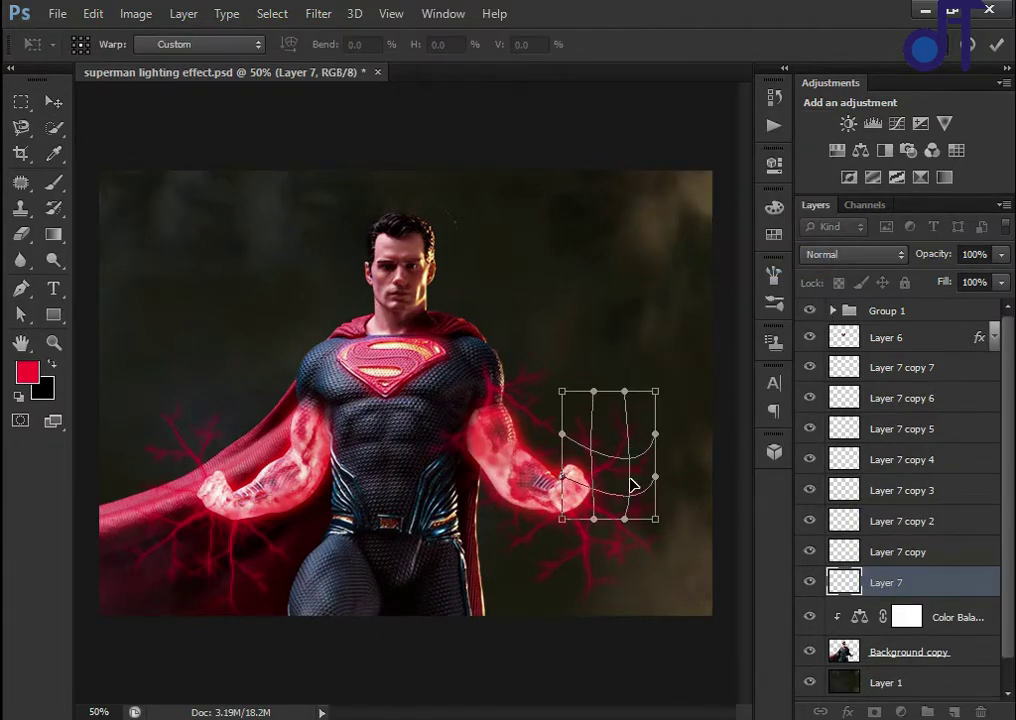
key(Return)
Delete the left-side bolt layers Layer 7 copy 3 through 5
shift+click(880, 552)
shift+click(884, 521)
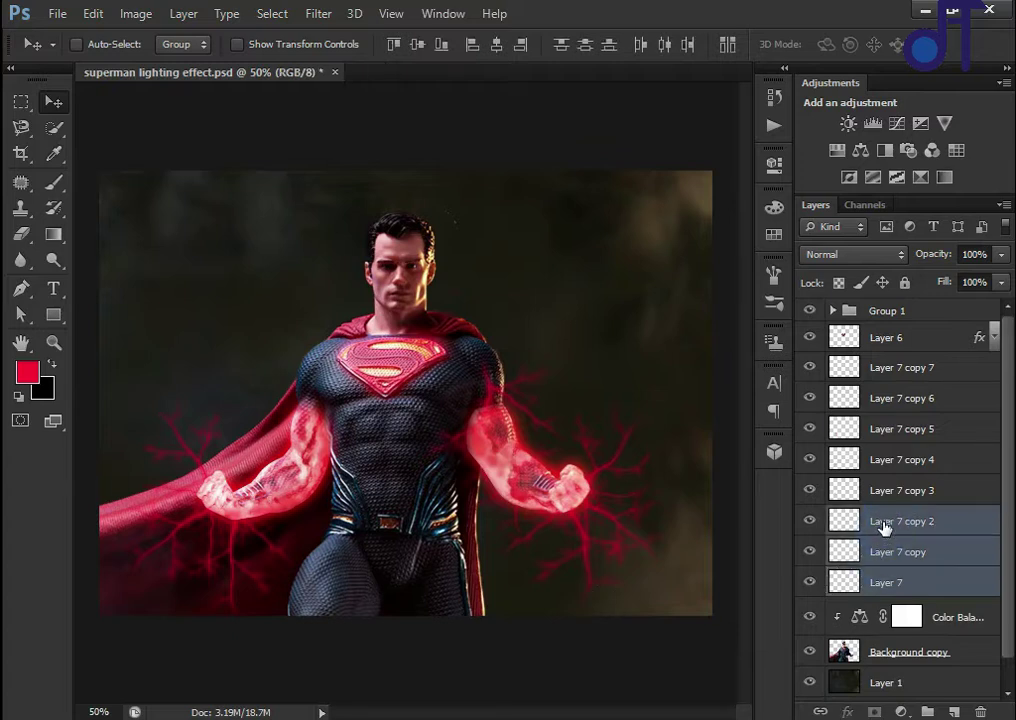
click(907, 490)
shift+click(905, 429)
key(Delete)
Move a bolt copy over the left arm and group the right-hand lightning layers
click(915, 459)
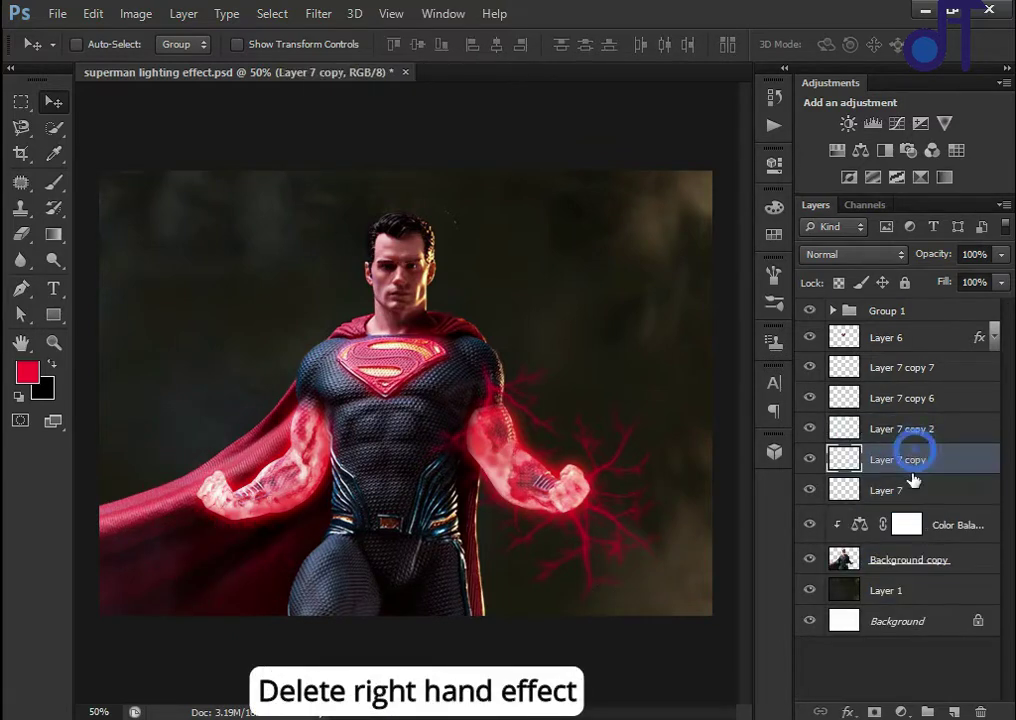
key(alt+bracketleft)
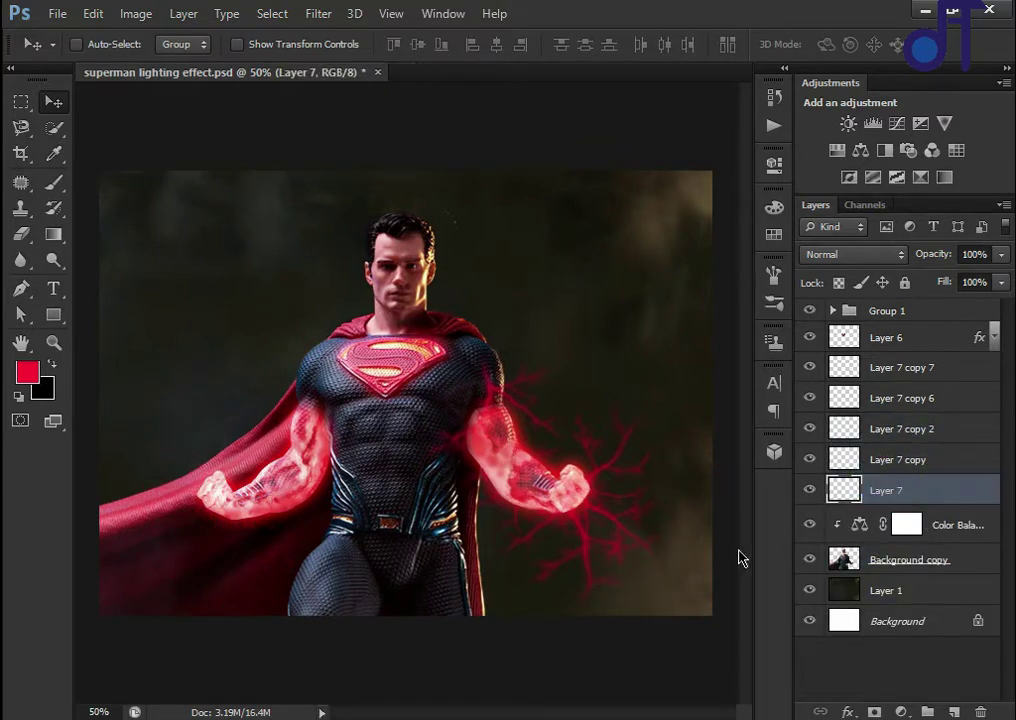
click(925, 370)
drag(600, 500, 243, 553)
click(880, 398)
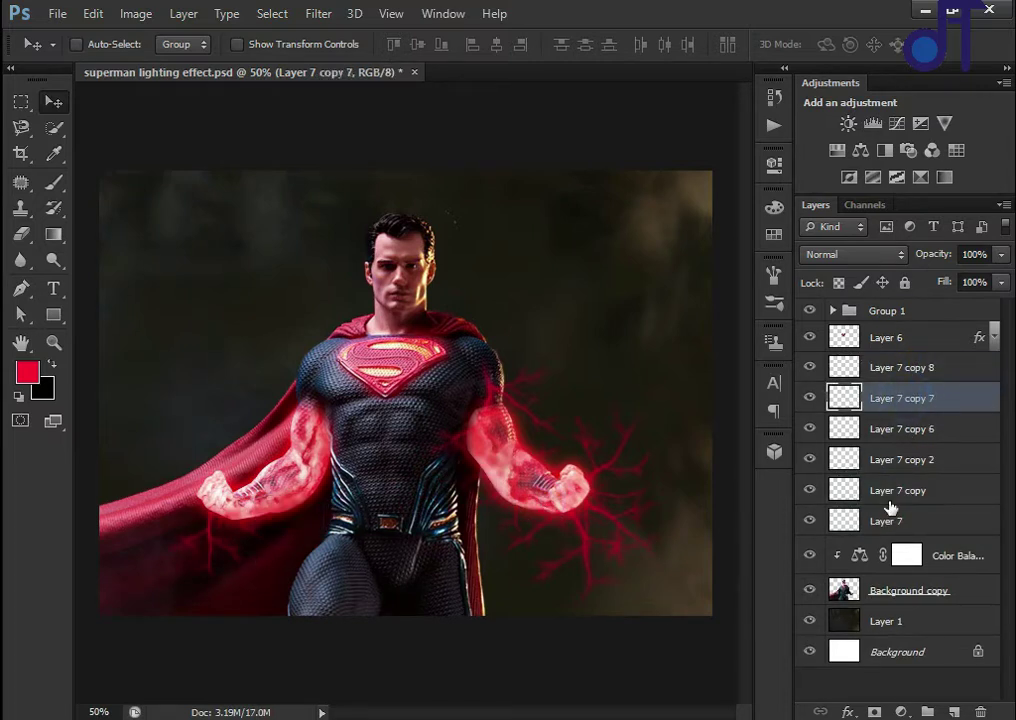
shift+click(890, 521)
key(ctrl+g)
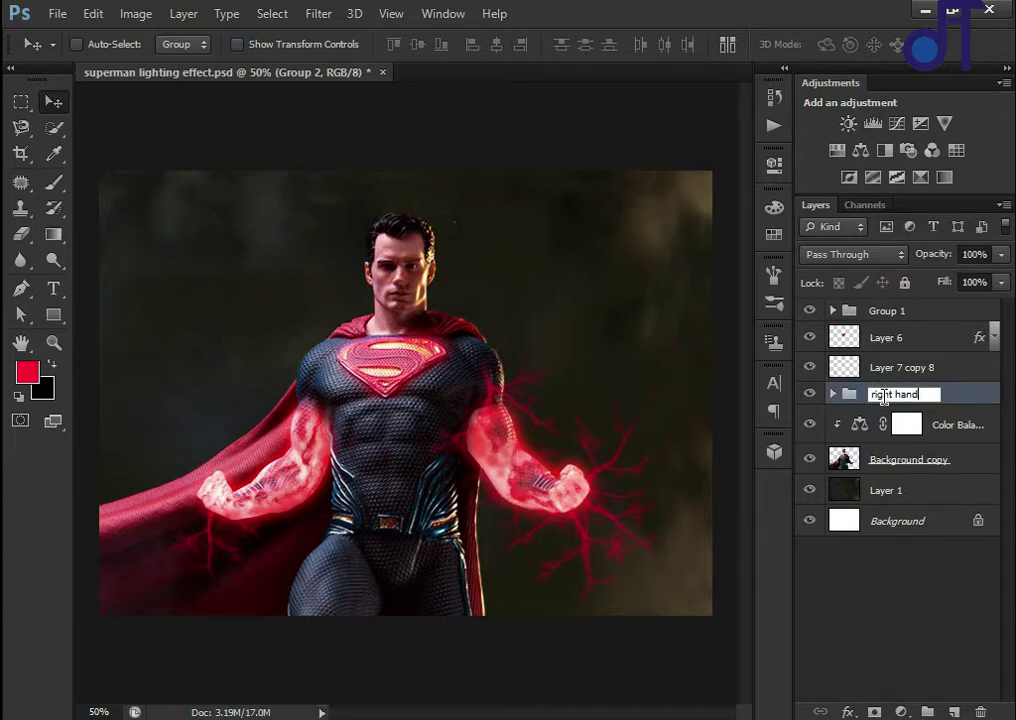
Name the group 'left hand' and test an enlarged, rotated duplicate of the lightning
text(and)
key(Return)
click(900, 367)
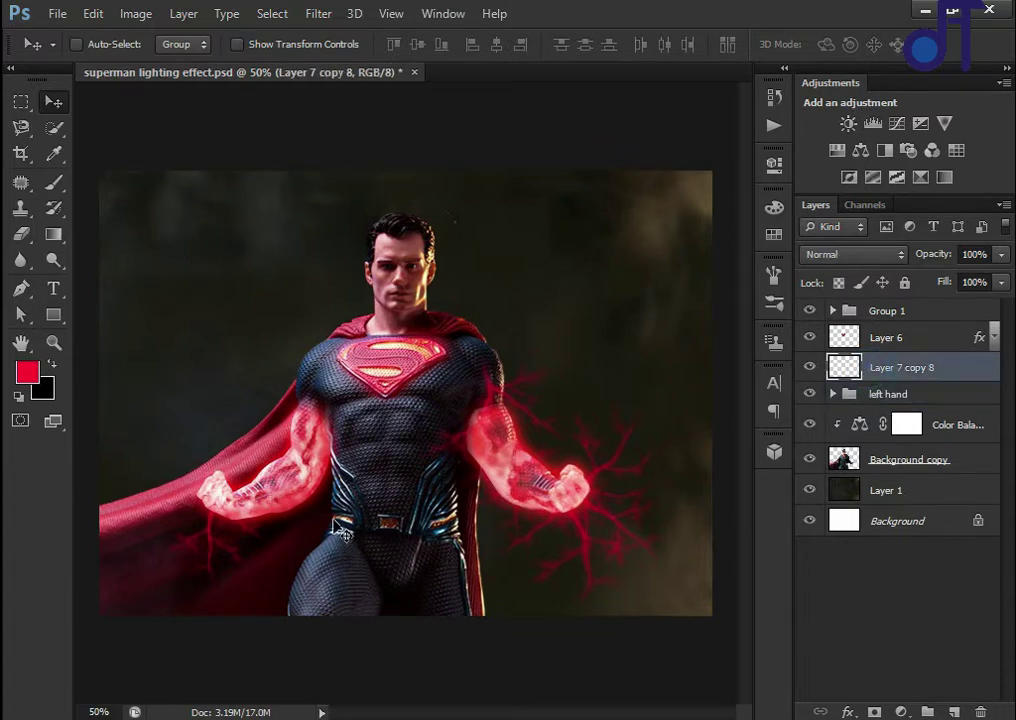
key(ctrl+alt+t)
drag(272, 585, 284, 594)
key(Return)
key(ctrl+t)
drag(305, 445, 160, 415)
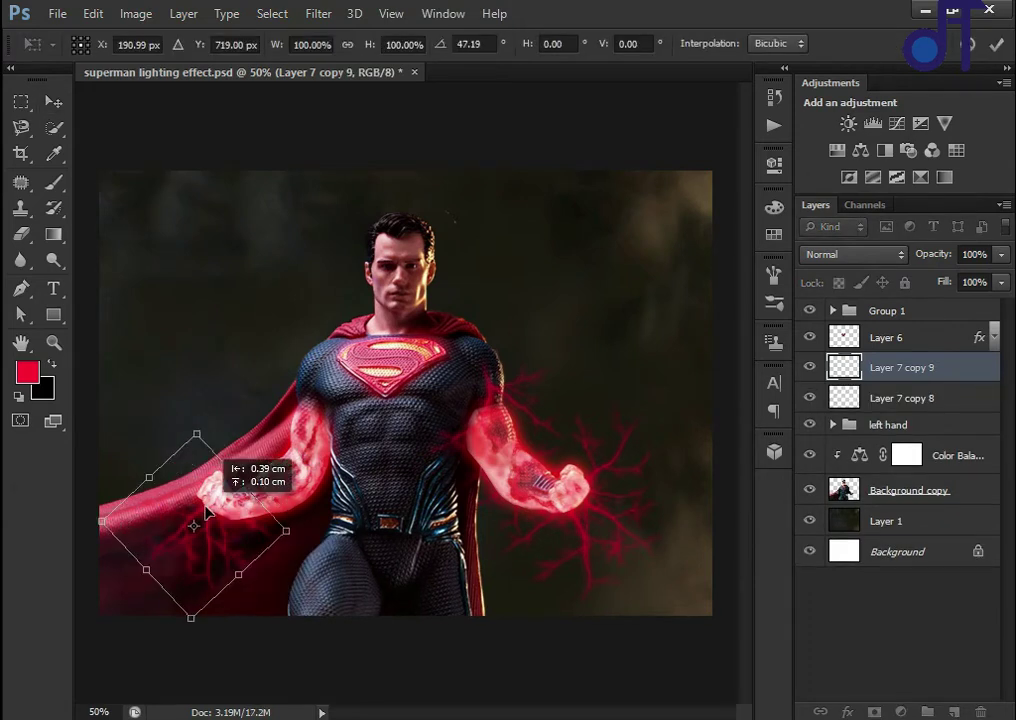
key(Return)
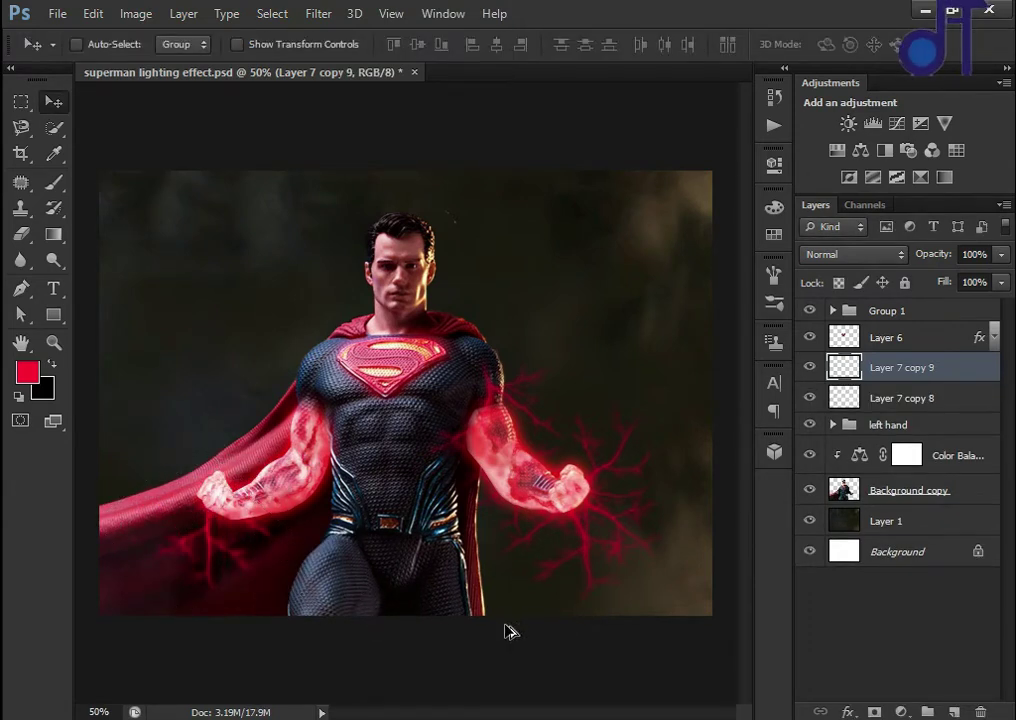
Undo the extra Layer 7 copies and duplicate the three lightning layers in the group
key(ctrl+alt+z)
key(ctrl+alt+z)
key(ctrl+alt+z)
key(ctrl+alt+z)
click(893, 516)
shift+click(895, 455)
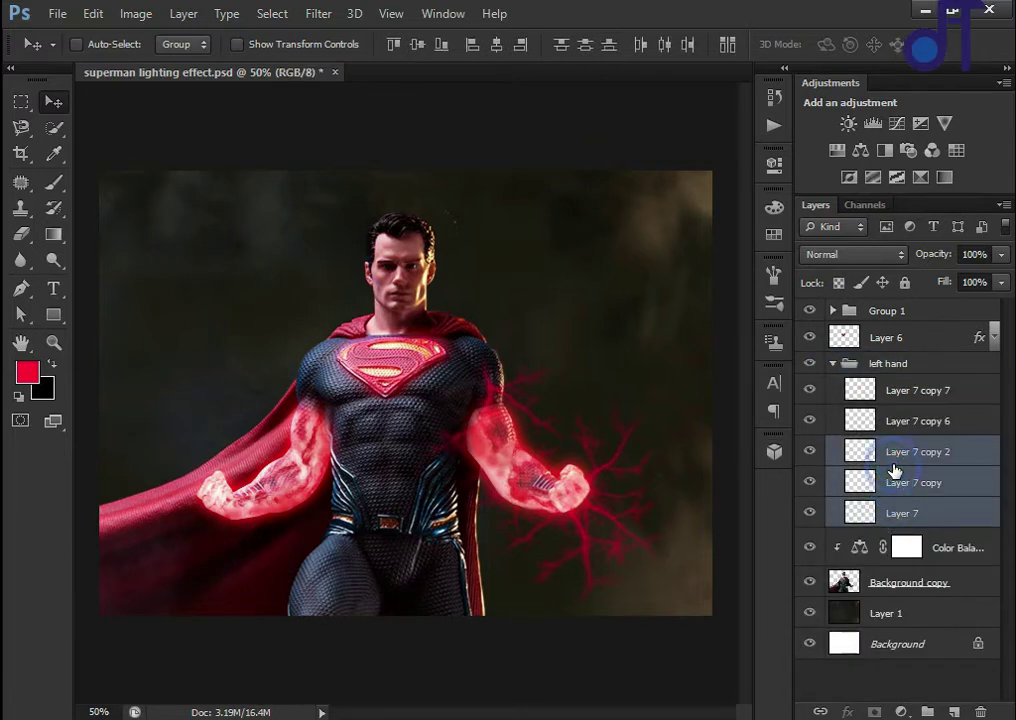
key(ctrl+alt+z)
key(ctrl+alt+z)
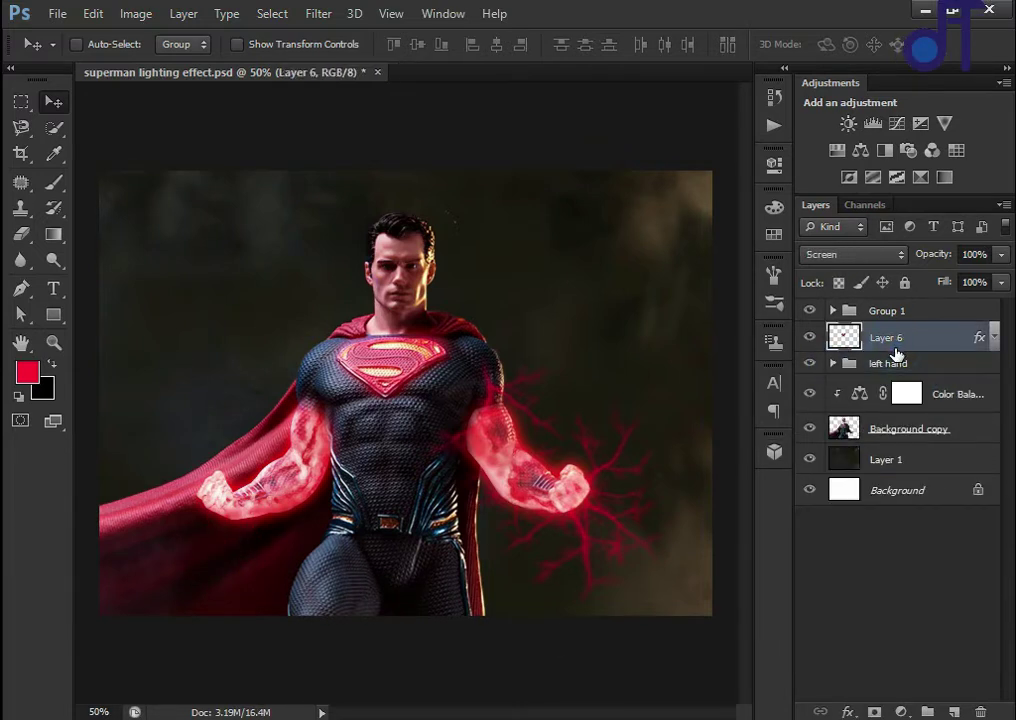
key(ctrl+shift+z)
key(ctrl+shift+z)
key(ctrl+j)
Move the three lightning copies out of the group and flip them horizontally onto the other arm
drag(909, 470, 908, 352)
click(833, 455)
click(898, 390)
shift+click(898, 367)
shift+click(898, 429)
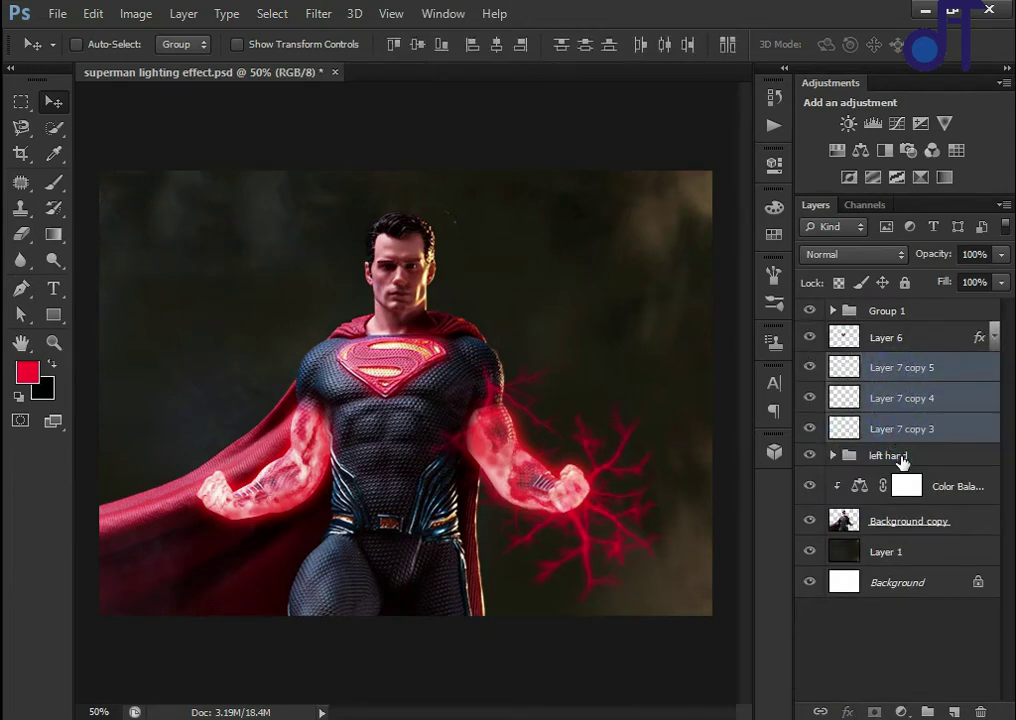
key(ctrl+t)
right_click(612, 458)
click(658, 467)
drag(621, 544, 231, 544)
key(Return)
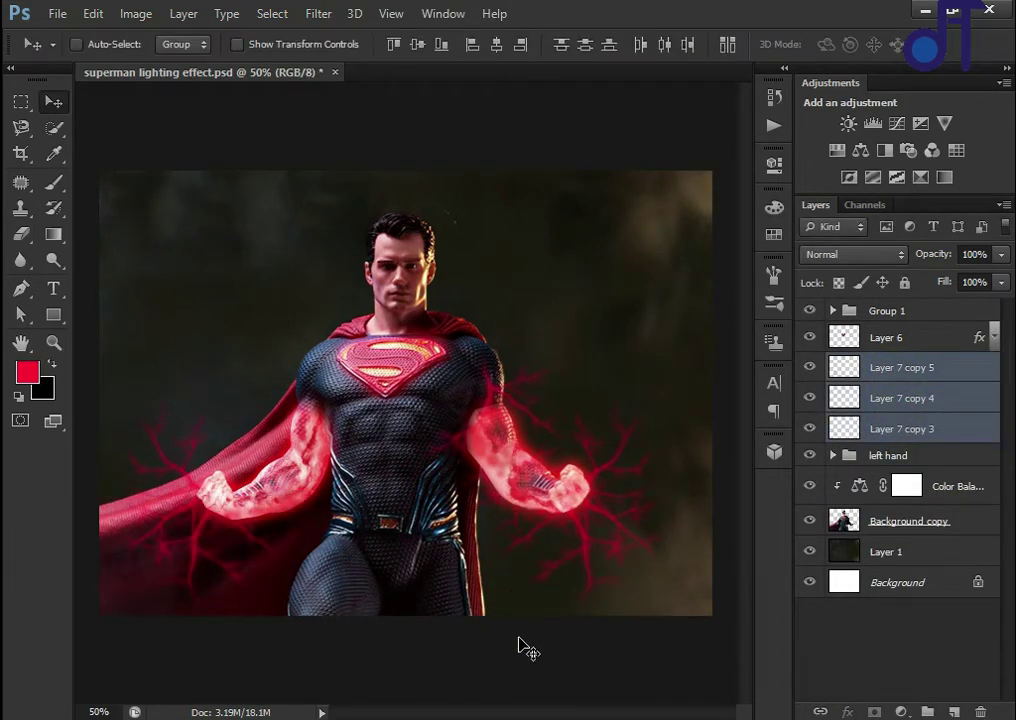
Duplicate Layer 7 copy 5 and stretch the copy wider across the arm
click(850, 398)
click(860, 368)
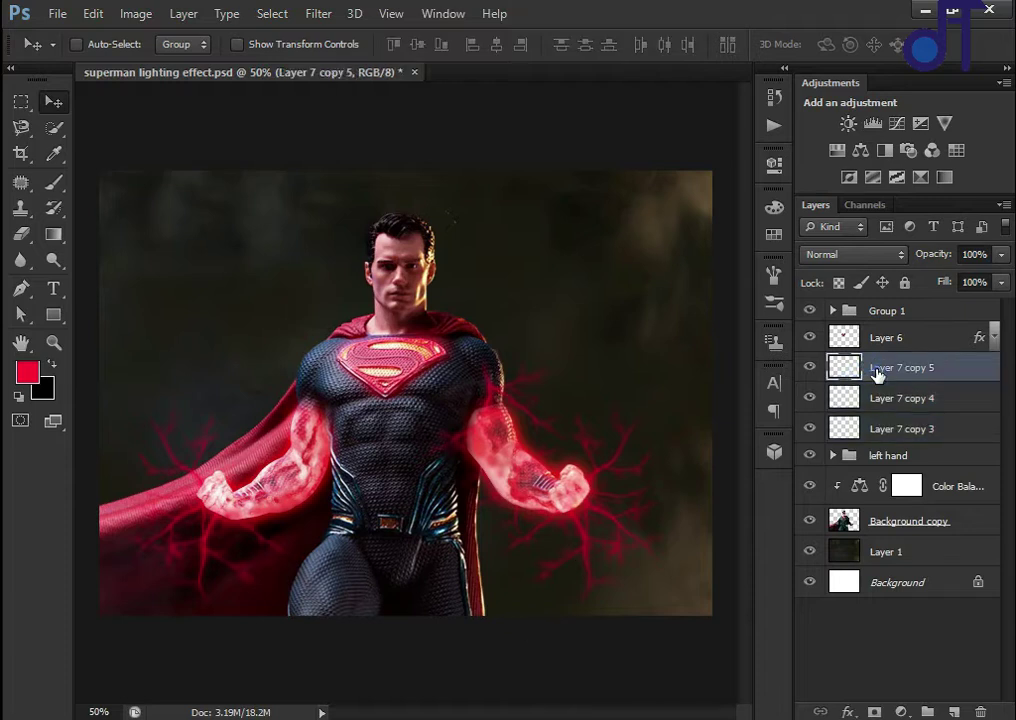
drag(730, 447, 345, 395)
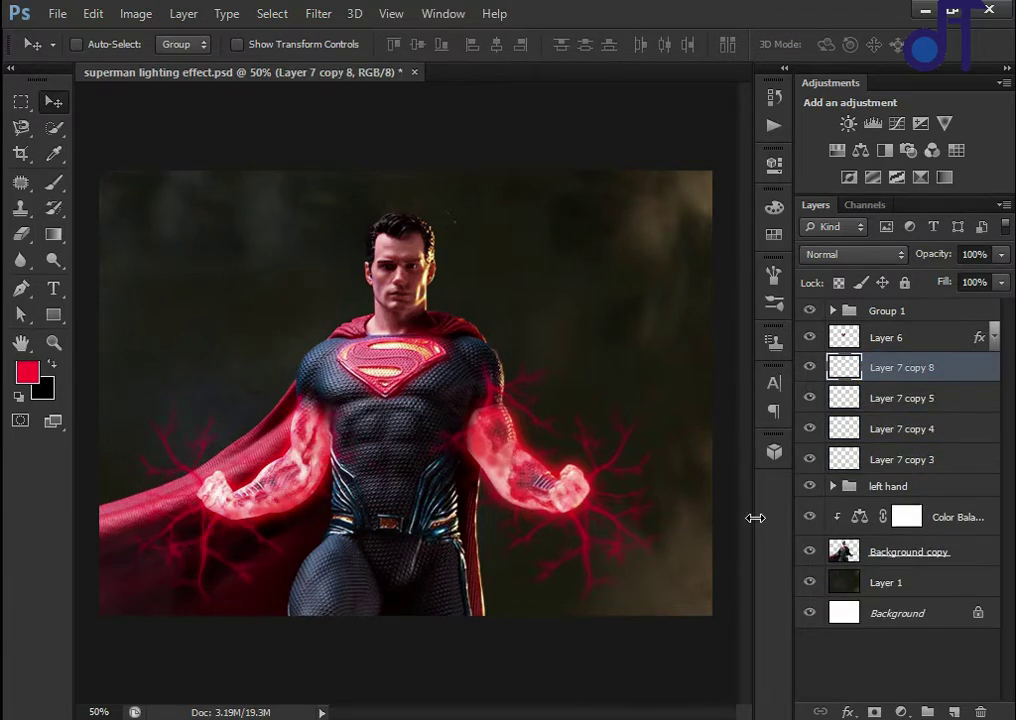
key(ctrl+t)
drag(215, 462, 197, 458)
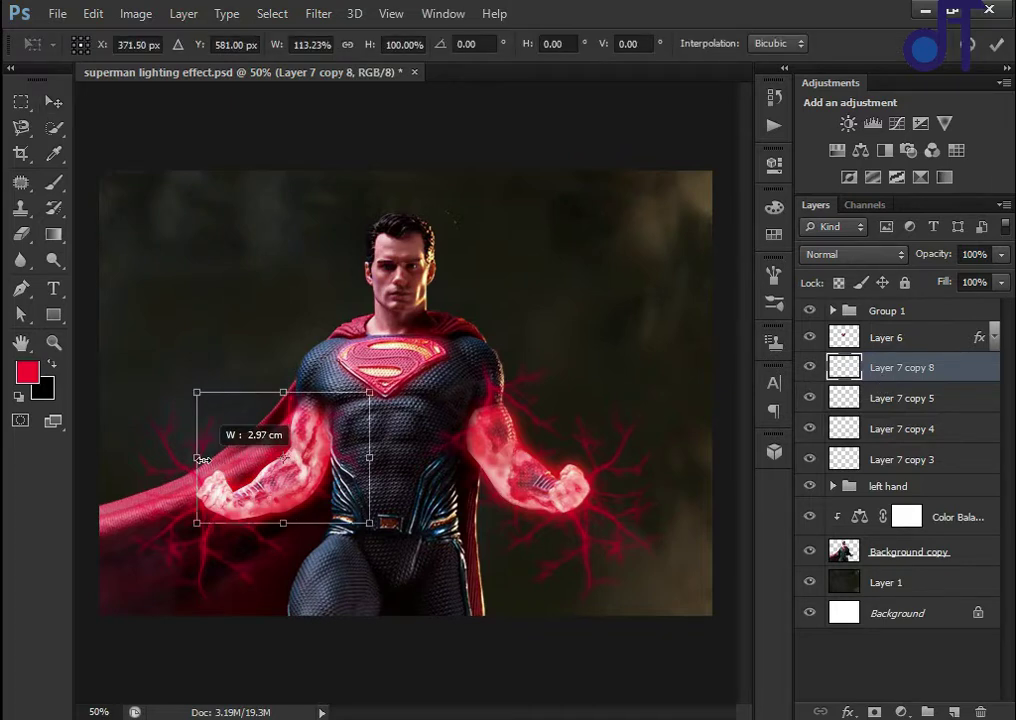
drag(370, 458, 391, 458)
key(Return)
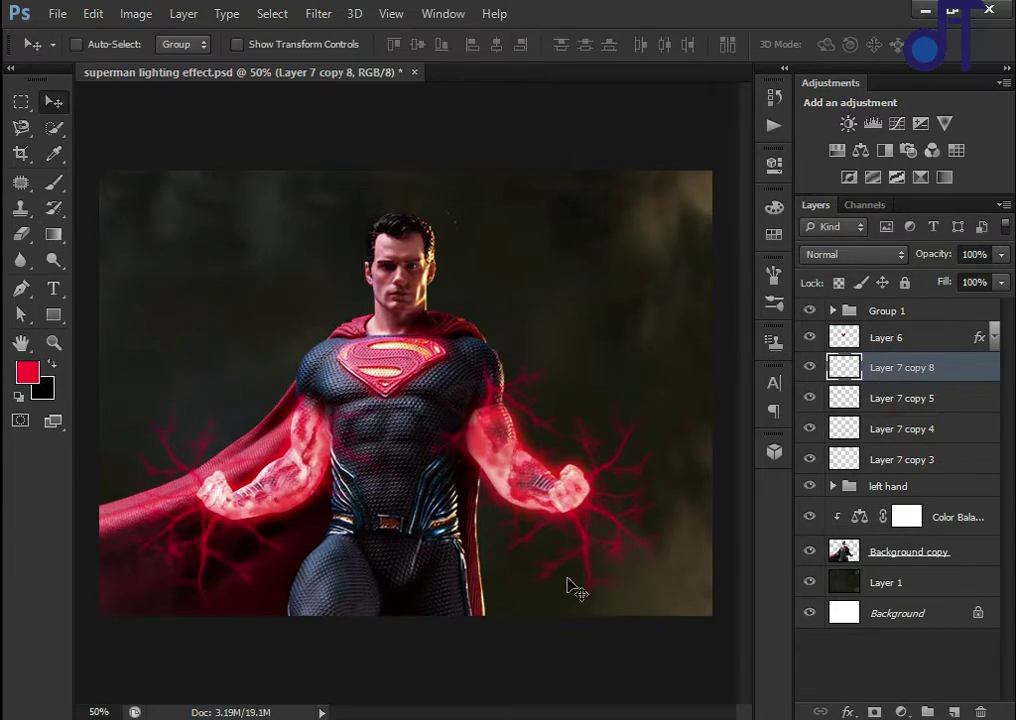
Add two more lightning copies, shrinking one and warping it up along the shoulder
key(ctrl+j)
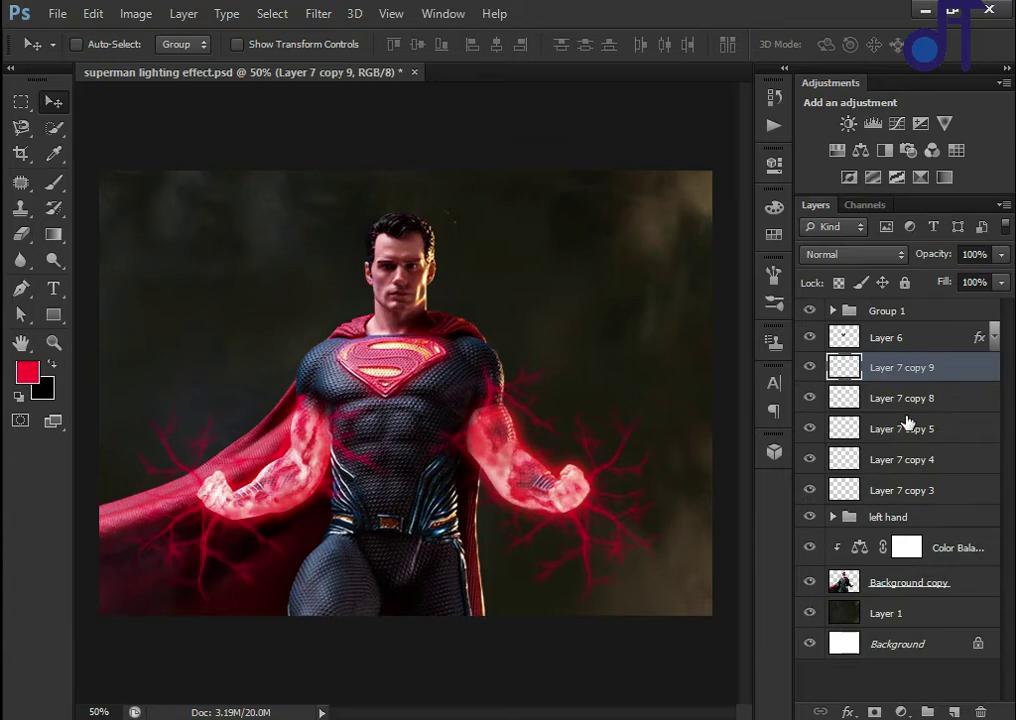
key(ctrl+j)
key(ctrl+t)
drag(331, 445, 343, 415)
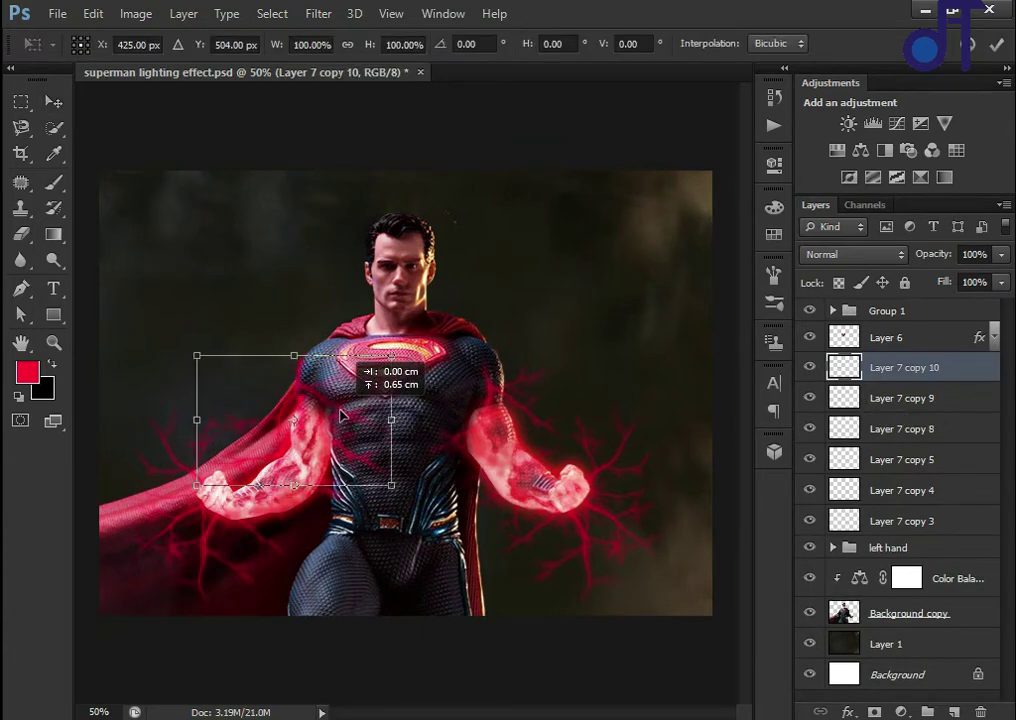
drag(407, 485, 385, 468)
right_click(338, 412)
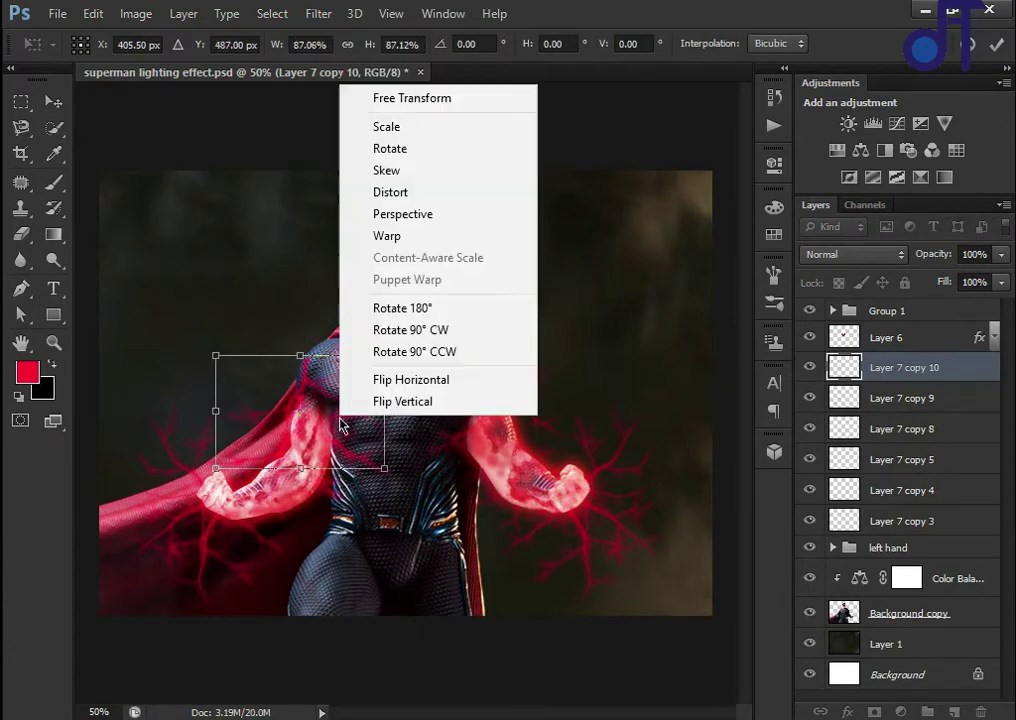
click(388, 236)
drag(229, 430, 364, 408)
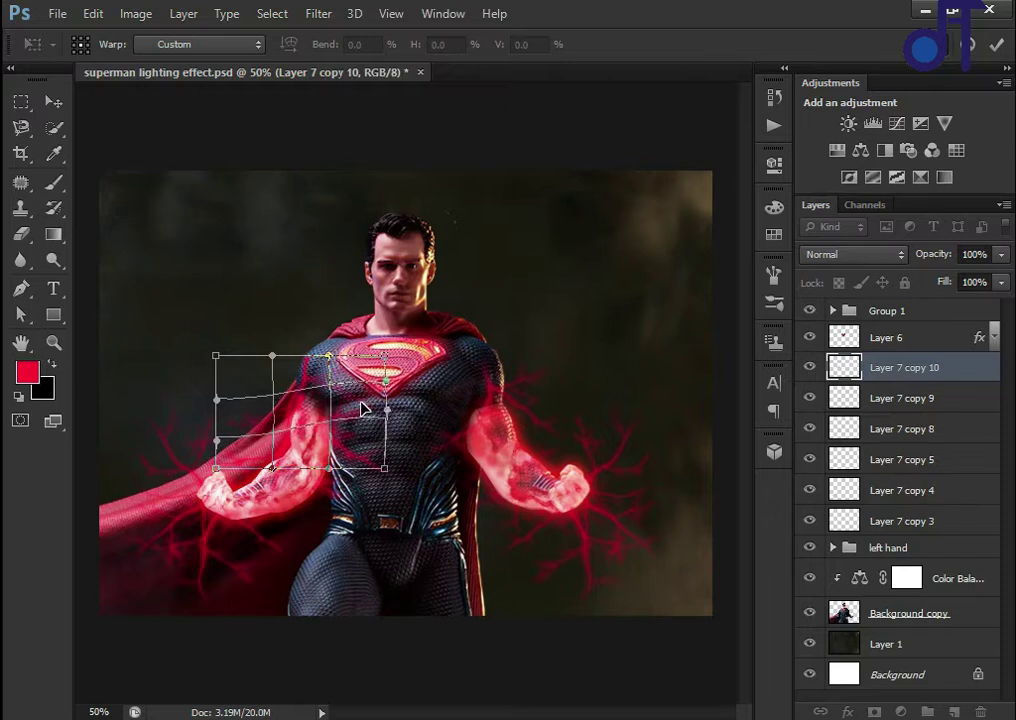
key(Return)
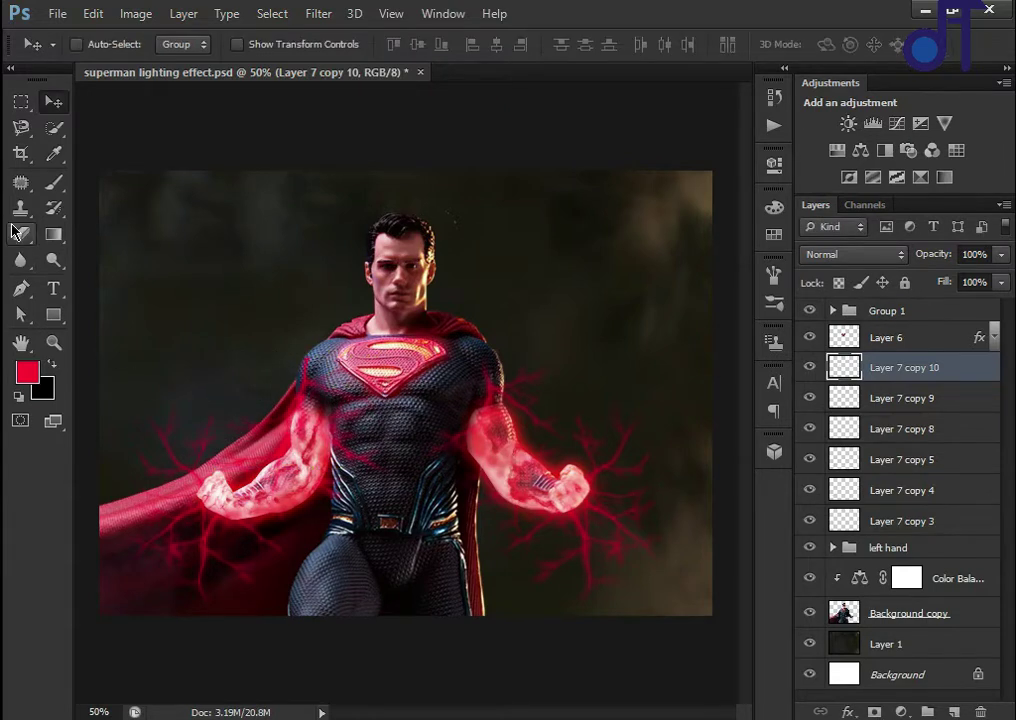
Gather all the new lightning layers into one group, Group 2
click(18, 233)
click(54, 181)
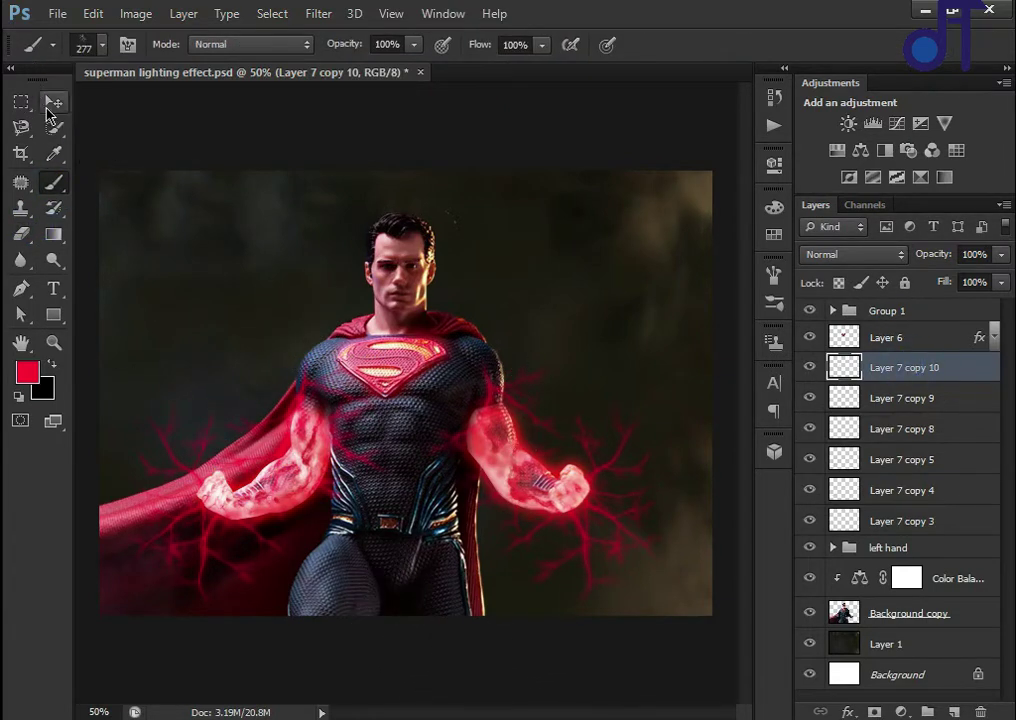
click(47, 107)
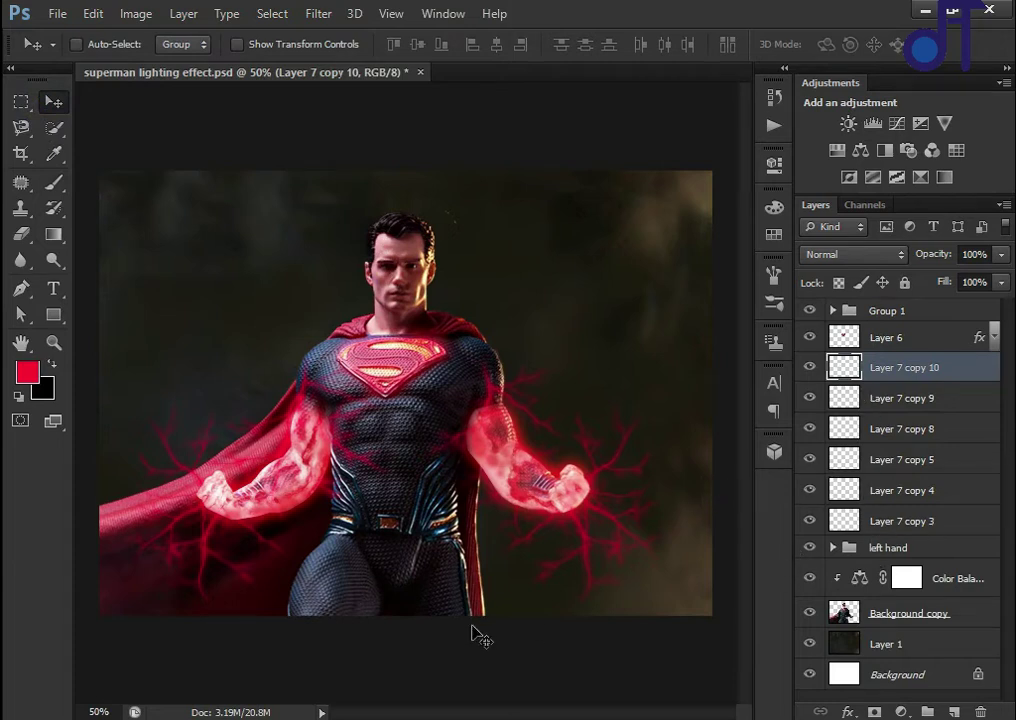
shift+click(878, 524)
key(ctrl+g)
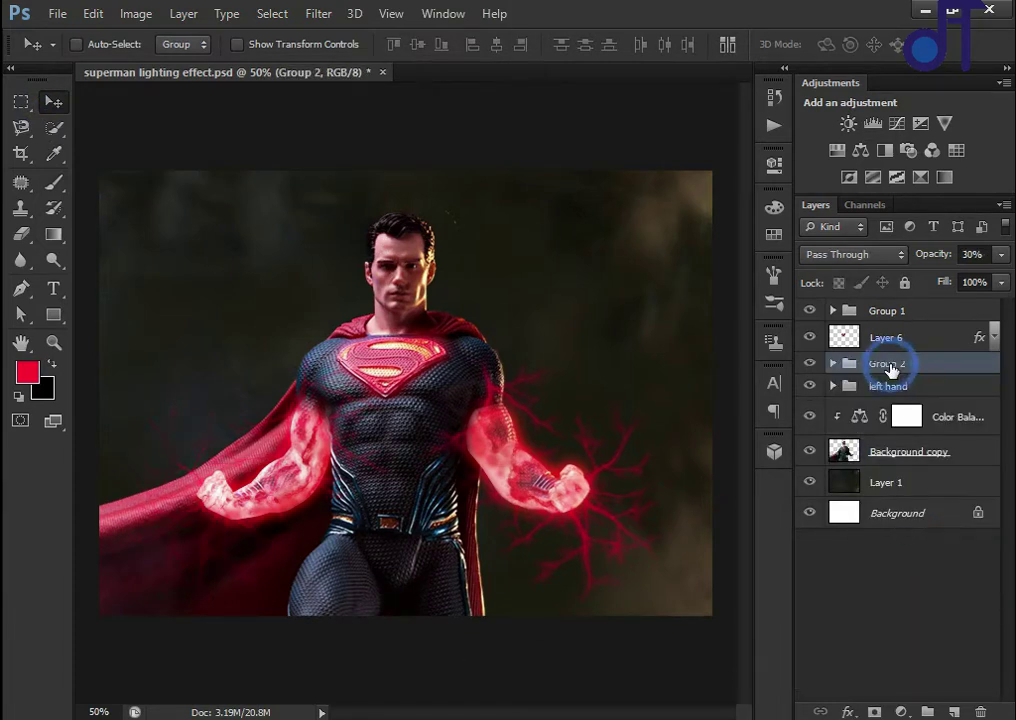
Name the new lightning group 'right hand' and select Layer 7 copy 6 in the left hand group
double_click(895, 363)
text(rh)
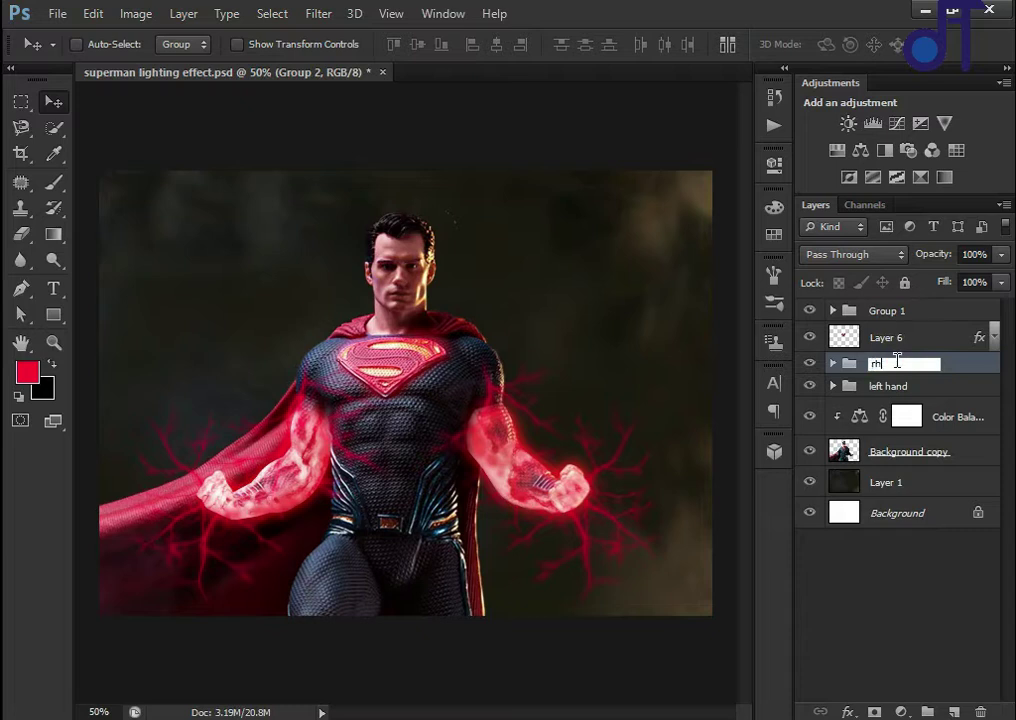
click(858, 390)
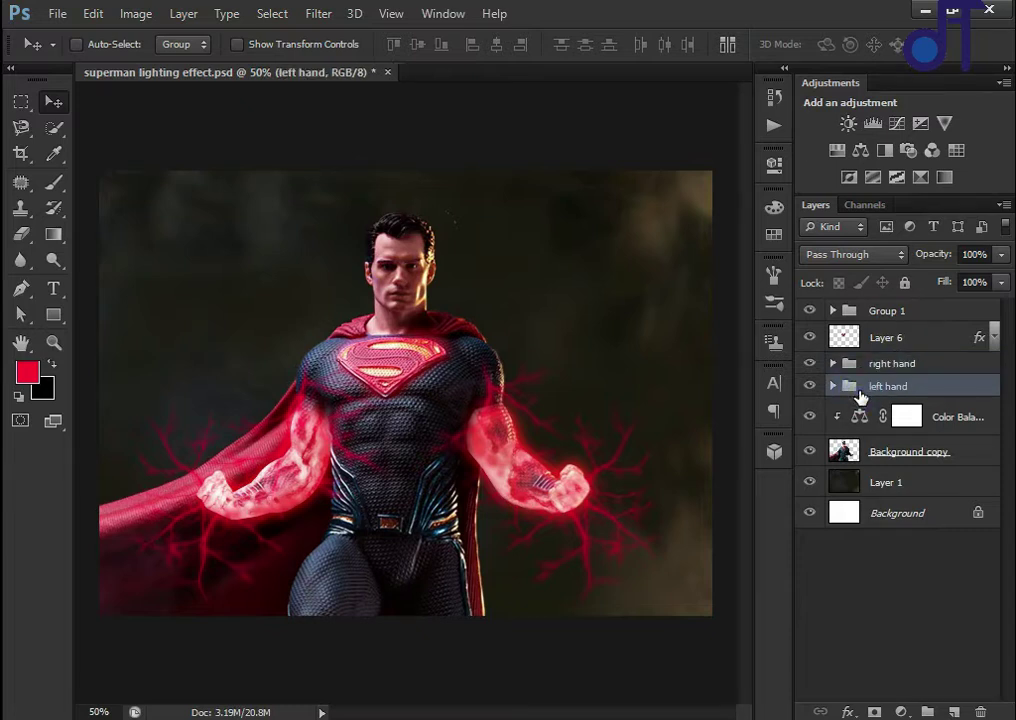
click(833, 386)
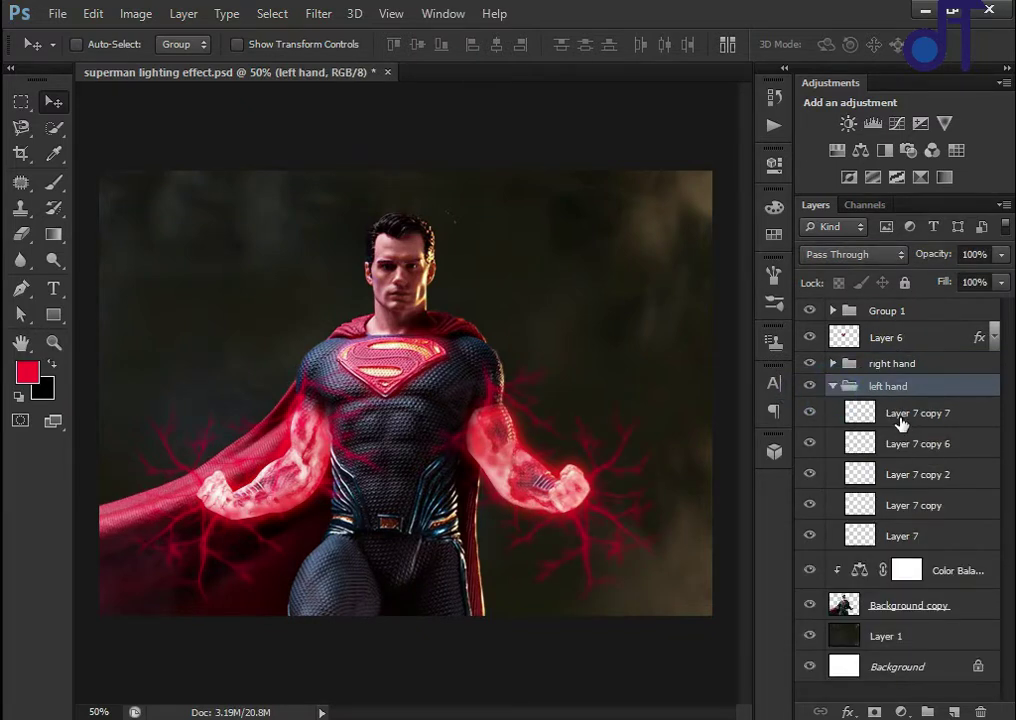
click(900, 424)
Apply free transforms to the lightning layers and duplicate the selected lightning
key(ctrl+t)
key(Return)
click(876, 474)
click(876, 444)
key(ctrl+t)
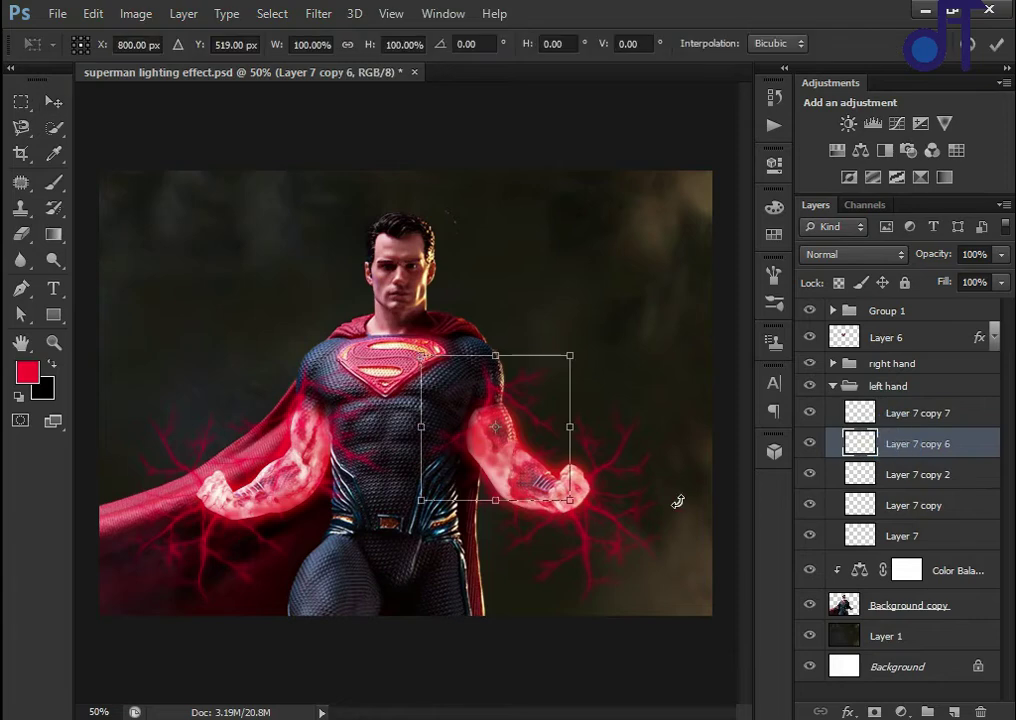
key(Return)
key(ctrl+j)
Warp the new lightning copy over the upper arm and erase part of the chest glow
key(ctrl+t)
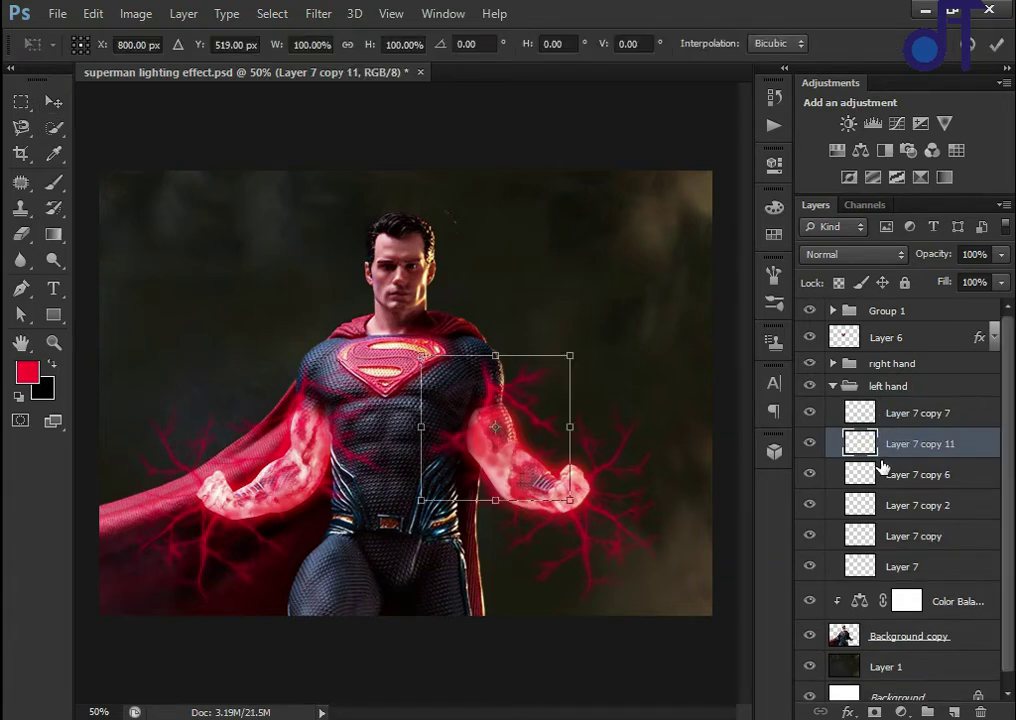
drag(516, 446, 516, 434)
right_click(478, 433)
click(533, 264)
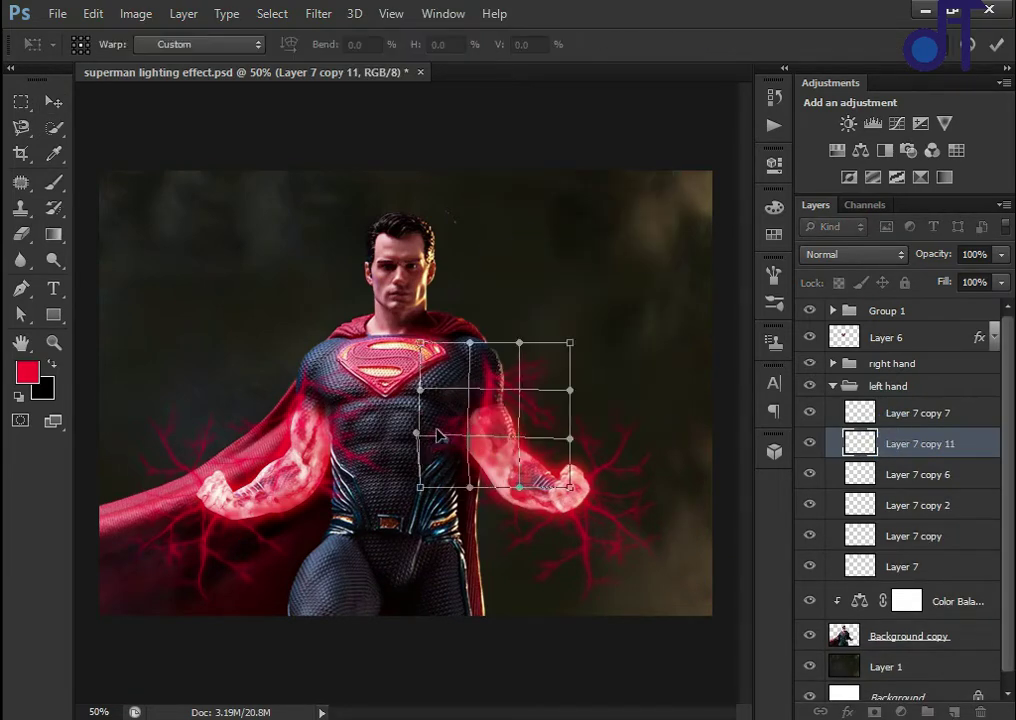
drag(447, 447, 428, 425)
drag(546, 376, 531, 428)
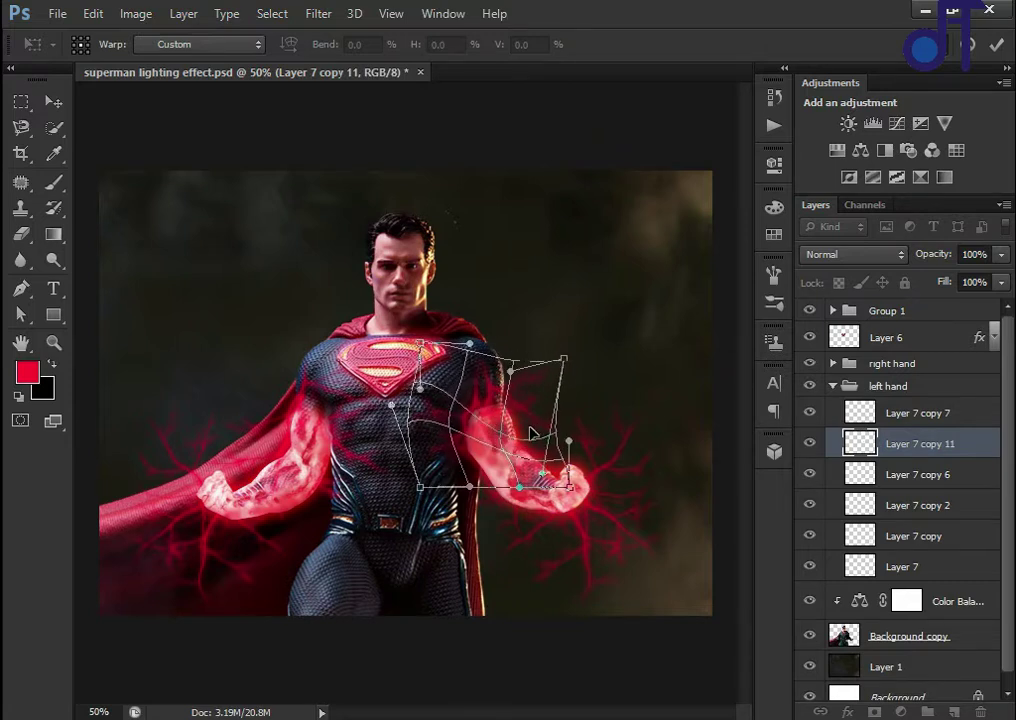
key(Return)
key(e)
click(456, 370)
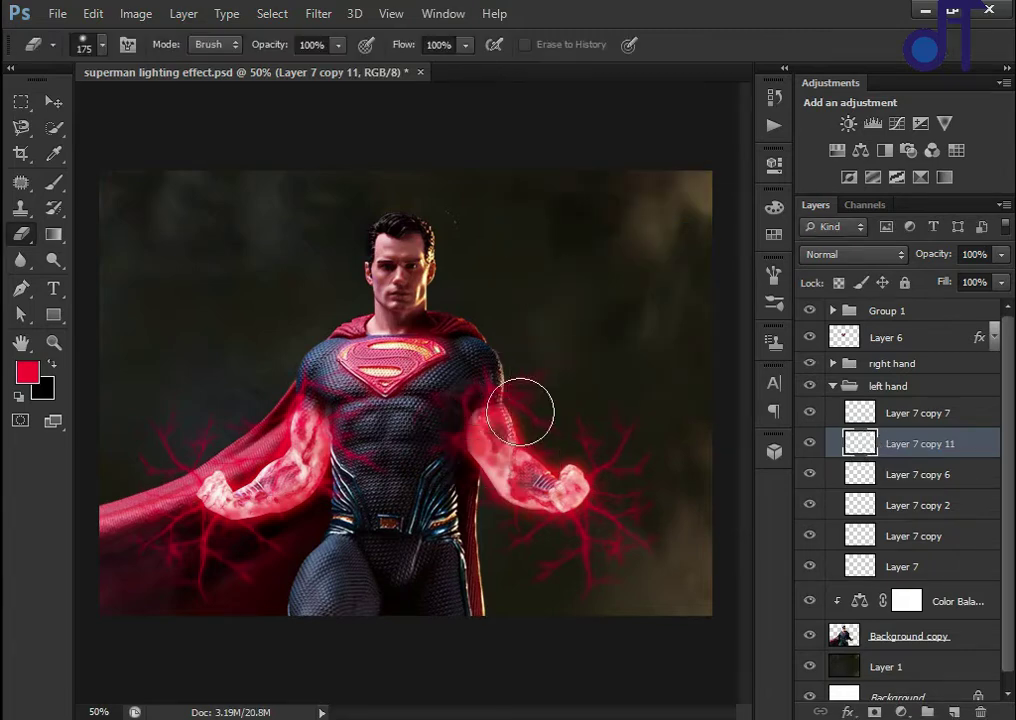
click(917, 474)
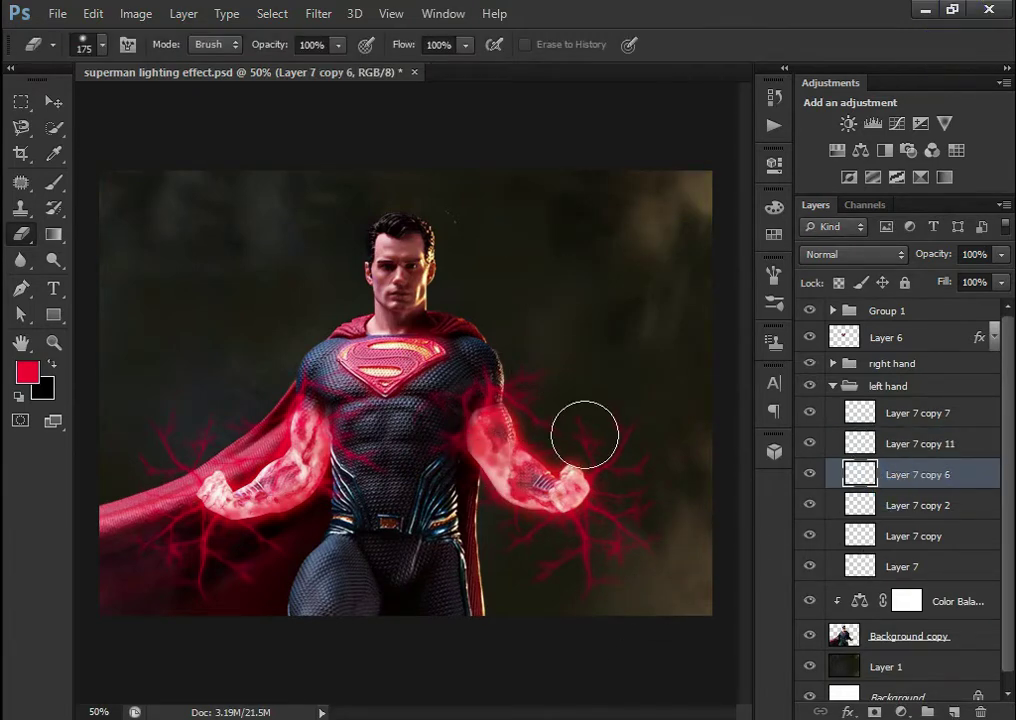
Warp the lightning glow down along the arm and erase the bluish streaks over the belt
key(ctrl+t)
right_click(553, 455)
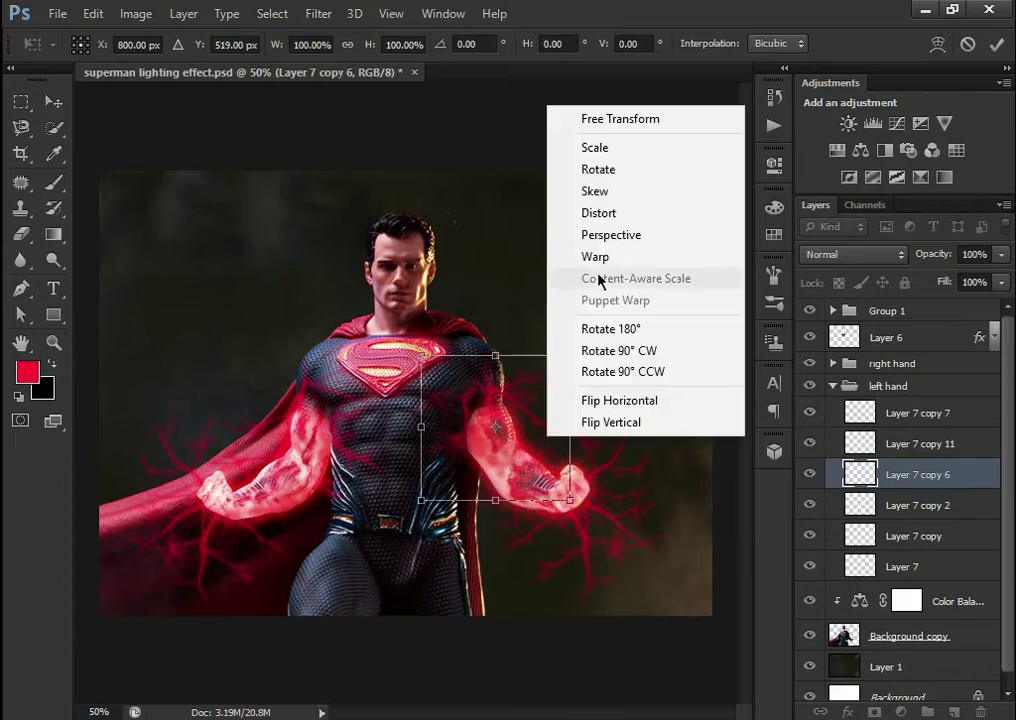
click(594, 252)
drag(522, 415, 522, 443)
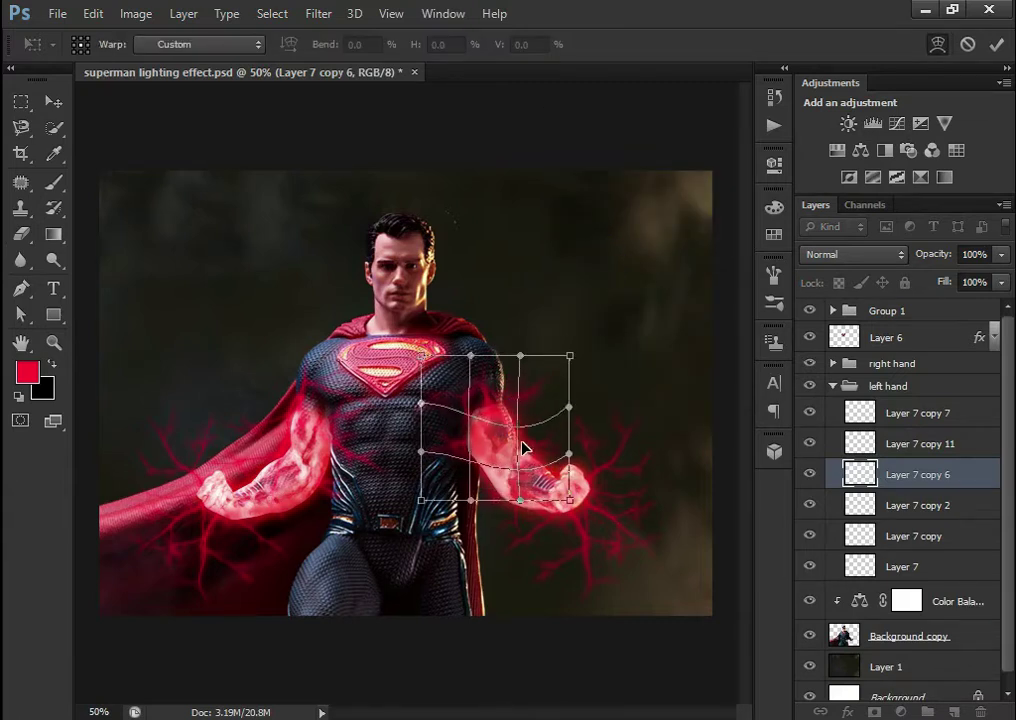
key(Return)
key(e)
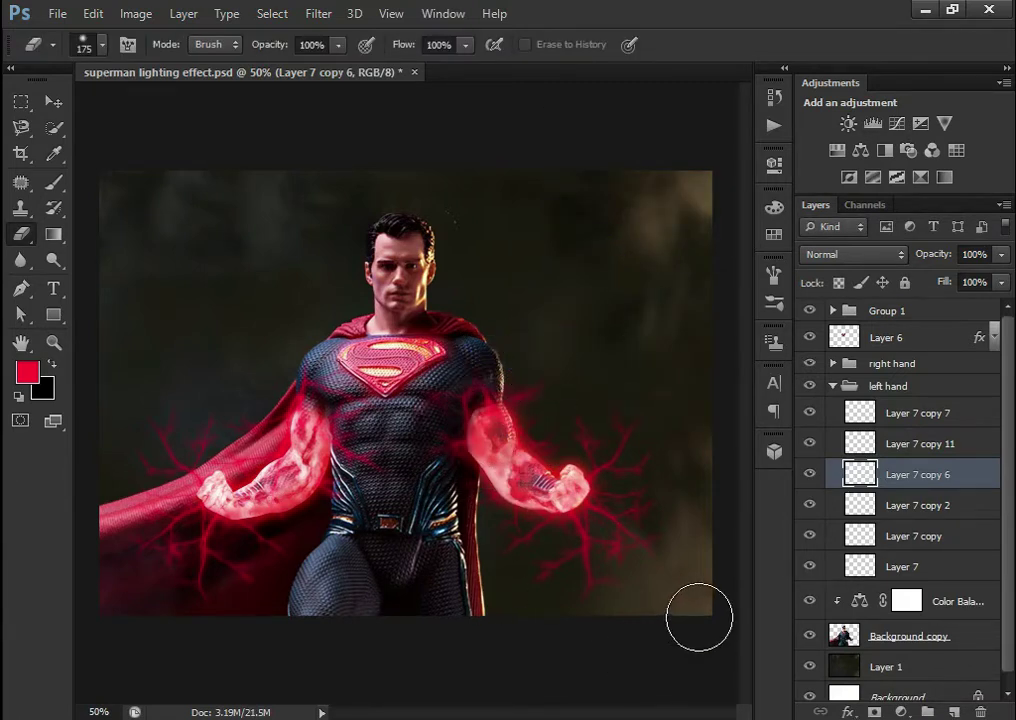
drag(435, 522, 470, 532)
Step through the lightning layers in the left hand group to compare them
click(900, 536)
click(900, 567)
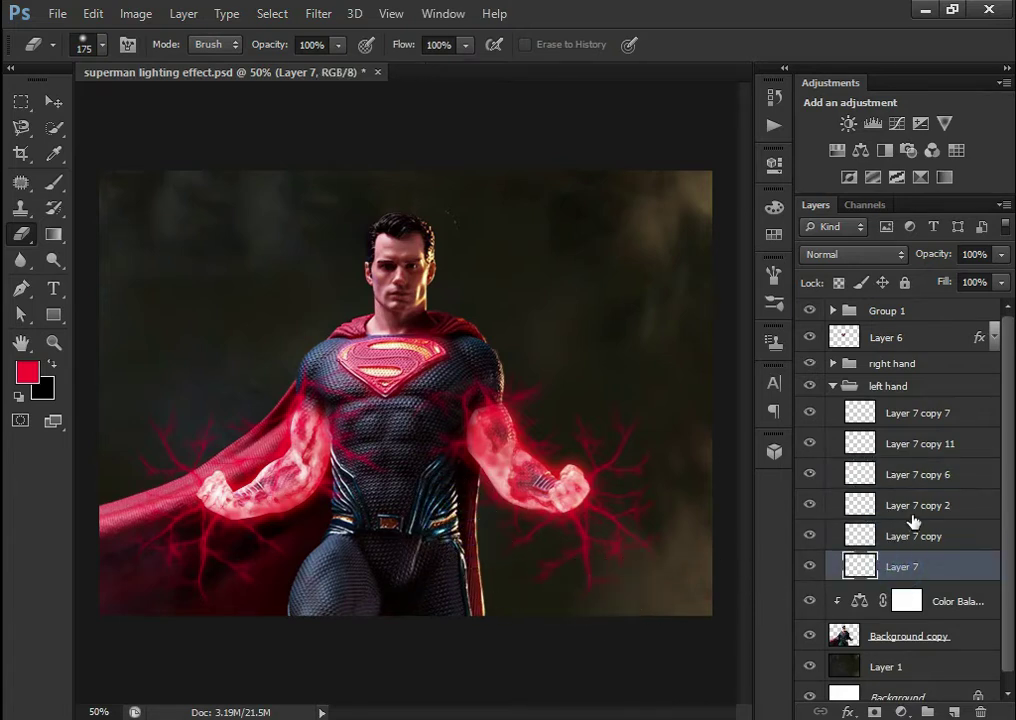
click(900, 505)
key(alt+bracketleft)
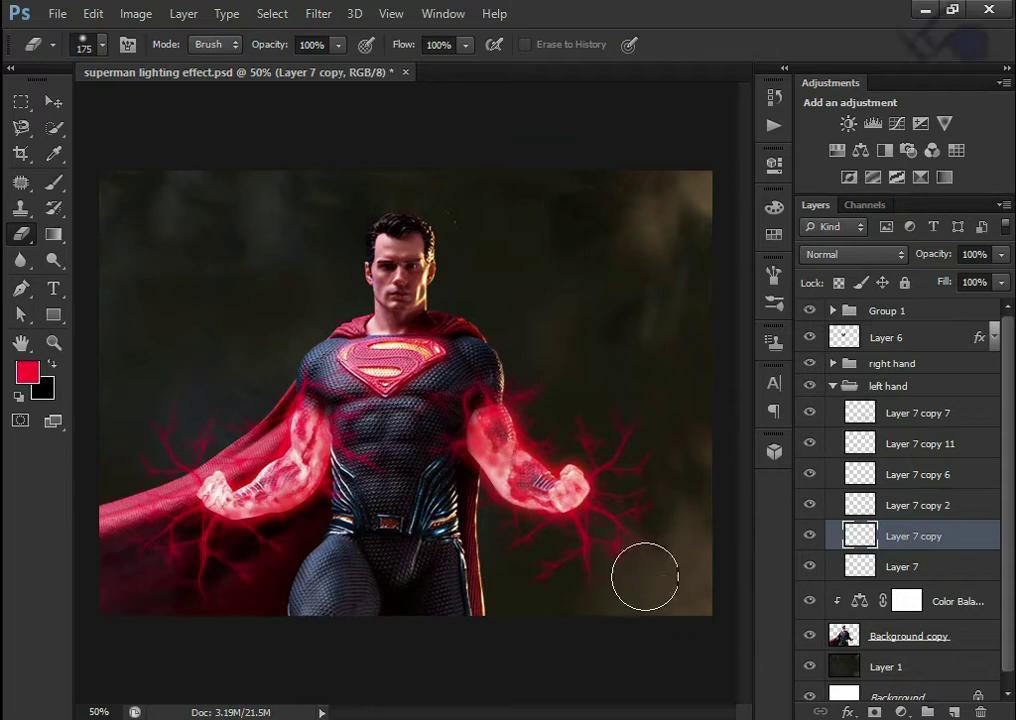
key(alt+bracketleft)
key(alt+bracketright)
key(alt+bracketright)
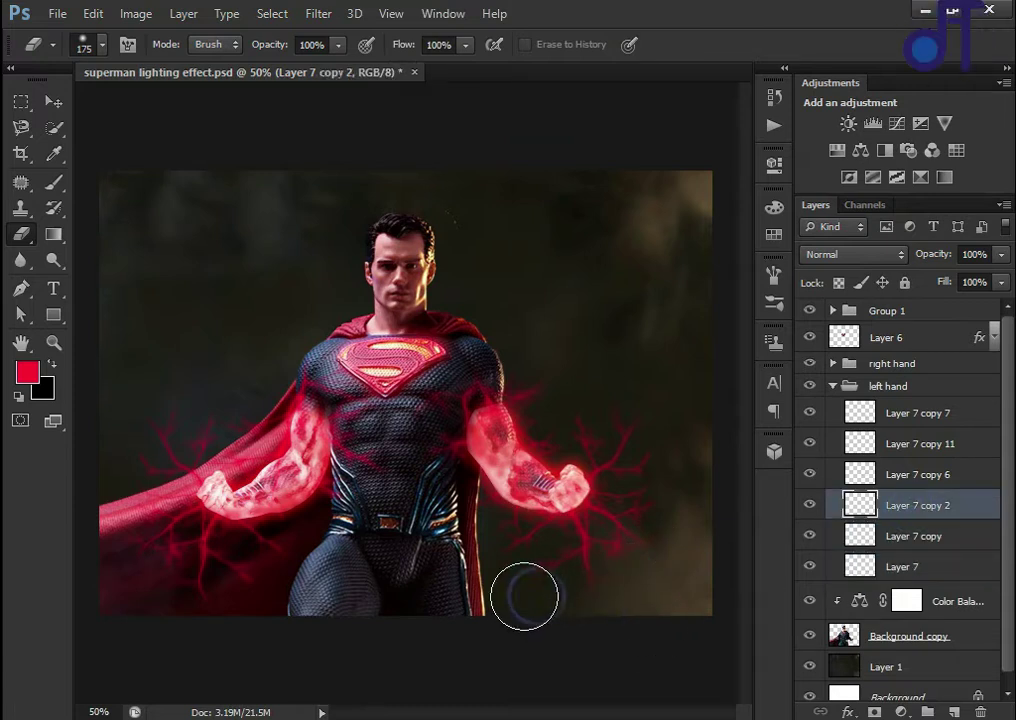
click(888, 474)
click(891, 570)
ctrl+click(646, 407)
key(alt+bracketleft)
key(alt+bracketleft)
ctrl+click(653, 420)
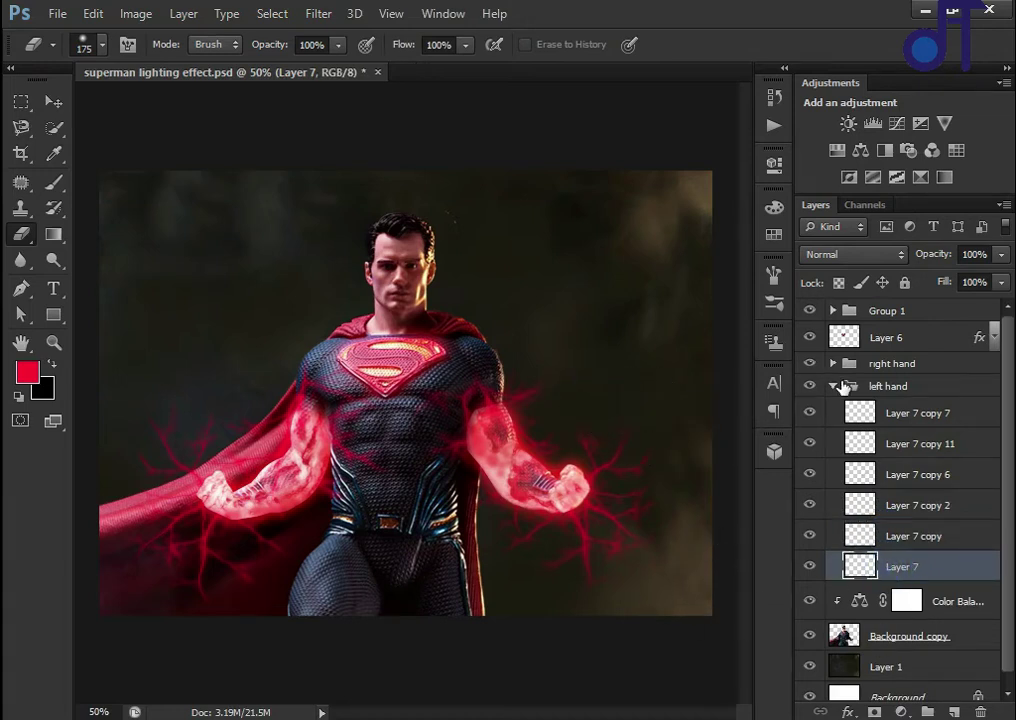
click(878, 534)
In the right hand group, erase stray lightning on the lower left
click(833, 386)
click(833, 363)
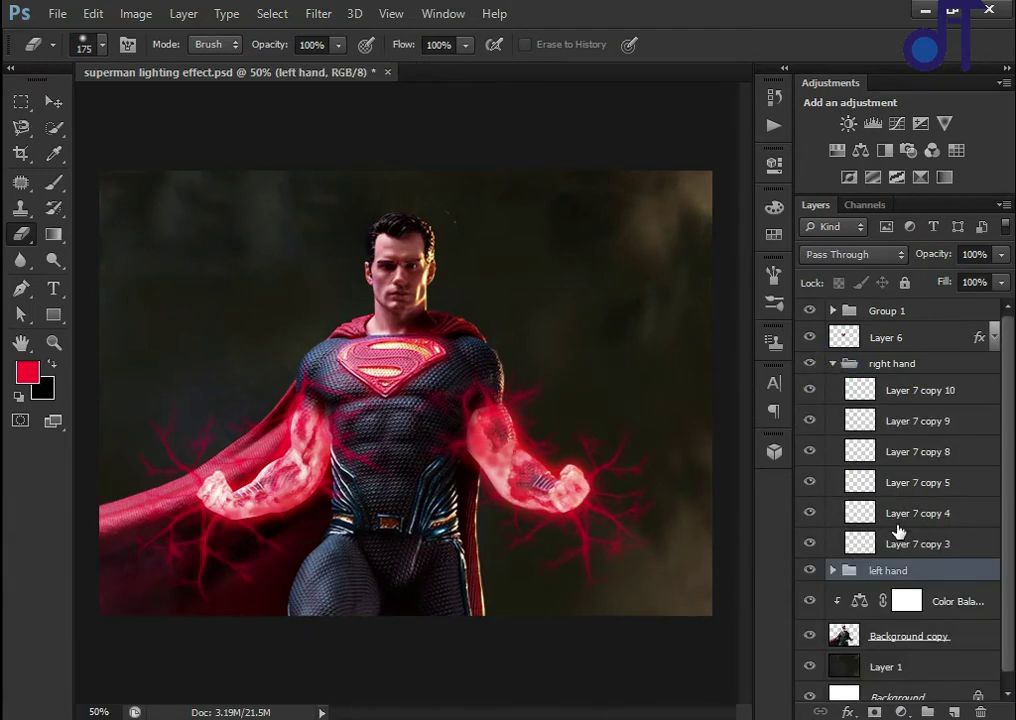
ctrl+click(187, 615)
click(159, 404)
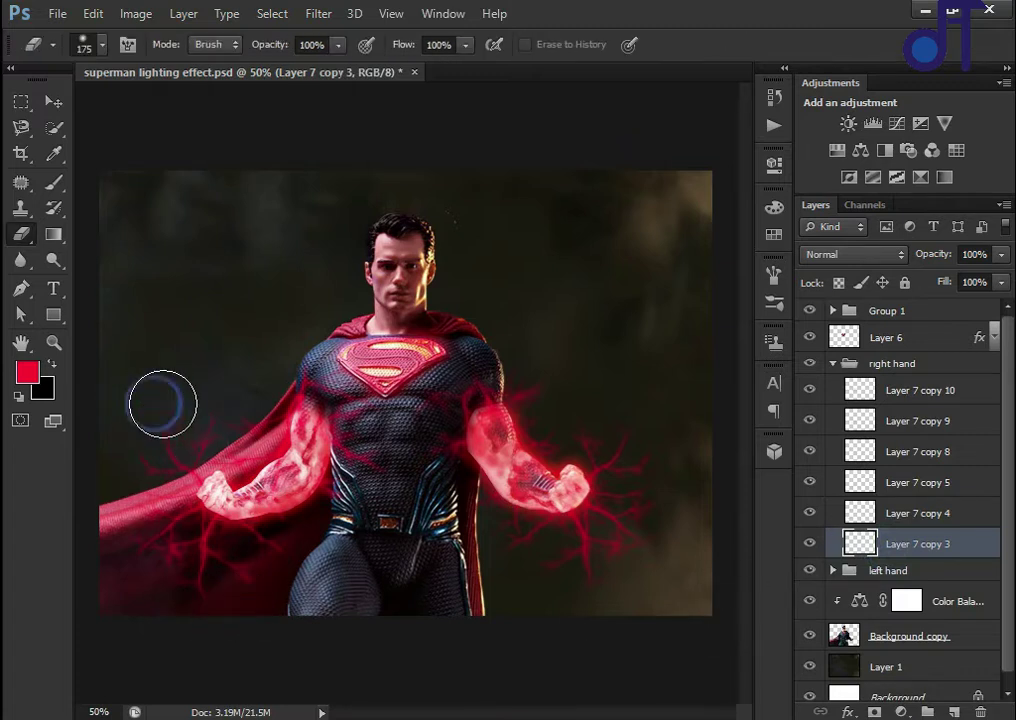
key(alt+bracketright)
click(159, 579)
key(alt+bracketright)
mouse_move(215, 612)
mouse_down()
mouse_move(296, 576)
mouse_move(277, 590)
mouse_up()
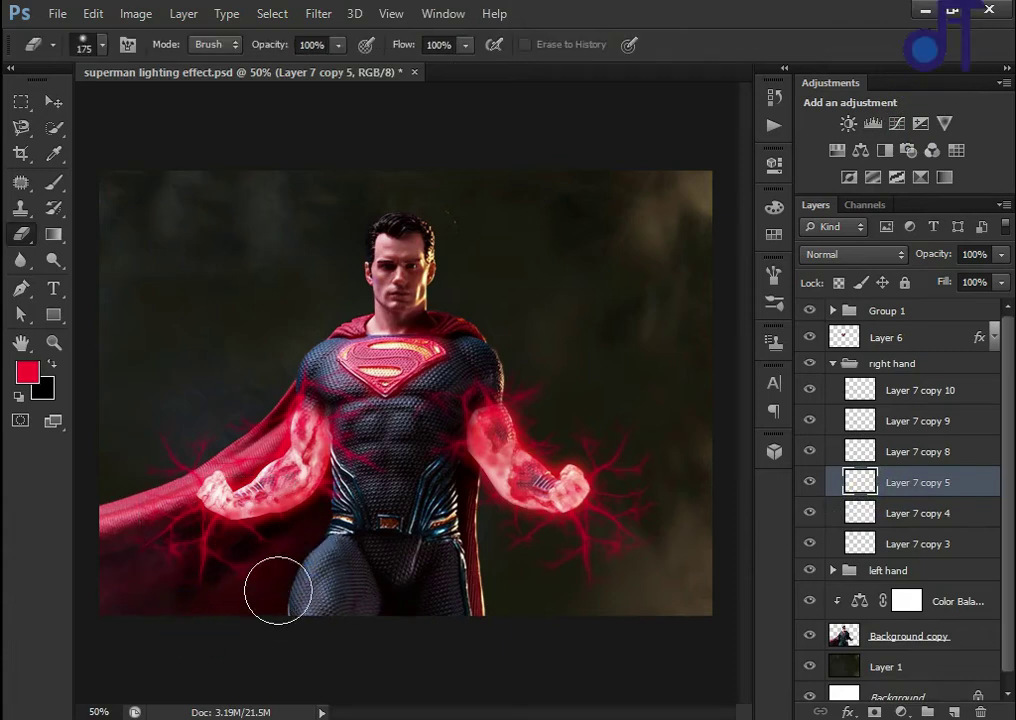
click(876, 513)
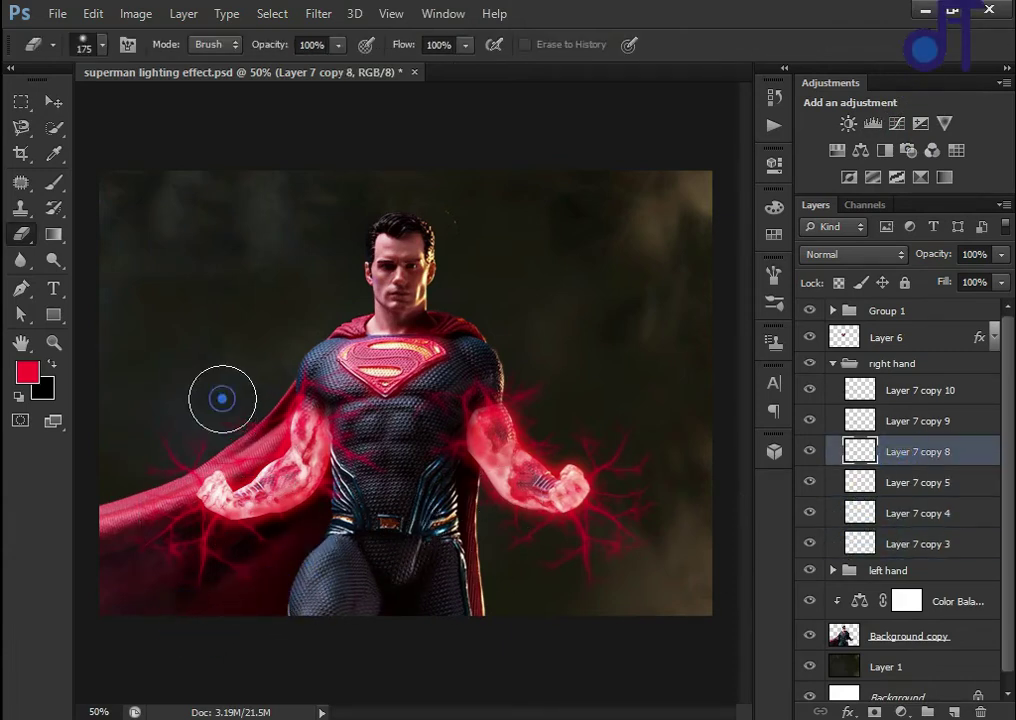
Duplicate Layer 7 copy 10 and shift the copy down onto the left-side arm
click(900, 424)
key(alt+bracketright)
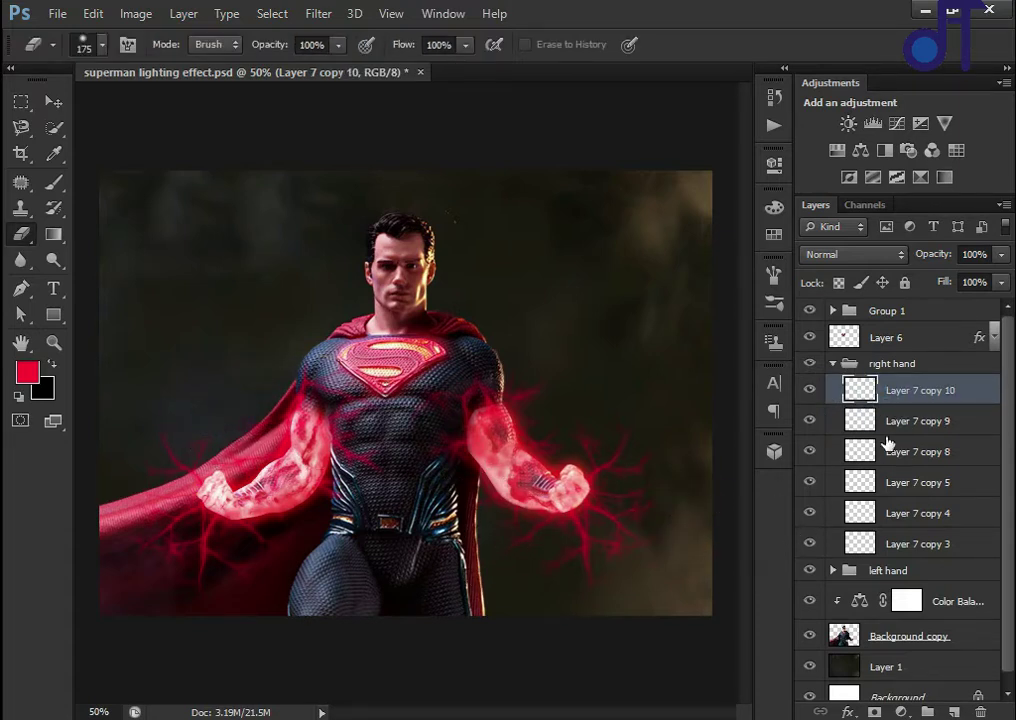
key(ctrl+j)
key(ctrl+t)
drag(316, 462, 307, 500)
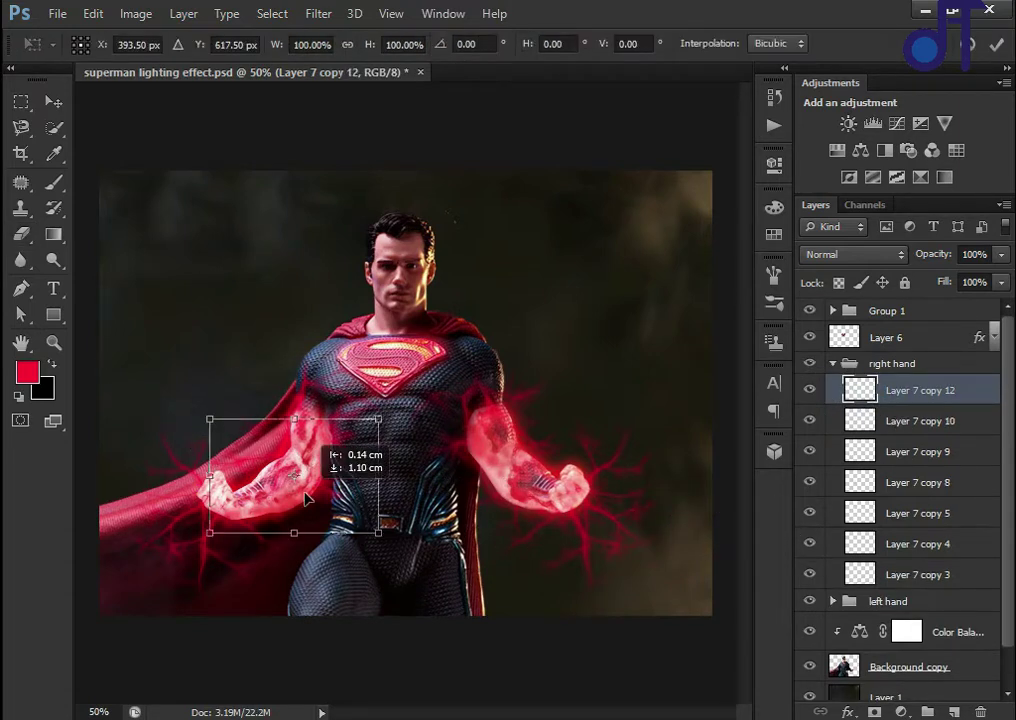
Warp the duplicated glow to follow the arm and collapse the right hand group
right_click(268, 486)
click(311, 272)
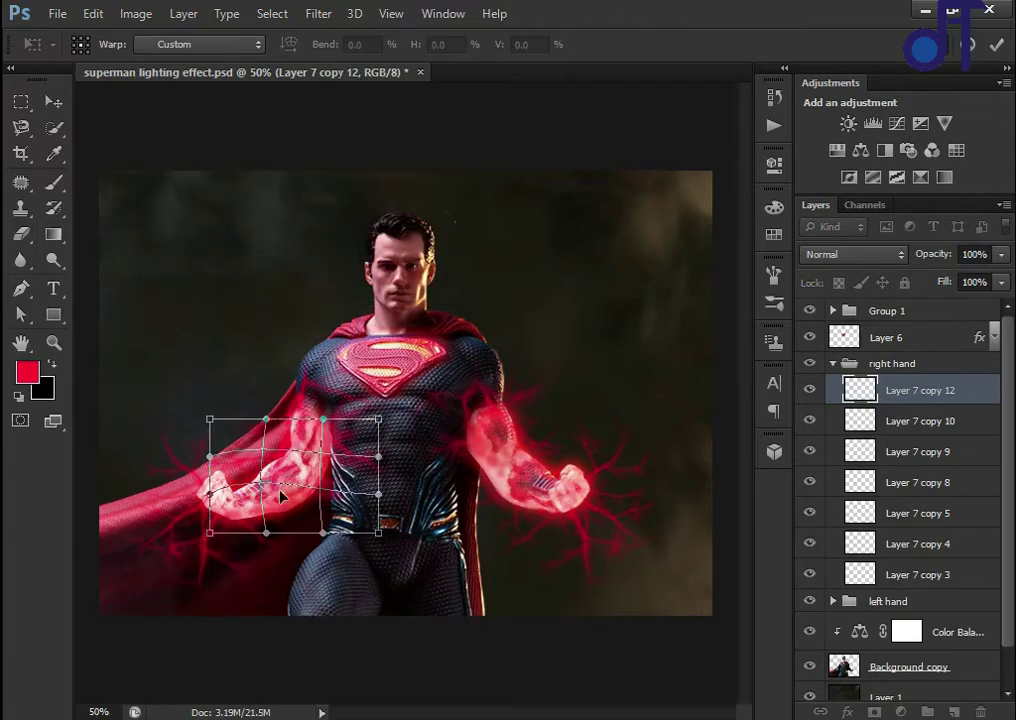
drag(325, 475, 311, 494)
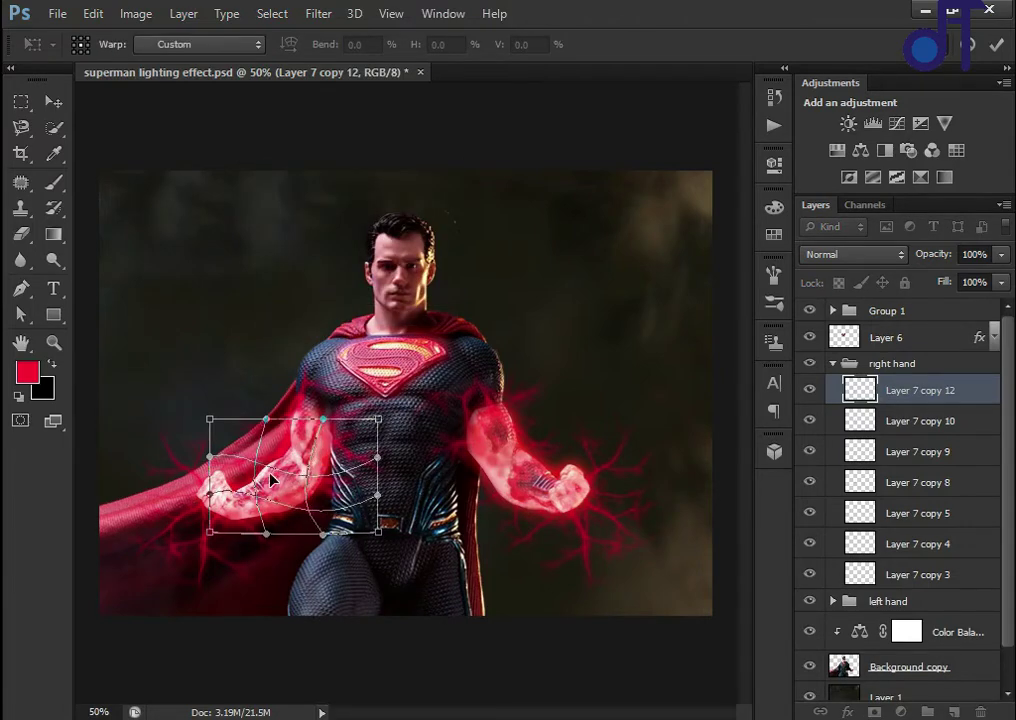
key(Return)
key(e)
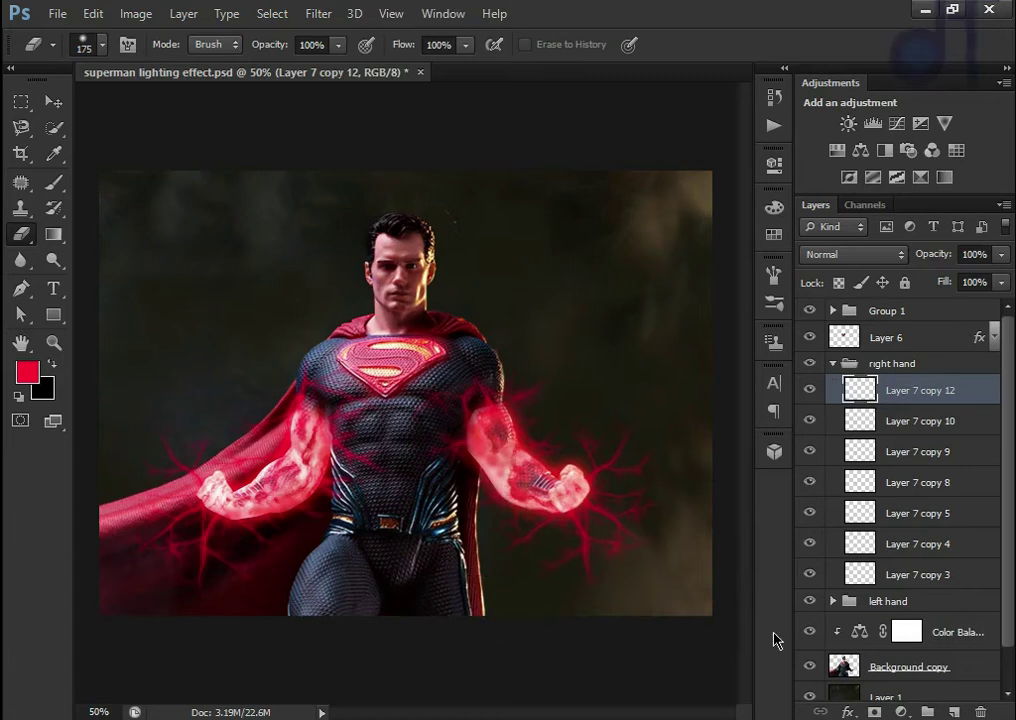
click(833, 363)
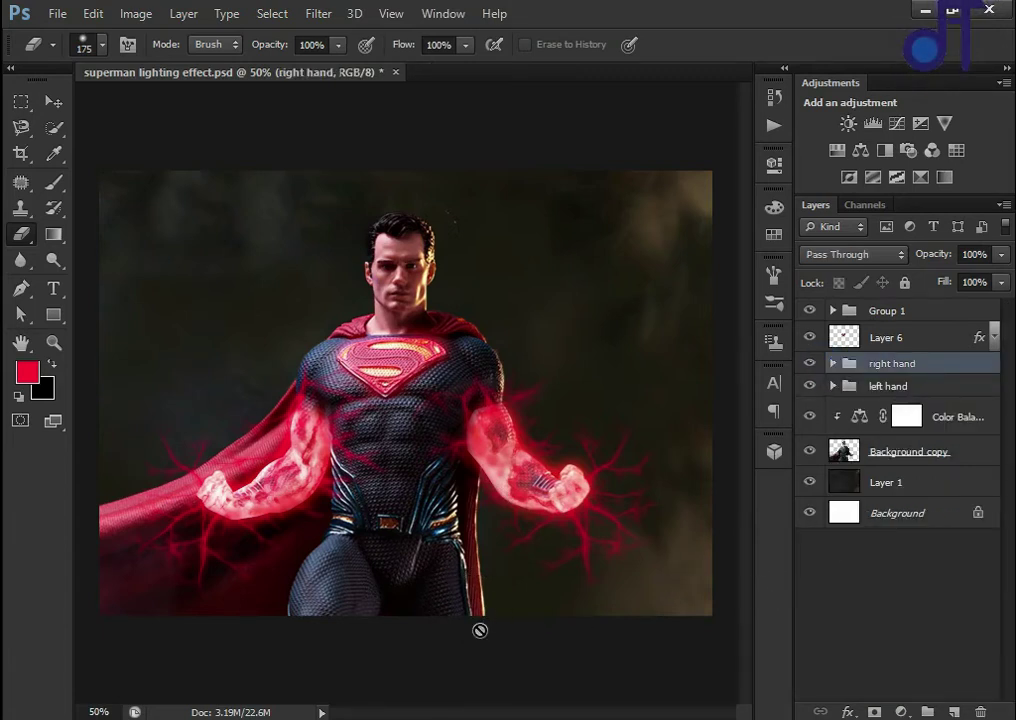
Paint red lightning veins across the abdomen and thighs on new Layer 8
key(ctrl+shift+alt+n)
click(54, 181)
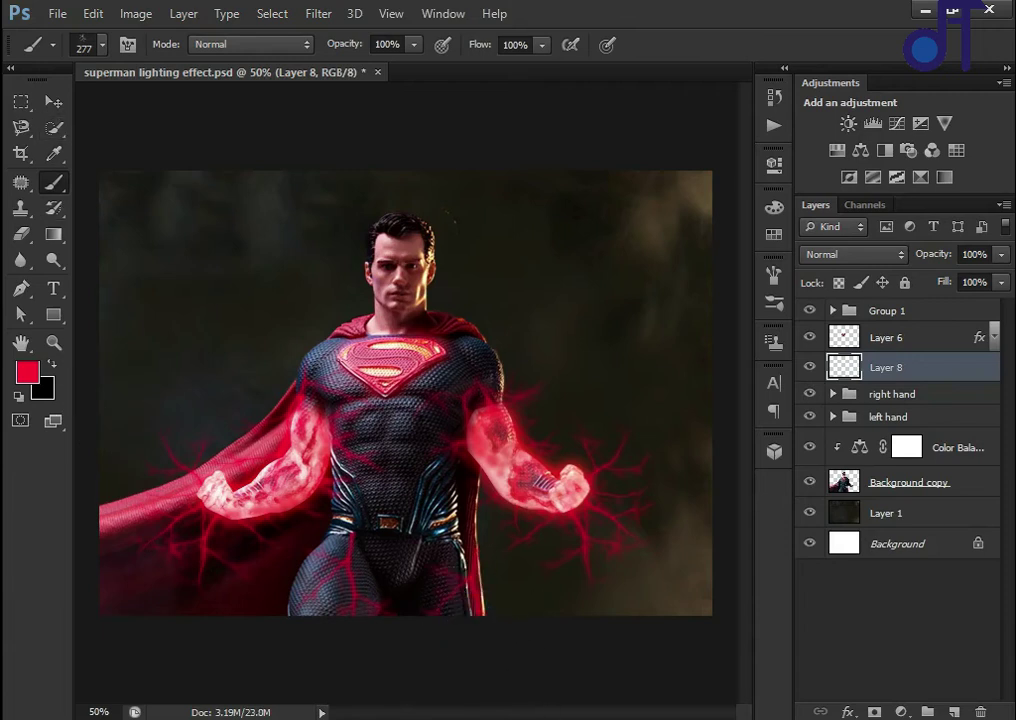
key(e)
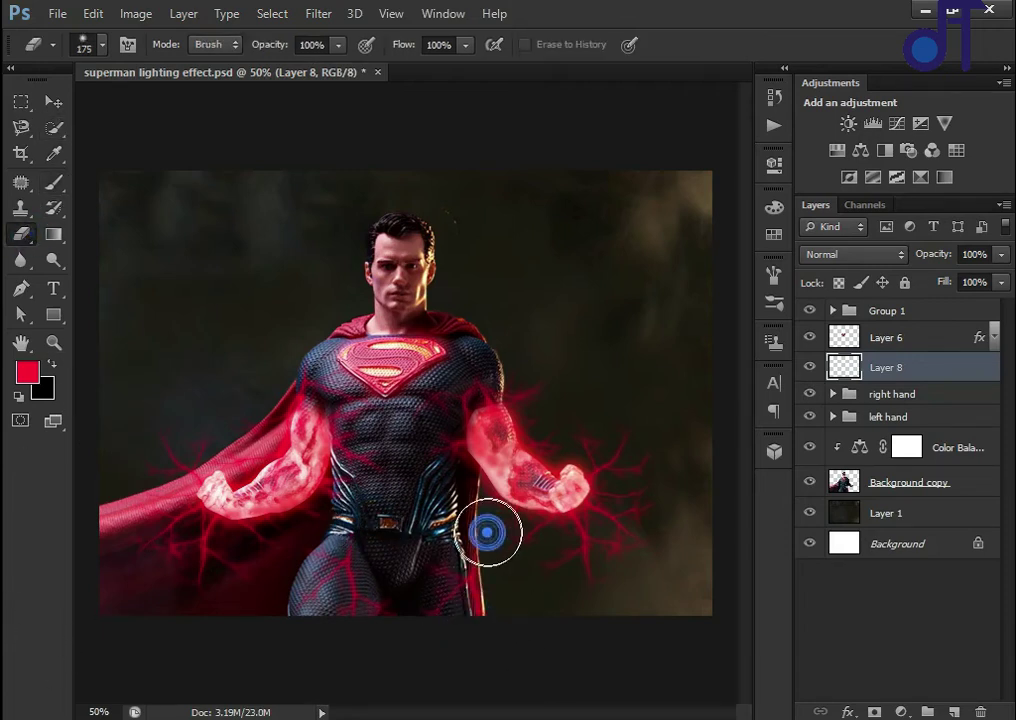
click(53, 102)
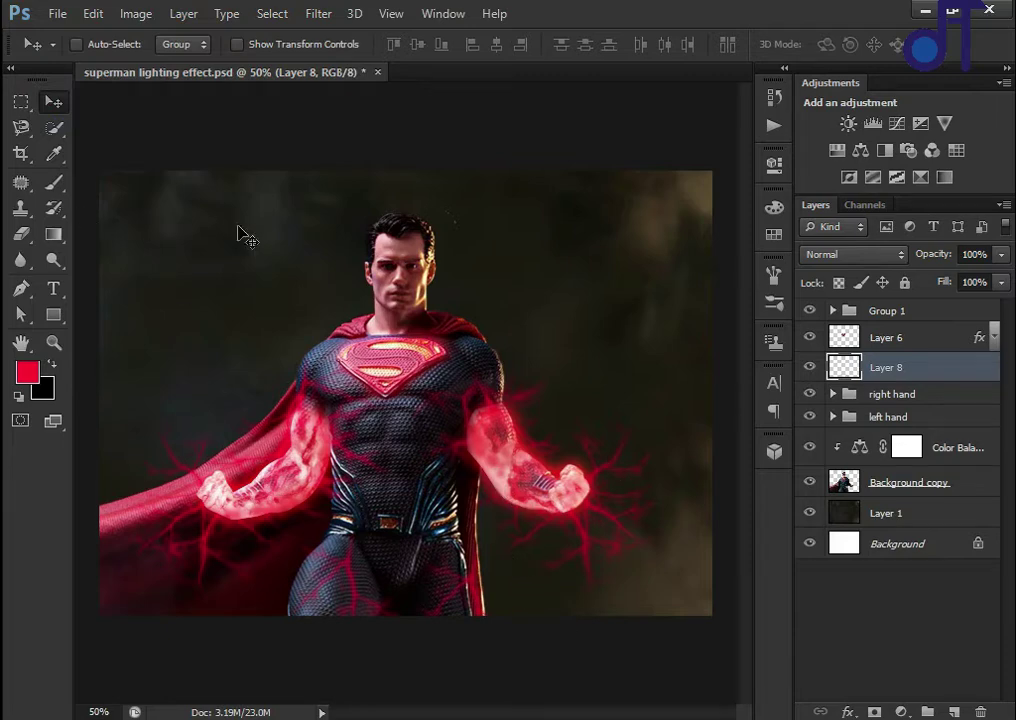
click(886, 337)
click(909, 482)
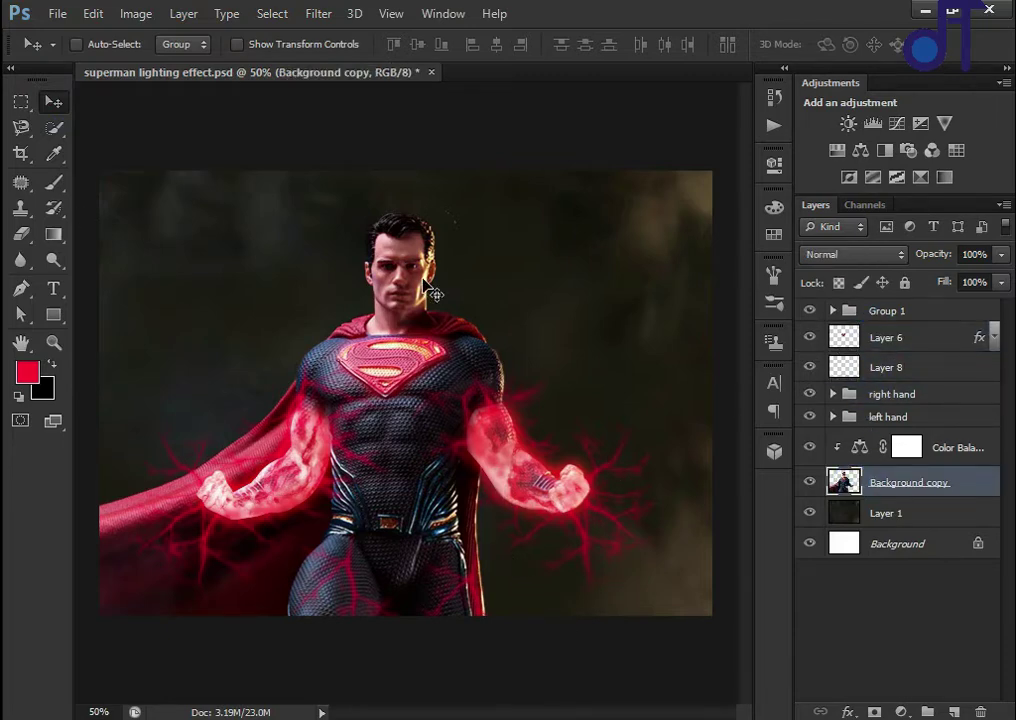
Zoom in on the face and try a quick selection around the eye, then deselect
scroll(424, 280, up, 2)
scroll(424, 280, up, 2)
scroll(496, 410, up, 5)
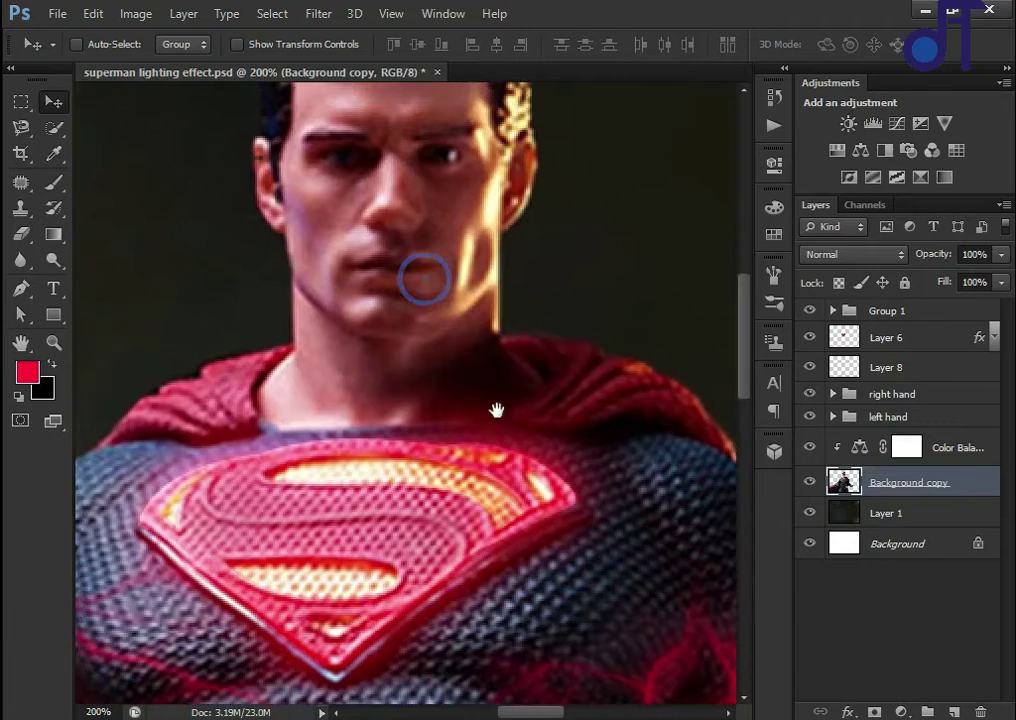
drag(496, 410, 406, 524)
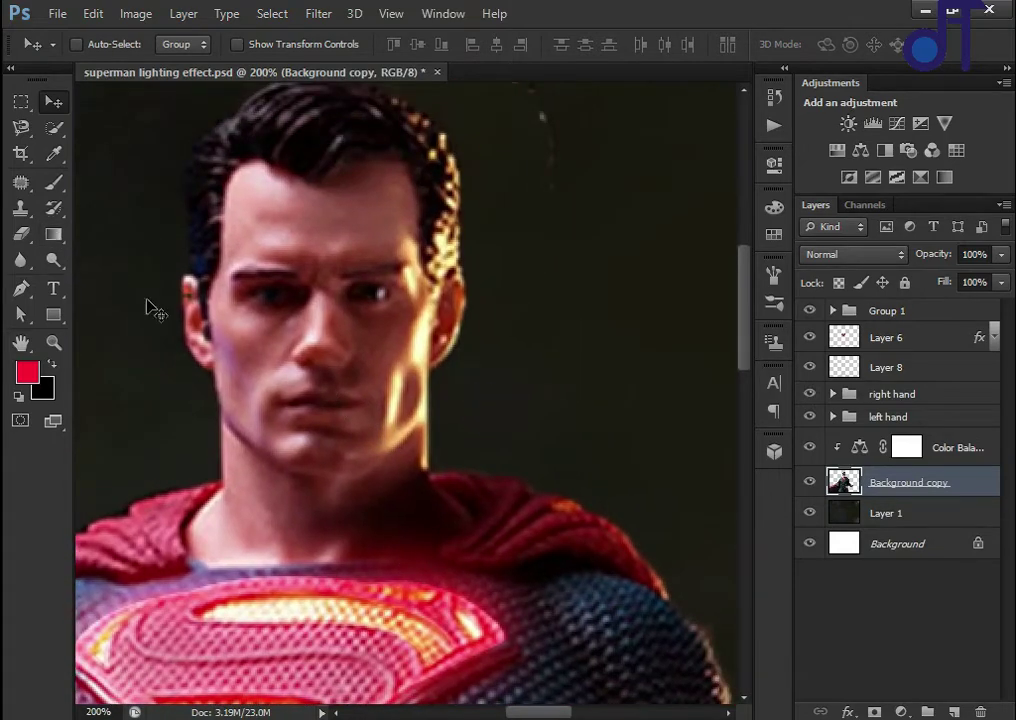
key(w)
click(885, 367)
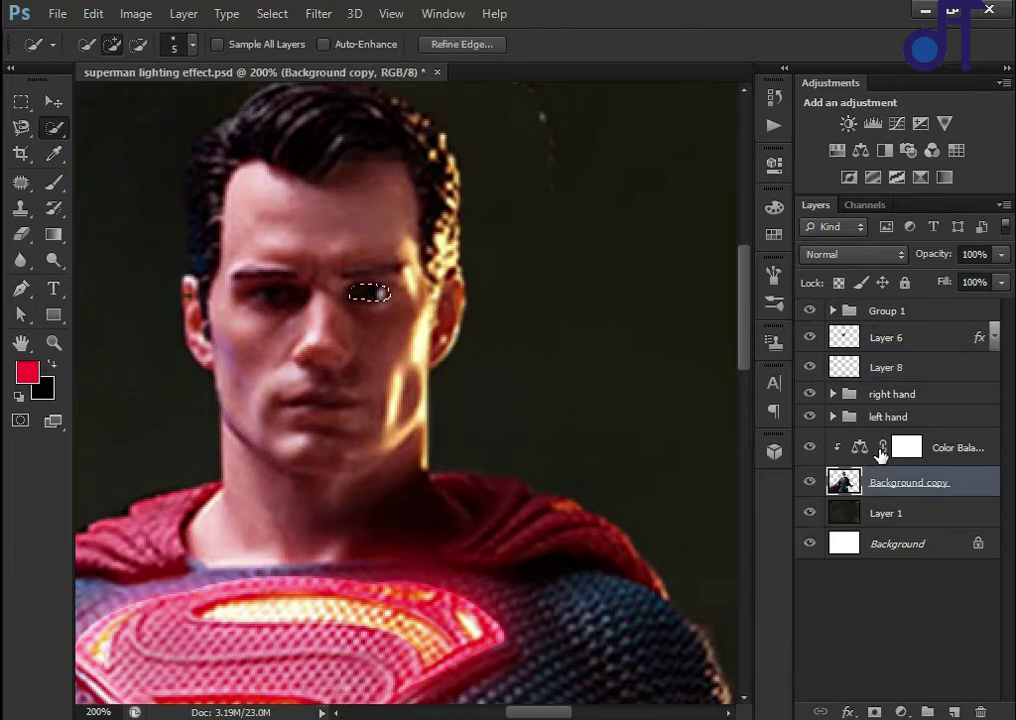
key(ctrl+d)
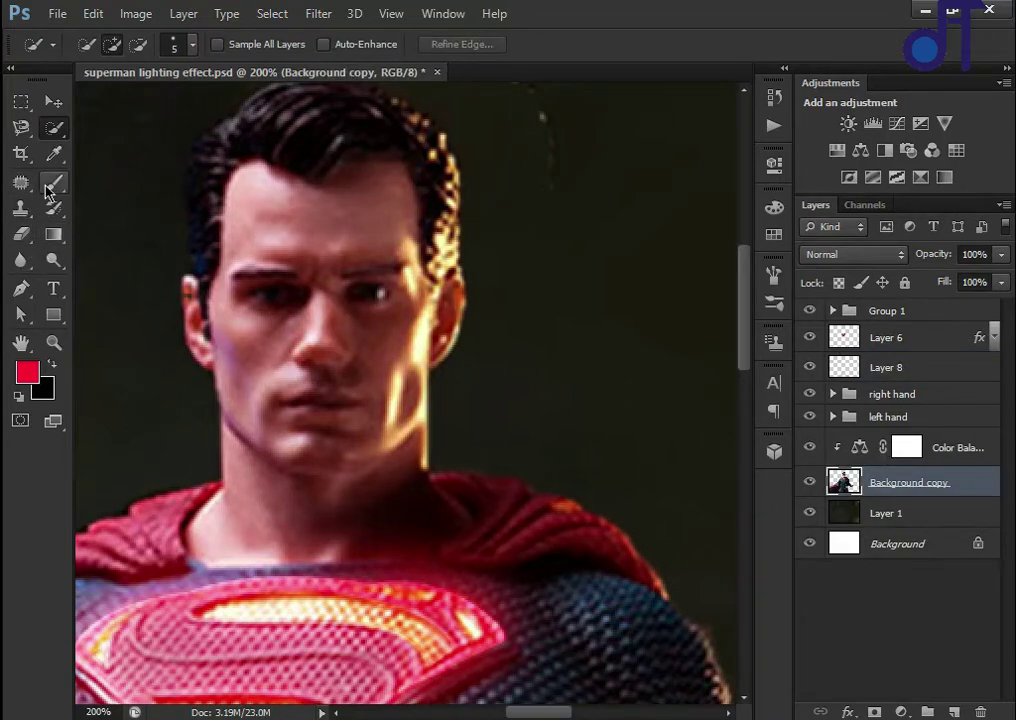
Trace the right-side eye with a closed Pen path and load it as a selection
click(21, 289)
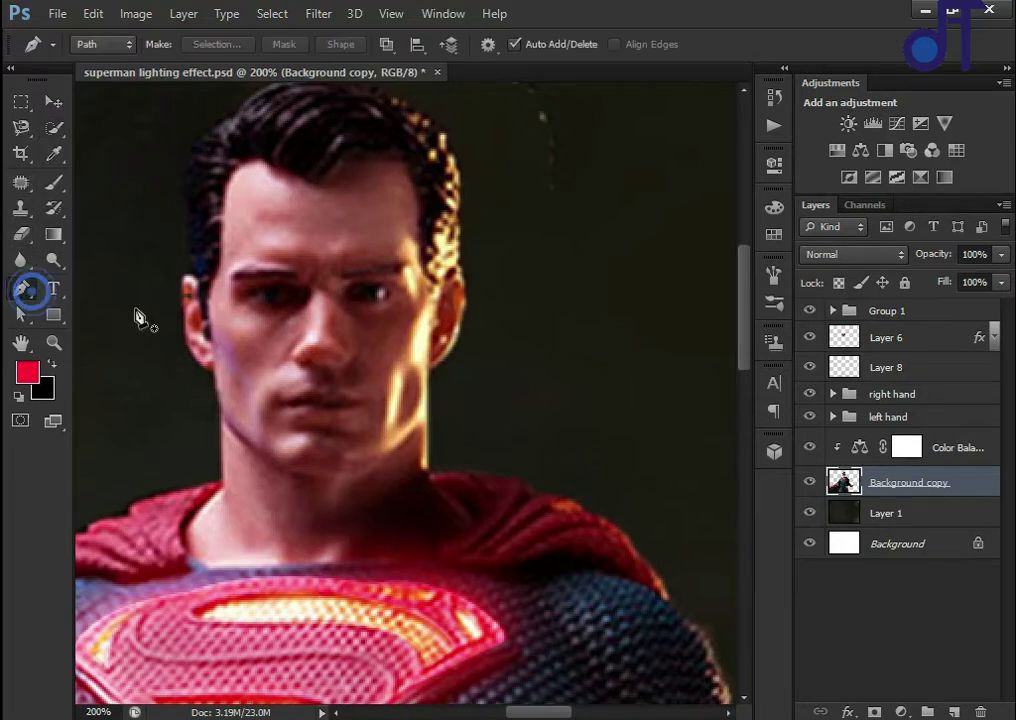
click(352, 292)
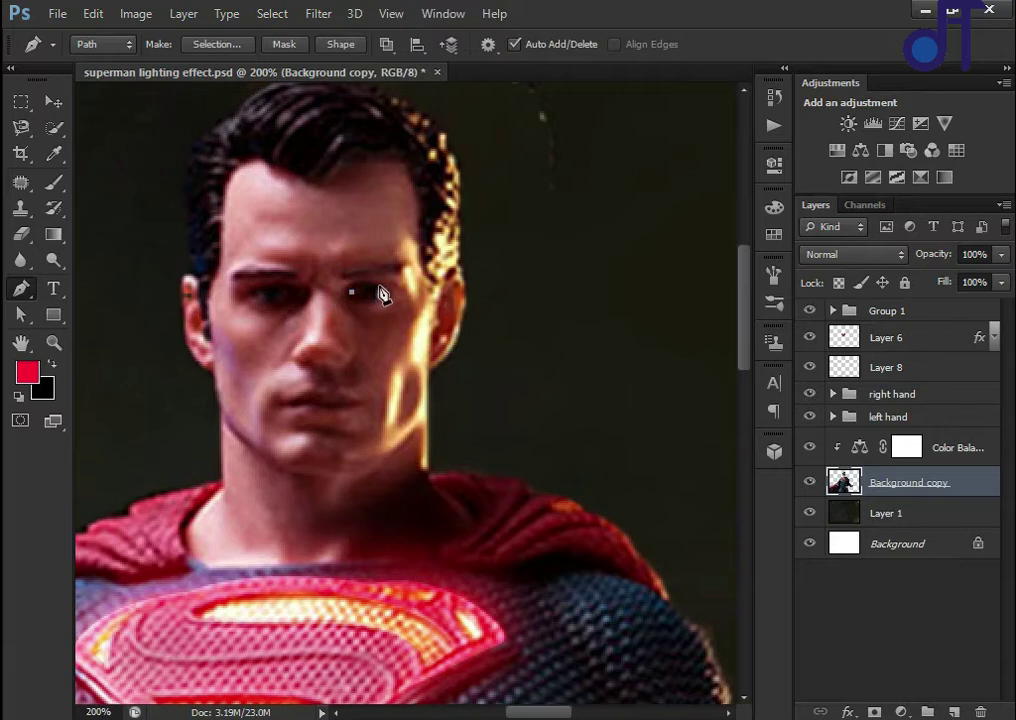
drag(355, 293, 407, 305)
click(385, 292)
drag(348, 292, 350, 298)
key(ctrl+z)
drag(346, 291, 338, 291)
key(ctrl+Return)
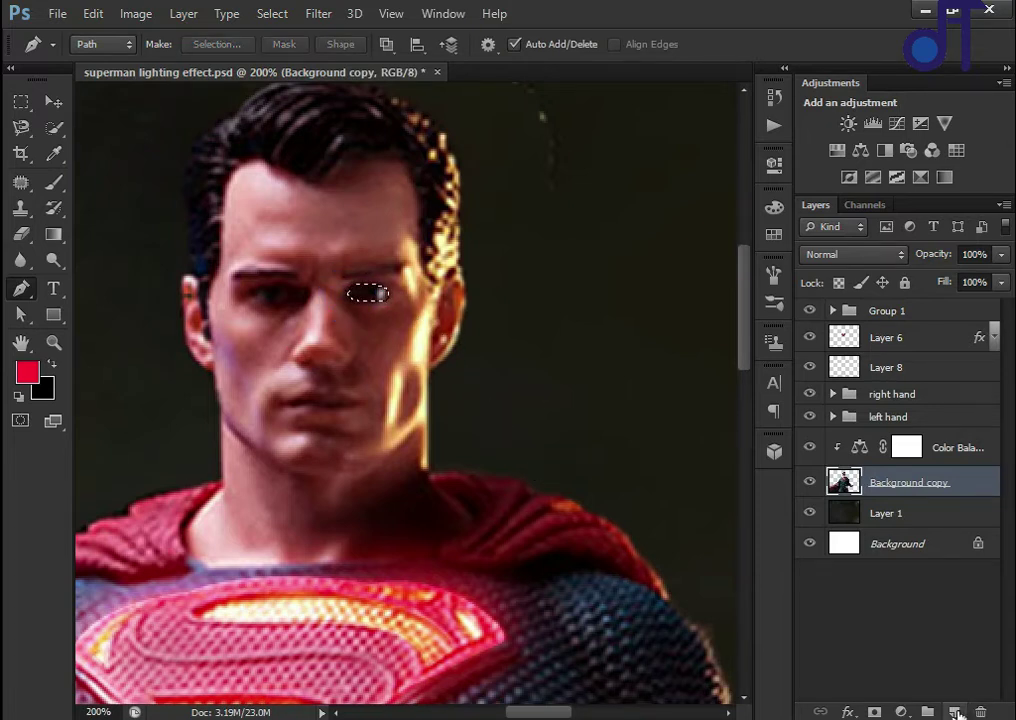
Fill the first eye selection with red on a new layer
click(953, 711)
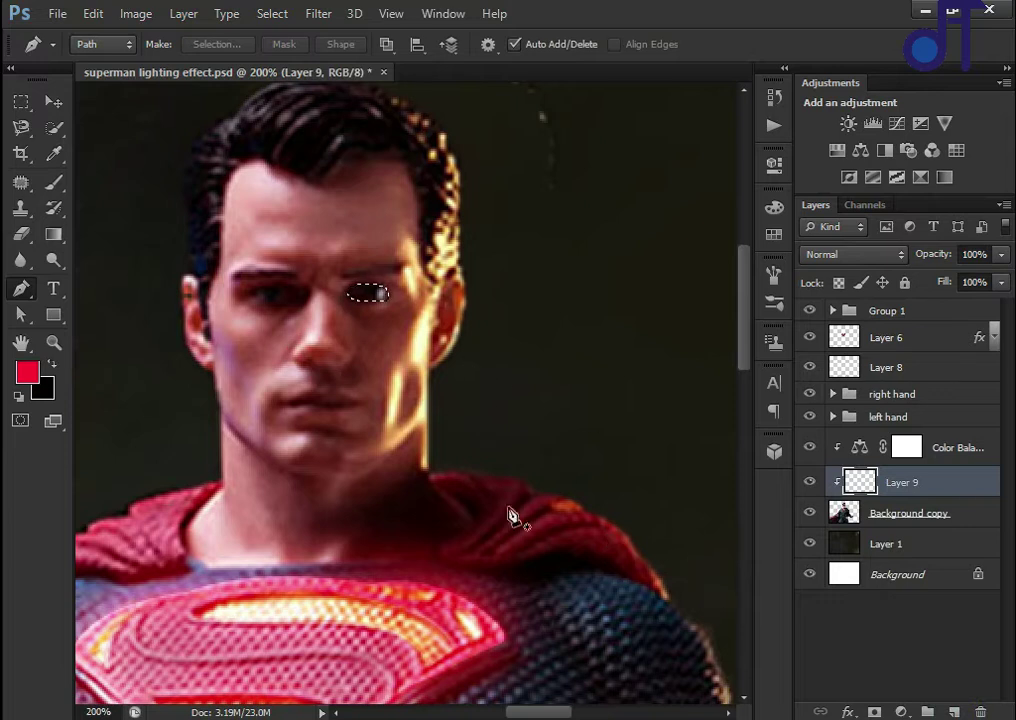
key(alt+BackSpace)
key(ctrl+d)
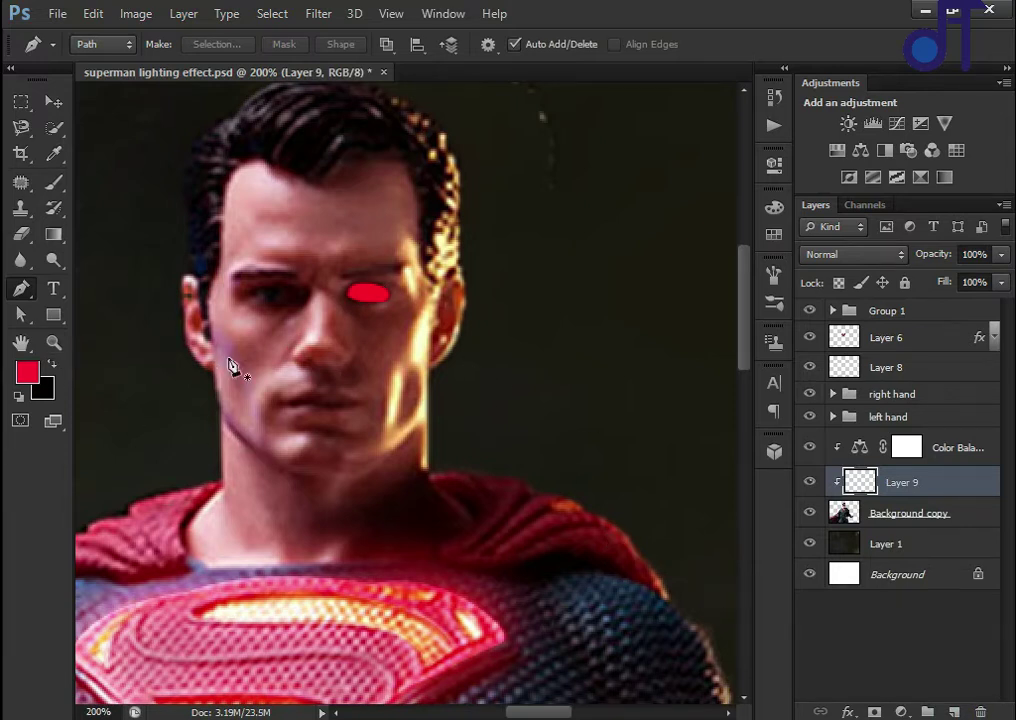
Trace the other eye with the Pen and fill it with red too
click(251, 296)
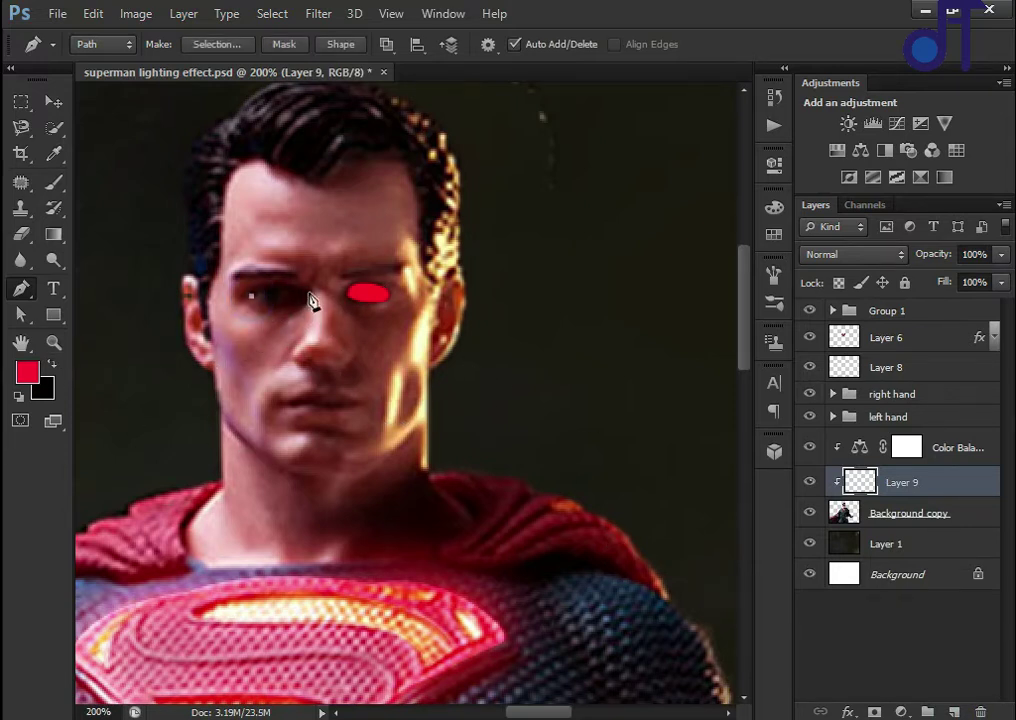
drag(300, 297, 325, 321)
alt+click(301, 298)
drag(251, 296, 223, 289)
key(ctrl+Return)
key(alt+BackSpace)
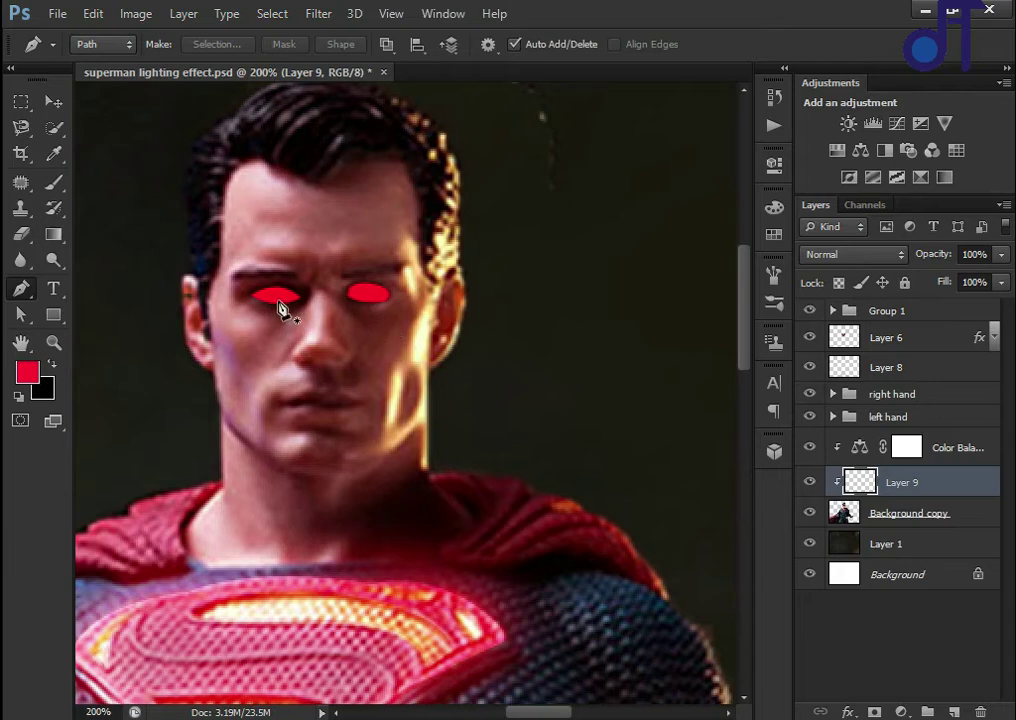
click(54, 181)
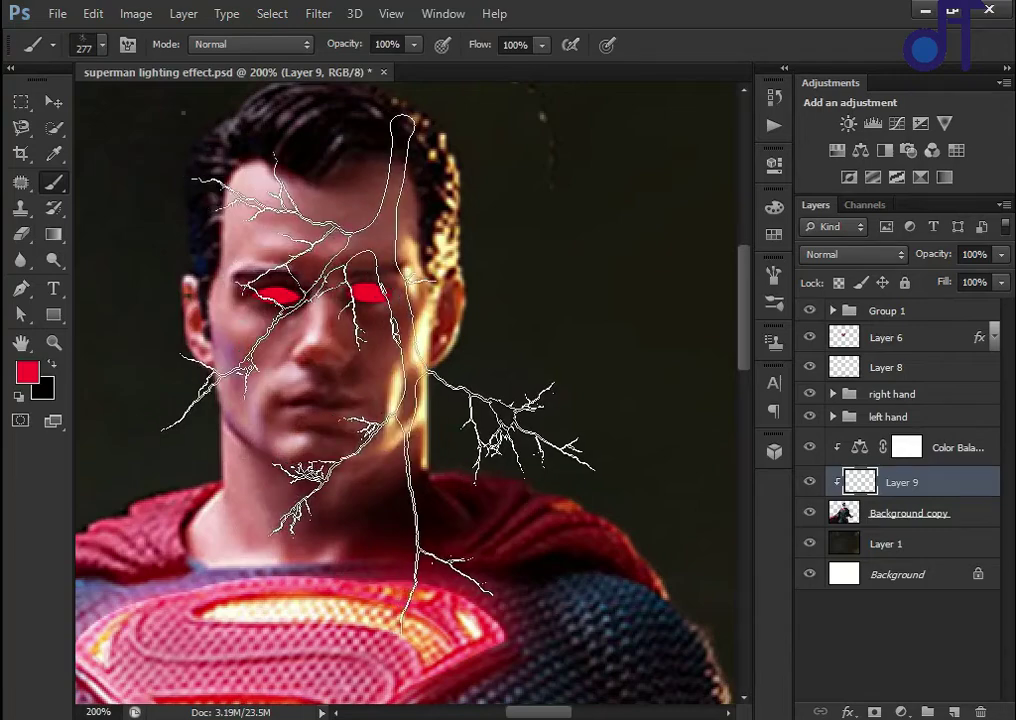
Pick a soft round brush, shrink it, and make Layer 9 active for painting the eyes
right_click(280, 320)
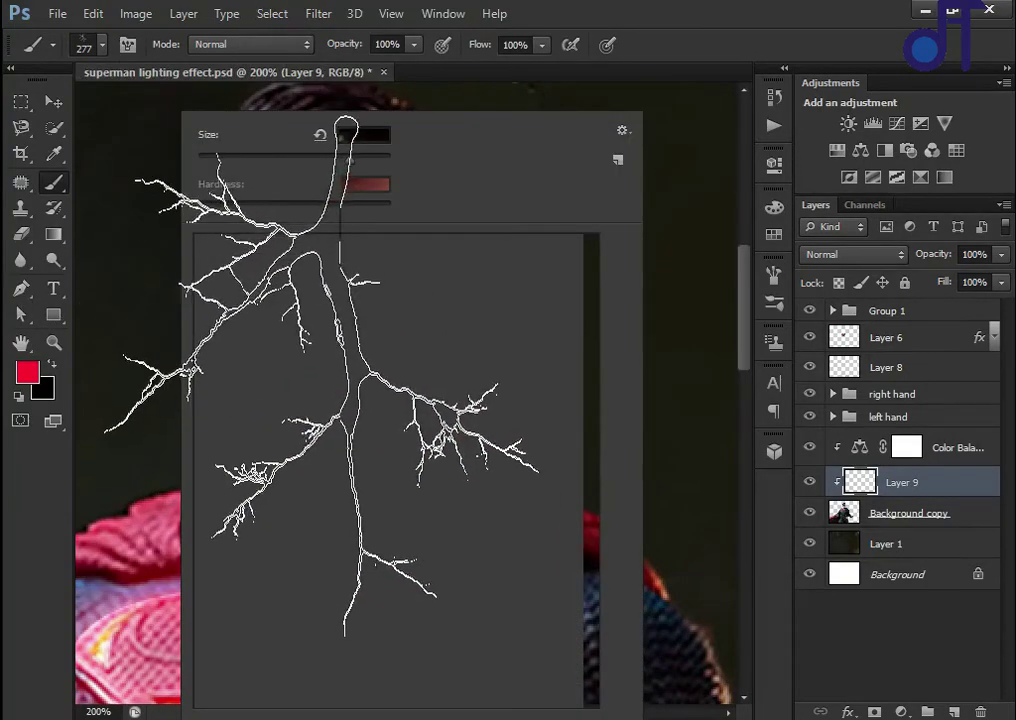
right_click(368, 380)
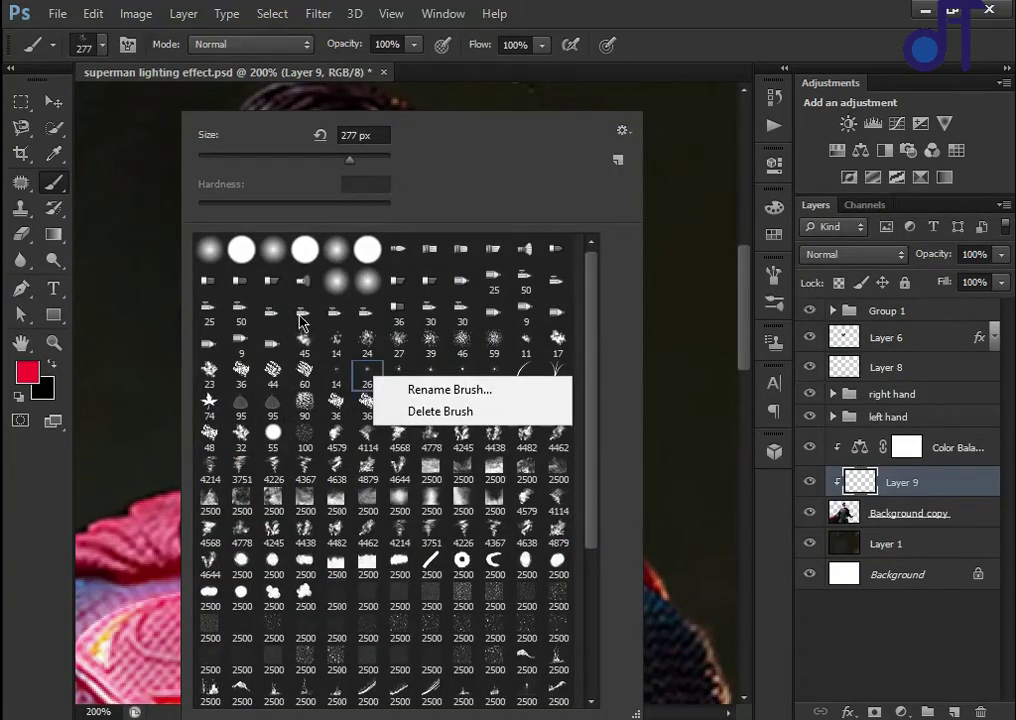
click(275, 261)
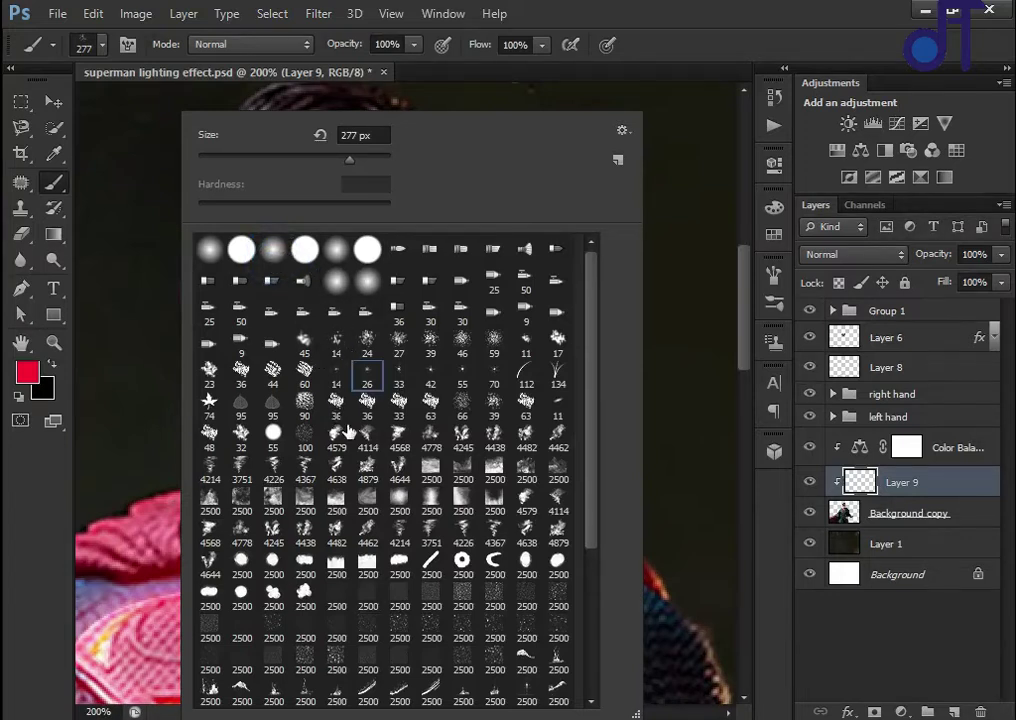
click(273, 256)
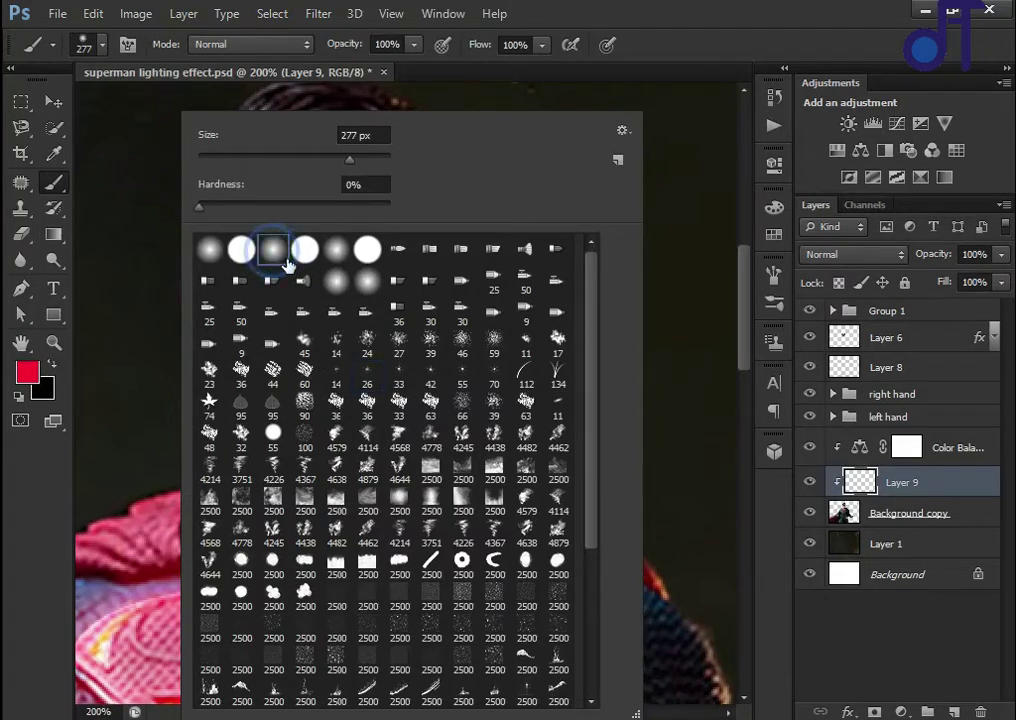
click(871, 630)
click(903, 490)
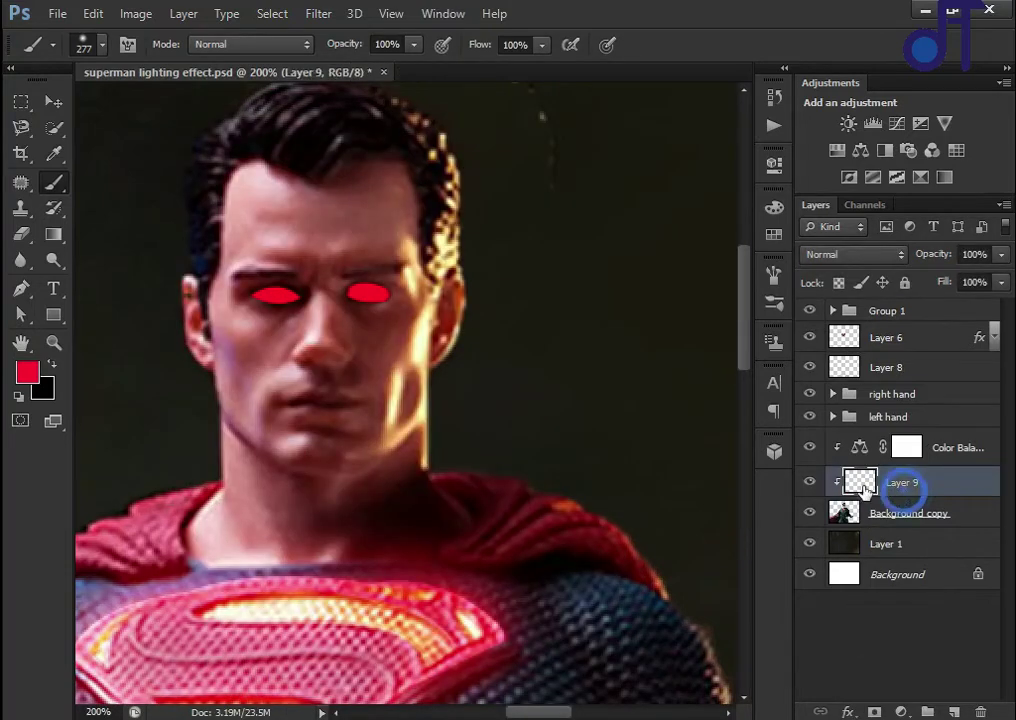
key(bracketleft)
key(bracketleft)
key(bracketleft)
key(bracketleft)
key(bracketleft)
key(bracketleft)
key(bracketleft)
key(bracketleft)
key(bracketleft)
key(bracketleft)
key(bracketleft)
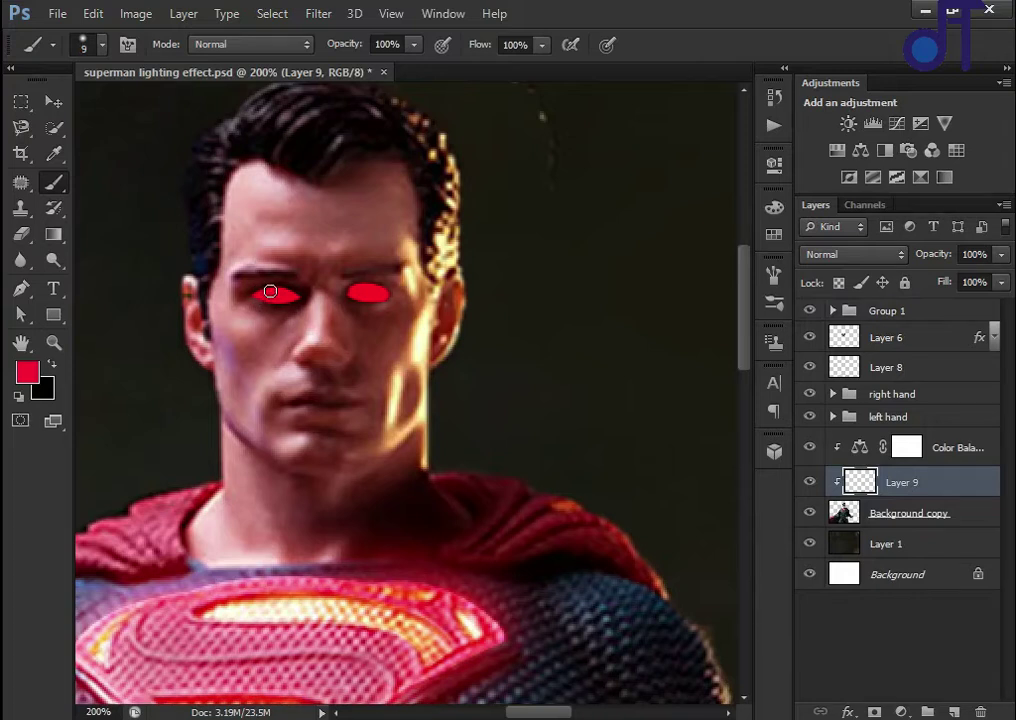
Paint red over the left eye, widening it with short strokes
click(270, 291)
drag(273, 290, 278, 292)
drag(268, 297, 281, 303)
click(268, 296)
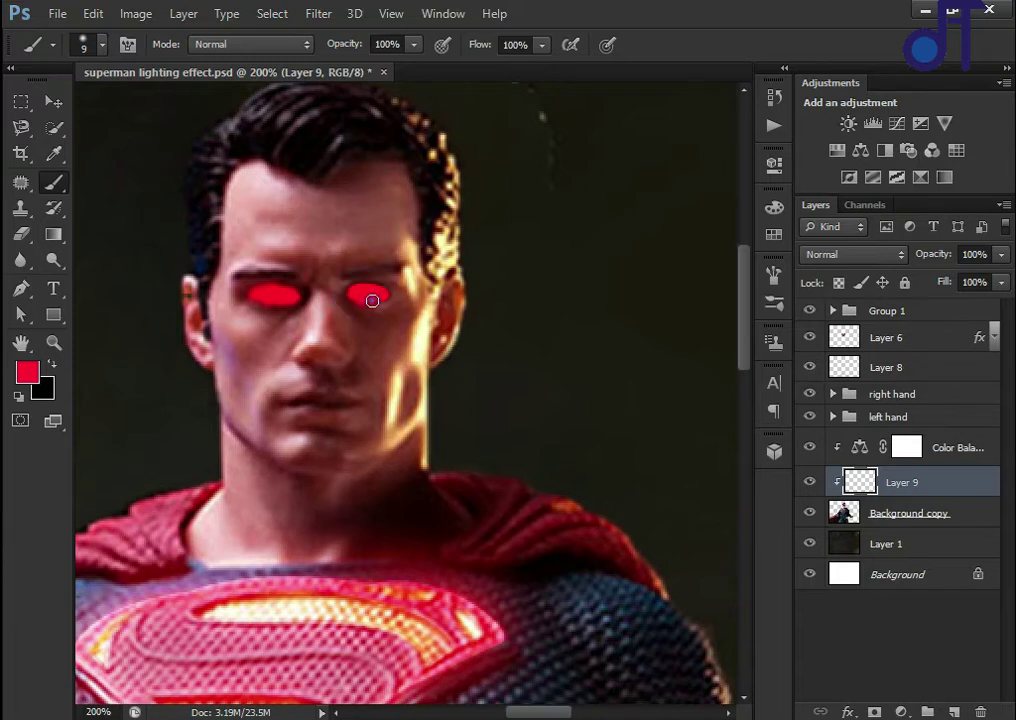
Dab red paint over and around the right eye
click(380, 290)
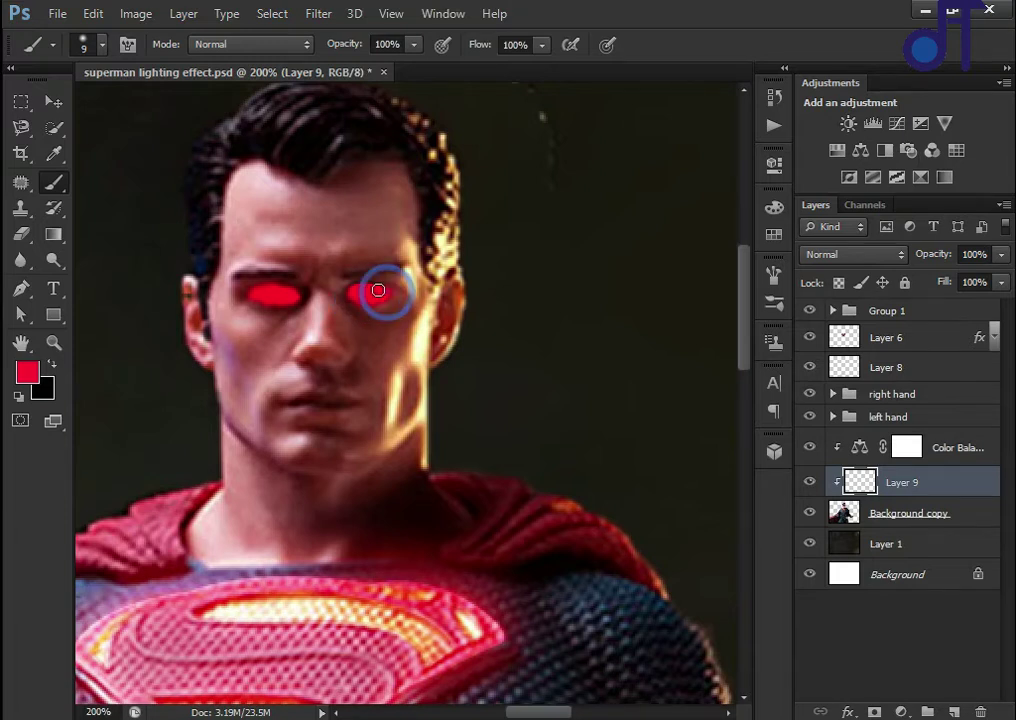
click(366, 288)
click(356, 288)
click(352, 290)
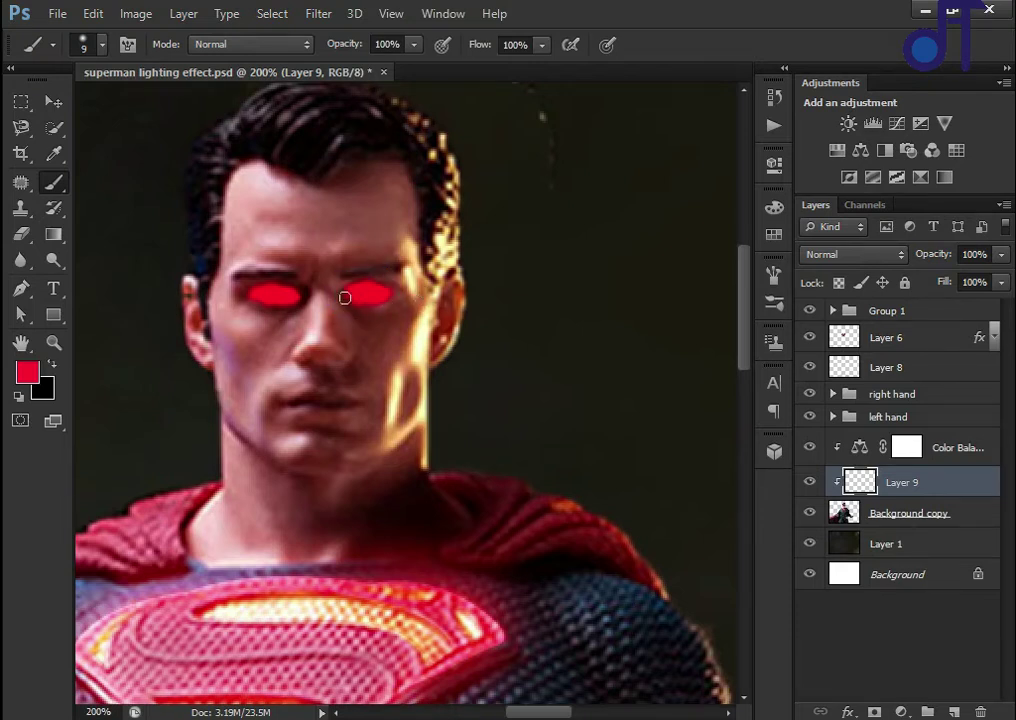
click(365, 297)
Extend the left eye's red glow outward, then fit the whole image in view
drag(249, 296, 270, 300)
drag(263, 298, 290, 296)
key(ctrl+0)
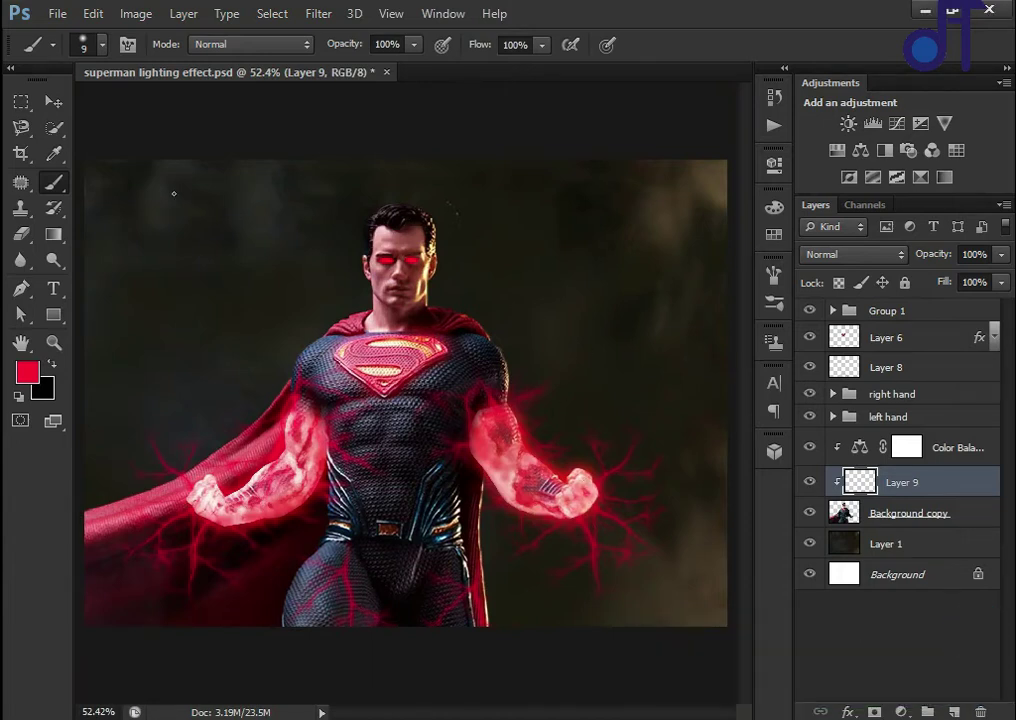
Copy the glow layer style from the left hand group inside Group 1
click(887, 310)
click(833, 310)
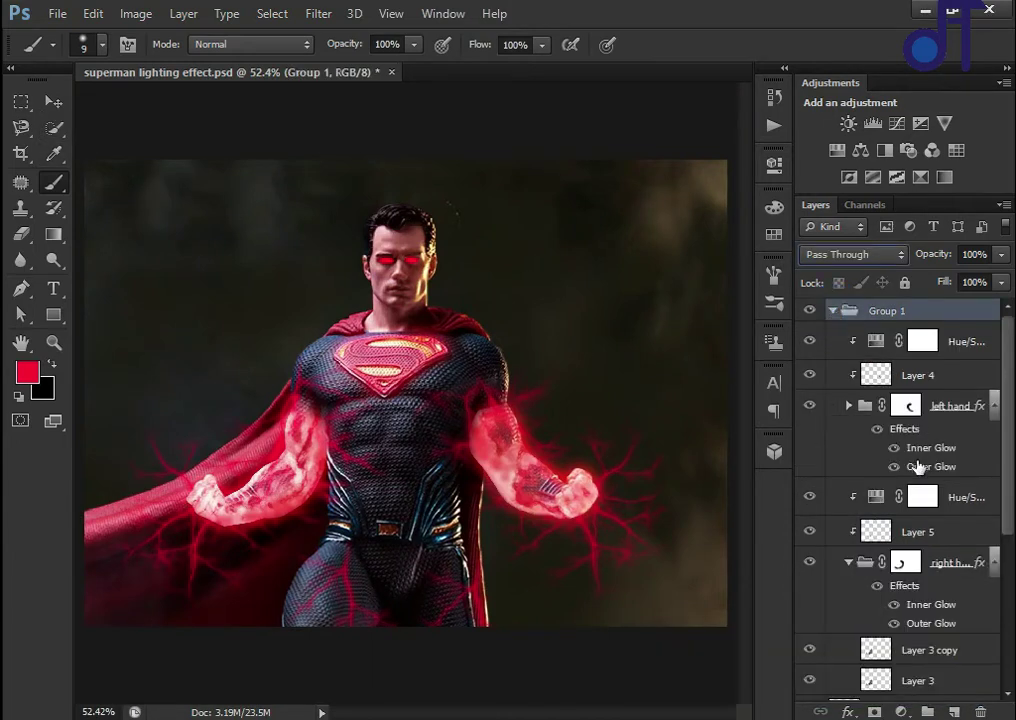
click(915, 408)
right_click(908, 406)
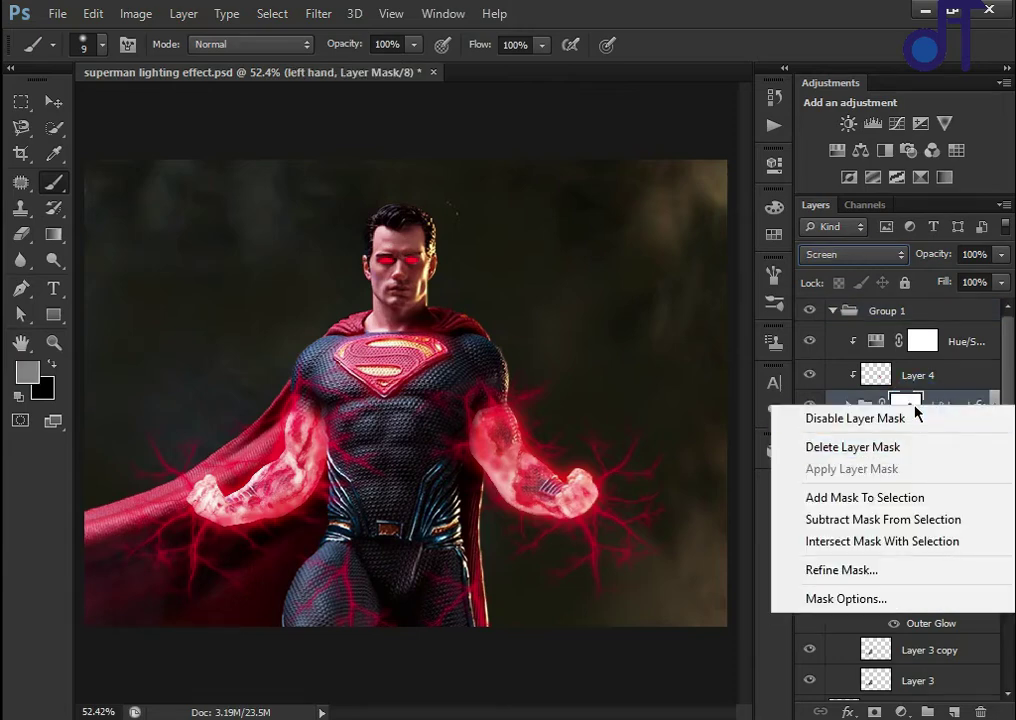
click(935, 385)
right_click(938, 447)
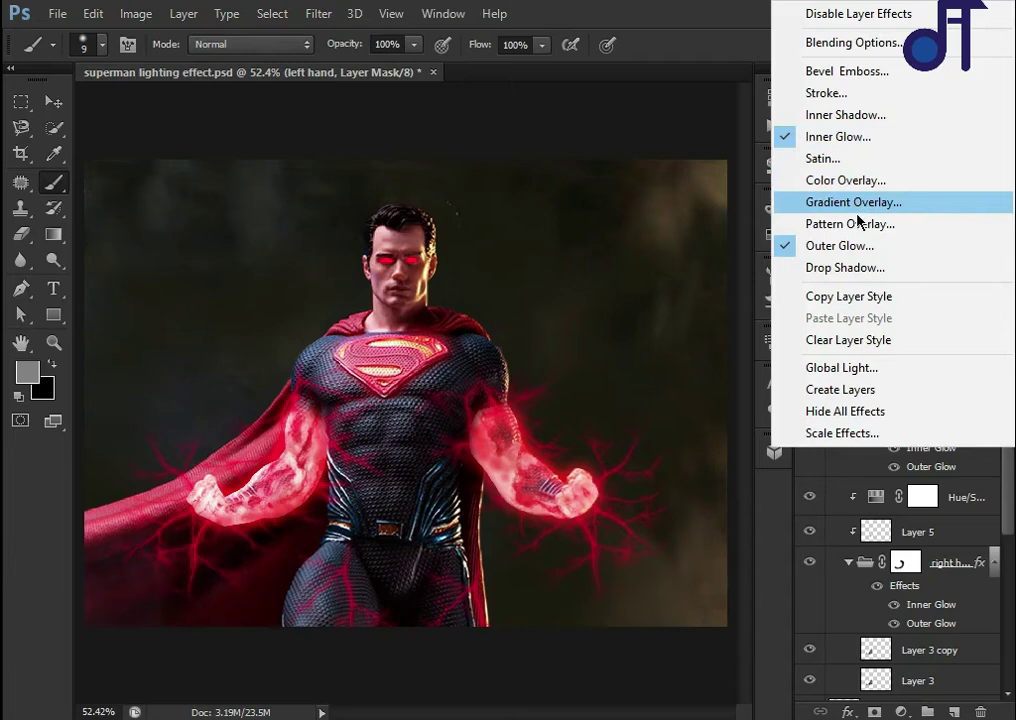
click(865, 296)
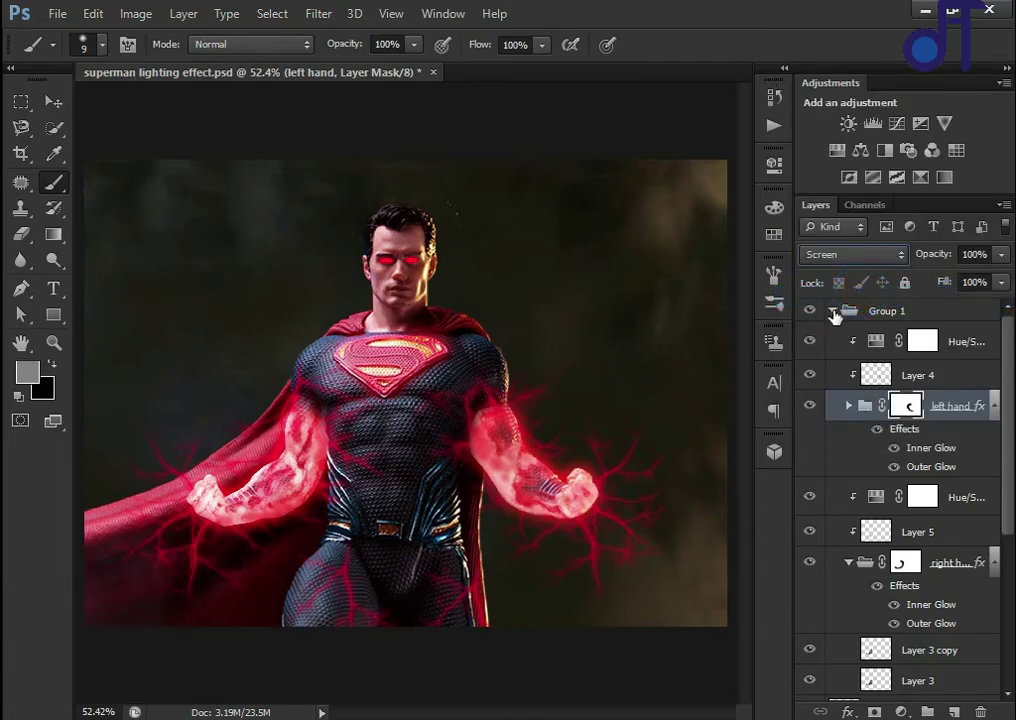
Paste that glow style onto Layer 9, the red eyes layer
click(832, 312)
right_click(870, 345)
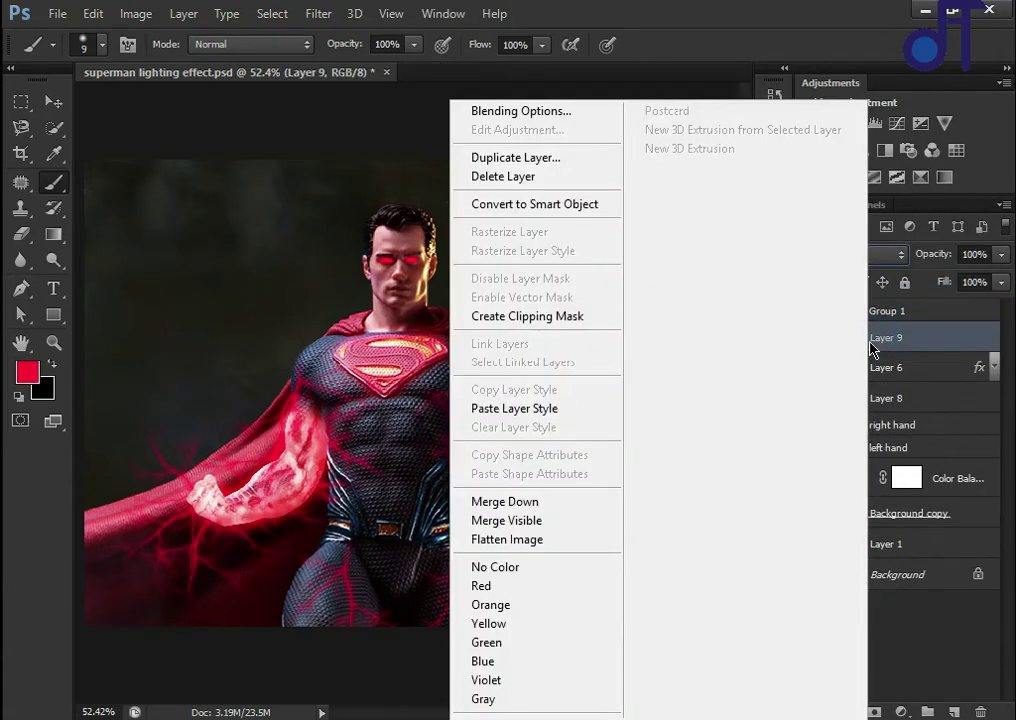
click(546, 407)
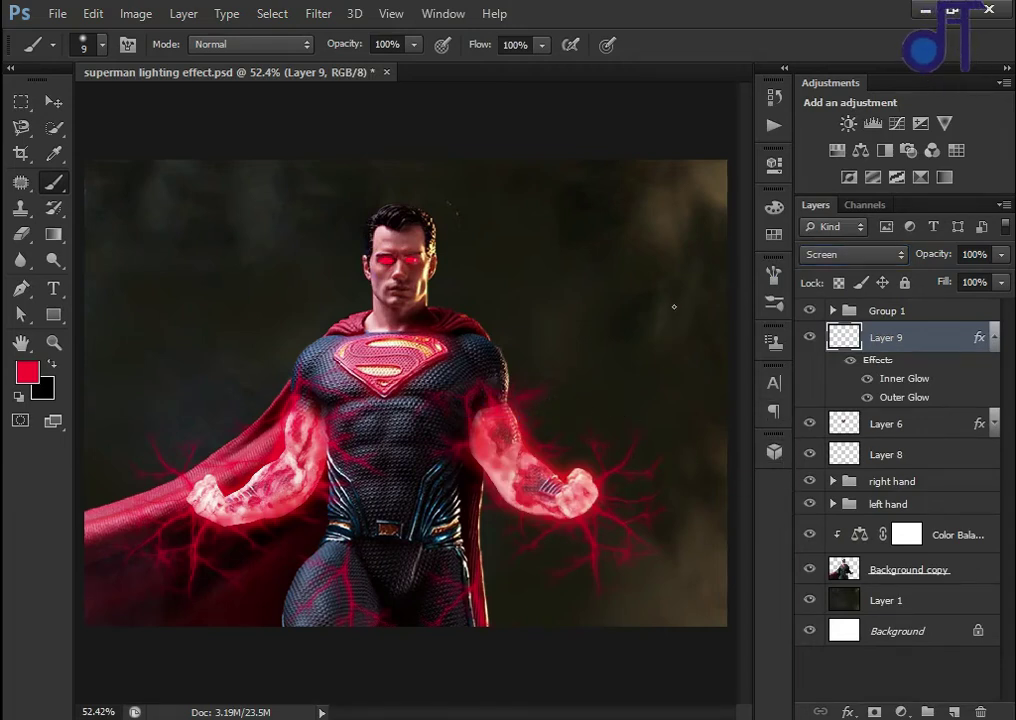
click(921, 605)
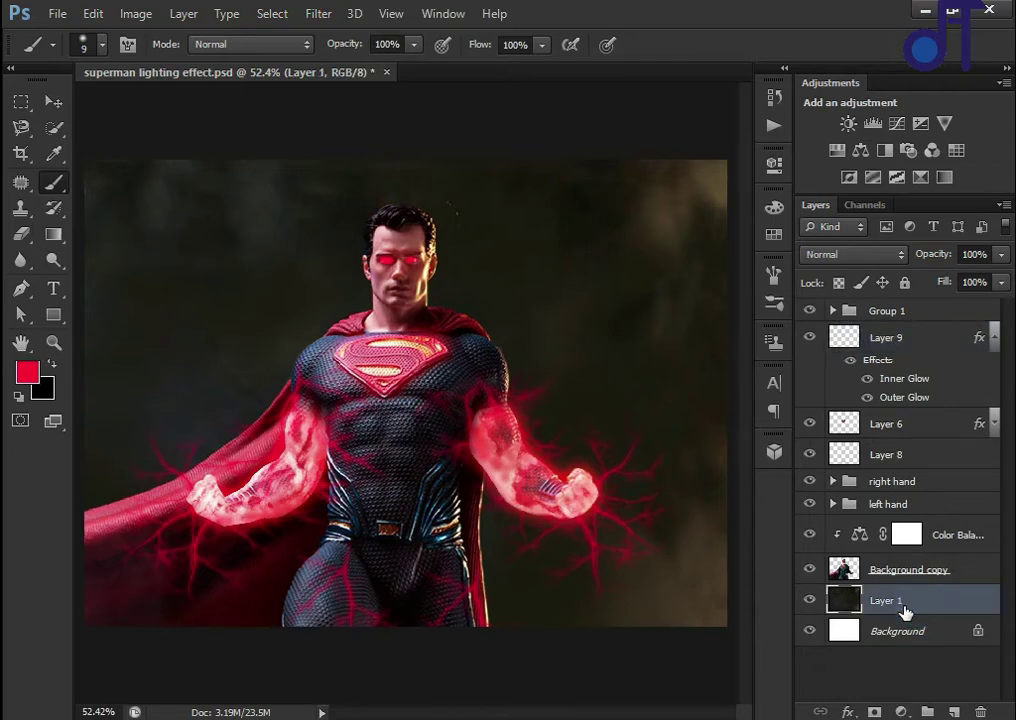
Add a Hue/Saturation adjustment clipped to Layer 1, colorized at Hue 349 and Saturation 34
click(901, 711)
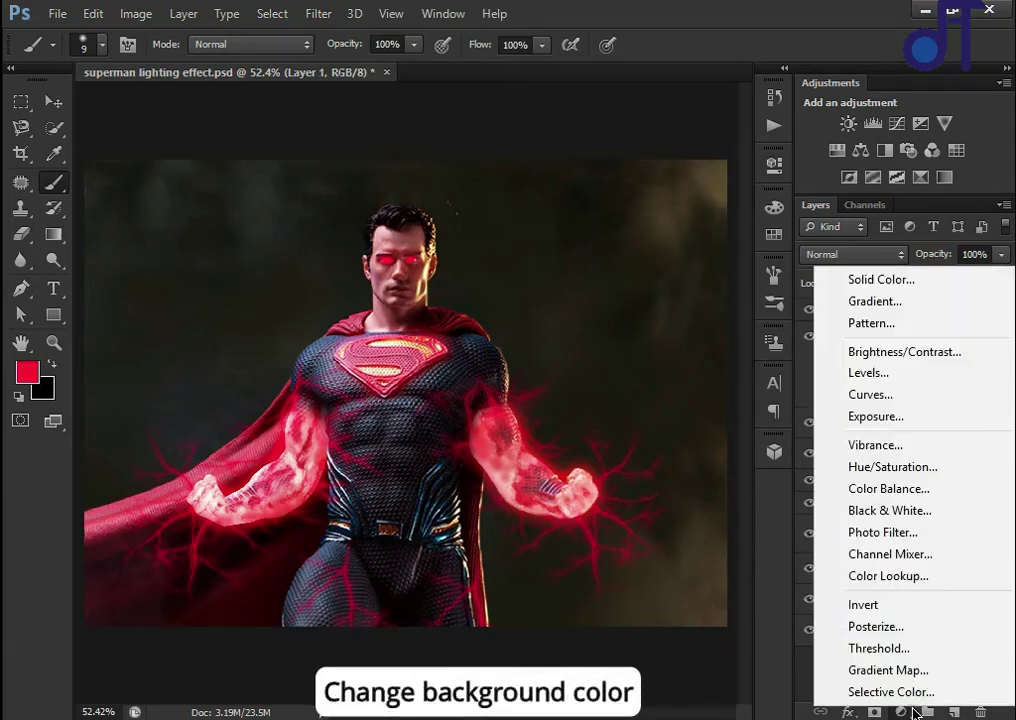
click(920, 476)
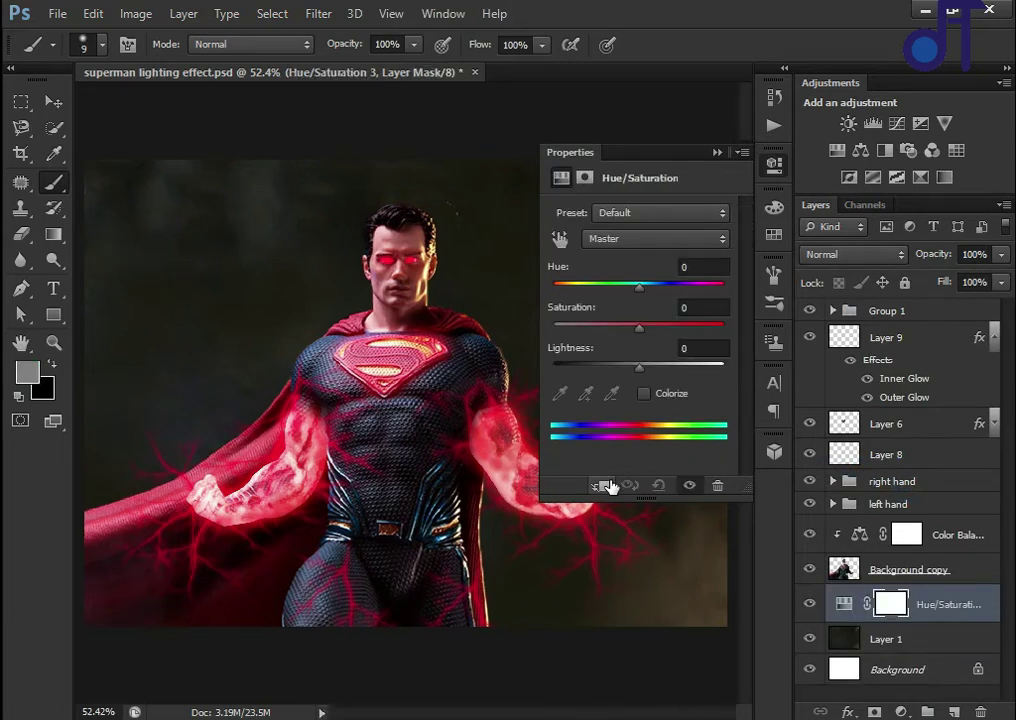
click(603, 486)
drag(641, 330, 707, 342)
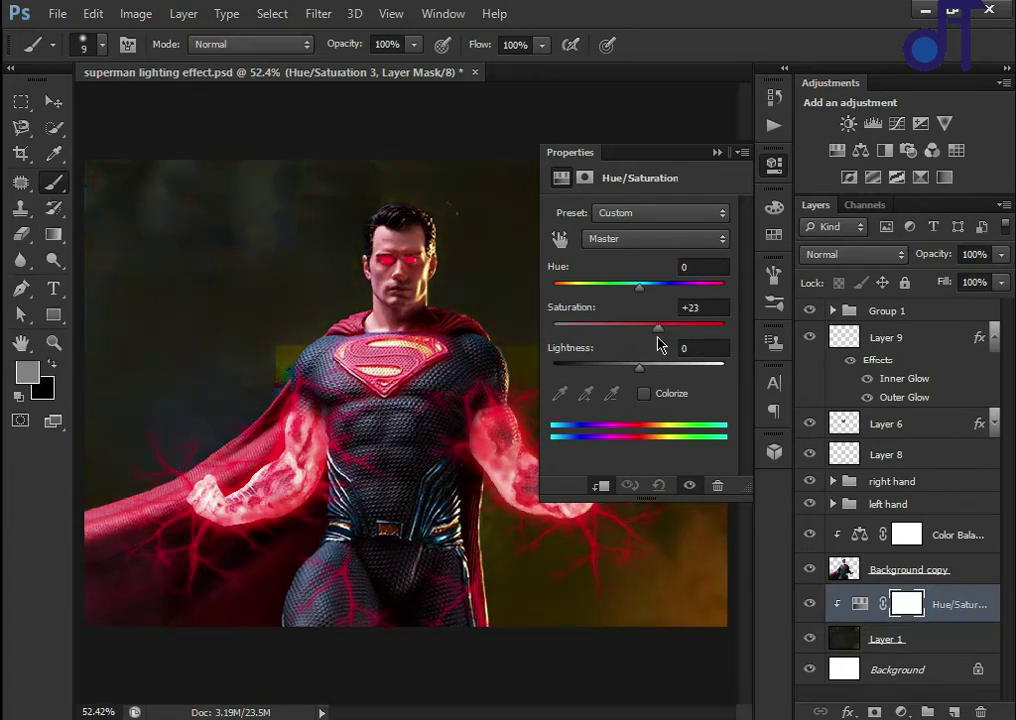
drag(707, 342, 503, 297)
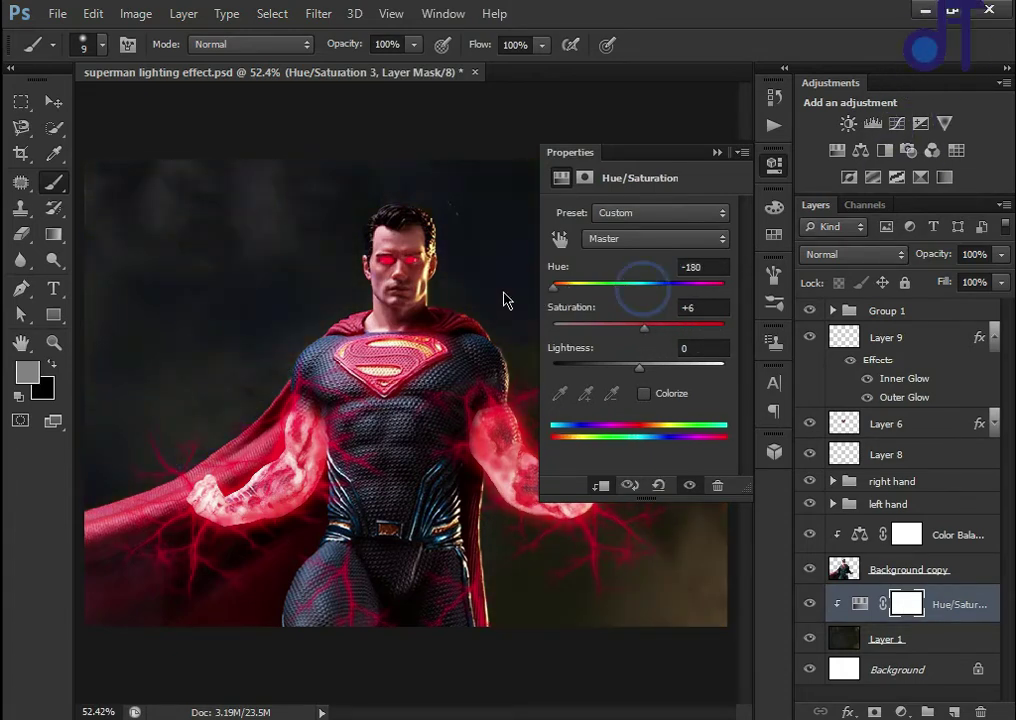
click(644, 394)
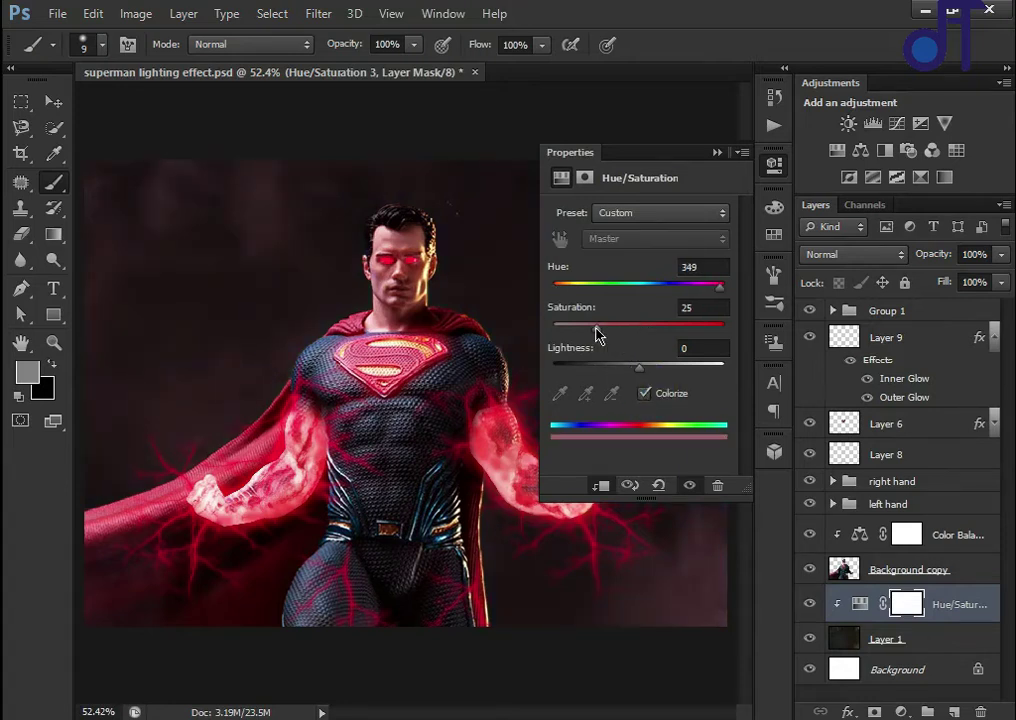
drag(597, 333, 615, 335)
click(716, 154)
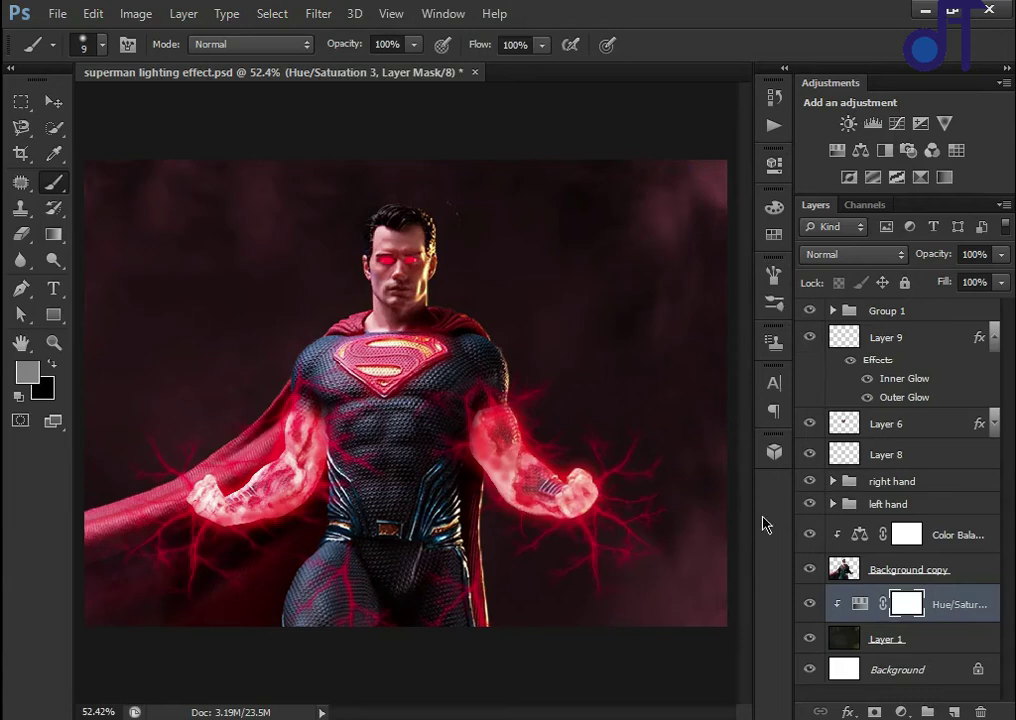
click(908, 569)
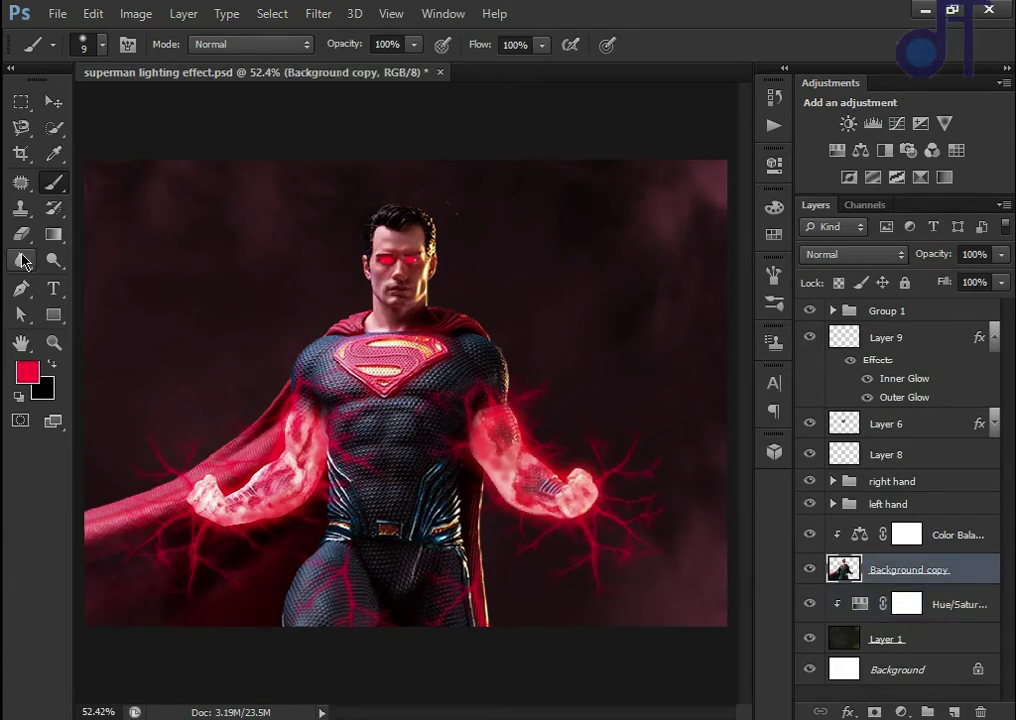
Add a new clipped layer above Background copy, set to Screen at 36% opacity
click(30, 375)
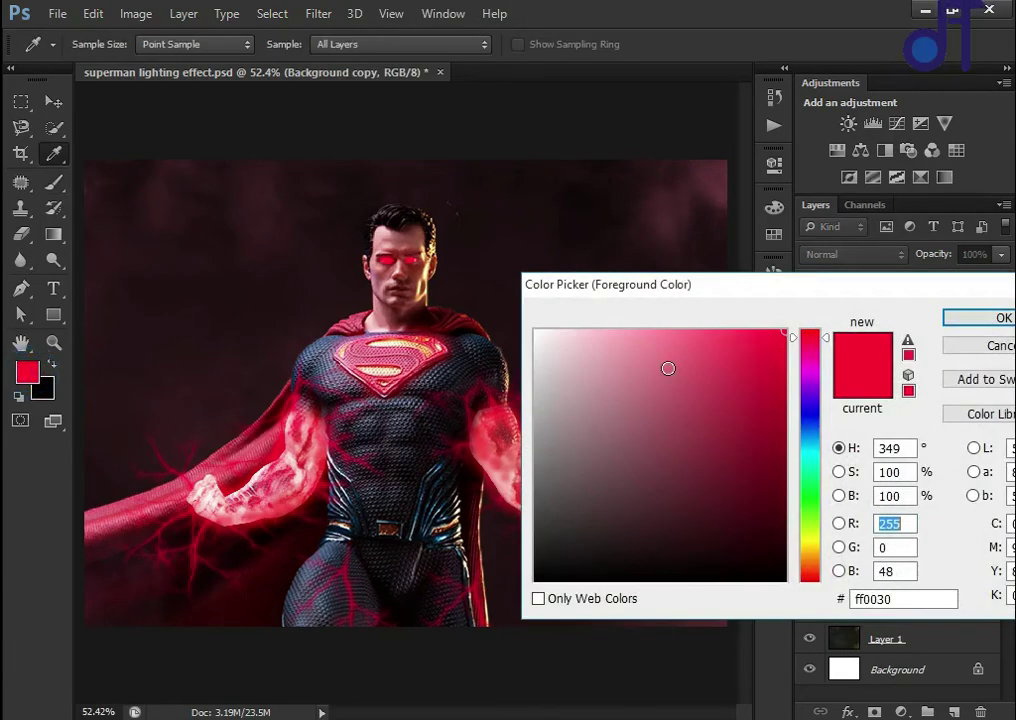
click(978, 340)
key(ctrl+shift+alt+n)
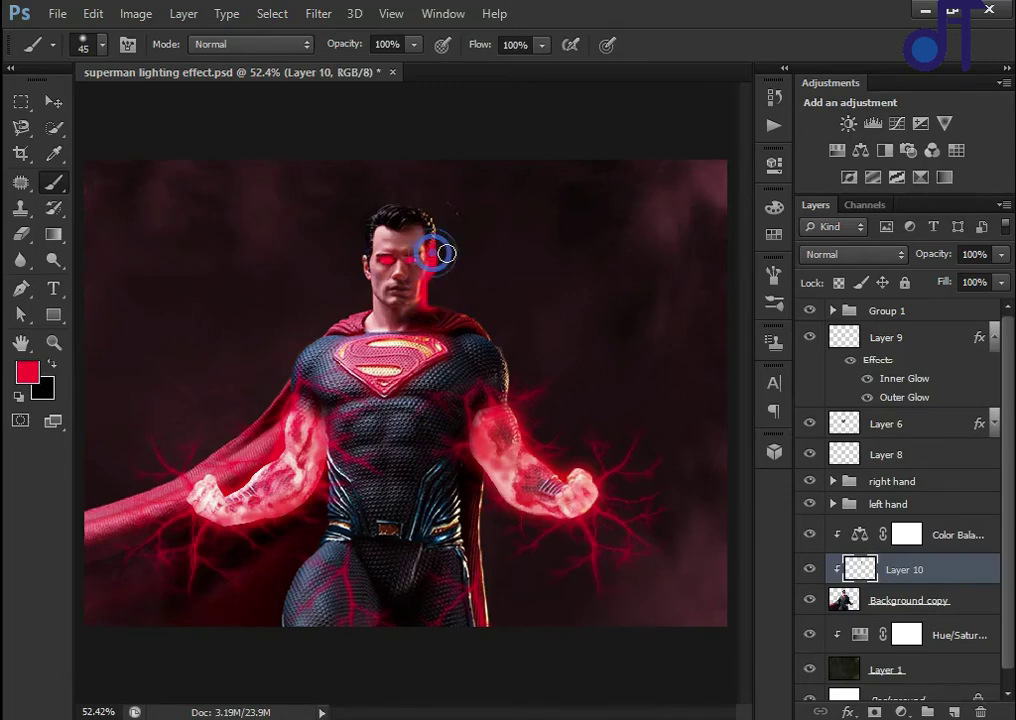
click(862, 254)
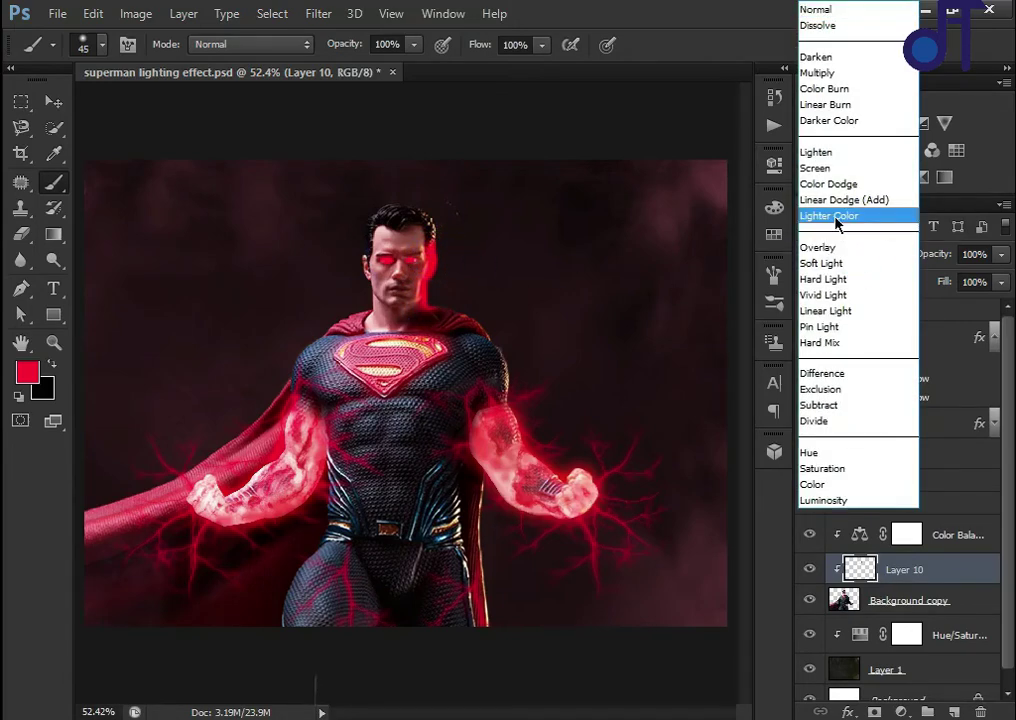
click(834, 168)
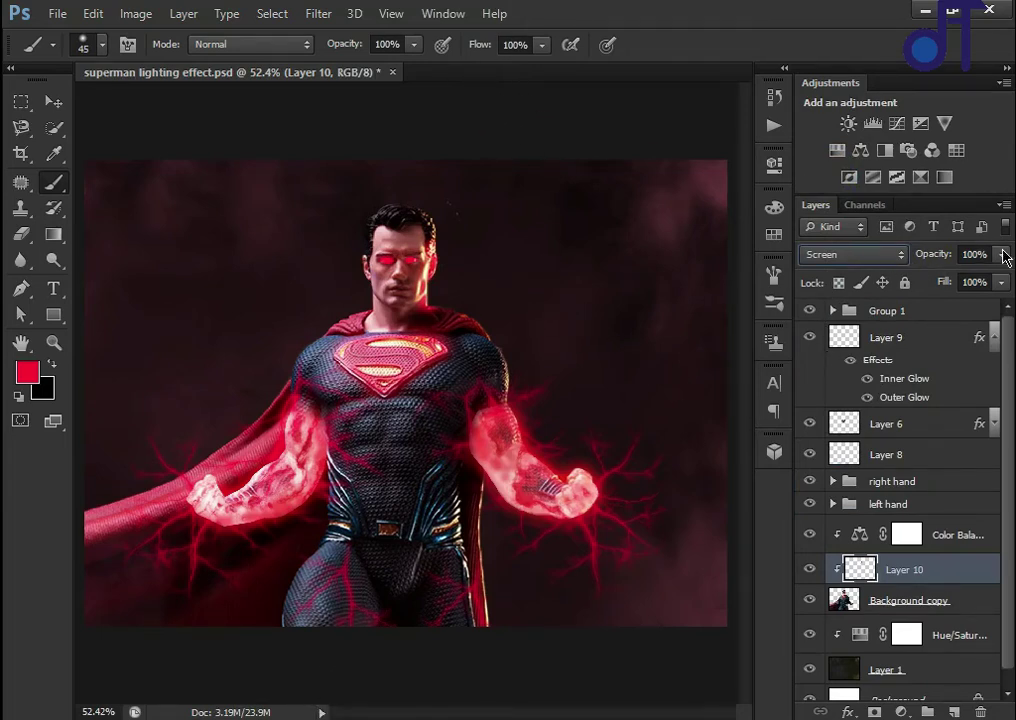
mouse_move(1004, 257)
mouse_down()
mouse_move(972, 281)
mouse_move(937, 277)
mouse_up()
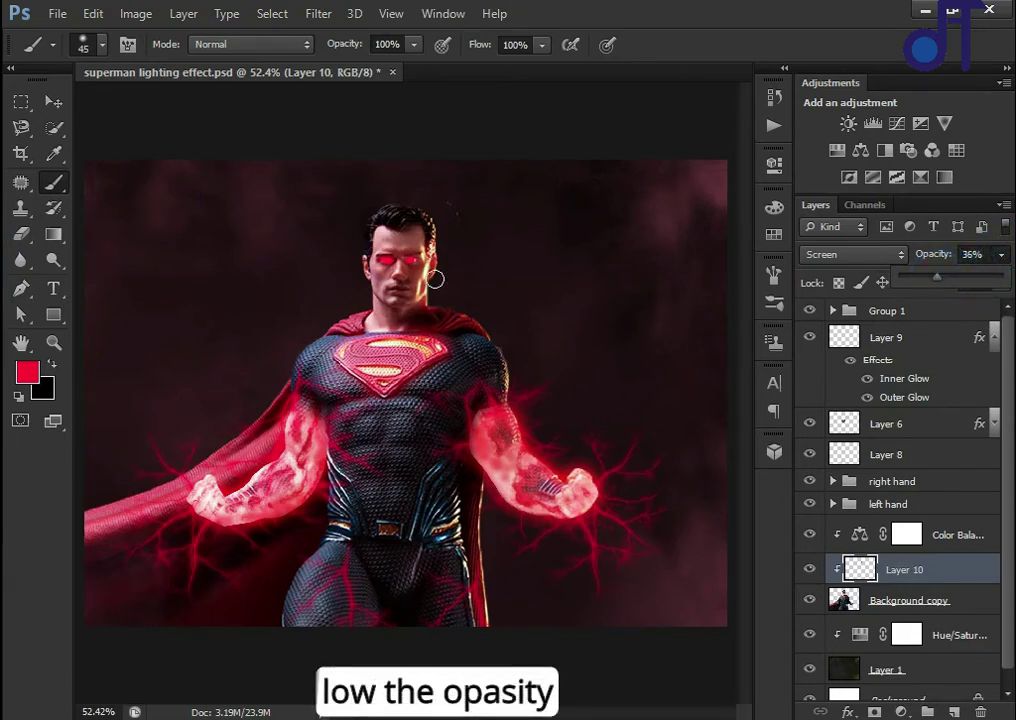
Reposition Layer 10 in the stack, undo an accidental duplicate, and add an empty top layer
drag(896, 576, 900, 626)
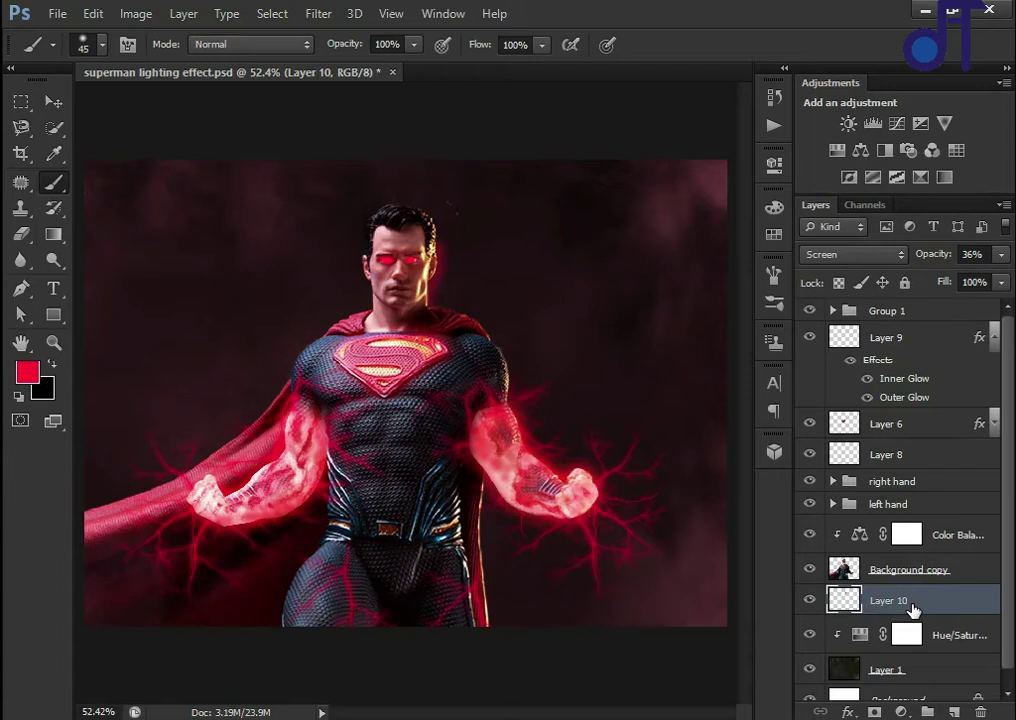
mouse_move(912, 604)
mouse_down()
mouse_move(917, 569)
mouse_move(849, 599)
mouse_up()
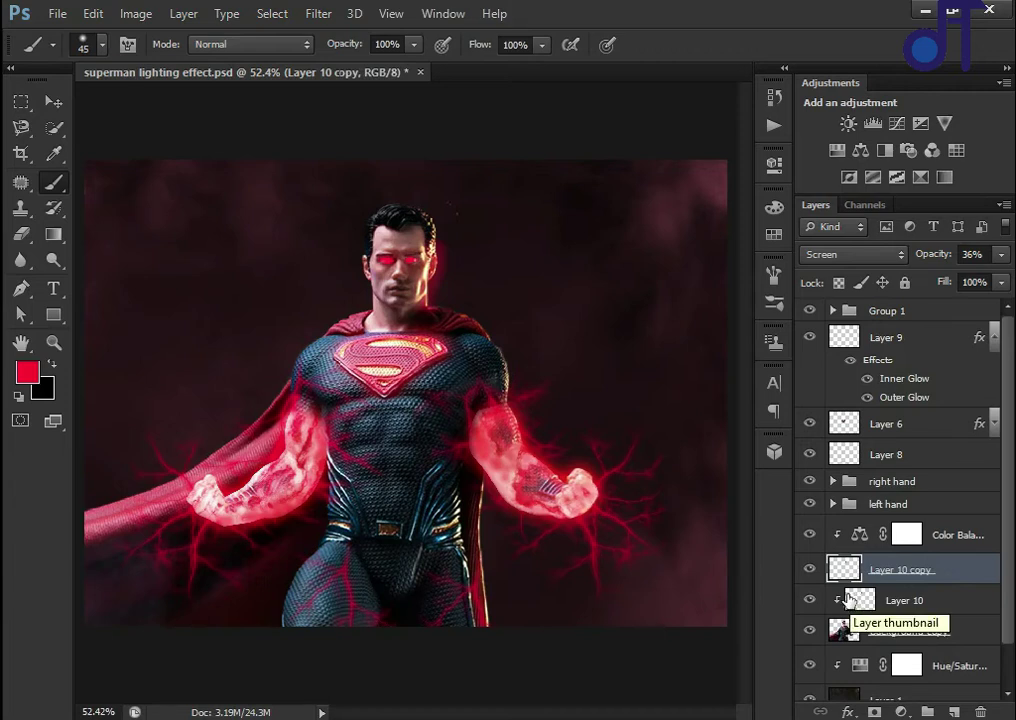
key(ctrl+z)
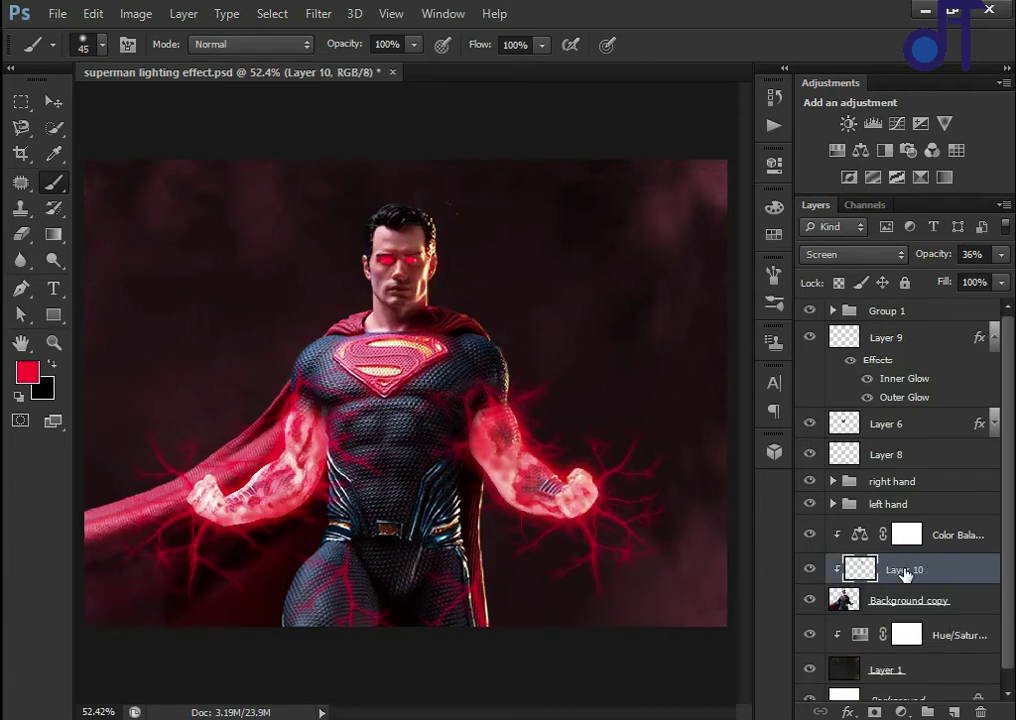
drag(904, 572, 906, 537)
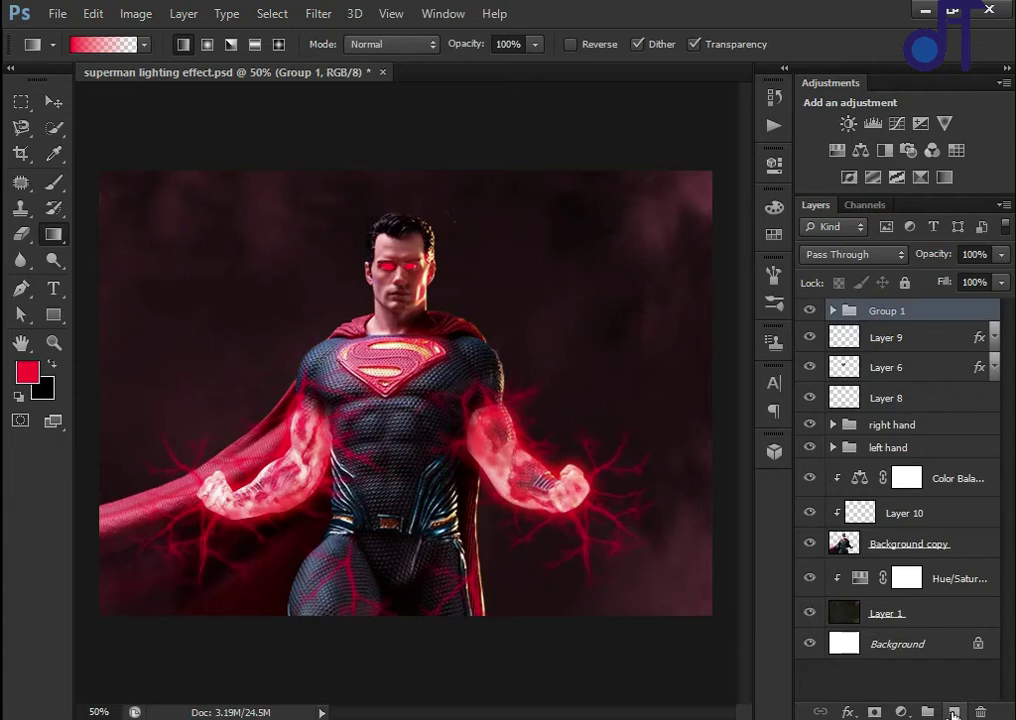
click(953, 712)
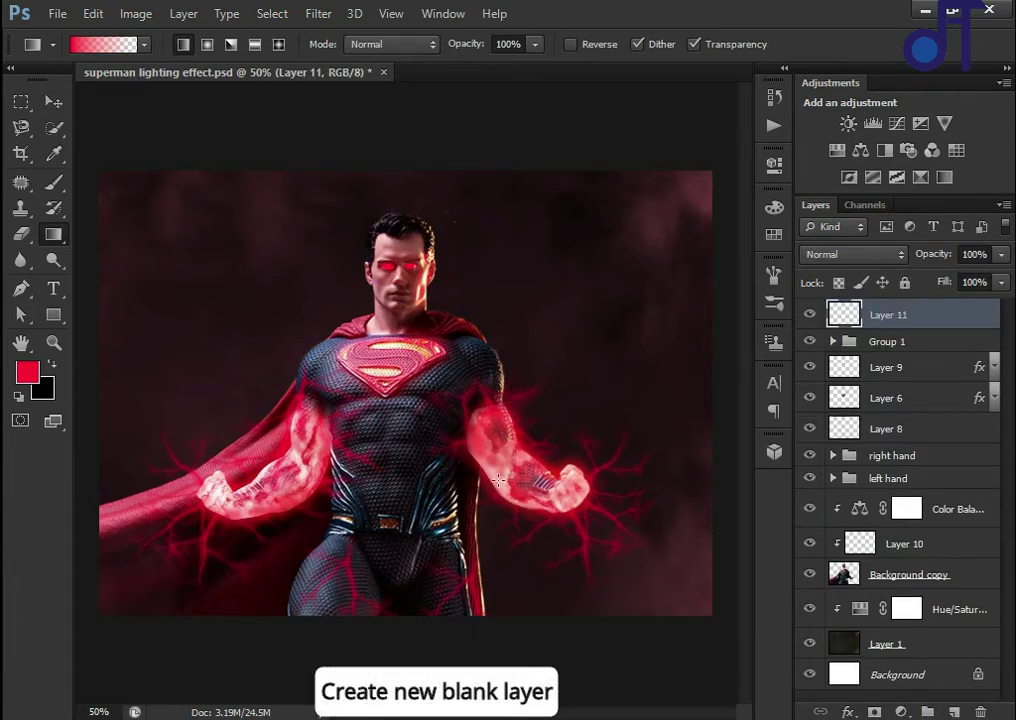
Draw a red gradient rising from the bottom edge on Layer 11 and set its Fill to 30%
click(54, 236)
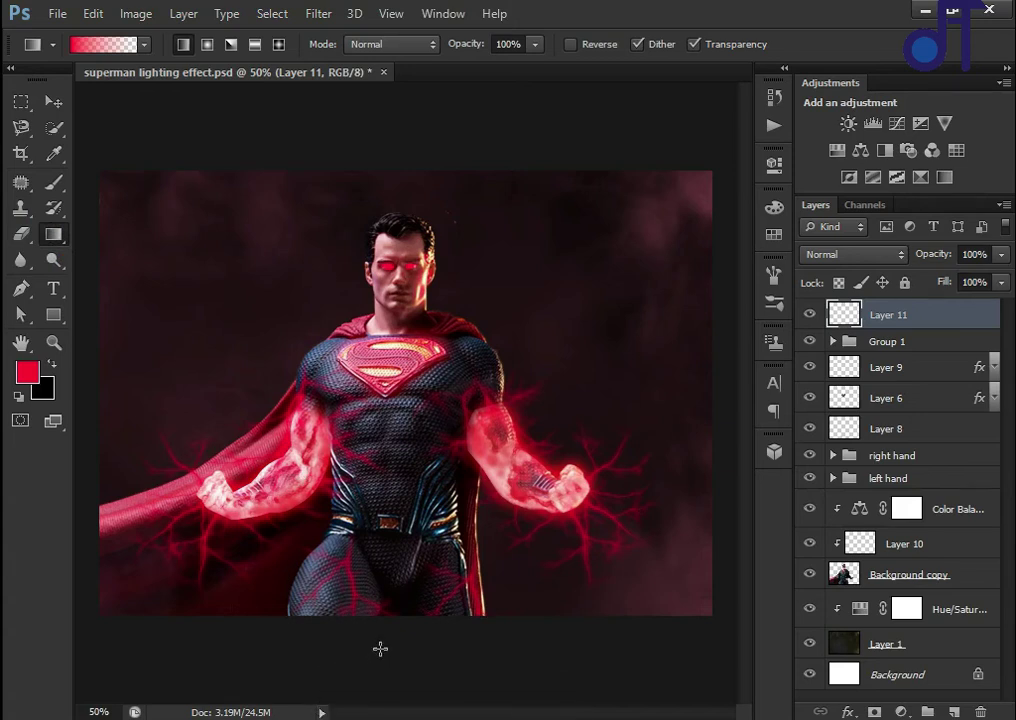
drag(397, 608, 397, 560)
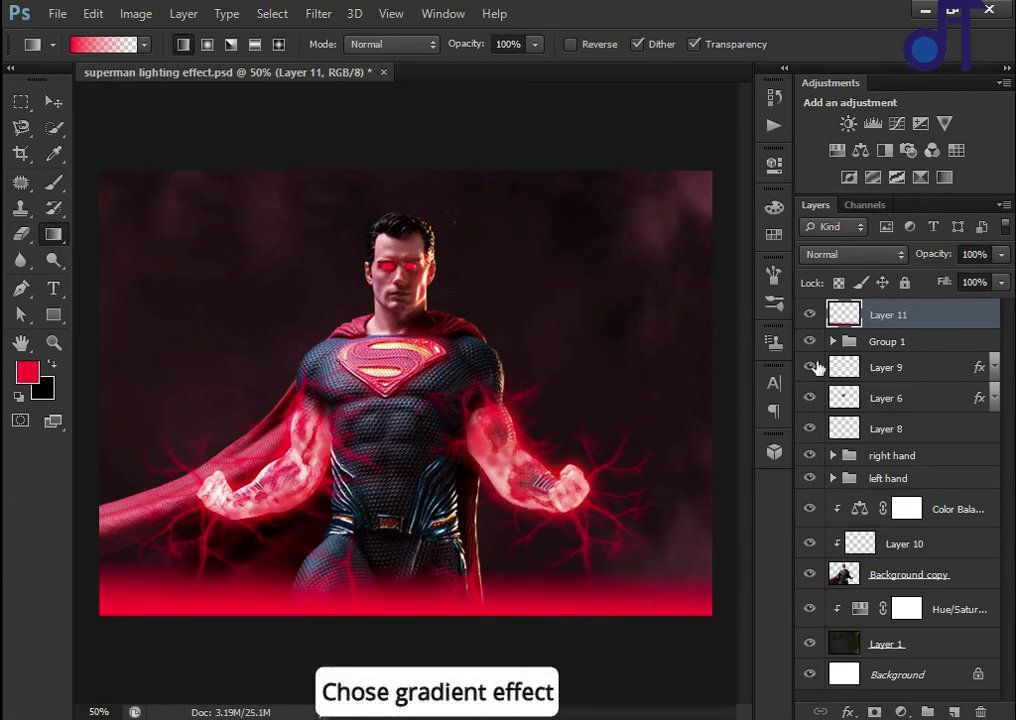
drag(1001, 285, 950, 310)
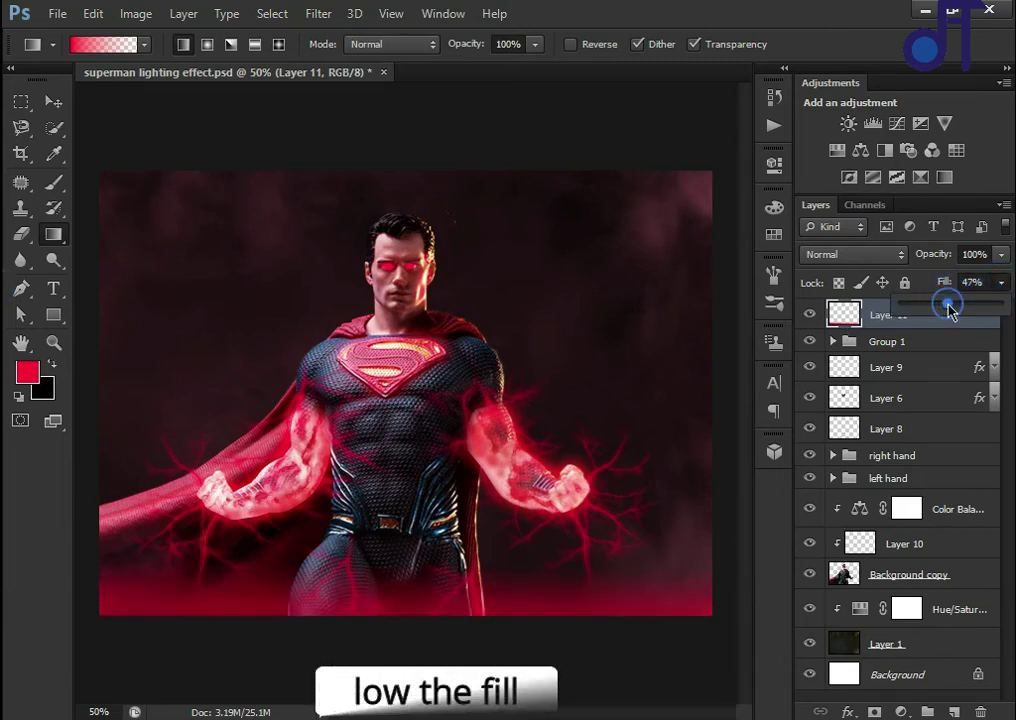
drag(950, 310, 937, 312)
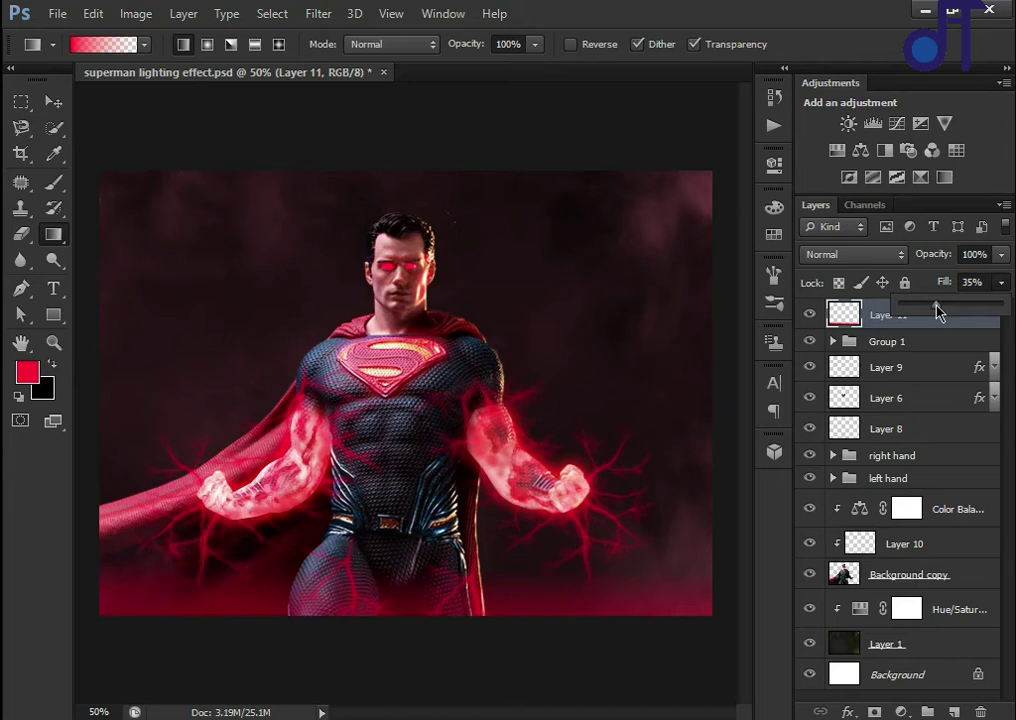
click(435, 612)
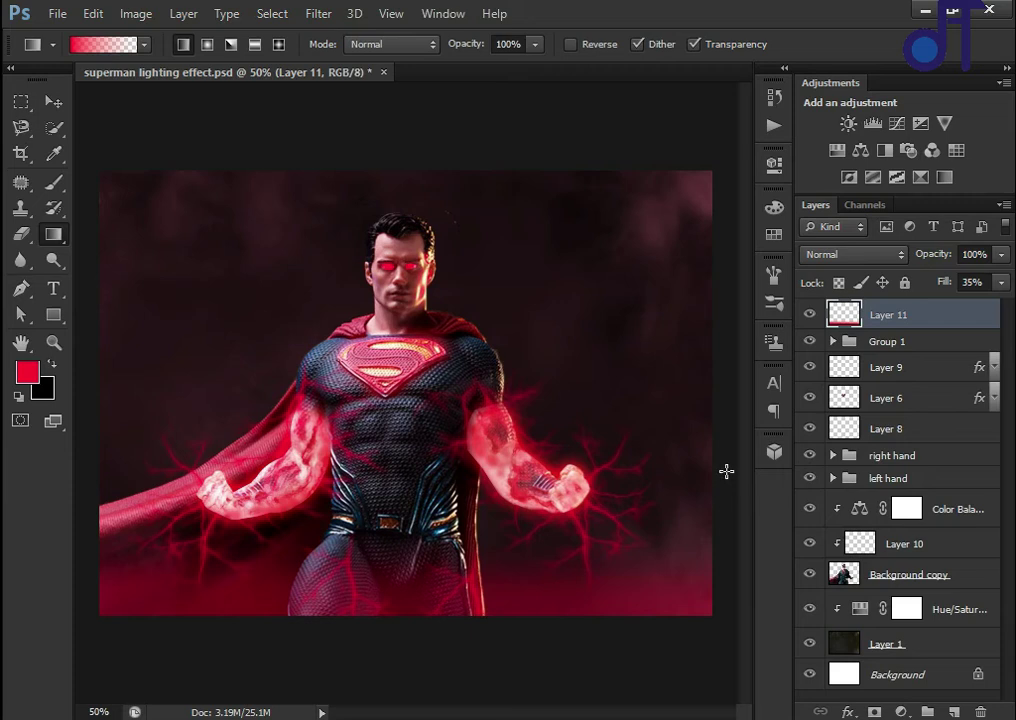
click(1001, 282)
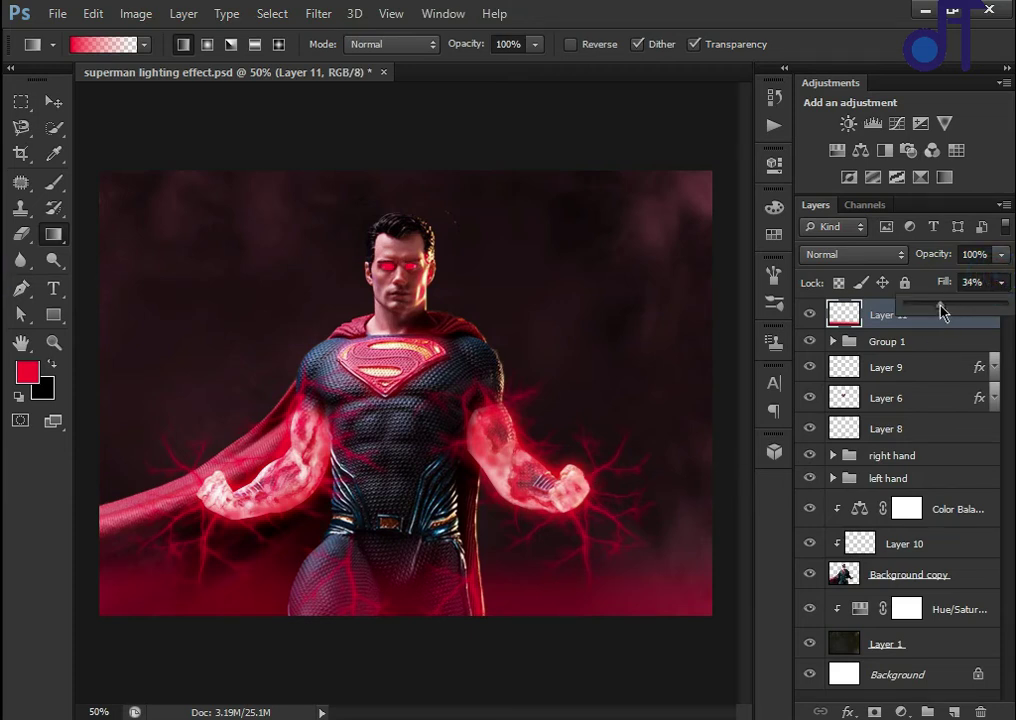
drag(938, 309, 932, 311)
click(970, 284)
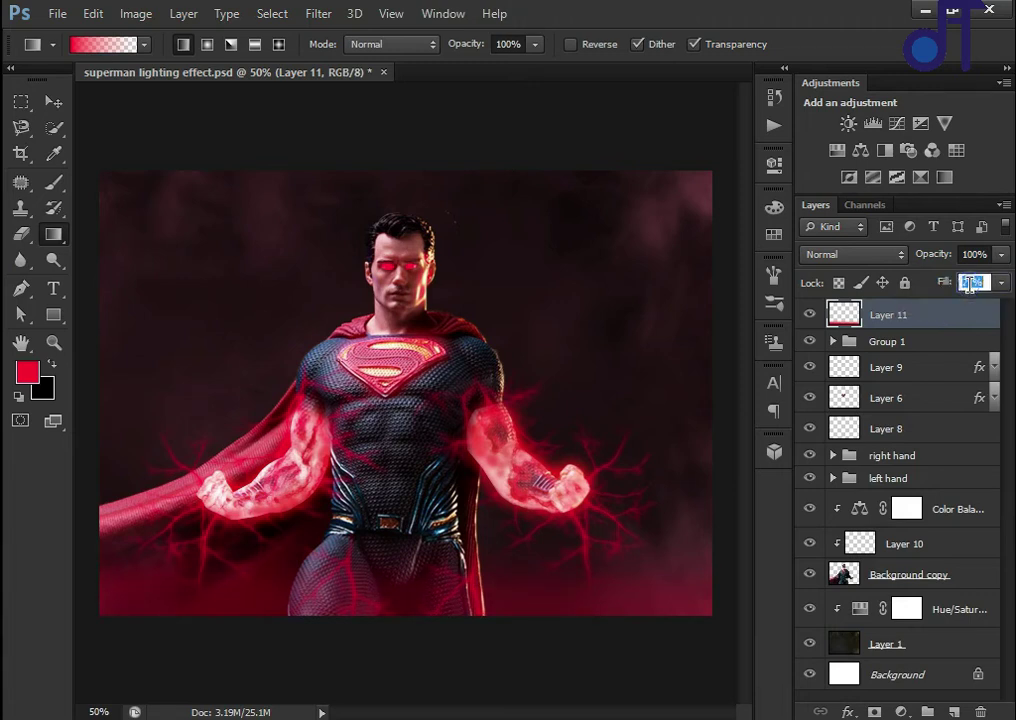
text(30)
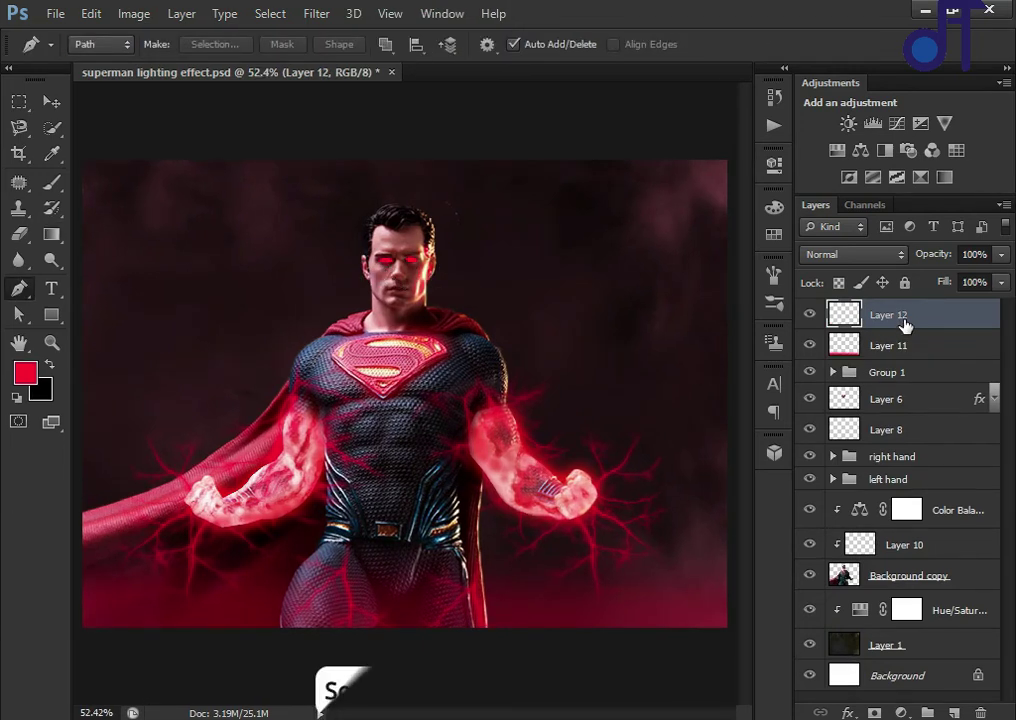
Replace the extra empty layer with a new one and zoom in on Superman's face
key(Delete)
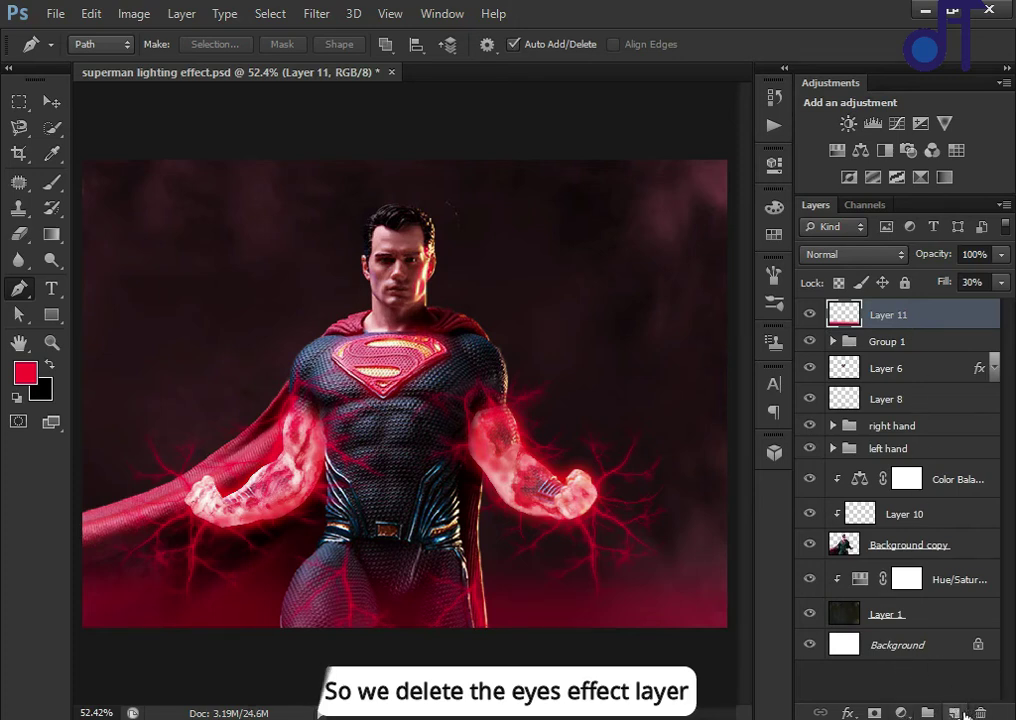
click(954, 712)
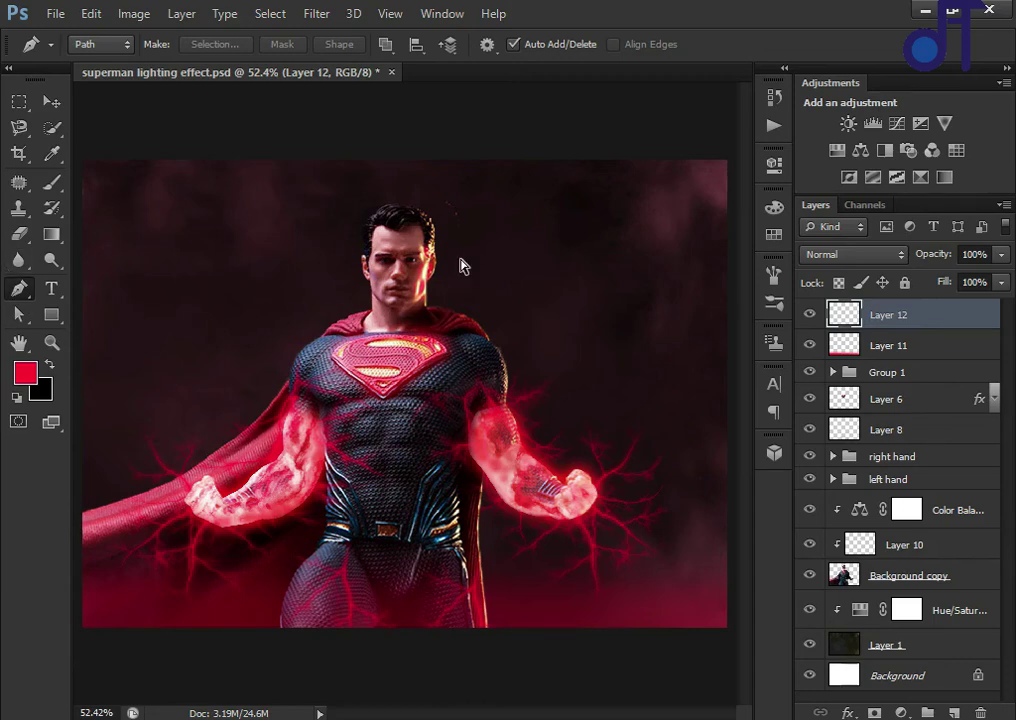
key(ctrl+plus)
key(ctrl+plus)
key(ctrl+plus)
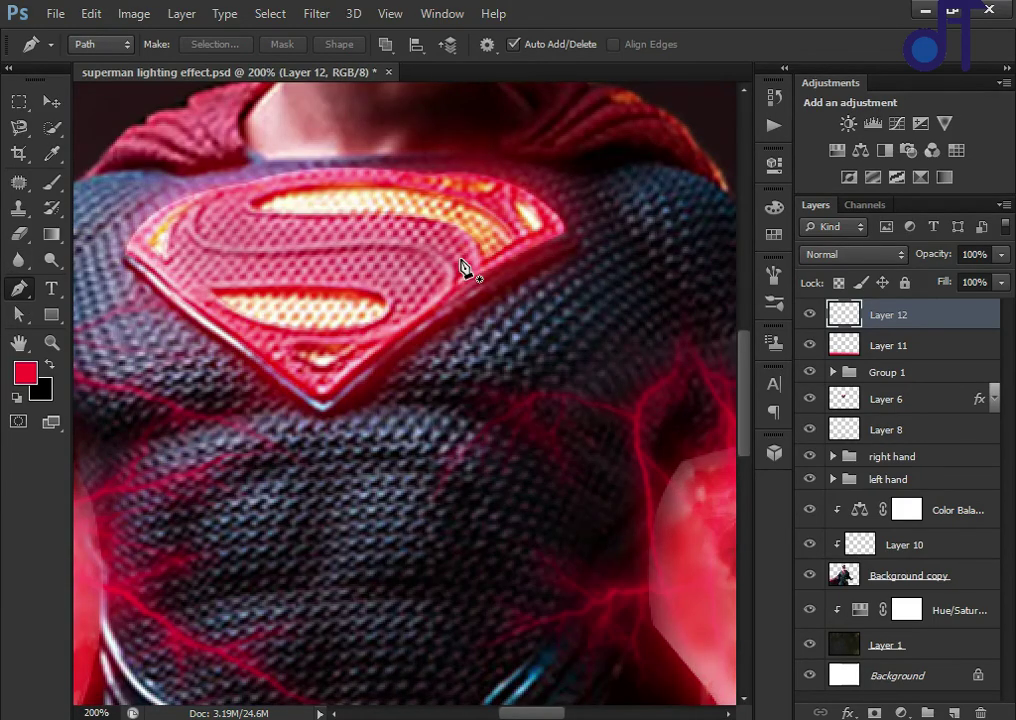
drag(460, 259, 397, 572)
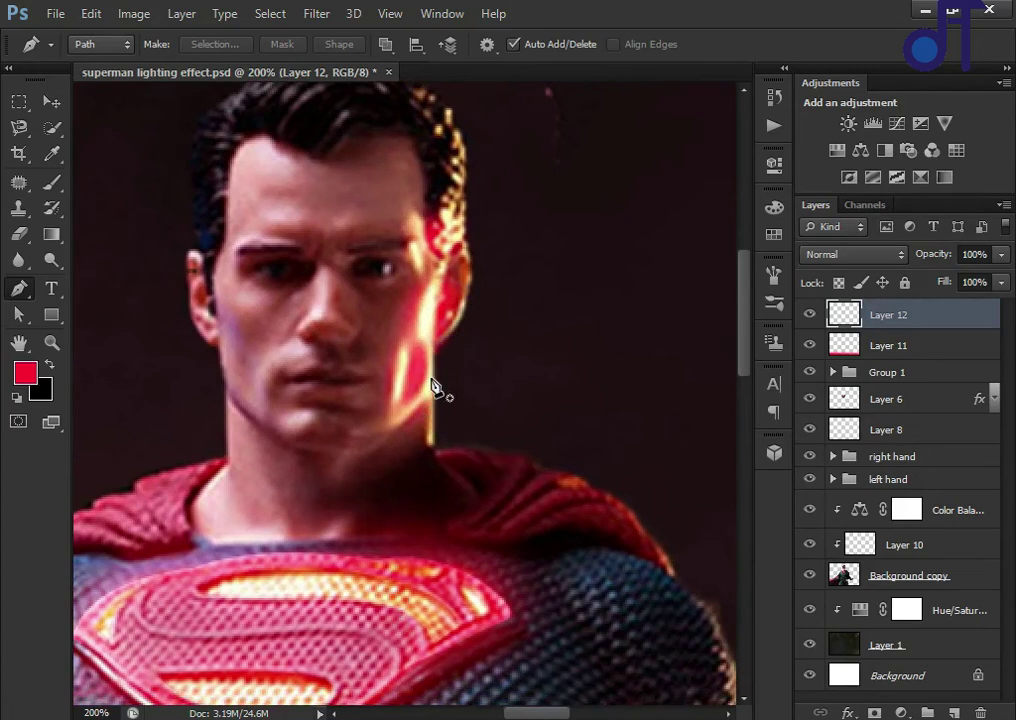
Trace a closed Pen path around the right eye
click(353, 267)
drag(387, 260, 414, 272)
click(403, 268)
click(401, 273)
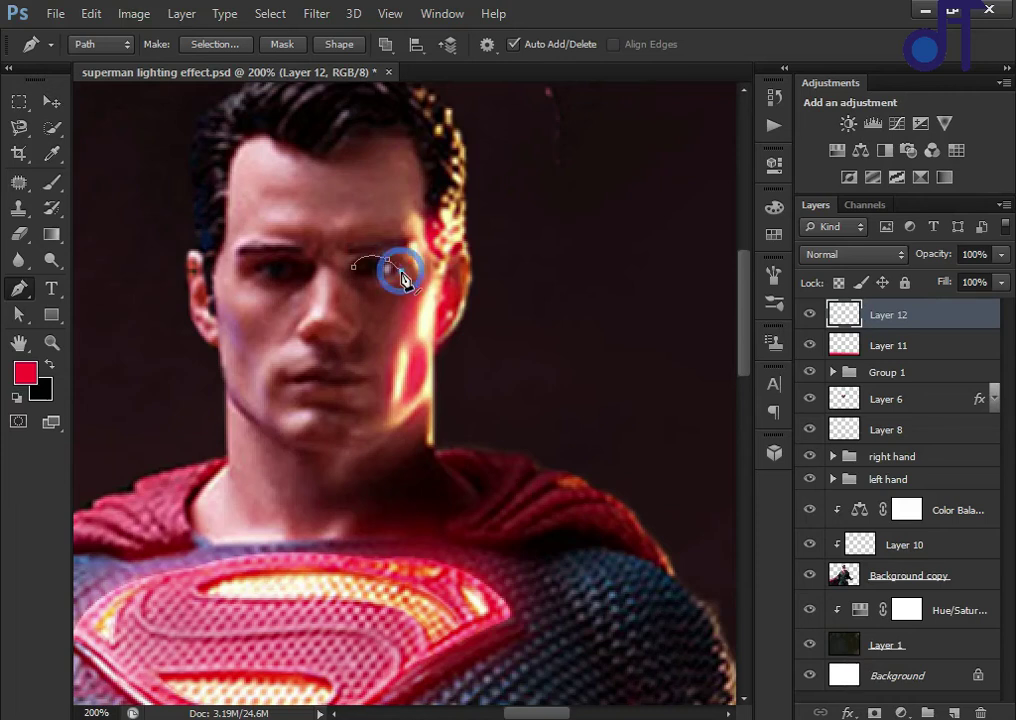
click(404, 269)
click(402, 269)
drag(362, 274, 328, 266)
ctrl+click(405, 318)
Trace the left eye path, then fill both eye outlines with solid red and deselect
drag(250, 270, 297, 267)
drag(308, 270, 318, 278)
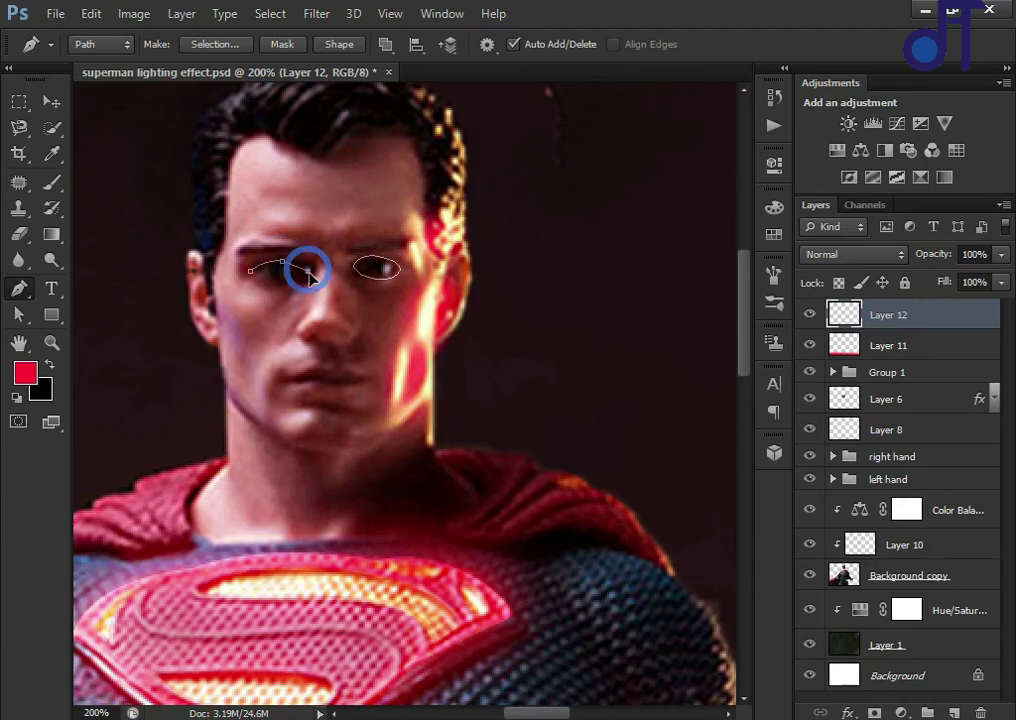
click(249, 271)
ctrl+click(452, 380)
key(ctrl+Return)
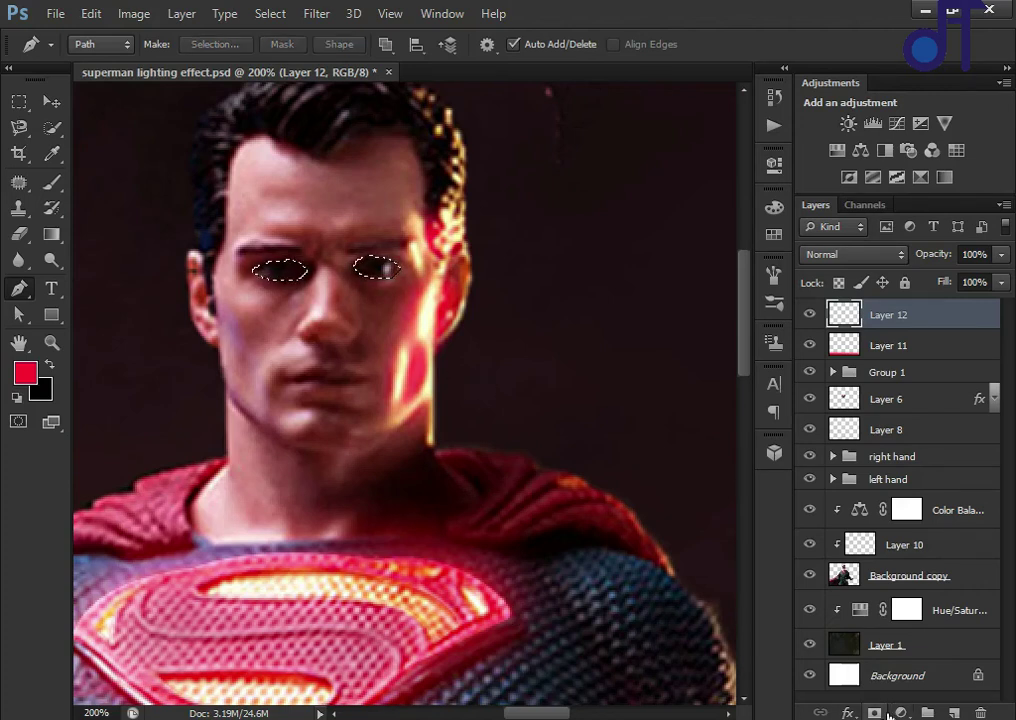
key(ctrl+BackSpace)
key(alt+BackSpace)
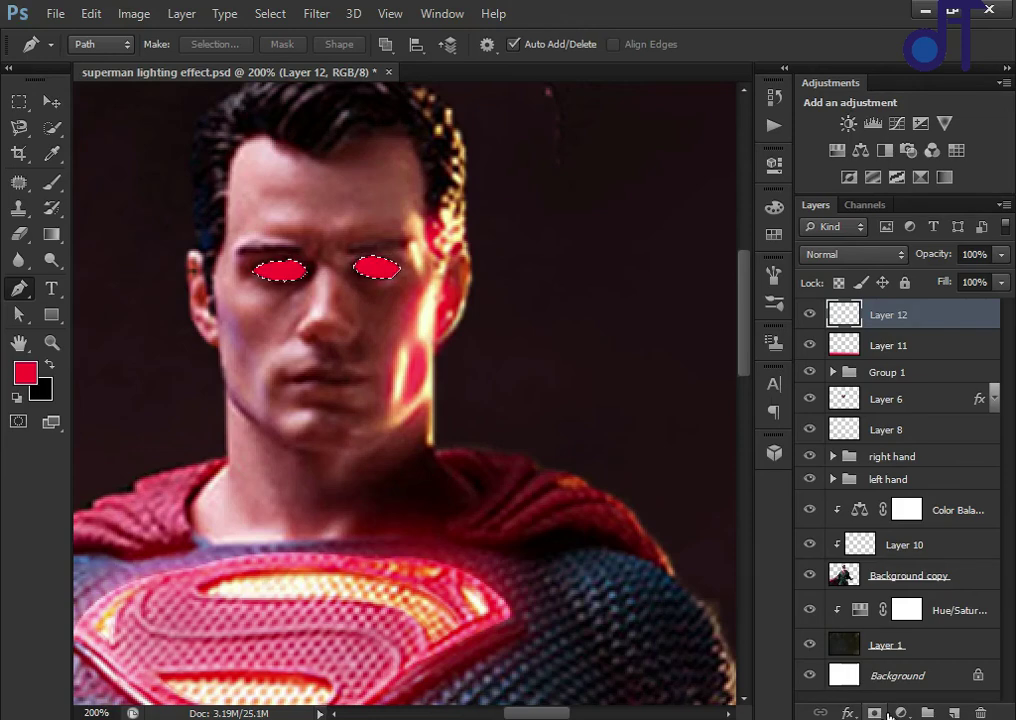
key(ctrl+d)
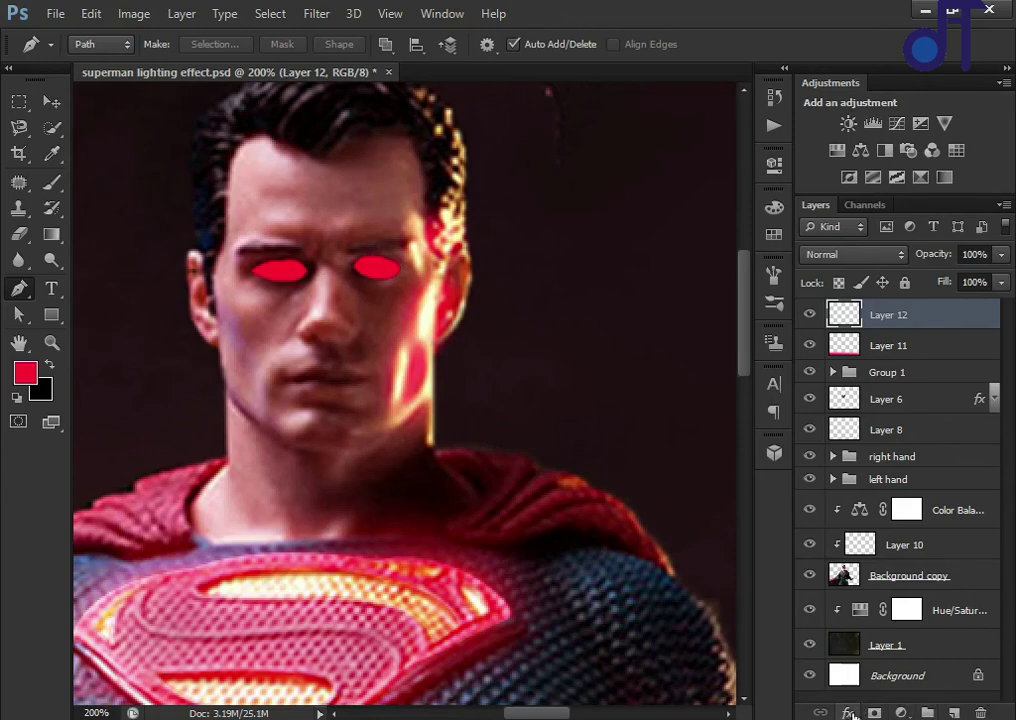
Give Layer 12 a red Outer Glow with Size 18 and Opacity 100
click(847, 712)
click(893, 674)
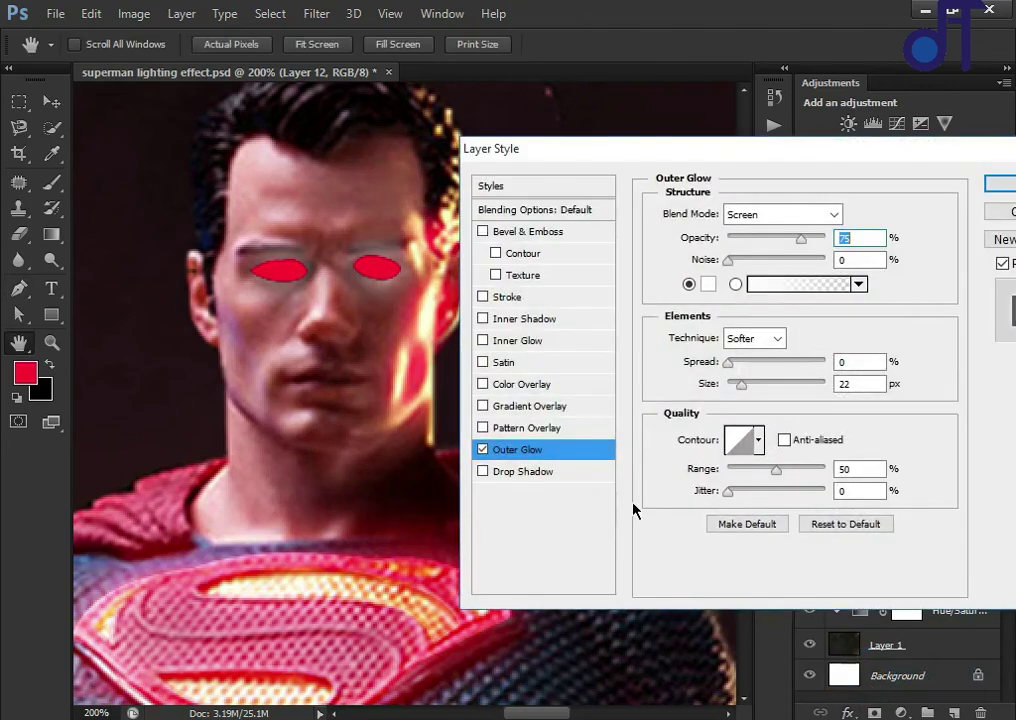
click(704, 285)
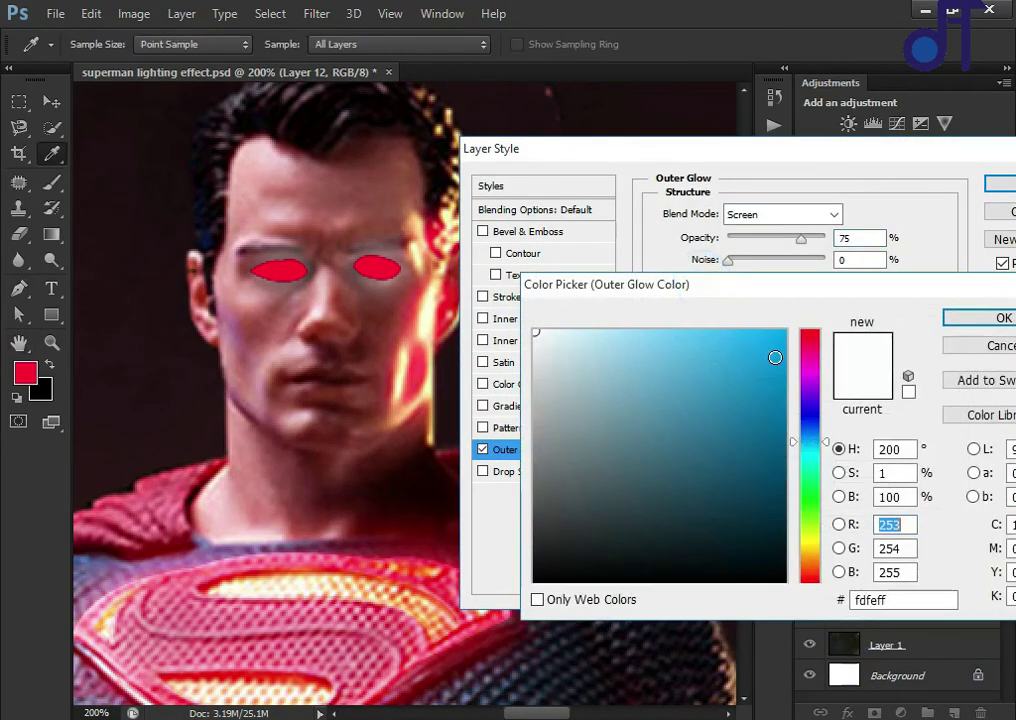
click(806, 332)
click(774, 334)
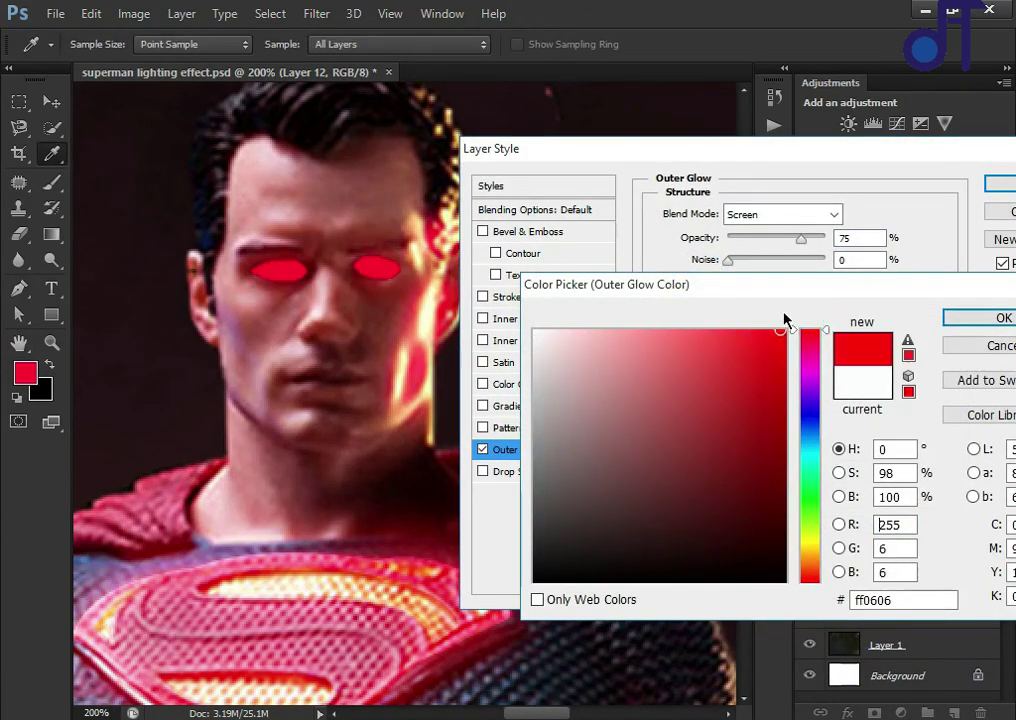
click(968, 317)
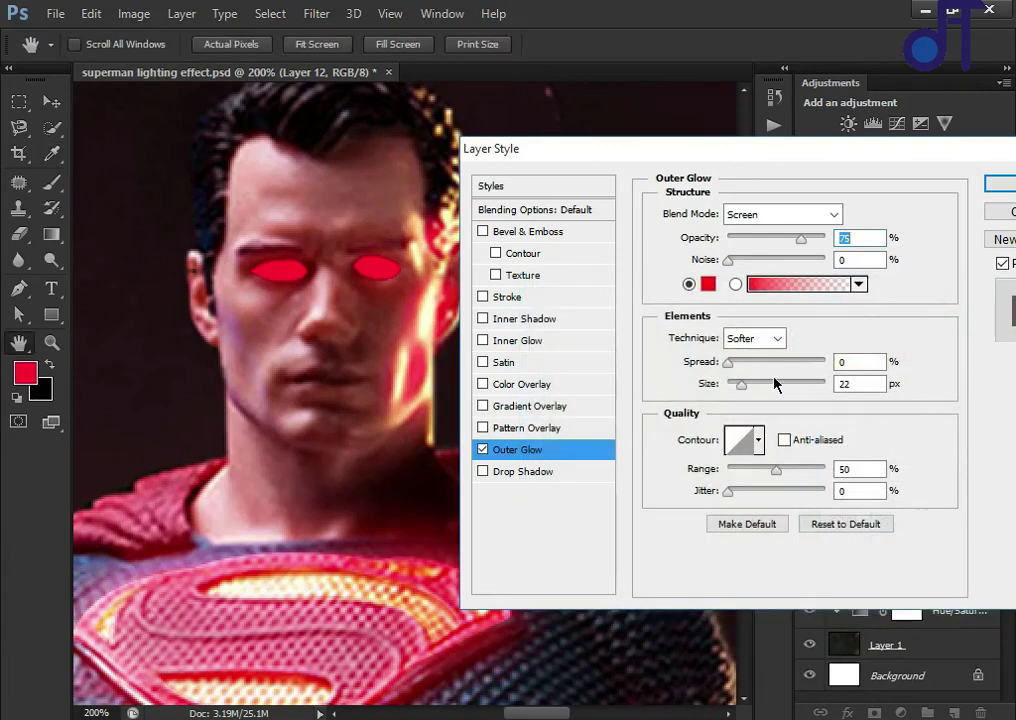
drag(739, 386, 736, 389)
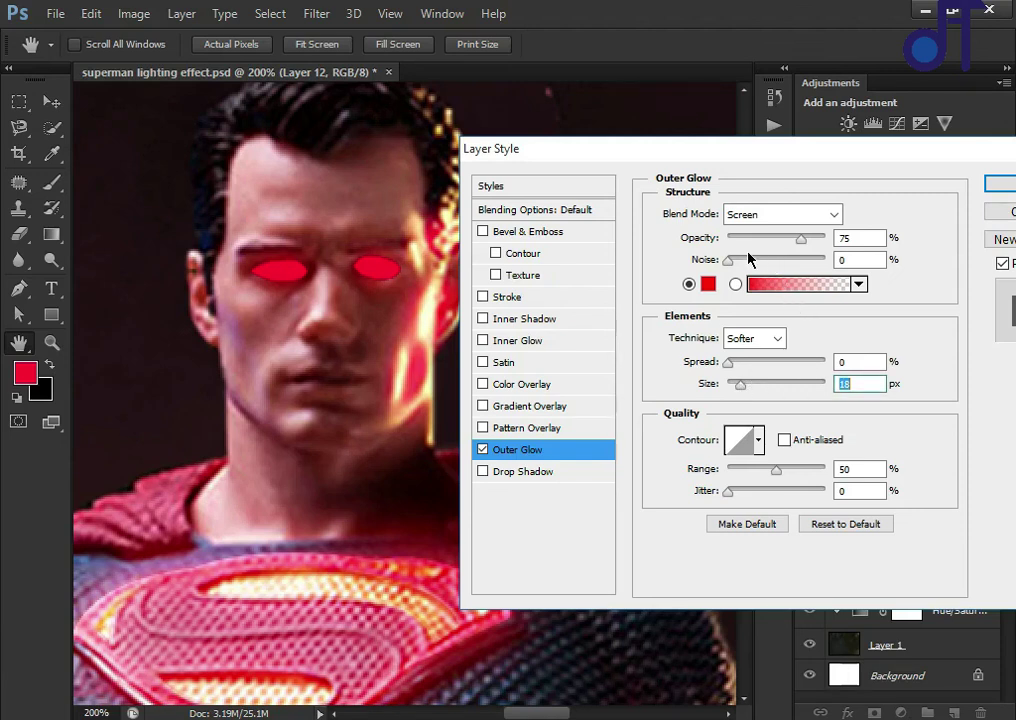
drag(801, 240, 826, 240)
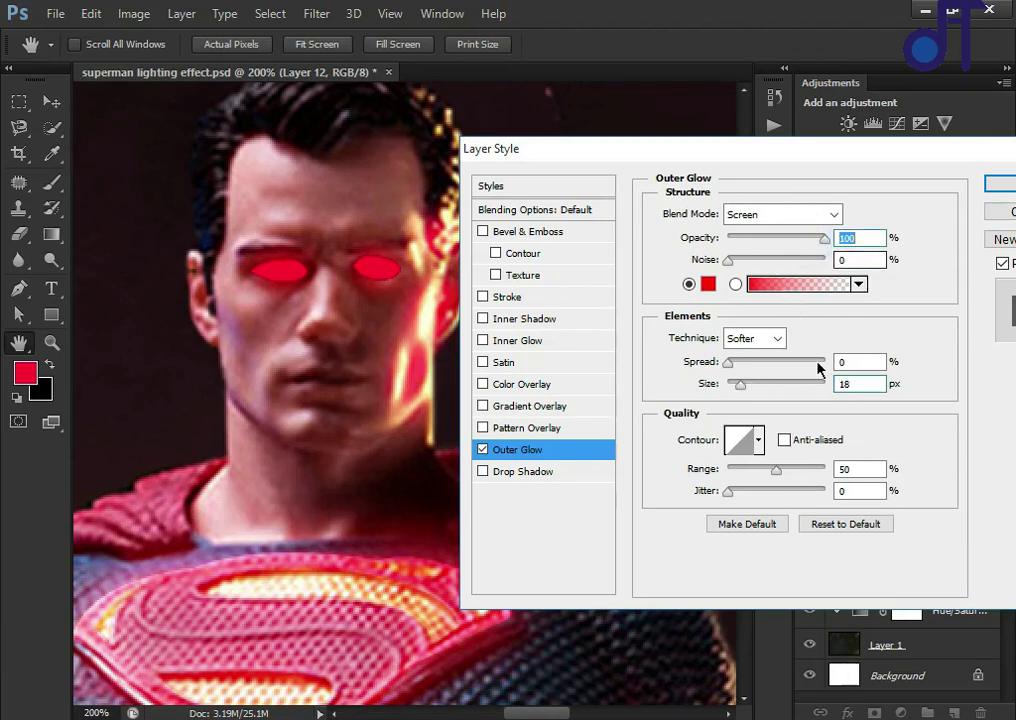
Add a red Inner Glow from Center with Size 13 and Opacity 100, and apply
click(533, 341)
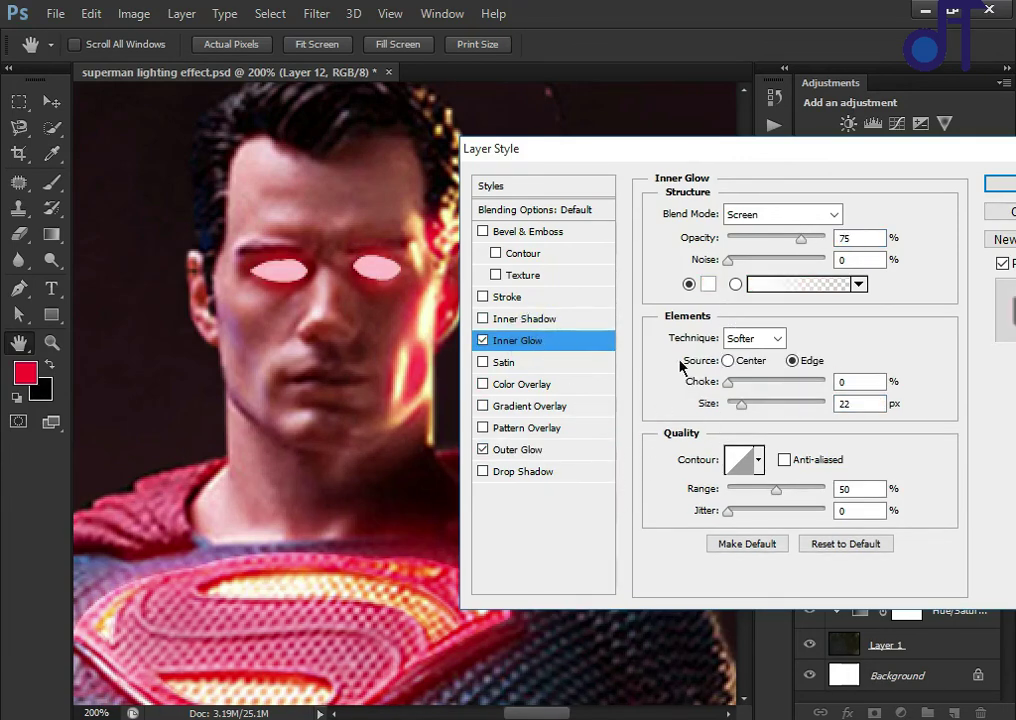
click(708, 285)
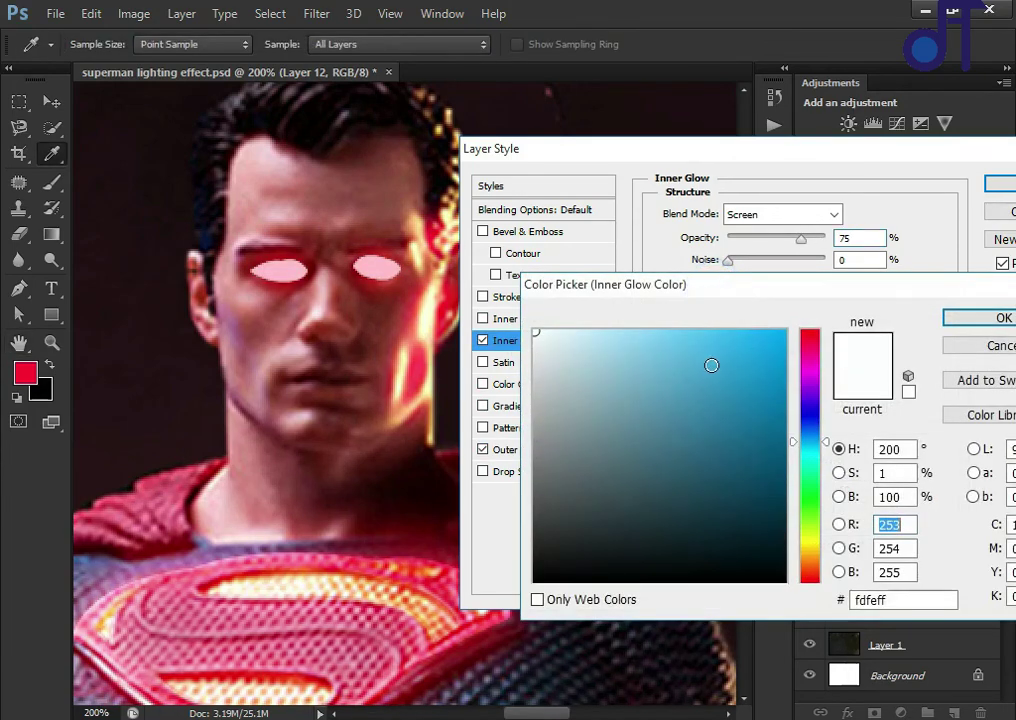
click(810, 330)
drag(815, 347, 812, 333)
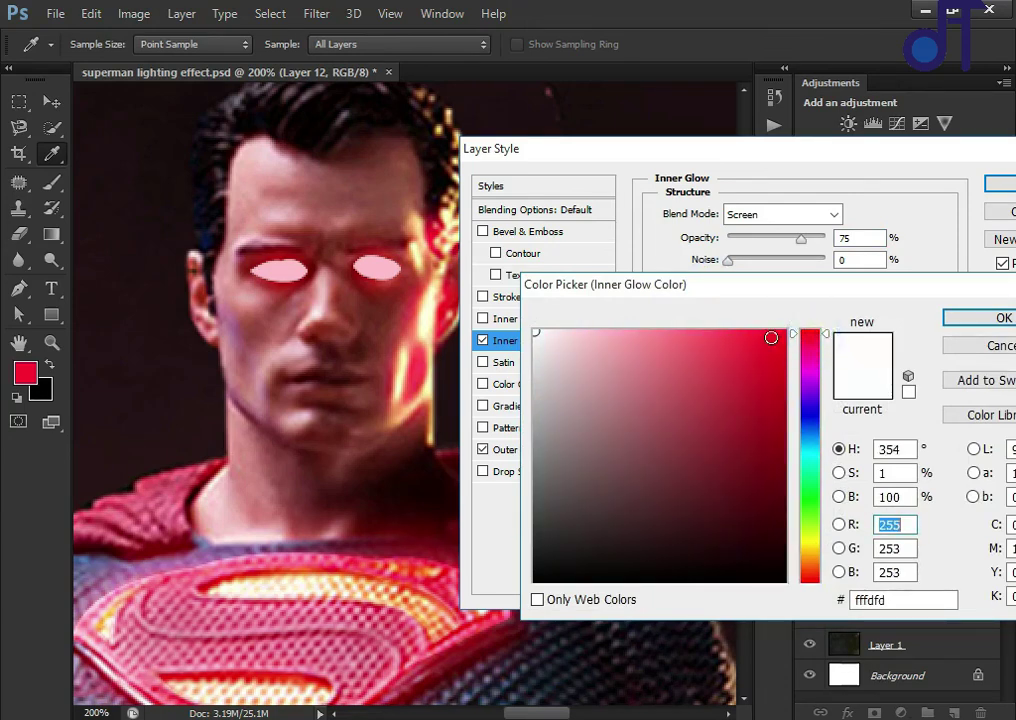
click(767, 331)
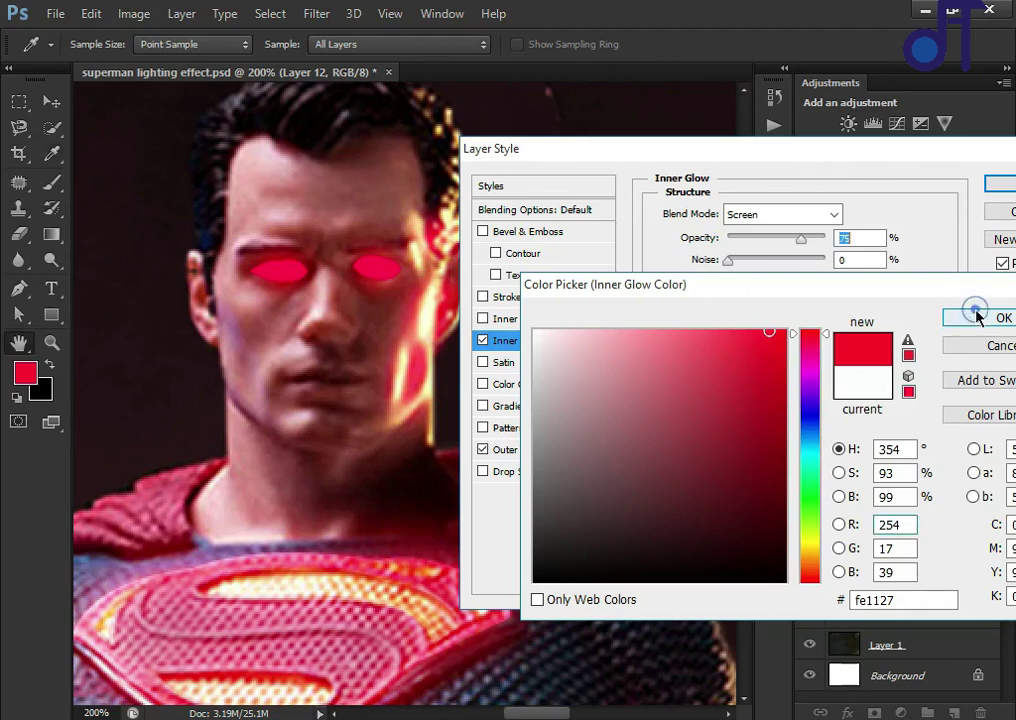
click(977, 316)
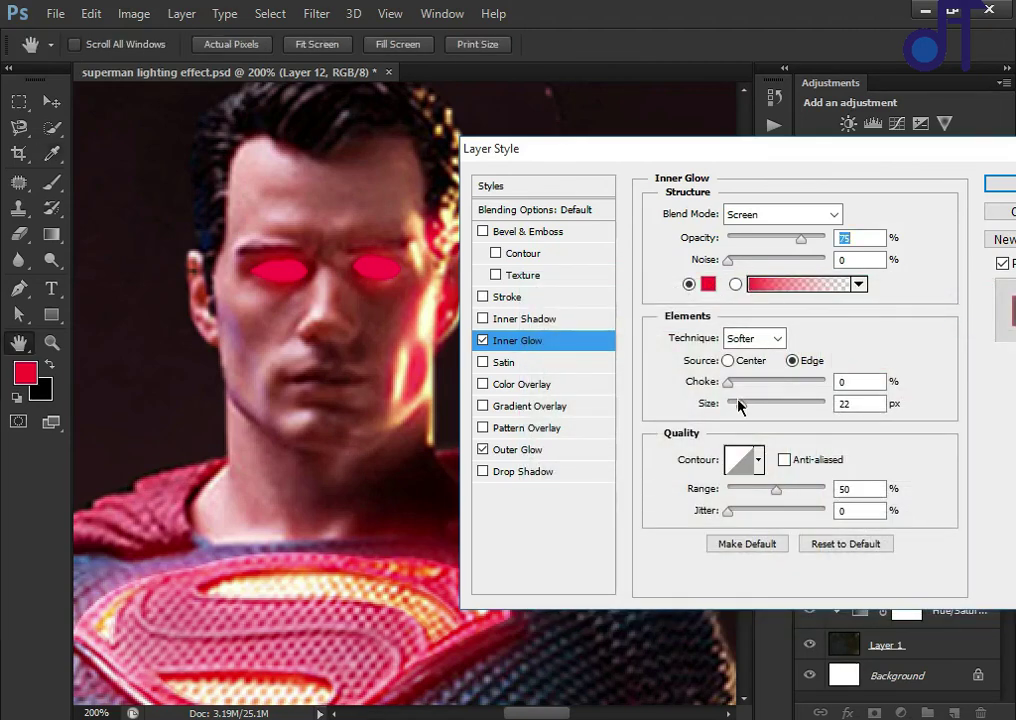
drag(735, 403, 733, 403)
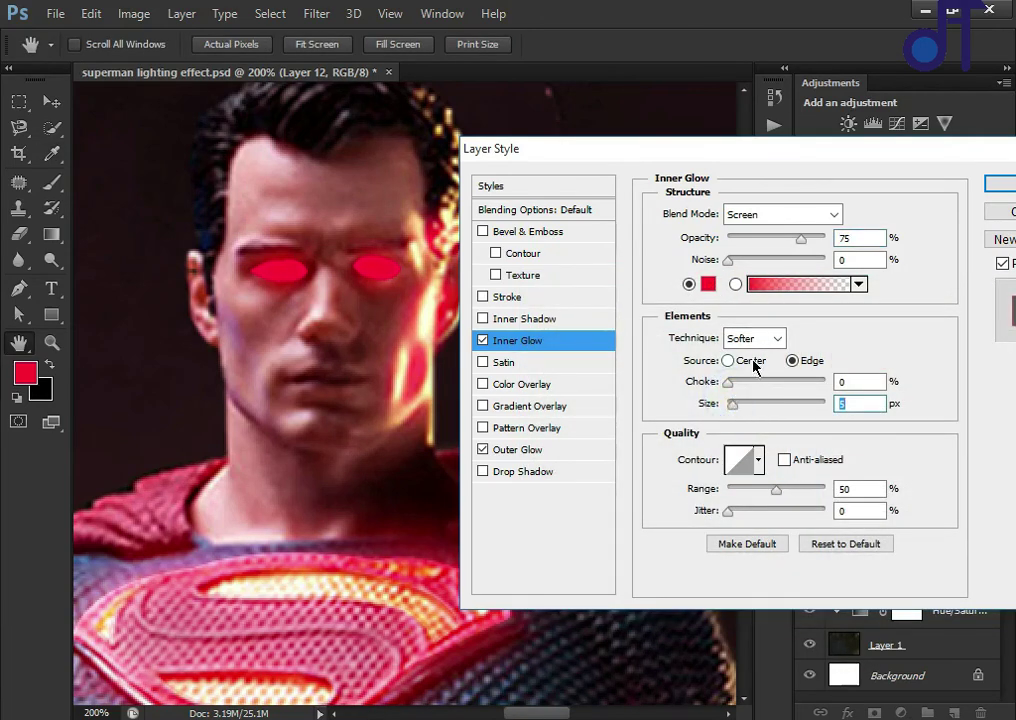
click(729, 360)
drag(736, 406, 740, 404)
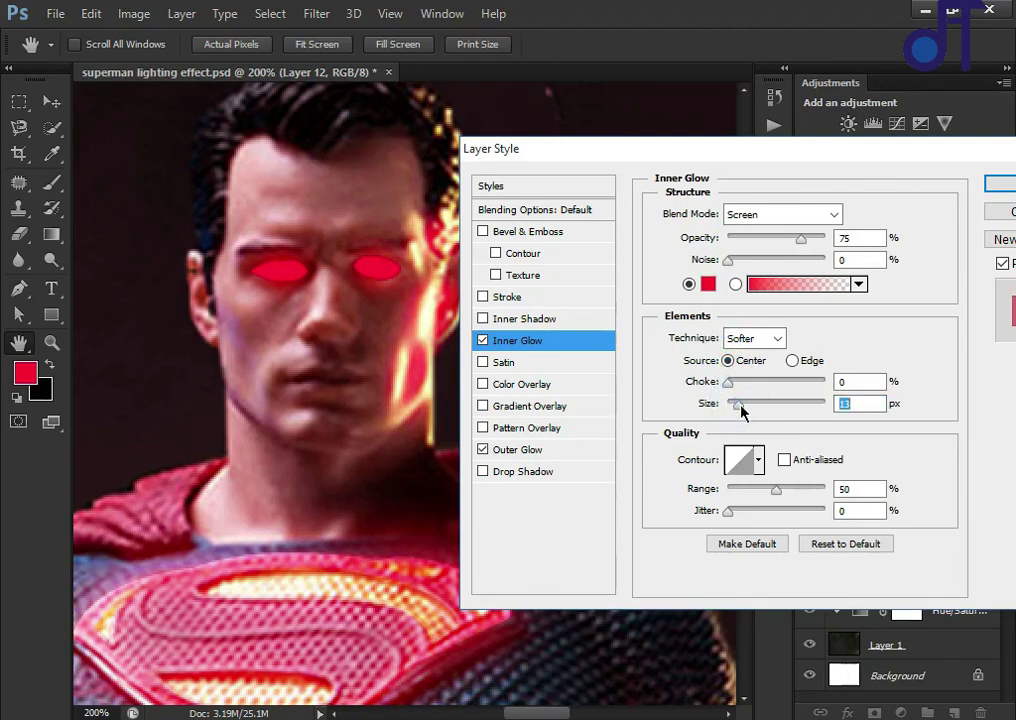
drag(803, 240, 887, 238)
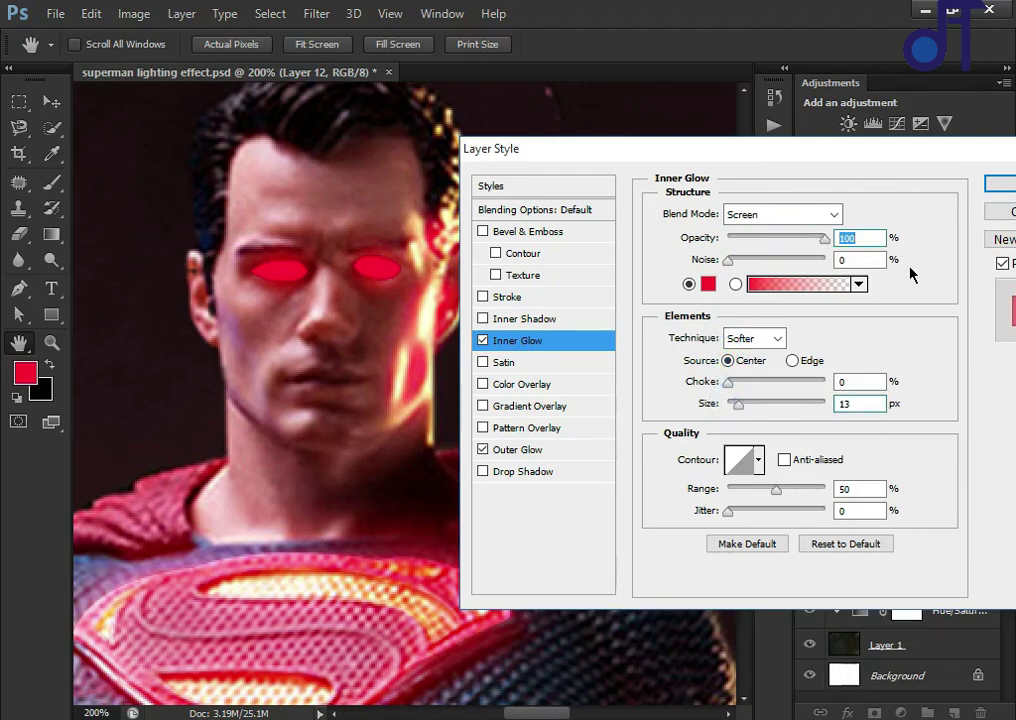
click(1006, 185)
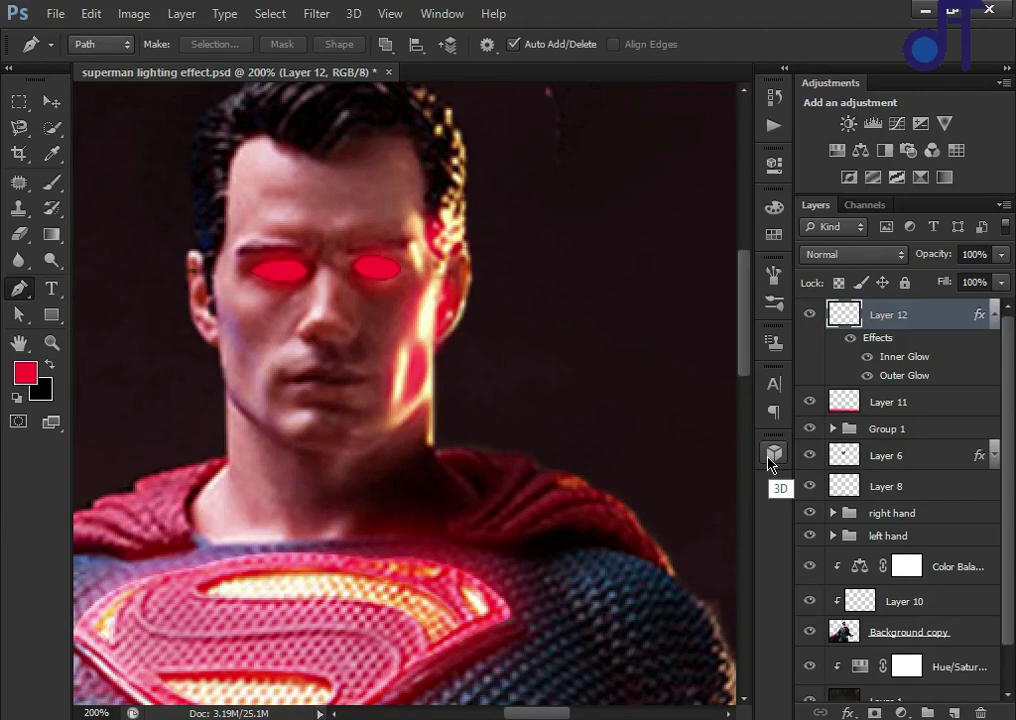
Dismiss the accidental Open dialog, fit the full composite on screen, and collapse Layer 12's effects
key(ctrl+o)
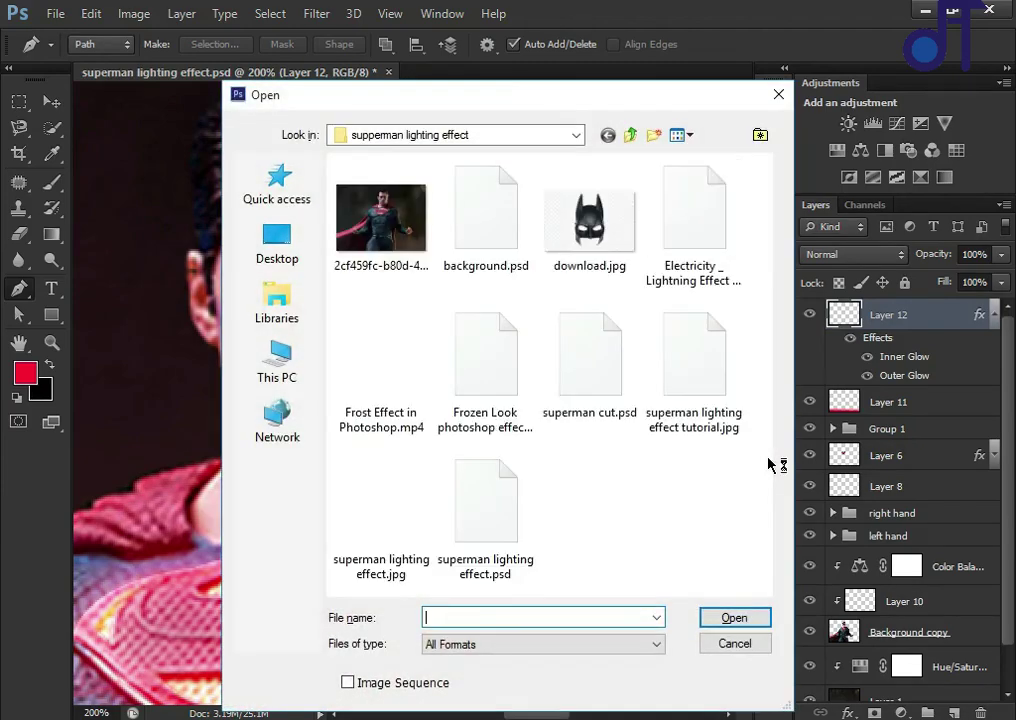
click(741, 644)
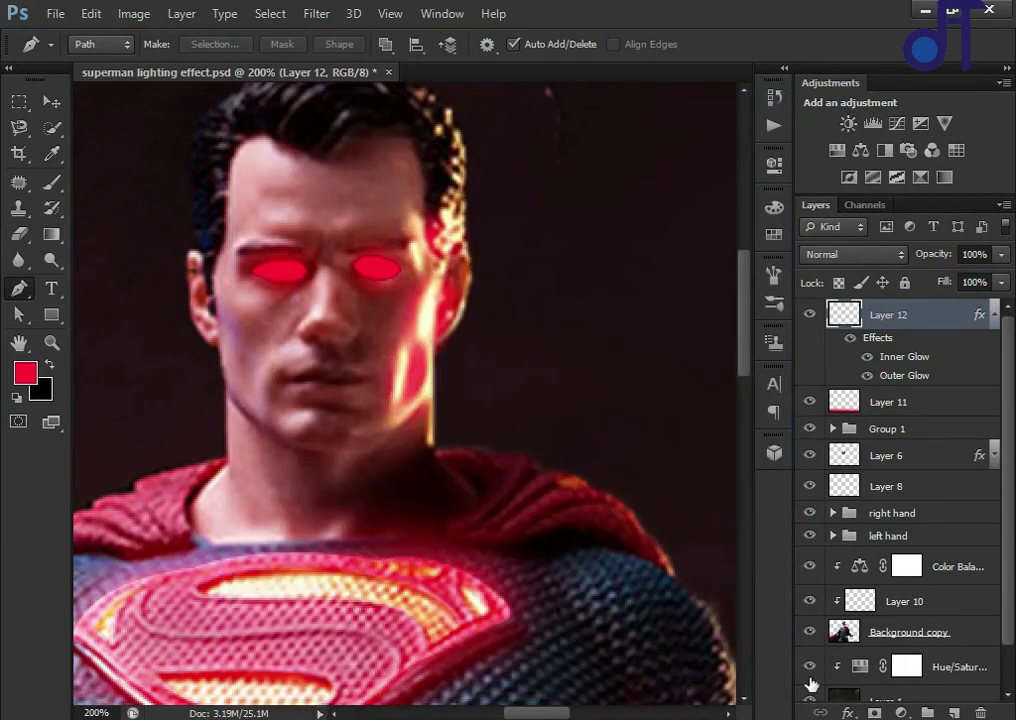
key(ctrl+0)
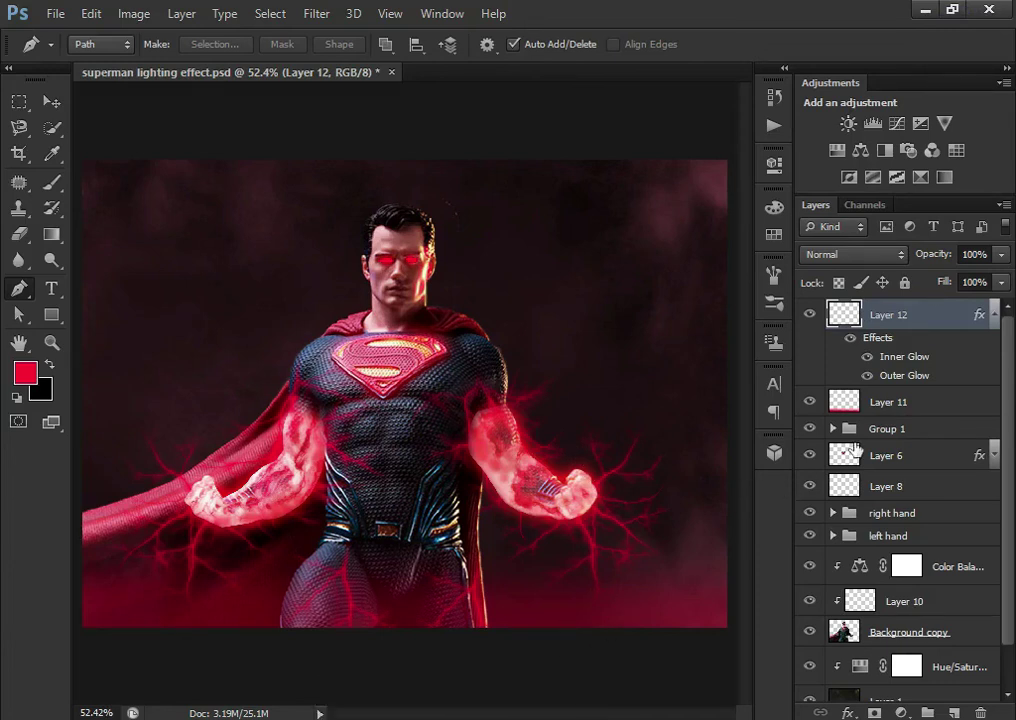
click(994, 316)
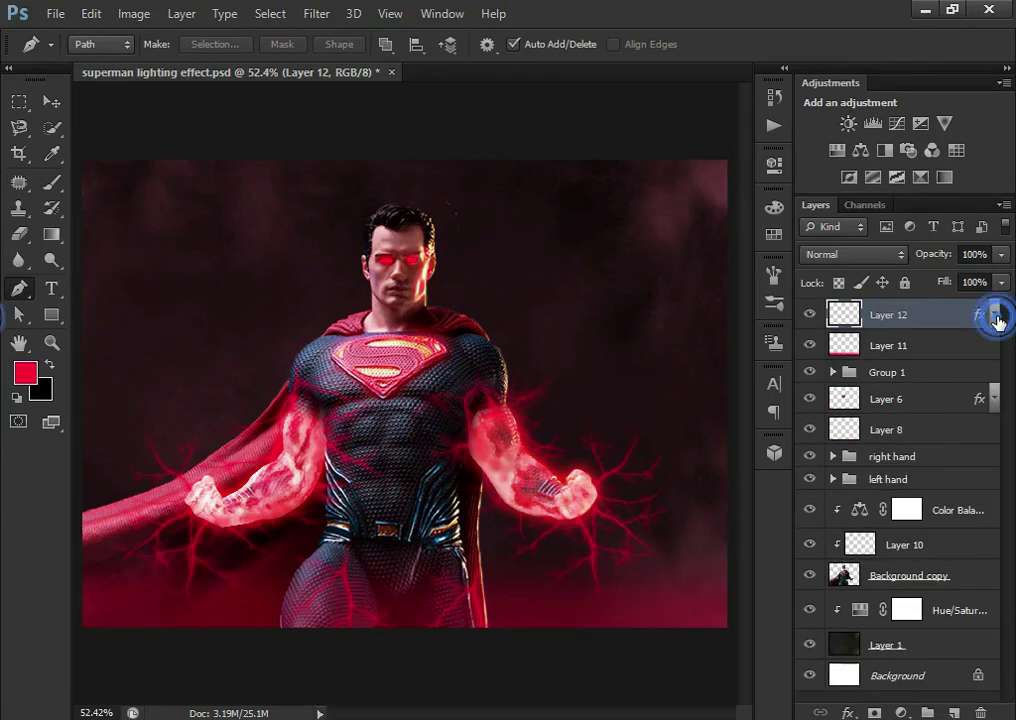